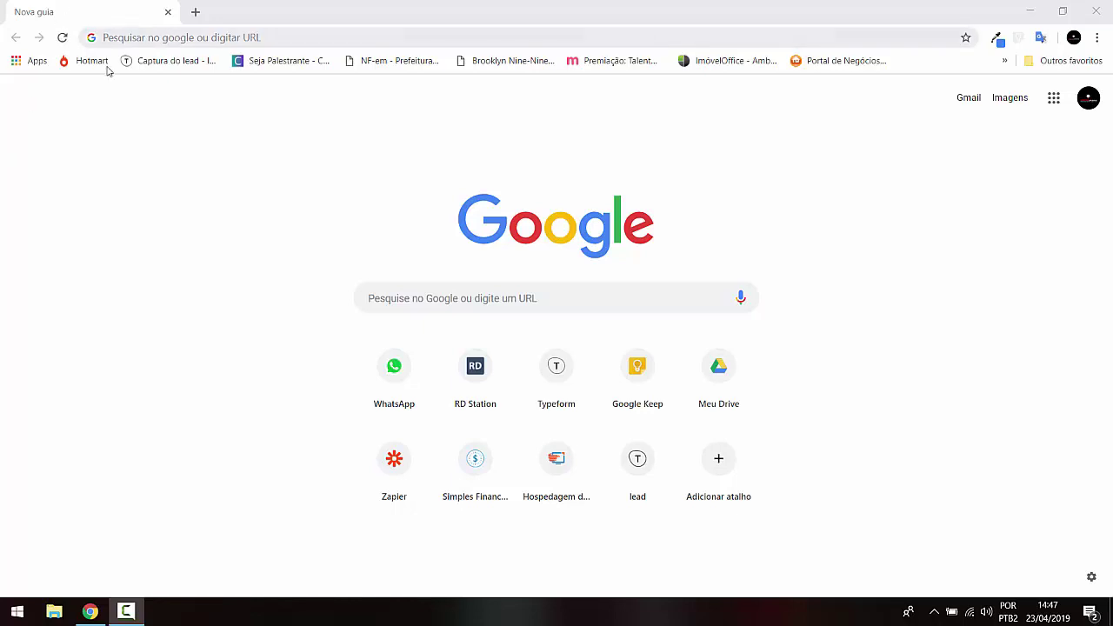
Open My Drive in Google Drive and check which Google account is signed in
left_click(155, 41)
type("drive.google.com/drive/u/0/my-drive?ogsrc=32")
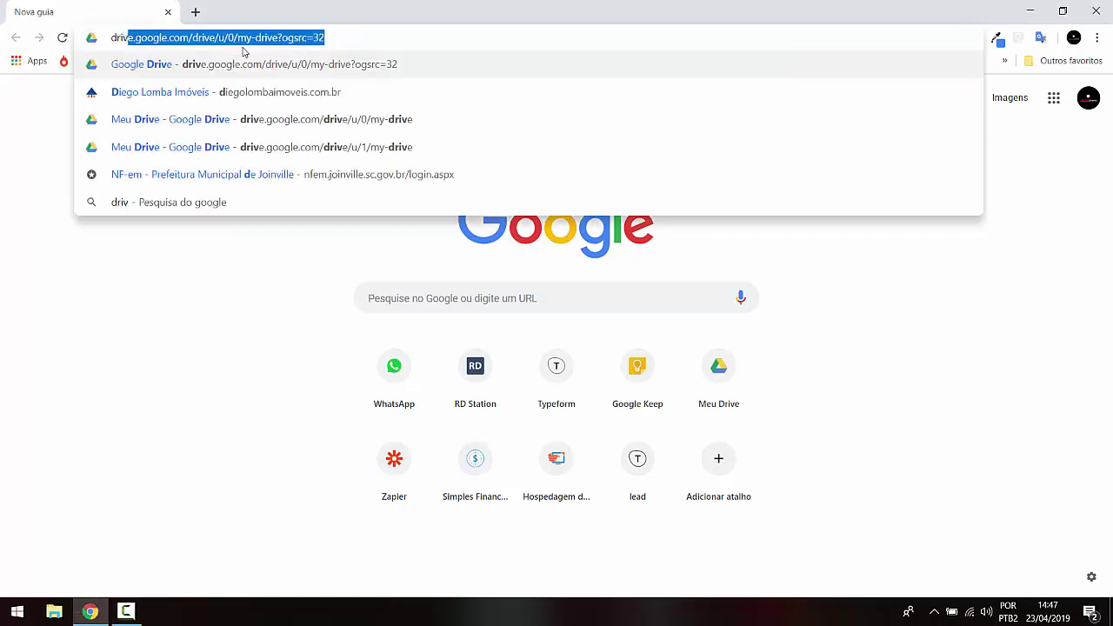
key("Return")
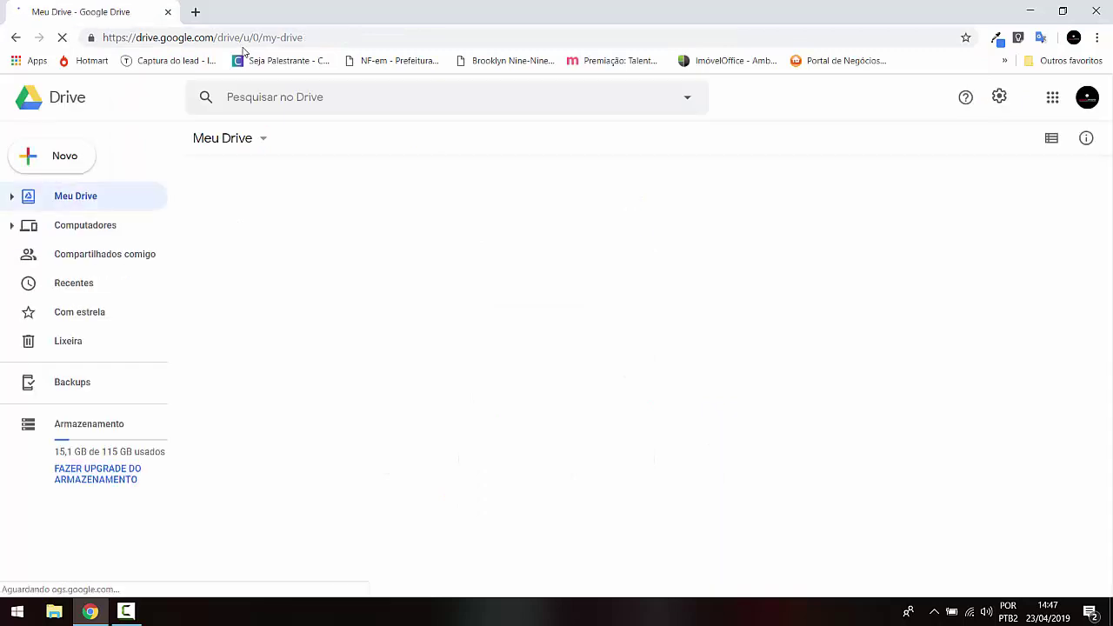
left_click(1087, 97)
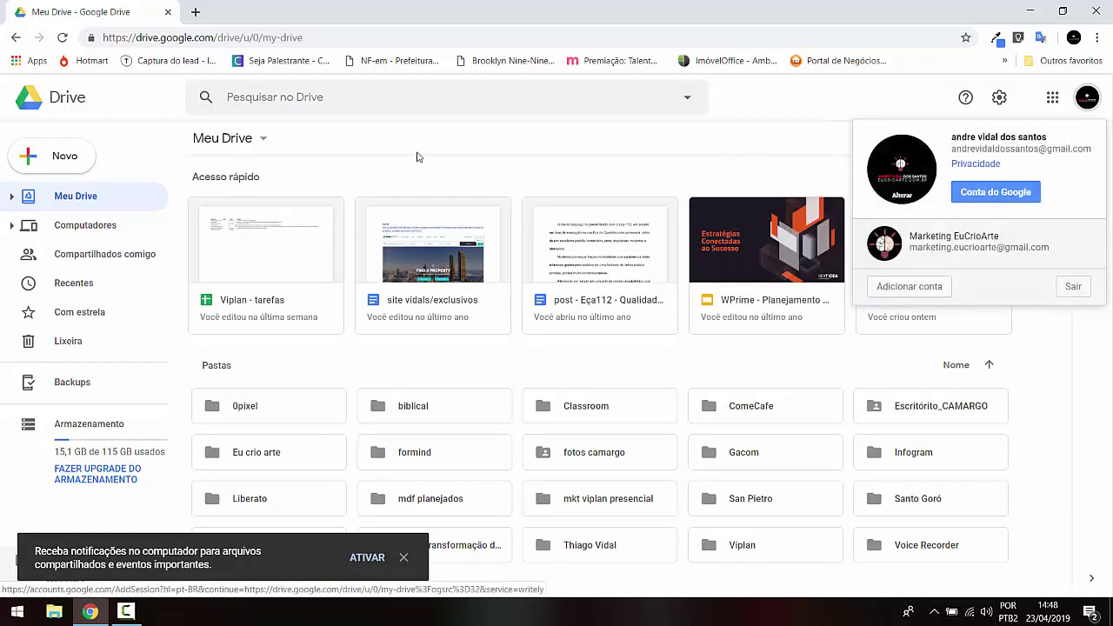
left_click(519, 154)
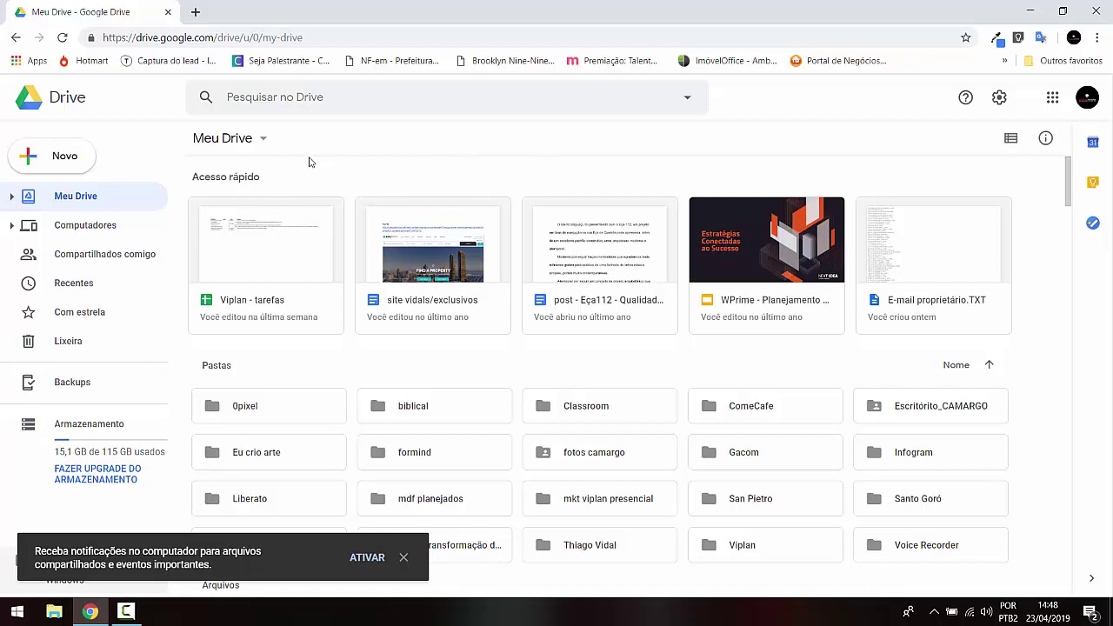
Create a new blank Google Forms form from Google Drive
left_click(46, 162)
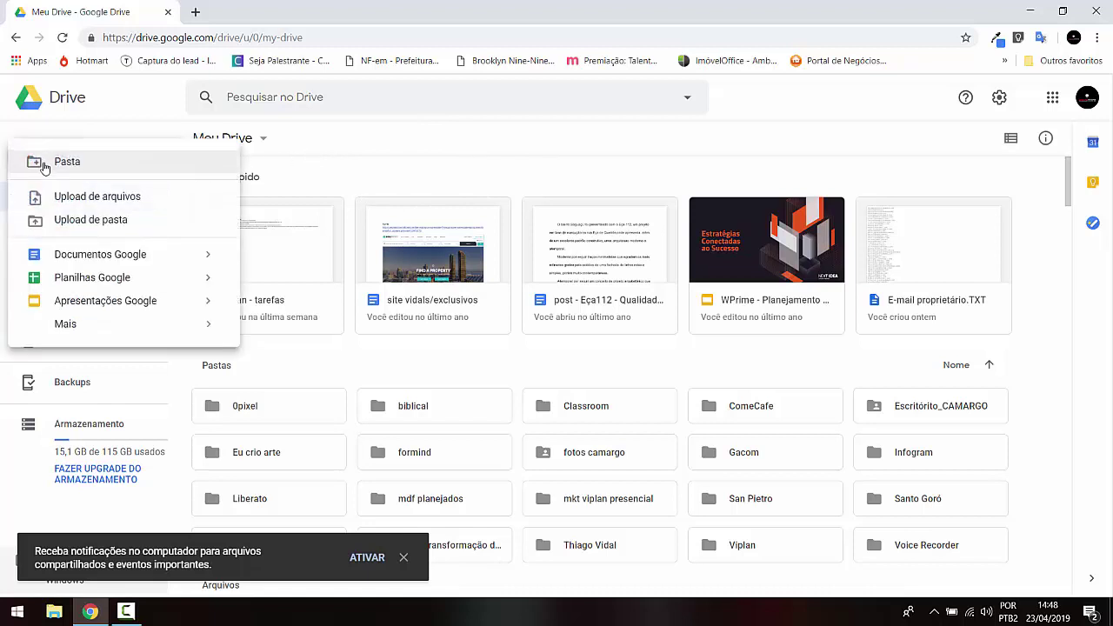
mouse_move(87, 326)
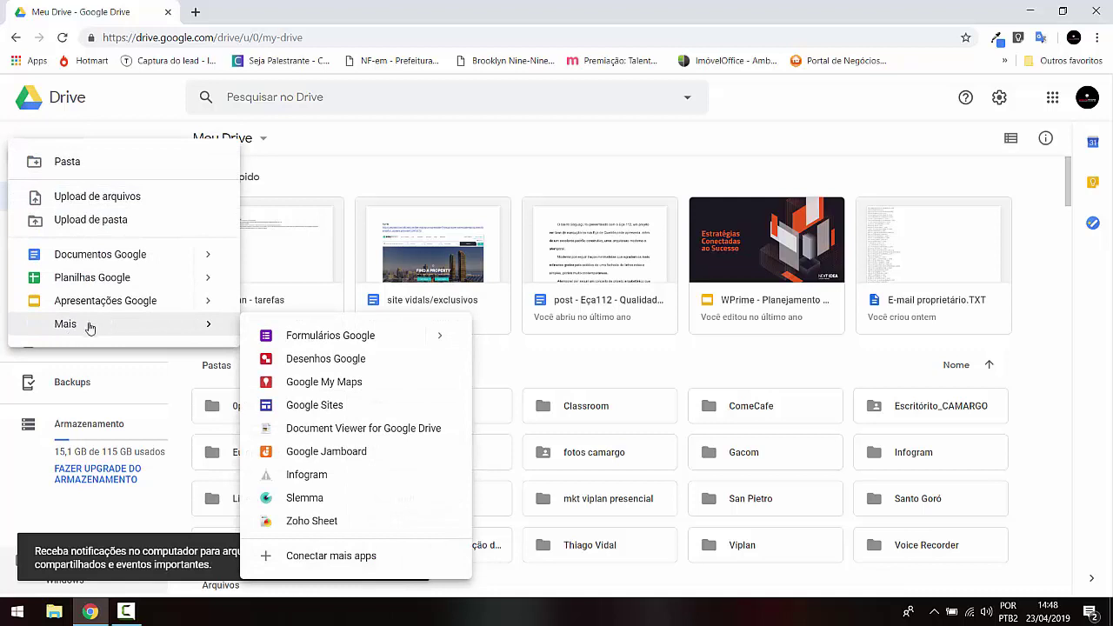
left_click(362, 341)
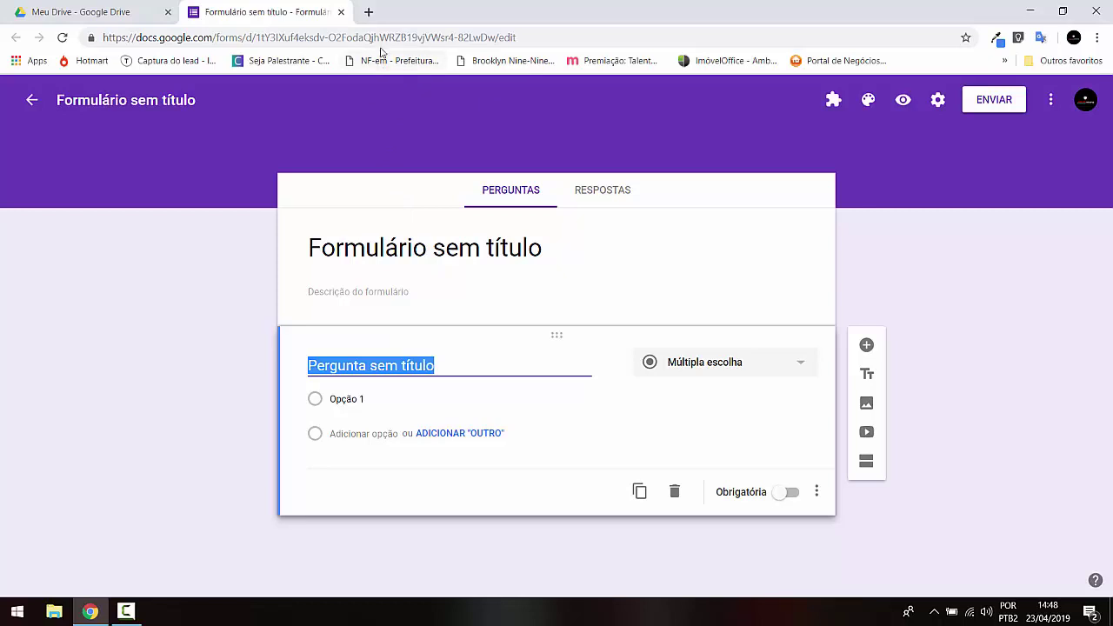
Open typeform.com in a separate browser tab
left_click(369, 13)
type("ty")
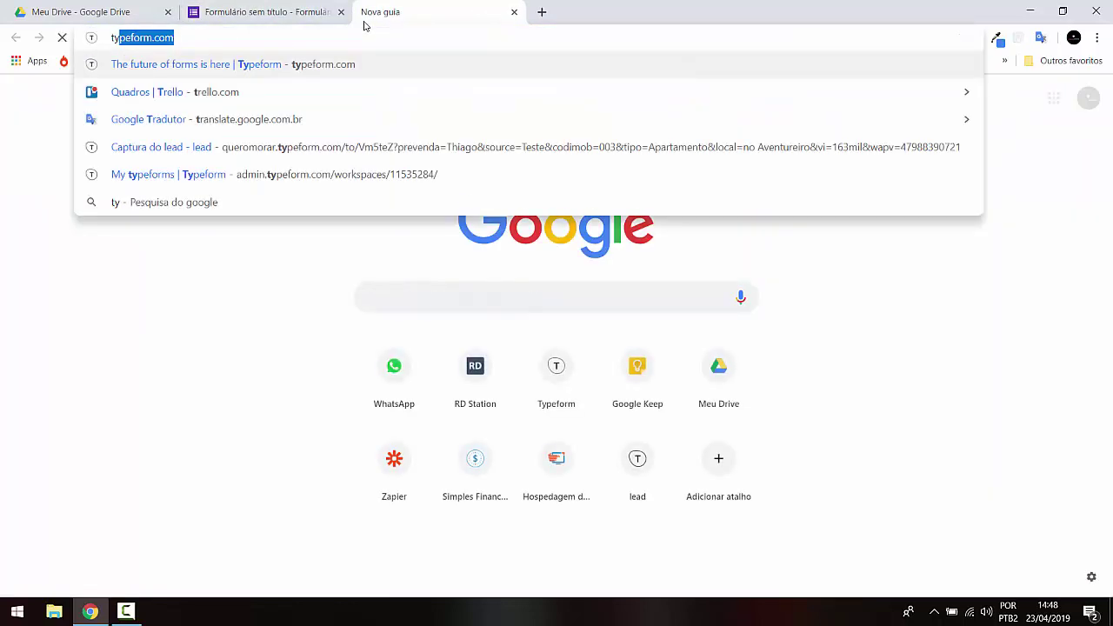
type("peform.com")
key("Return")
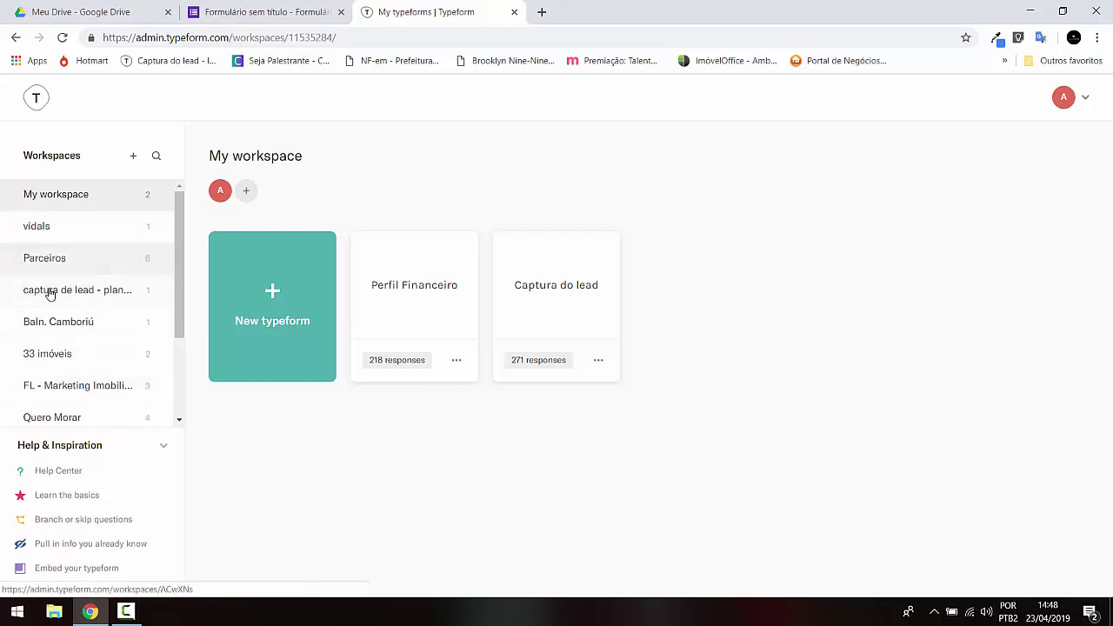
Preview the "Captura do lead - lead" typeform from the Quero Morar workspace
scroll(52, 331, "down", 2)
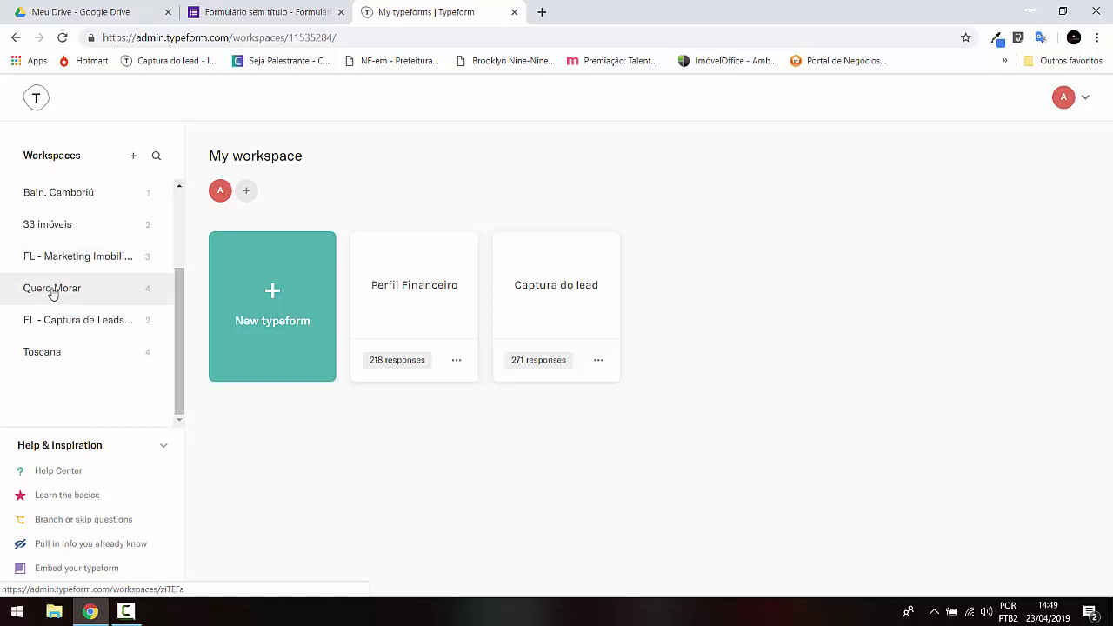
left_click(52, 289)
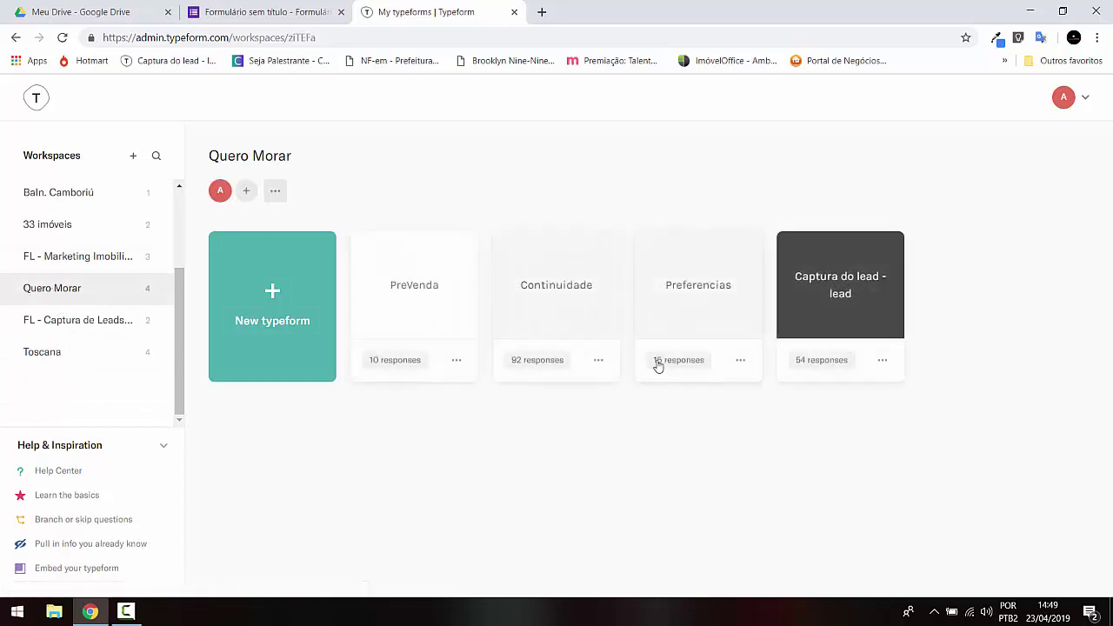
left_click(883, 362)
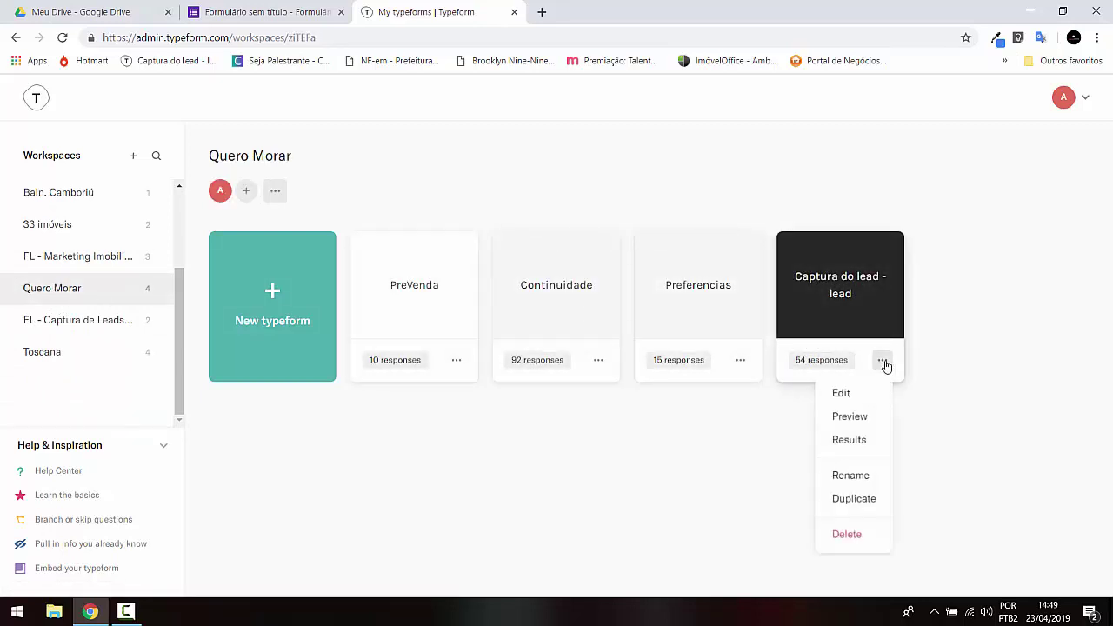
left_click(854, 417)
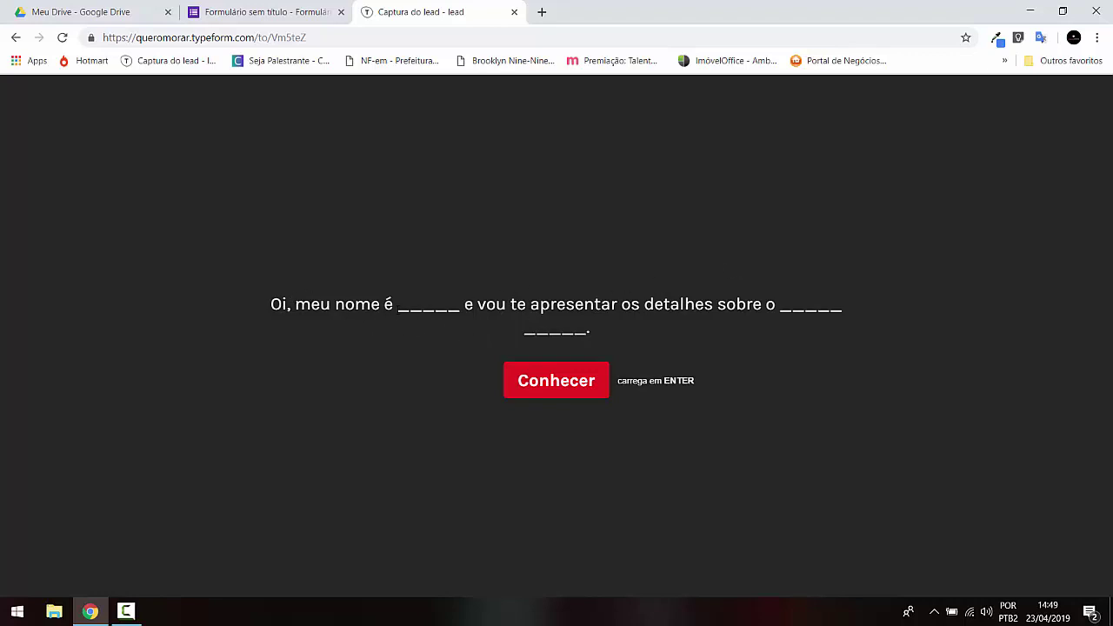
Review the blanks in the typeform's welcome sentence and copy the whole sentence beginning "Oi, meu nome é"
left_click_drag(398, 306, 465, 306)
left_click_drag(782, 304, 863, 312)
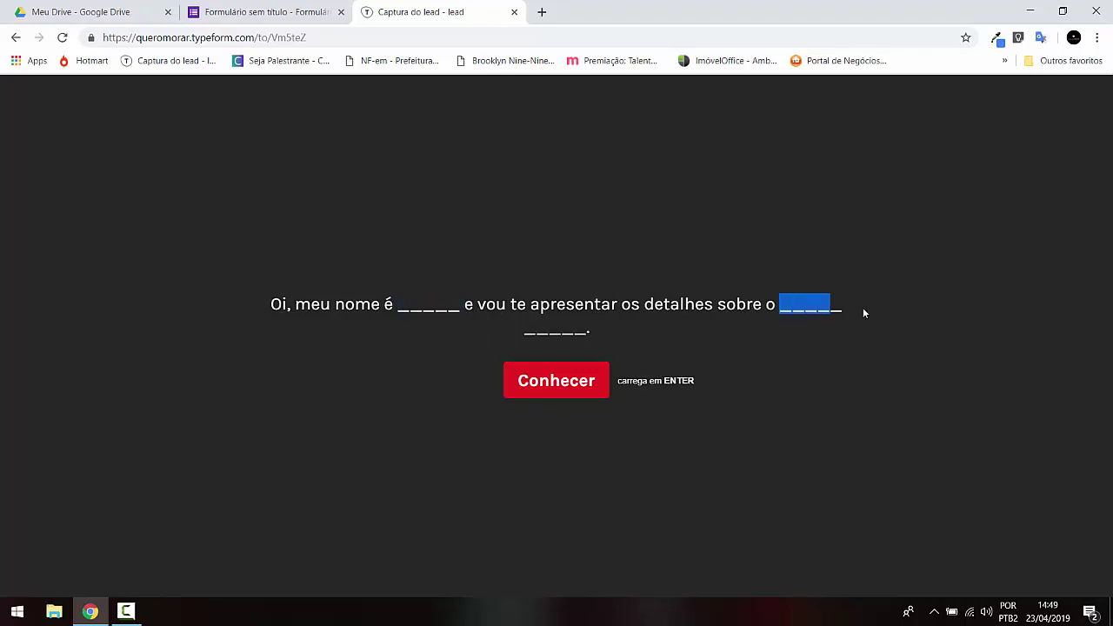
left_click_drag(518, 329, 589, 331)
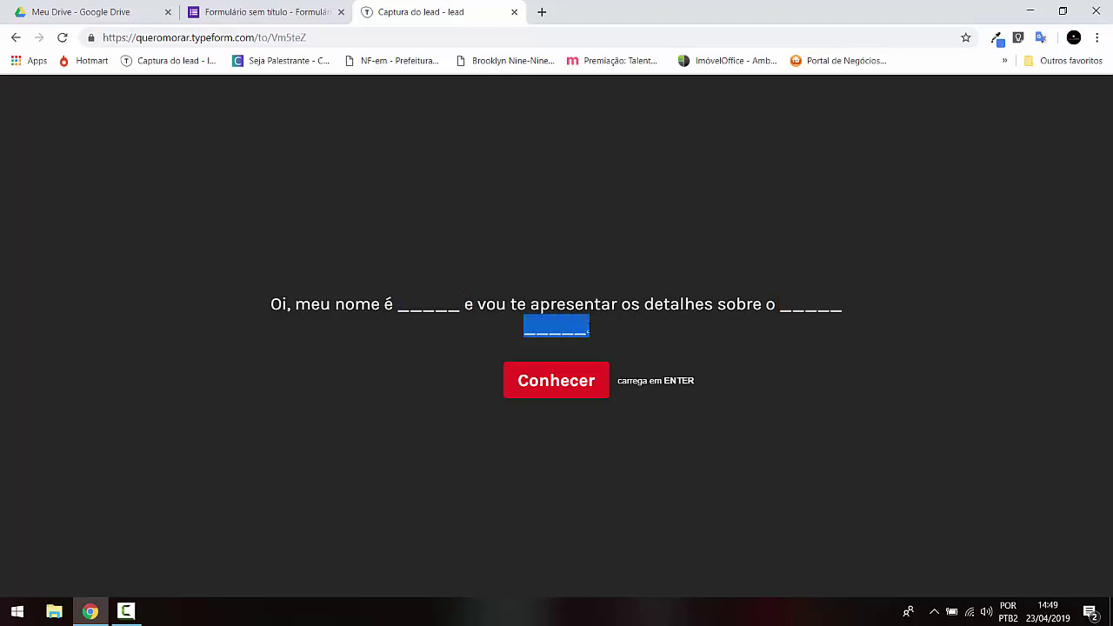
left_click(578, 327)
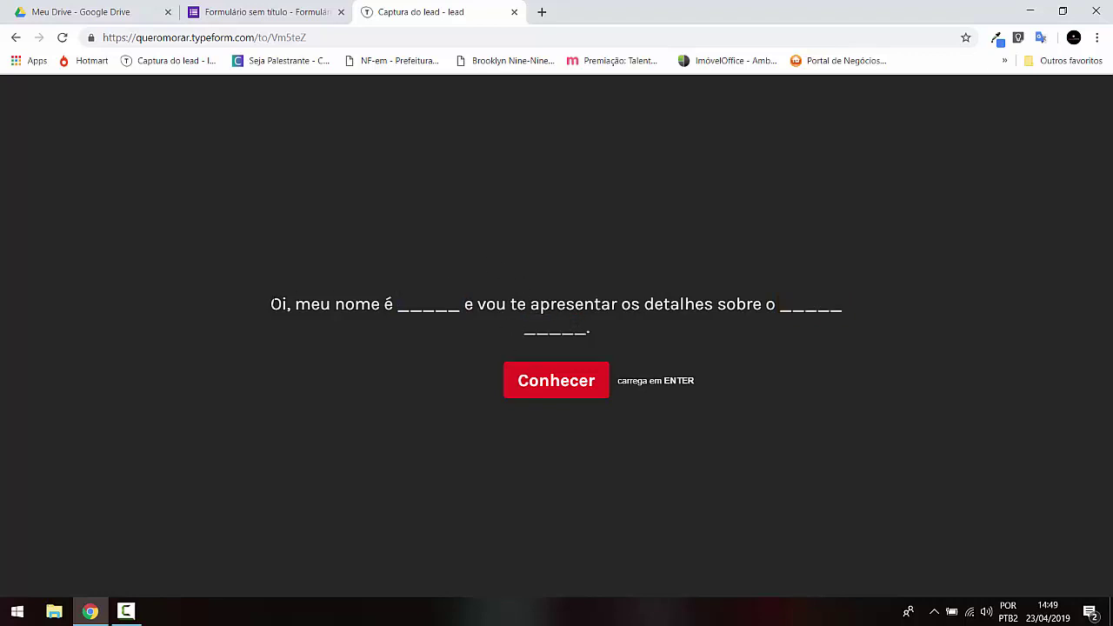
left_click_drag(272, 304, 754, 327)
key("ctrl+c")
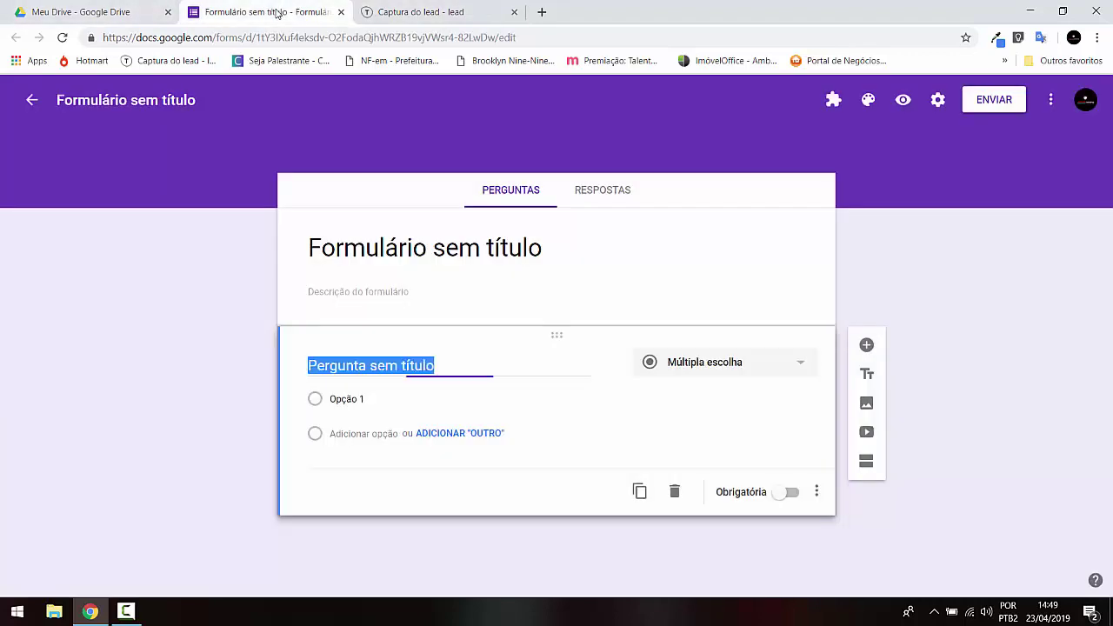
Switch to the untitled Google Form and set its title to "Captura de lead"
left_click(275, 16)
left_click(374, 252)
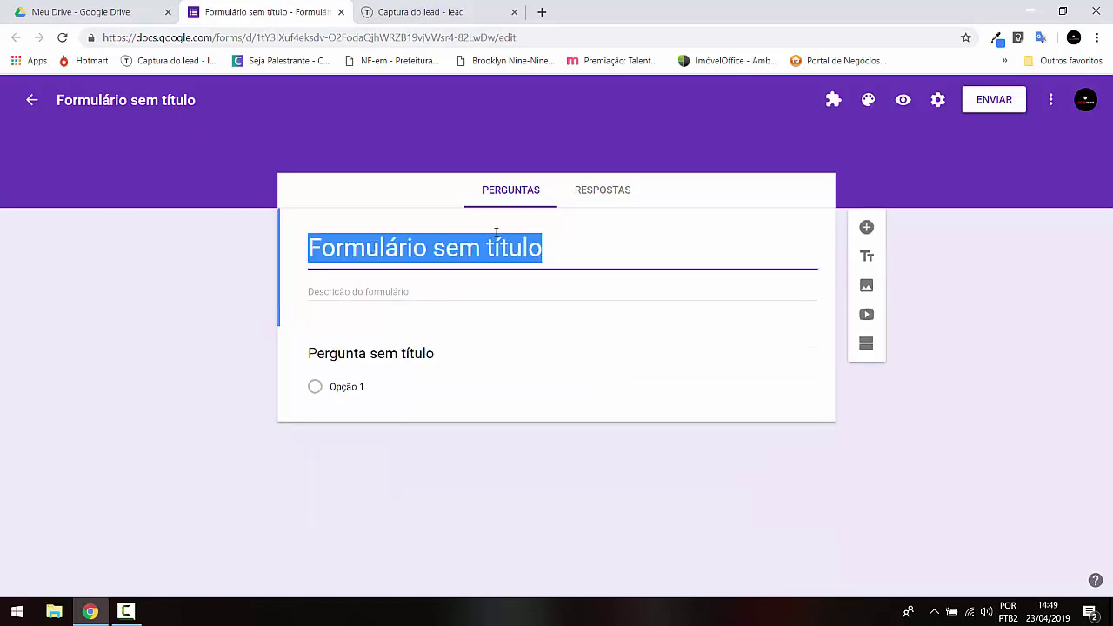
type("Cap")
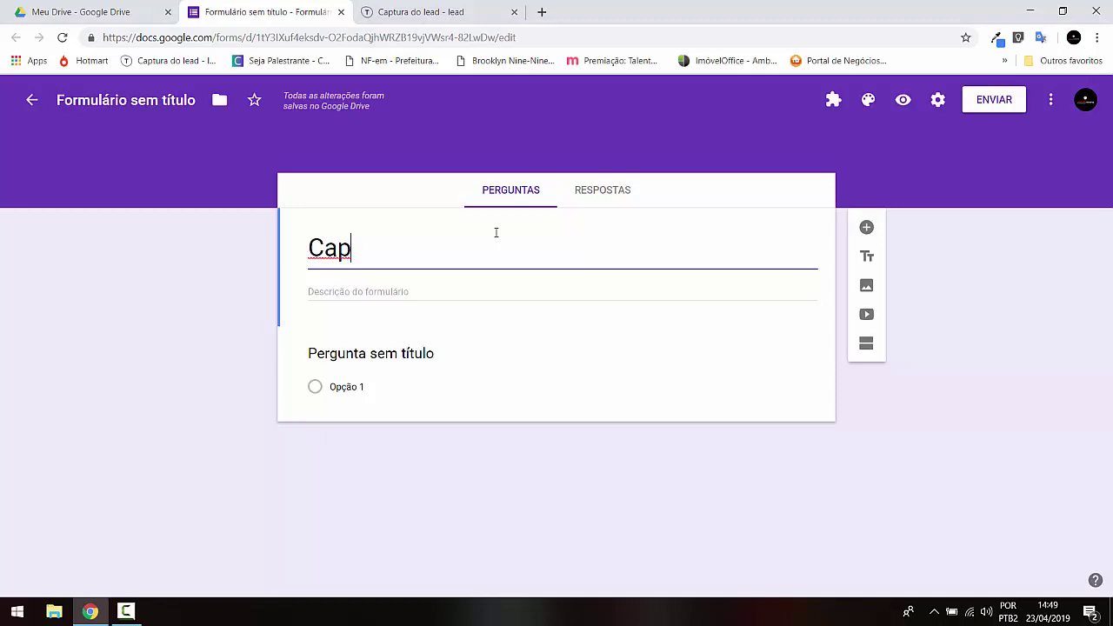
type("tura de lead")
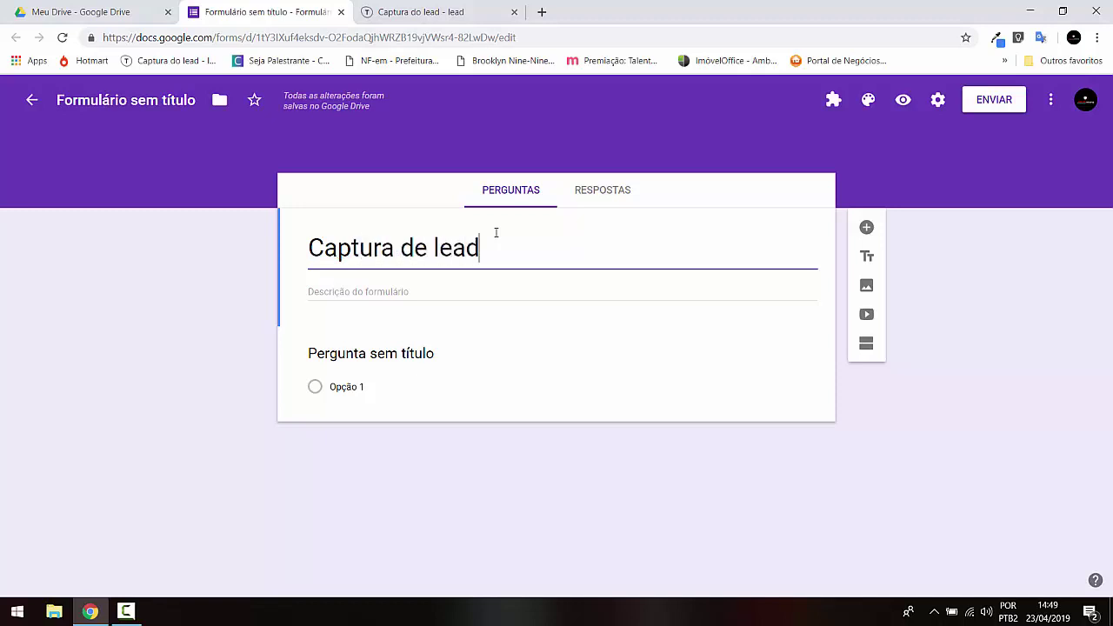
Paste the copied welcome sentence into the form description and end it with a period
left_click(401, 353)
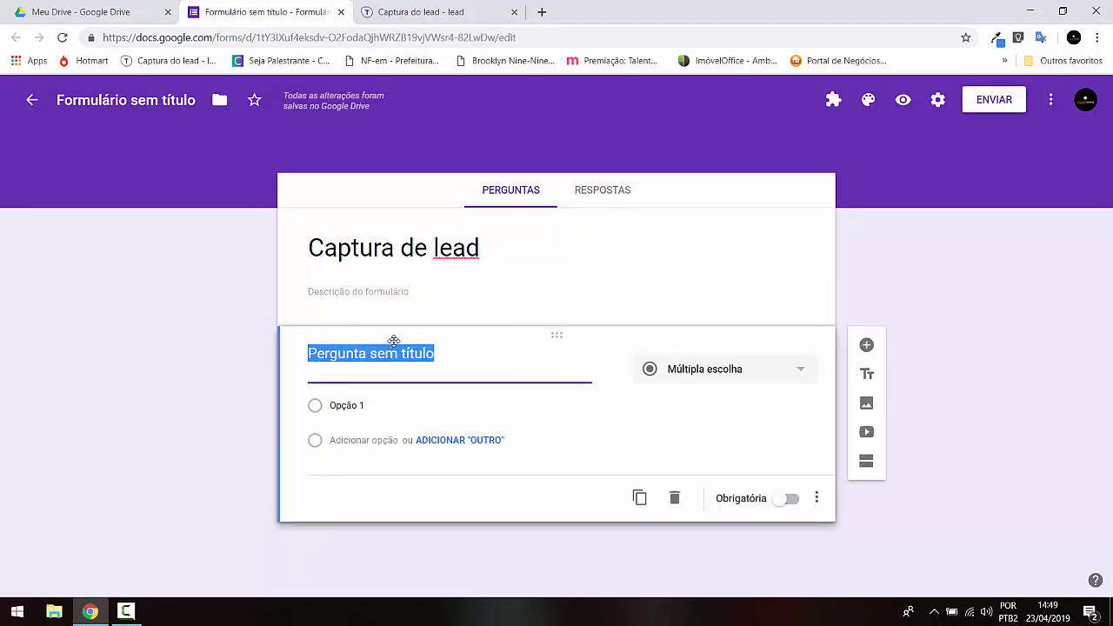
left_click(421, 12)
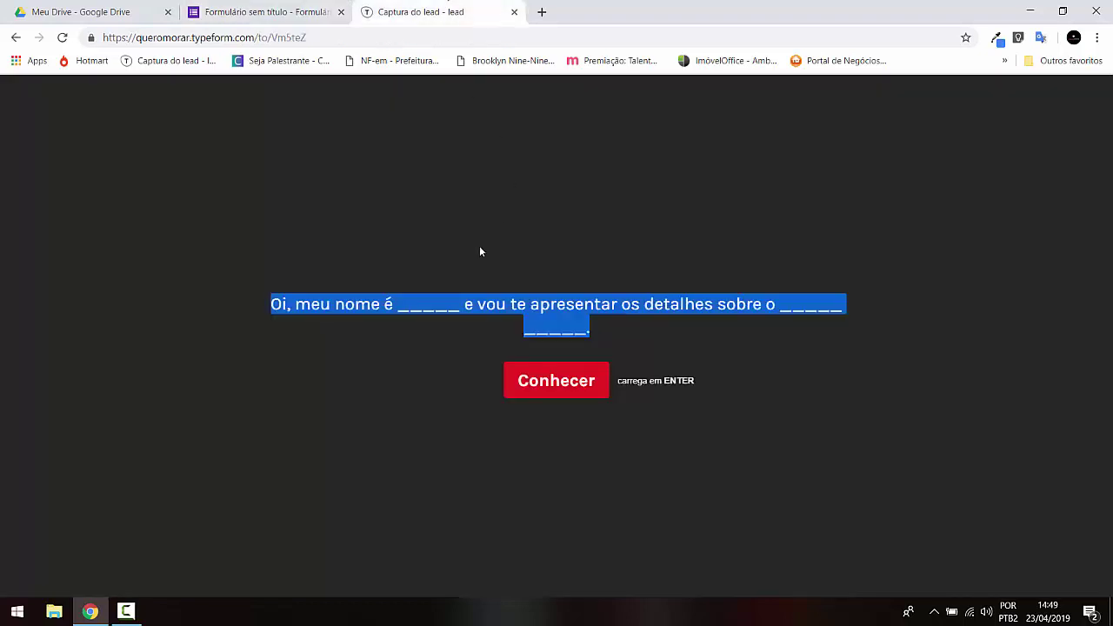
left_click(295, 9)
left_click(331, 291)
key("ctrl+v")
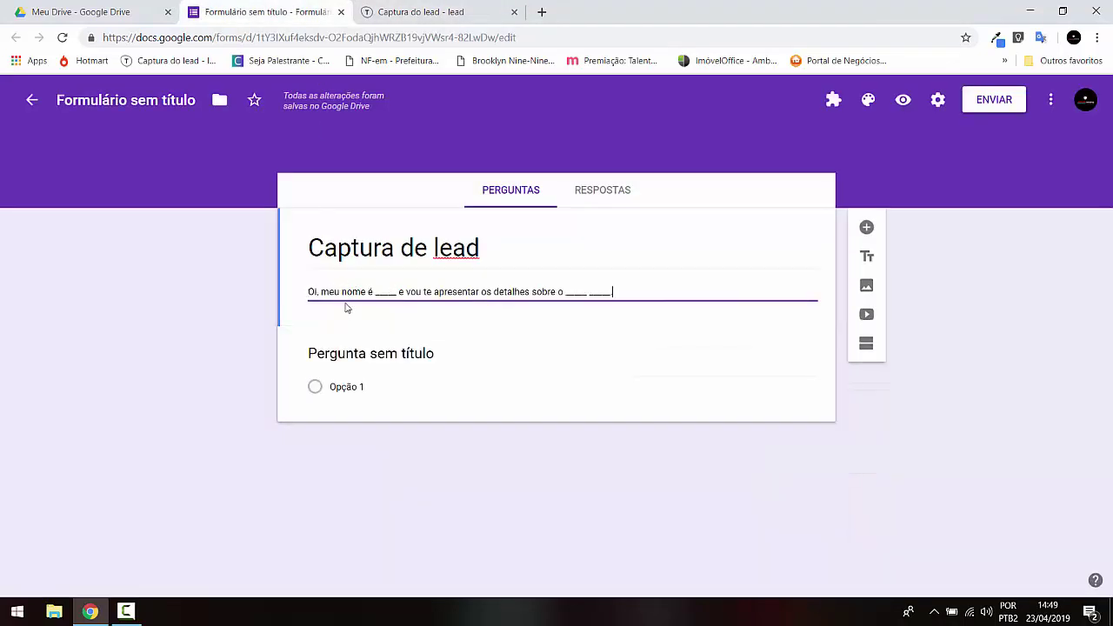
type(".")
Replace the first blank in the form description, following "meu nome é", with the presenter's name
left_click_drag(373, 291, 396, 292)
type("André V")
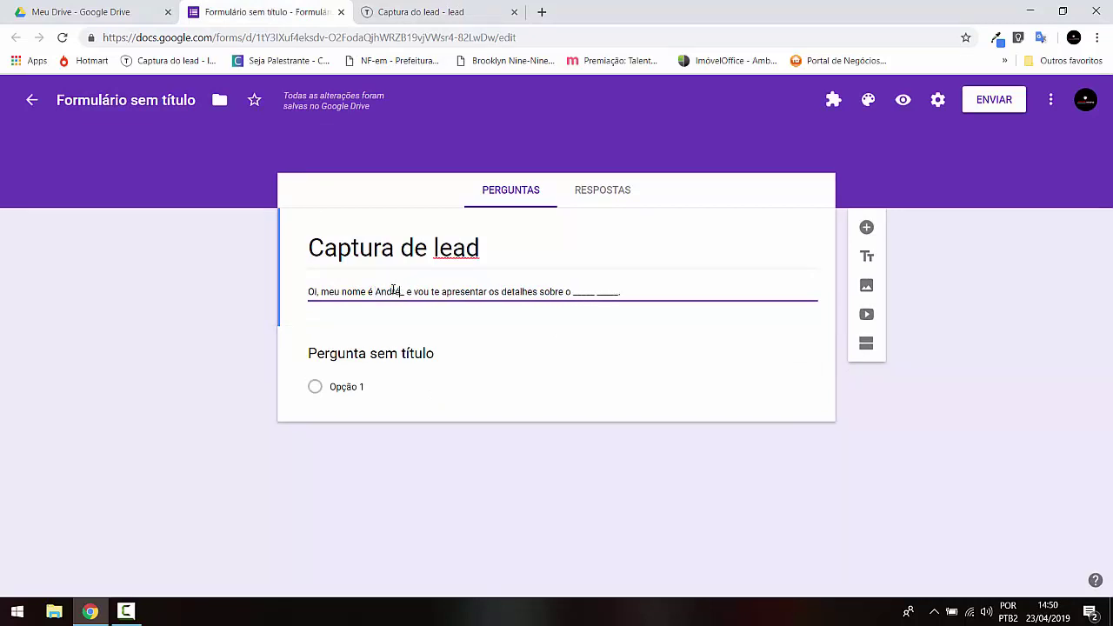
type("idal")
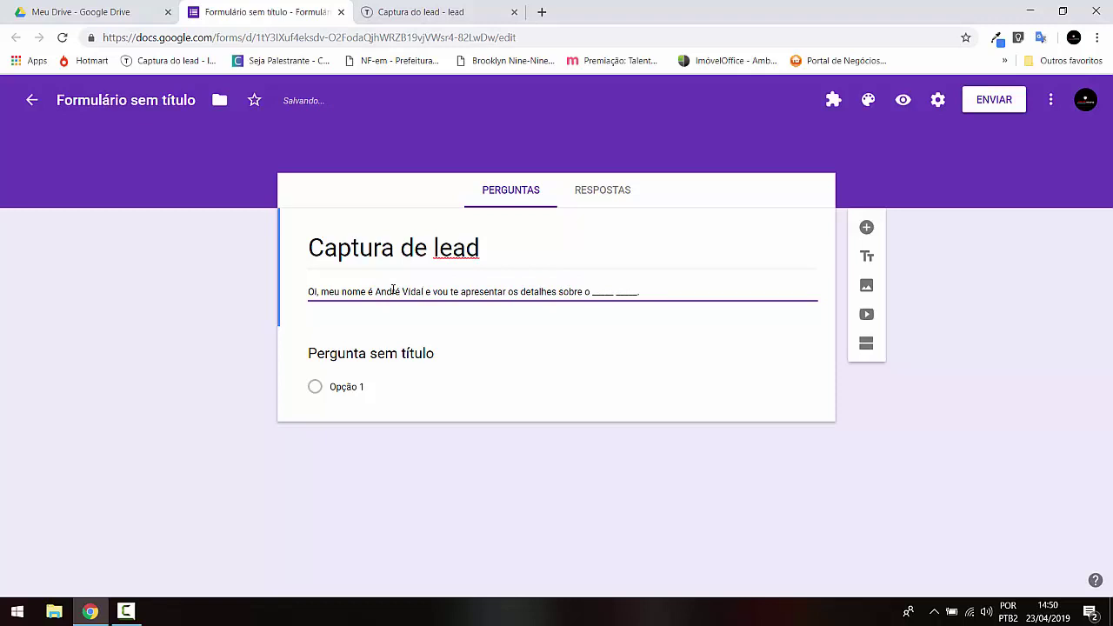
Replace the remaining blanks at the end of the form description with "apartamento no centro."
left_click_drag(592, 292, 674, 285)
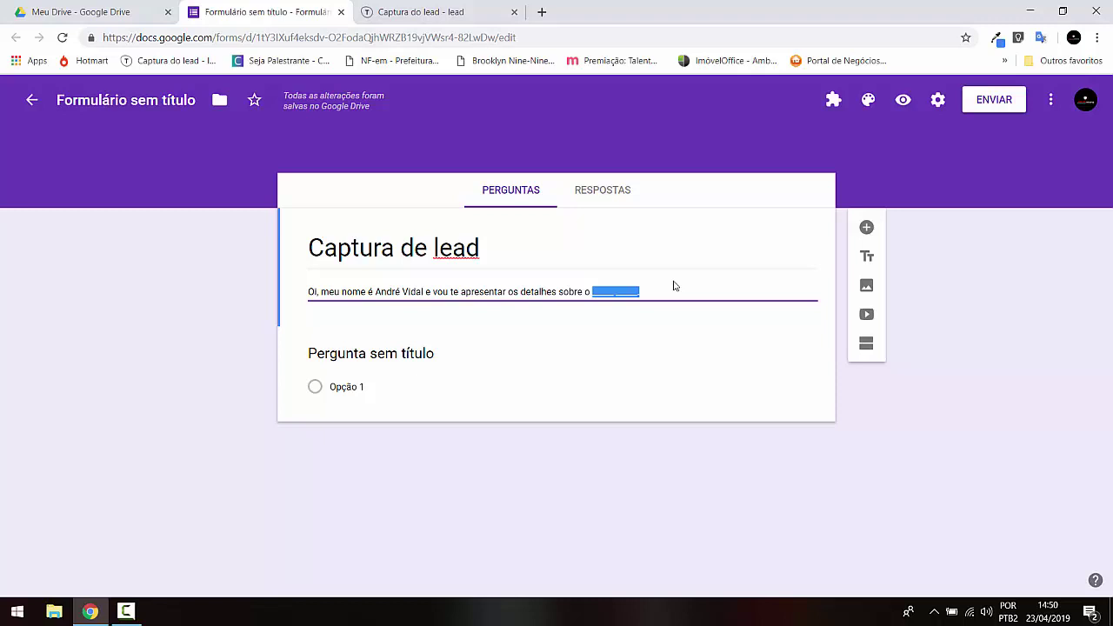
type("Ap")
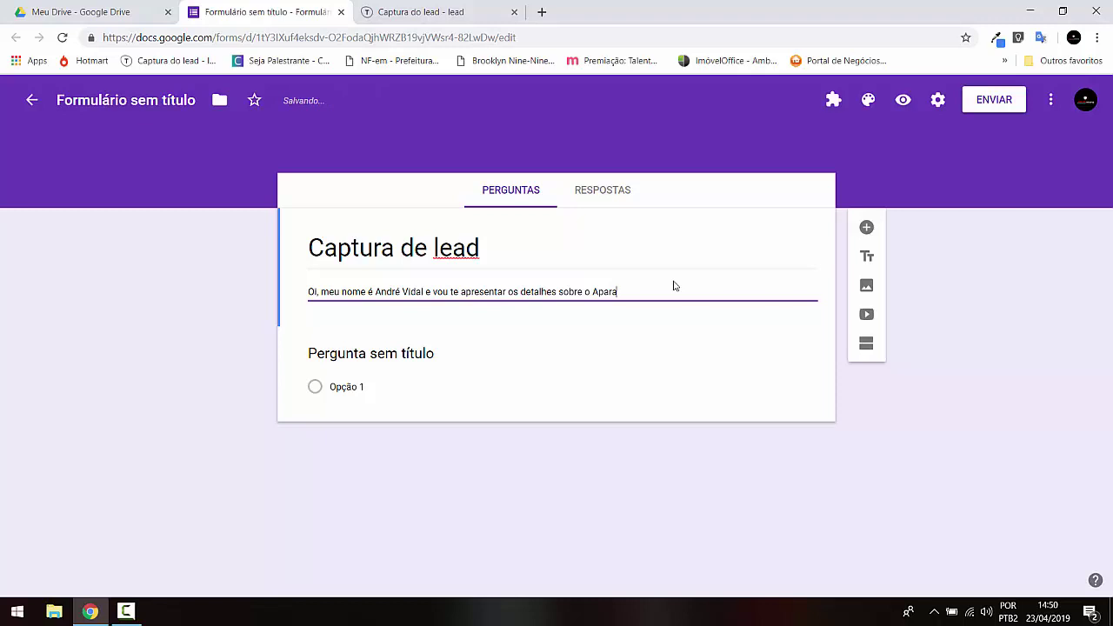
type("artamen")
type("o no cent")
key("Left")
key("Left")
key("Left")
key("Left")
key("Left")
key("Left")
key("Left")
key("Left")
key("Left")
key("Left")
key("Left")
type("t")
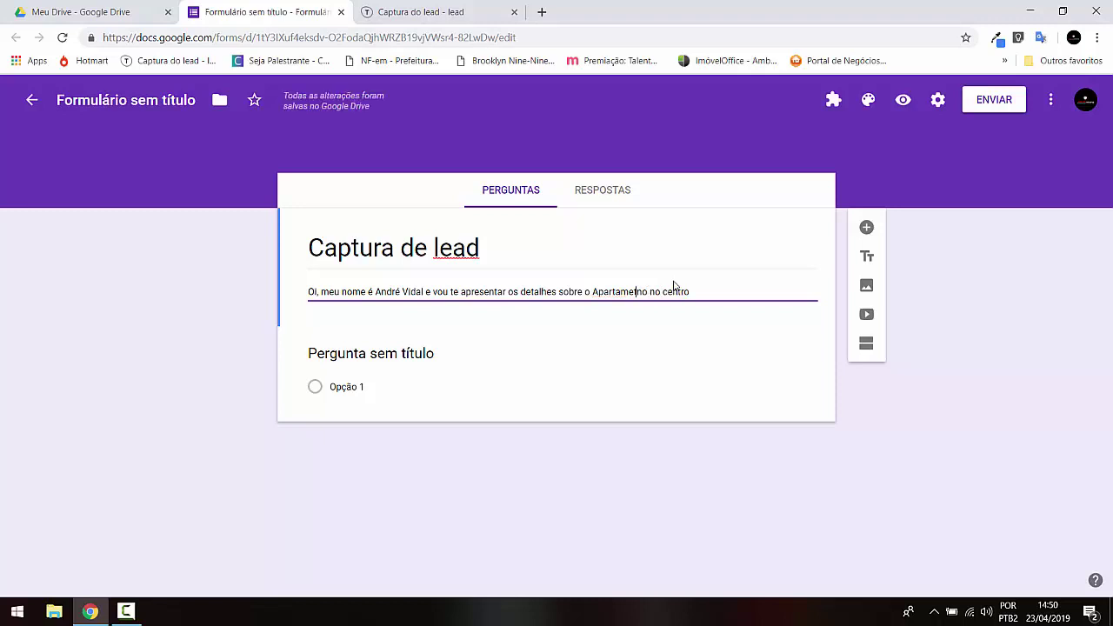
key("ctrl+shift+Left")
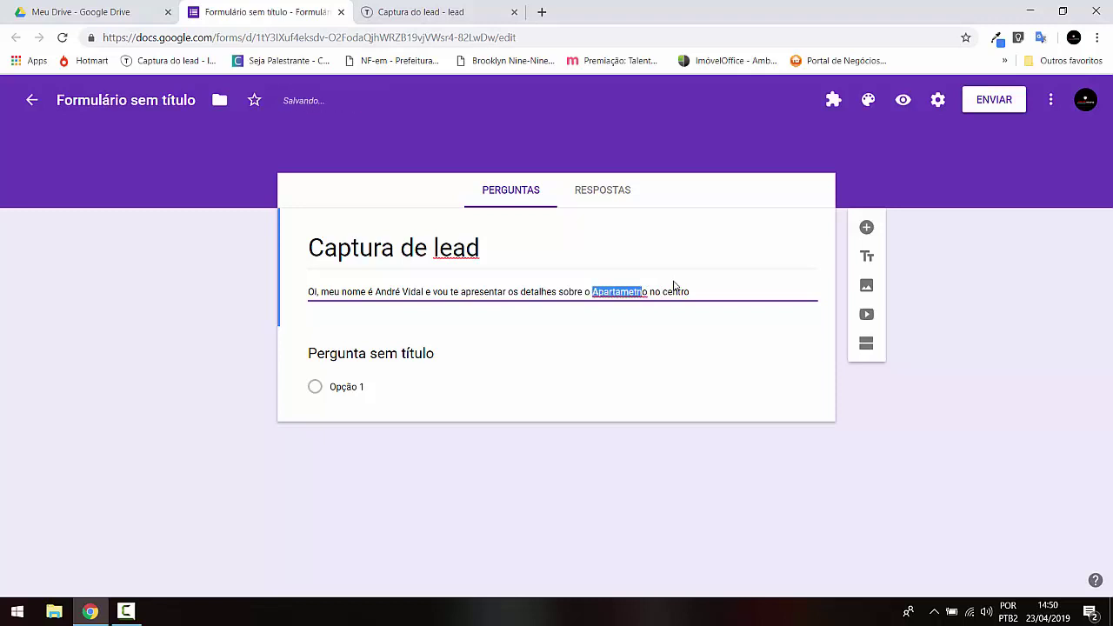
type("apartament")
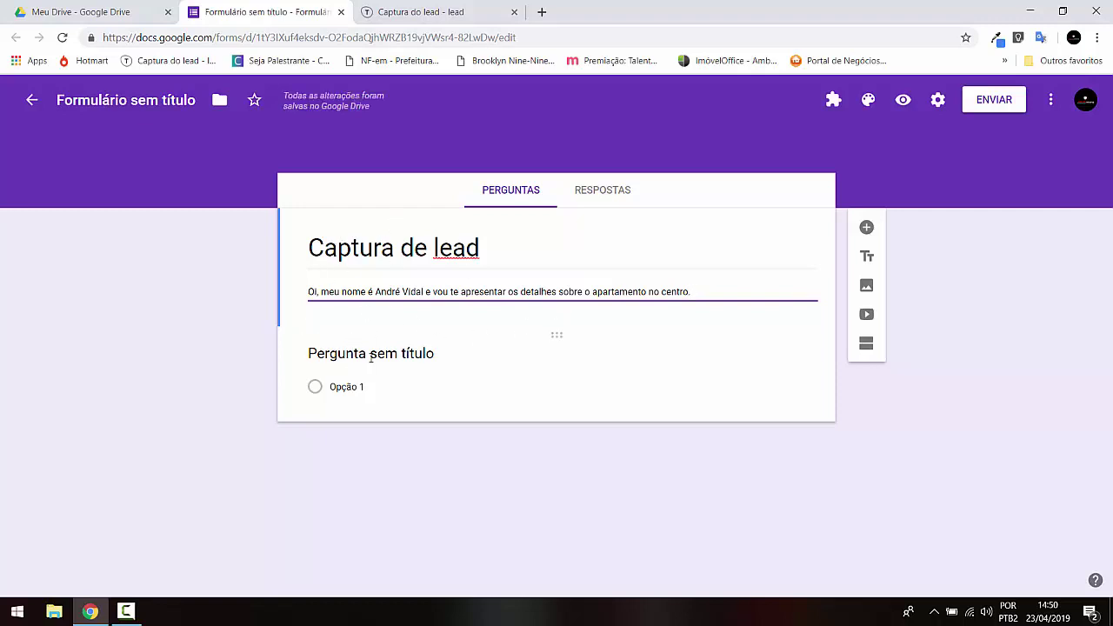
Advance the Typeform preview to its first question and examine the wording and blanks about the property's type, location and price
left_click(409, 10)
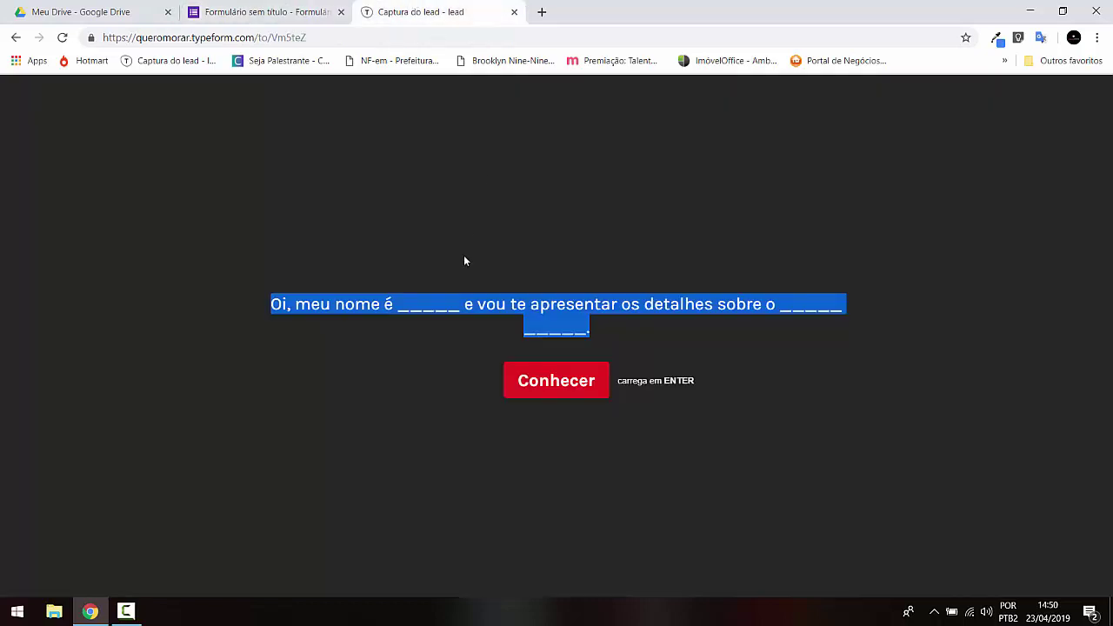
left_click(581, 379)
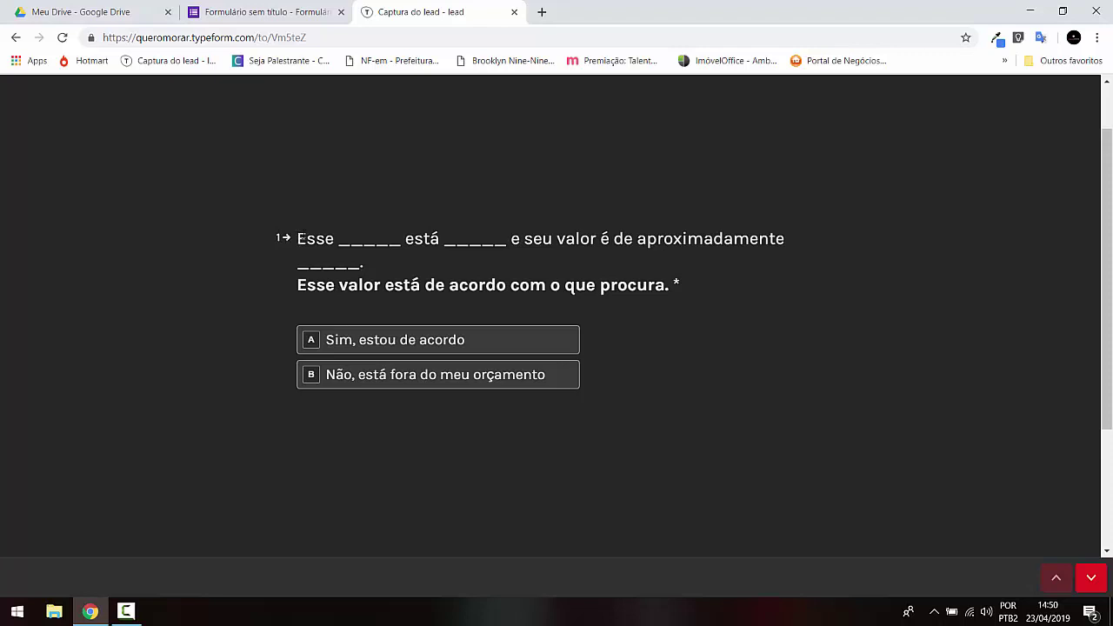
left_click_drag(299, 238, 679, 283)
left_click(350, 250)
left_click(348, 246)
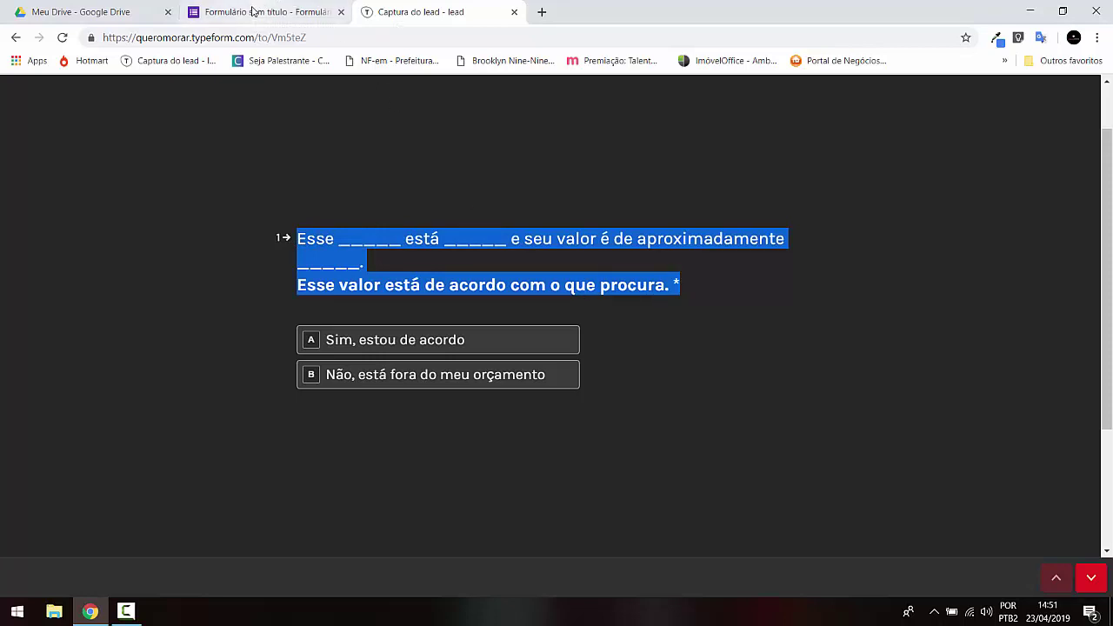
left_click(439, 254)
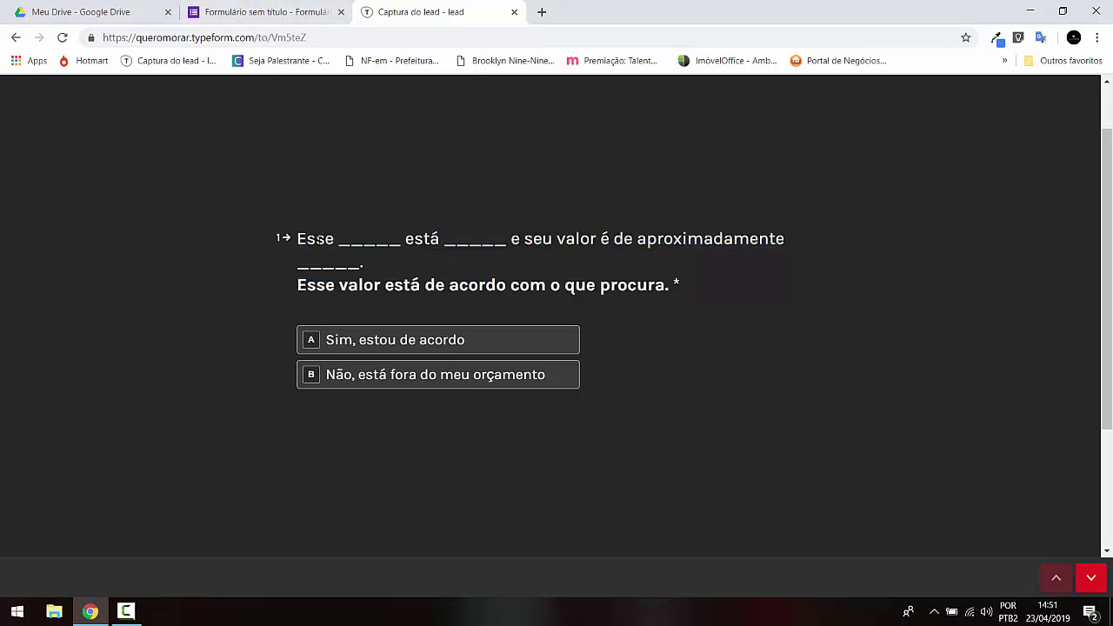
left_click_drag(306, 285, 370, 253)
left_click(367, 241)
double_click(457, 237)
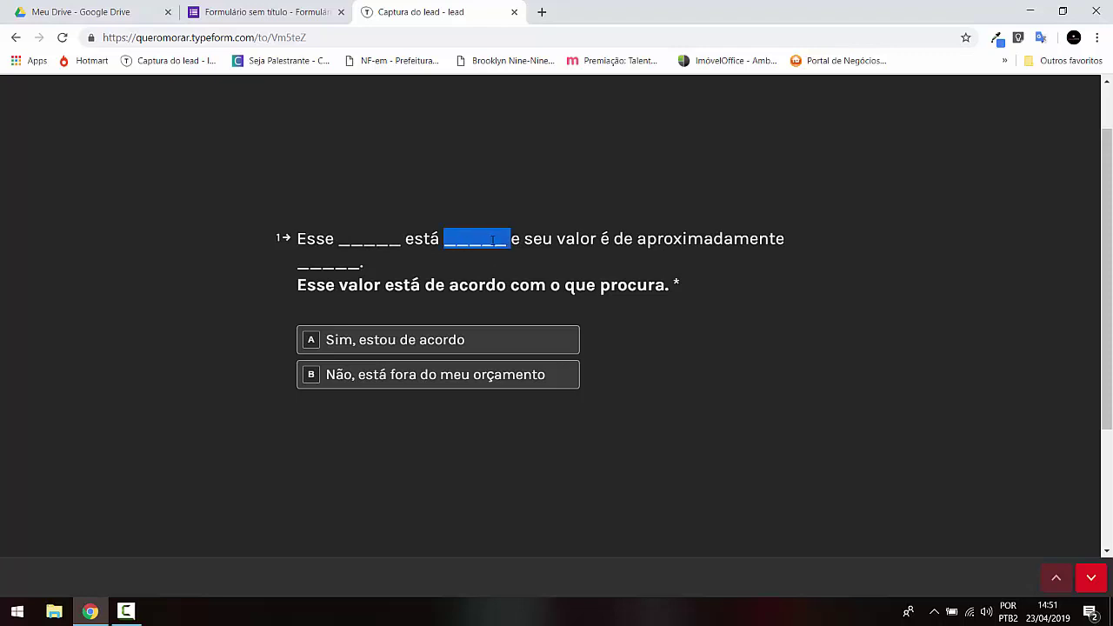
Examine the three blanks and both answer options in the Typeform's first question, checking them against the form description
left_click(489, 239)
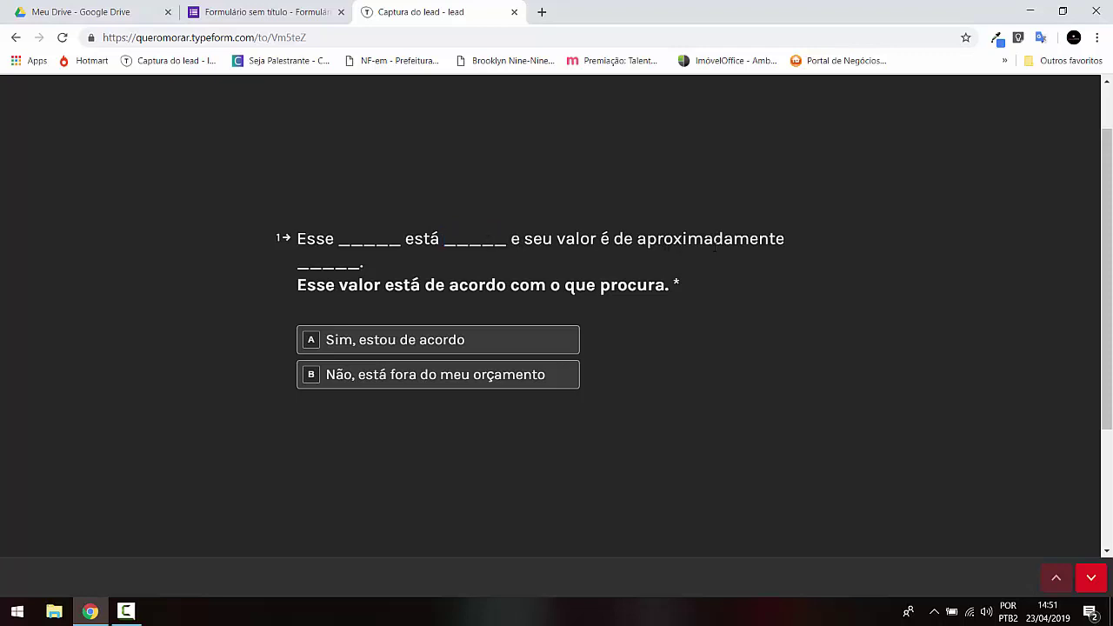
double_click(330, 262)
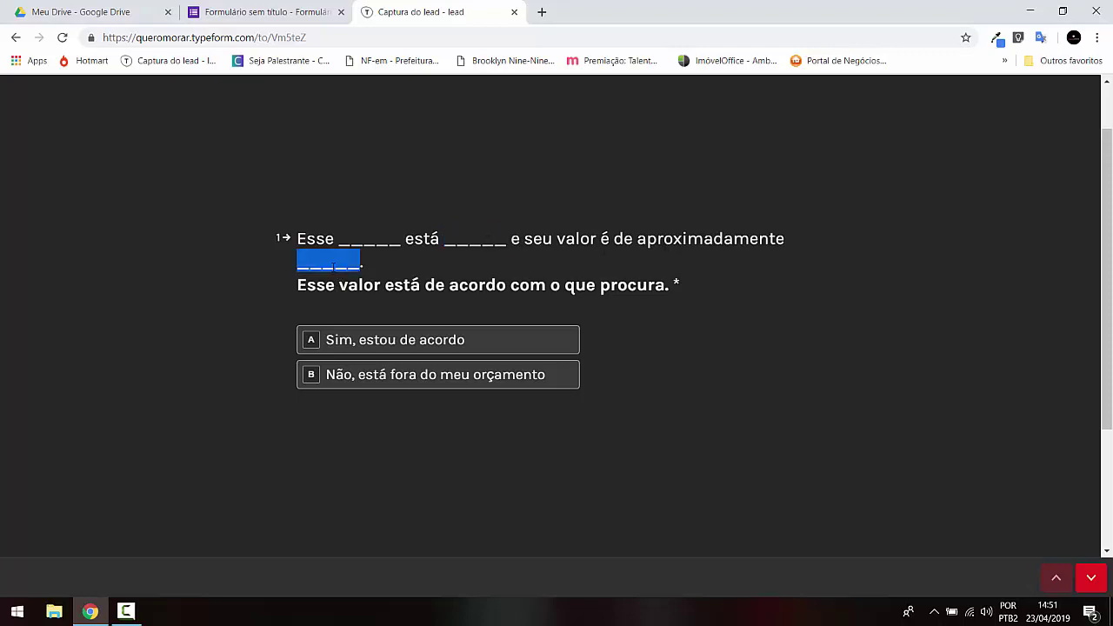
left_click(331, 263)
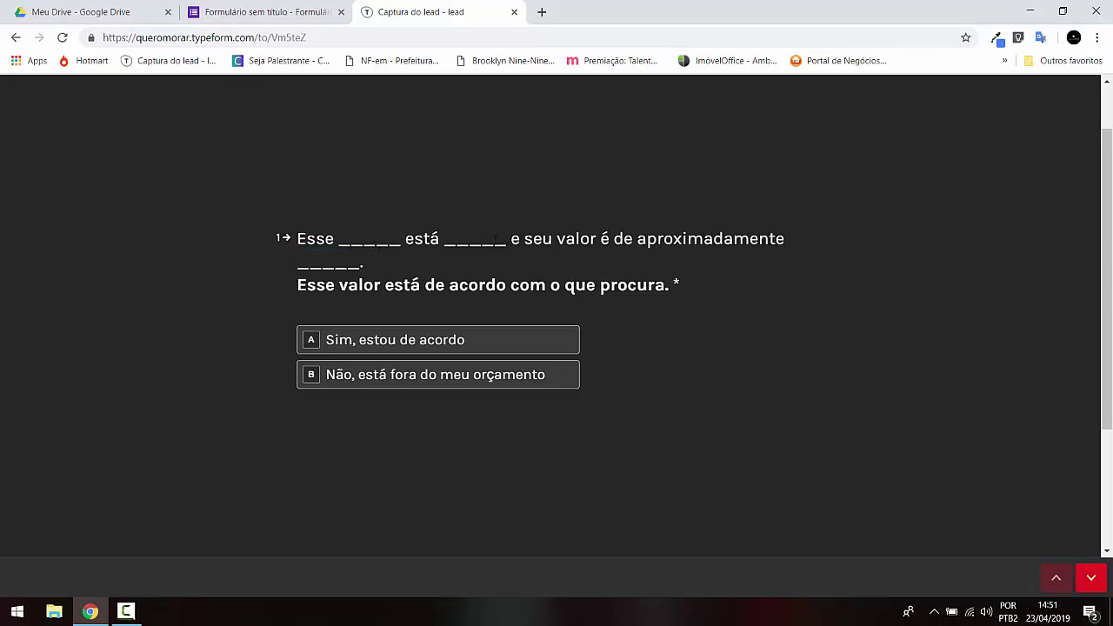
left_click(252, 14)
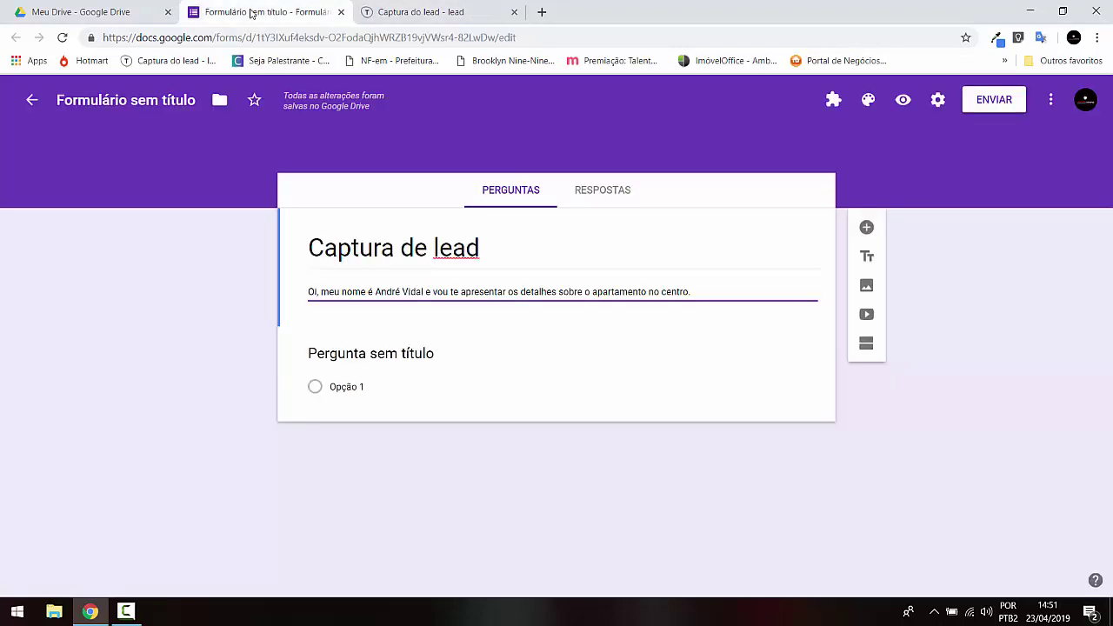
left_click(441, 10)
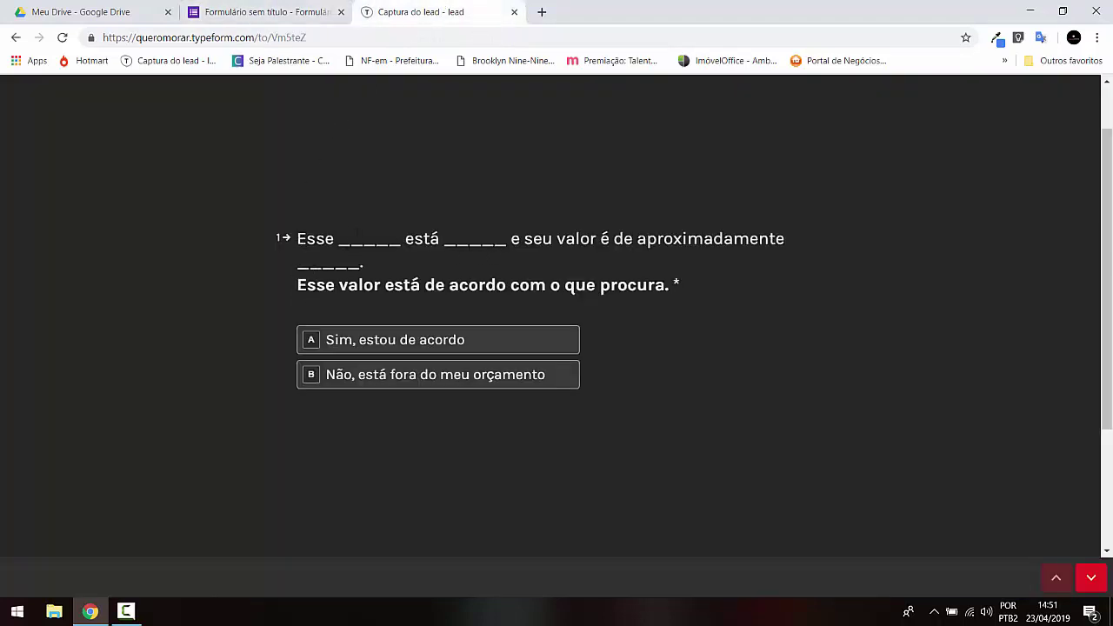
double_click(366, 248)
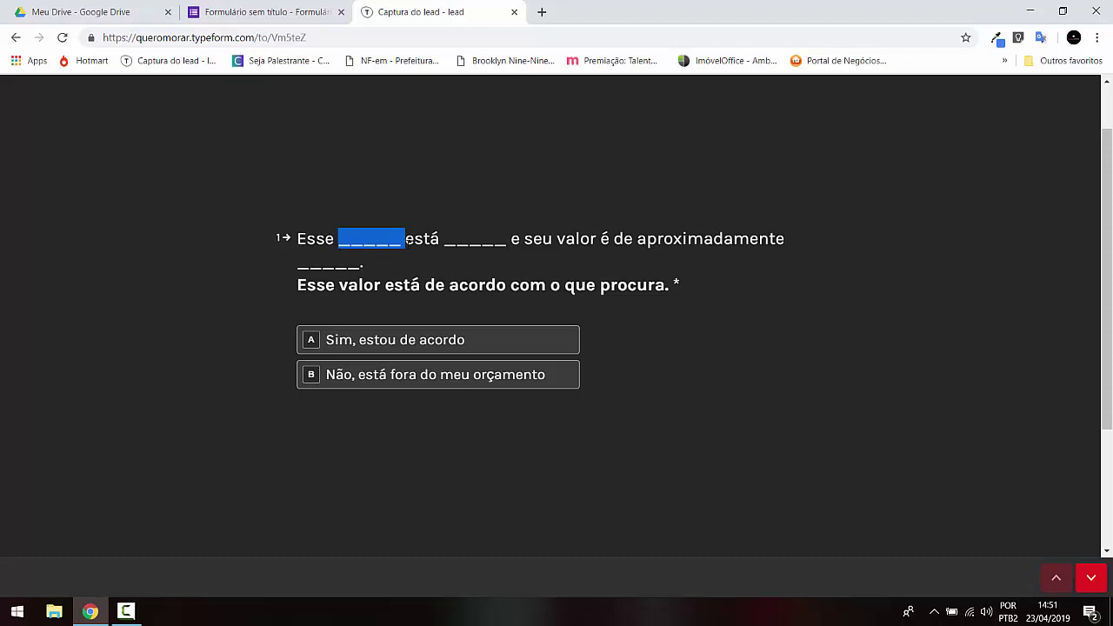
double_click(462, 241)
double_click(330, 264)
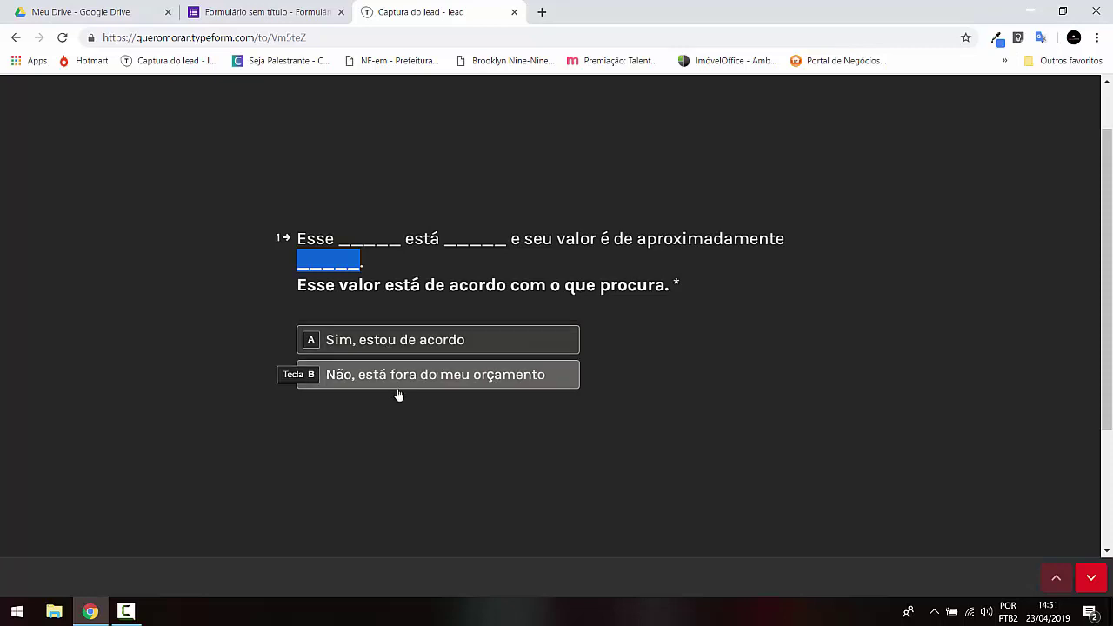
Copy the full text of the Typeform's first question and paste it as the title of the form's untitled question
left_click(291, 223)
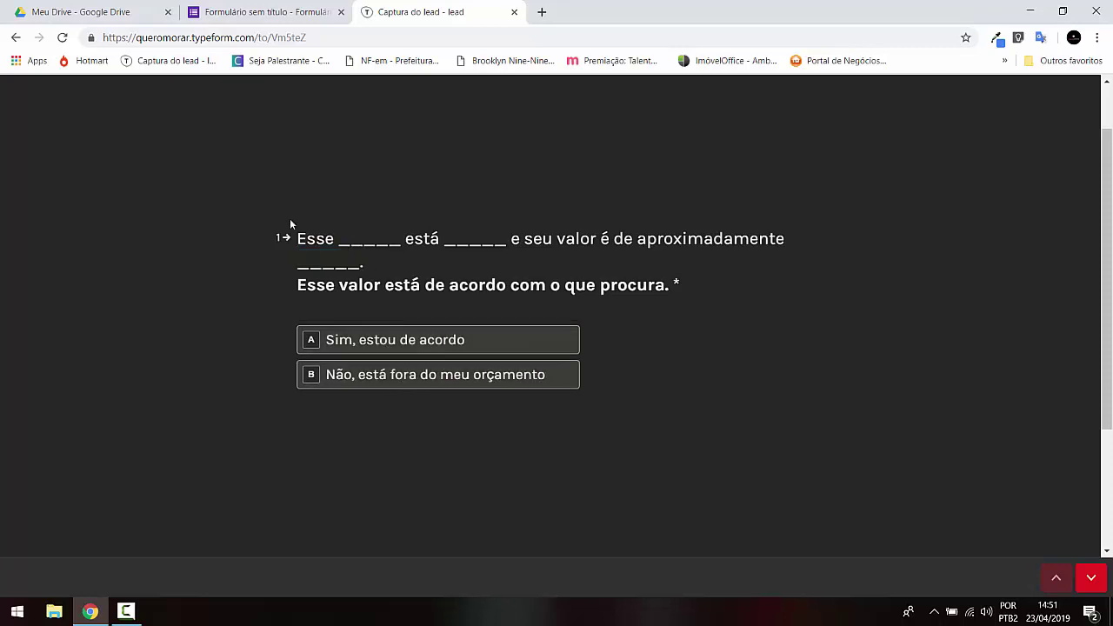
left_click_drag(296, 236, 672, 285)
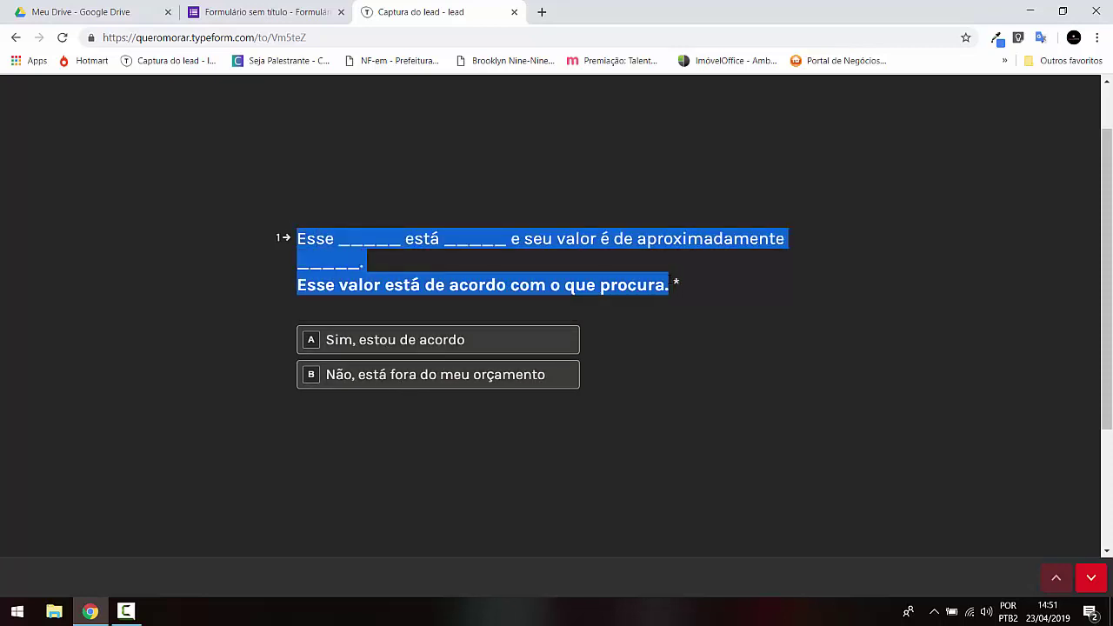
left_click(282, 19)
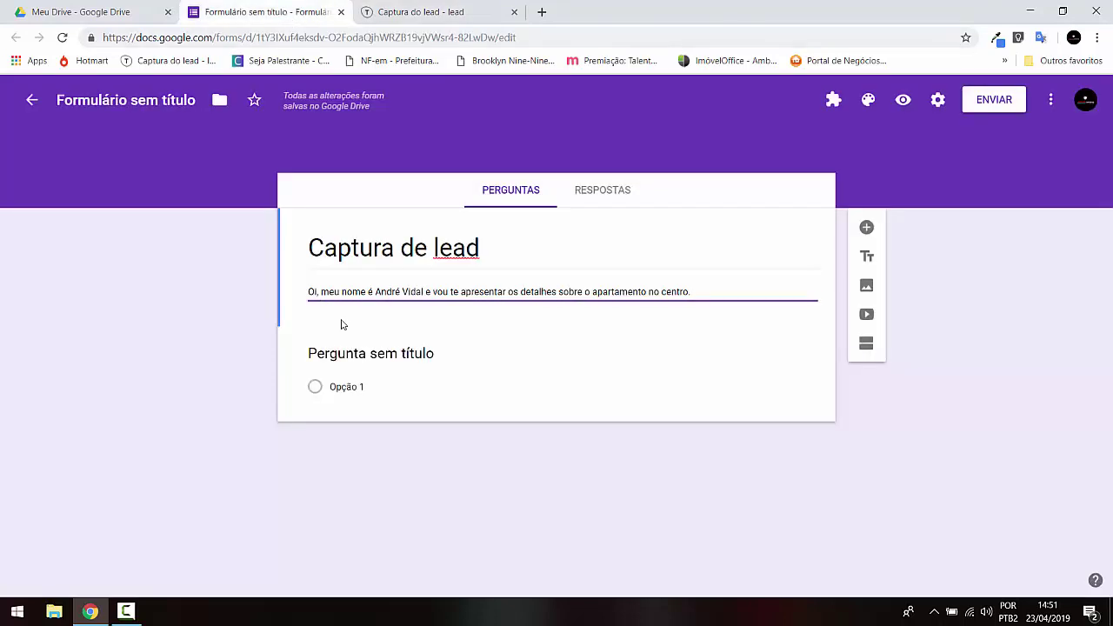
left_click(344, 337)
type("Esse _____ está _____ e seu valor é de aproximadamente _____.Esse valor está de acordo com o que procura.")
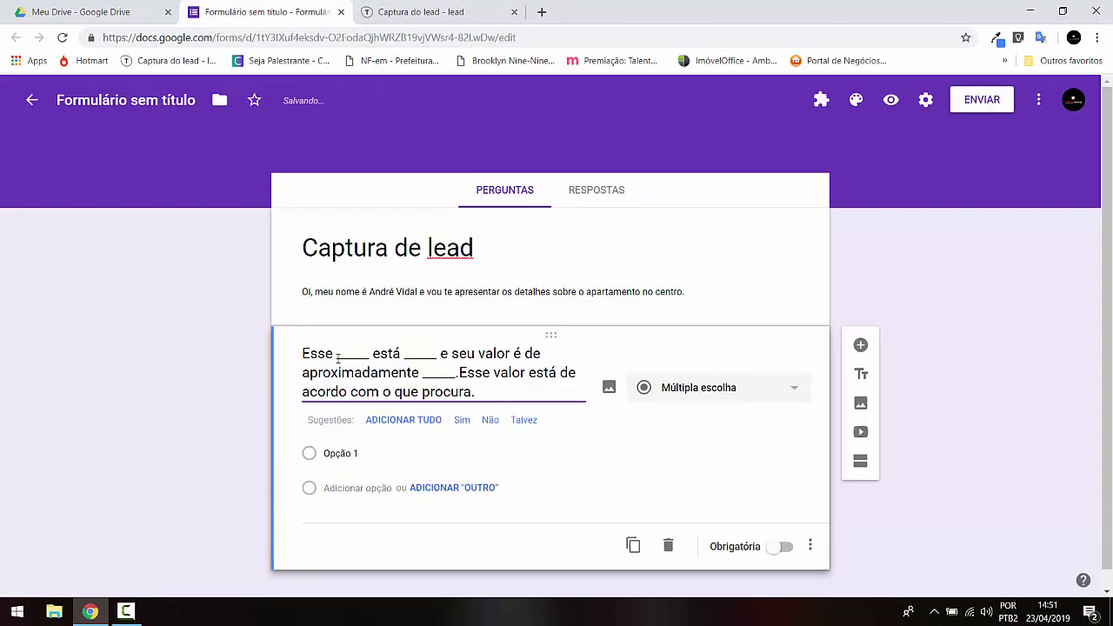
Replace the first two blanks in the question title with "apartamento" and "pronto"
double_click(348, 351)
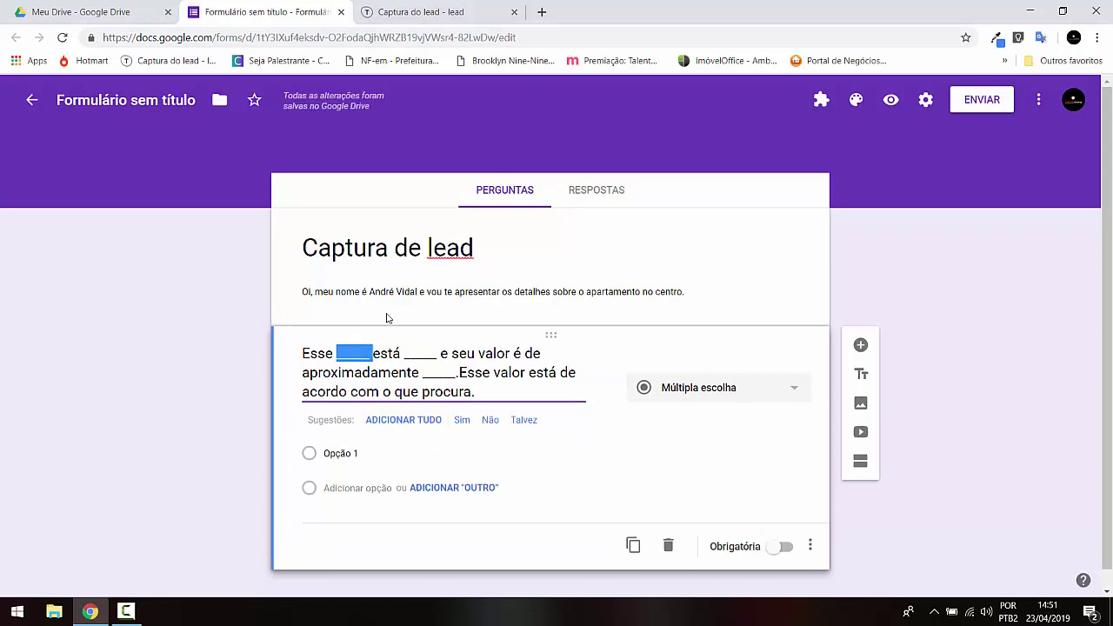
type("apartamento")
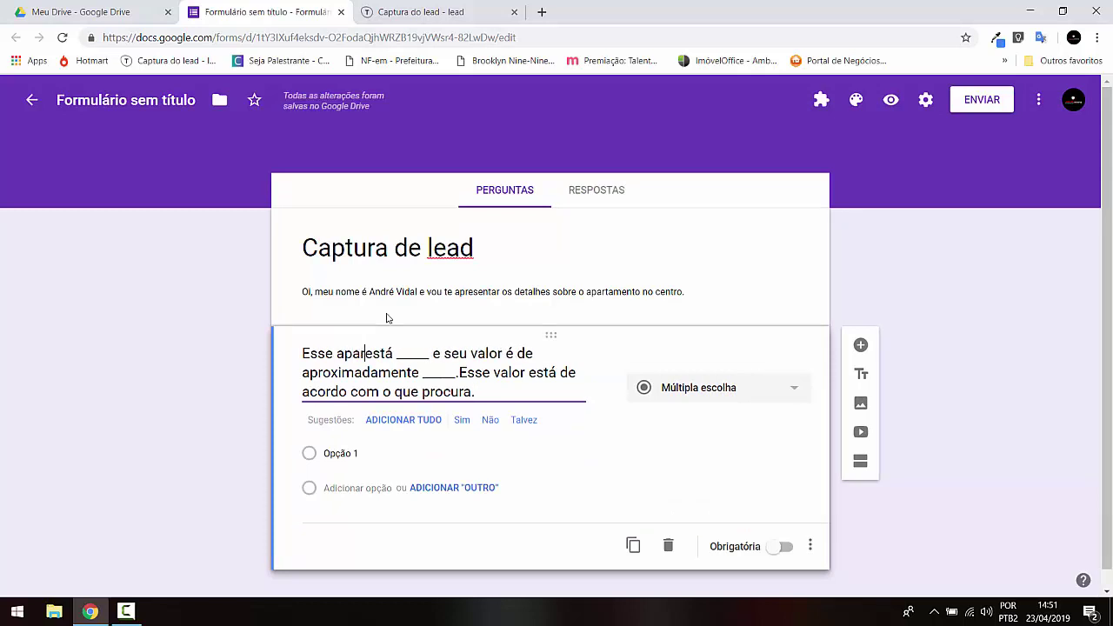
key("ctrl+Right")
key("ctrl+shift+Right")
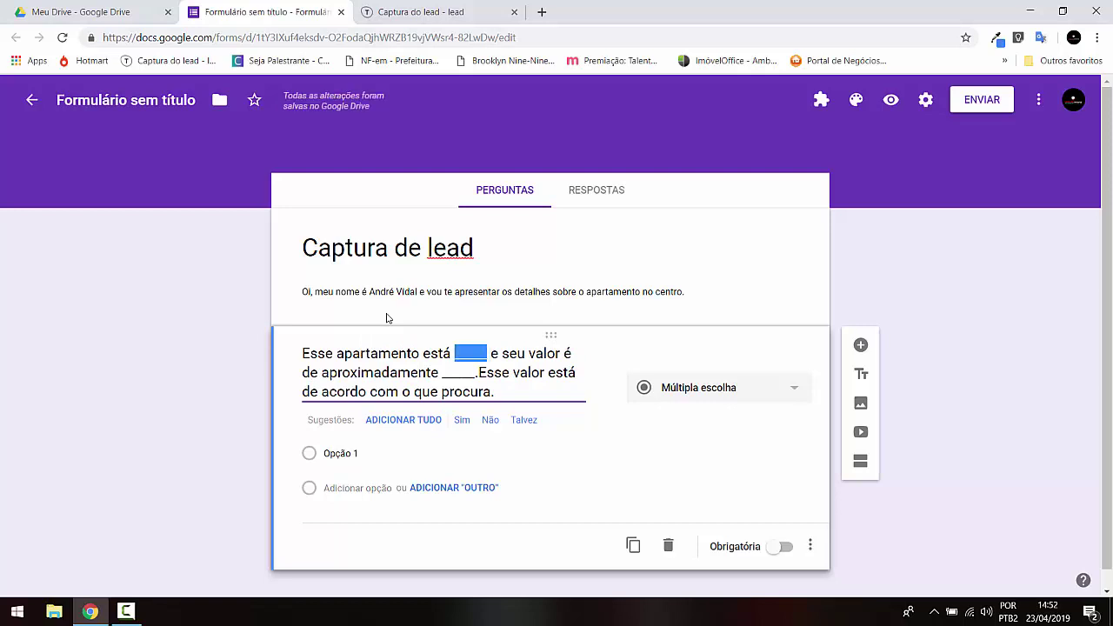
type("pronto")
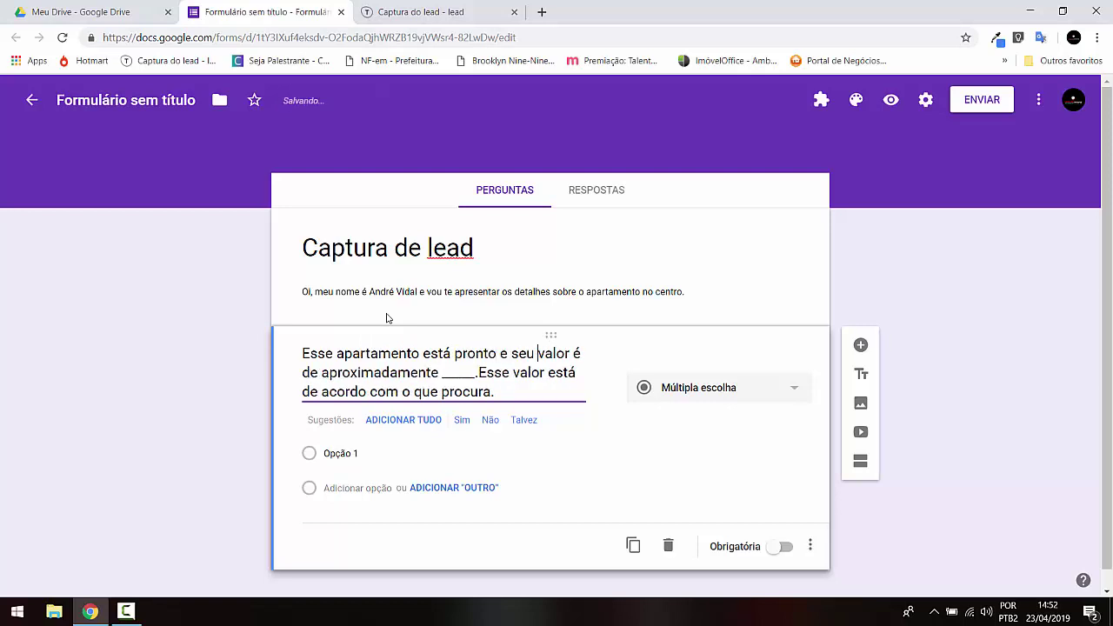
Replace the price blank in the question title with "R$350.000" and separate it from the following sentence with a space
key("ctrl+shift+Left")
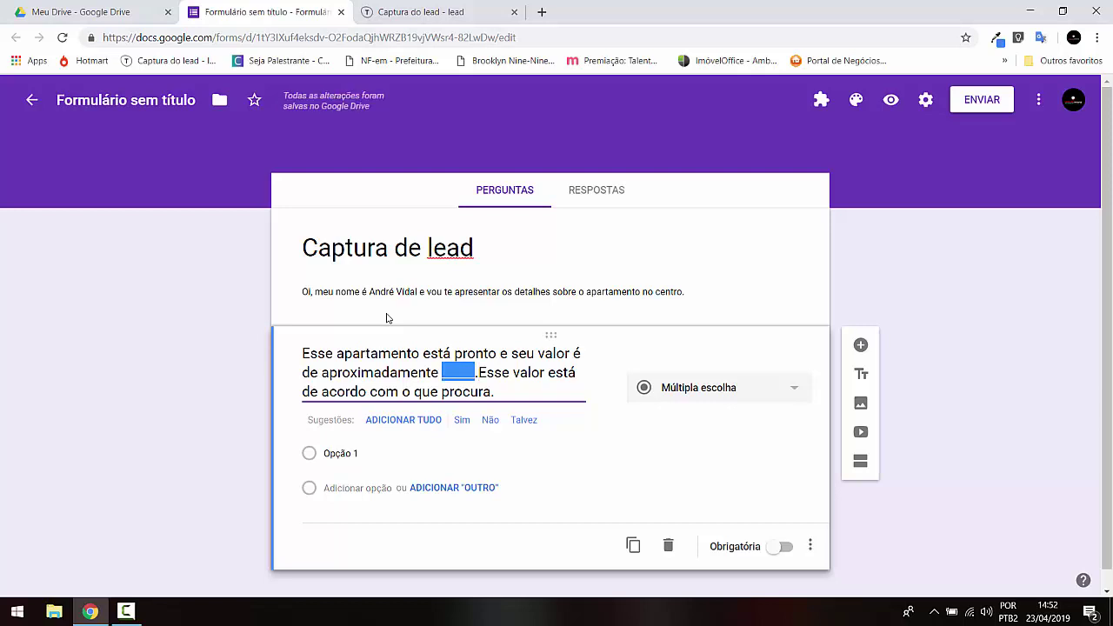
type("350000")
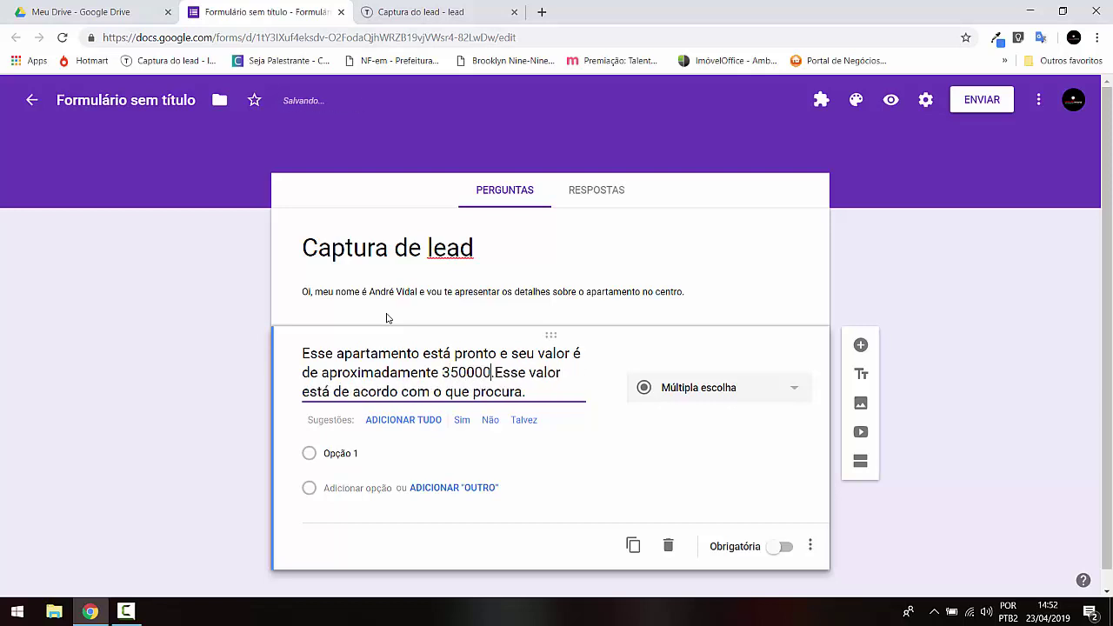
type("R$")
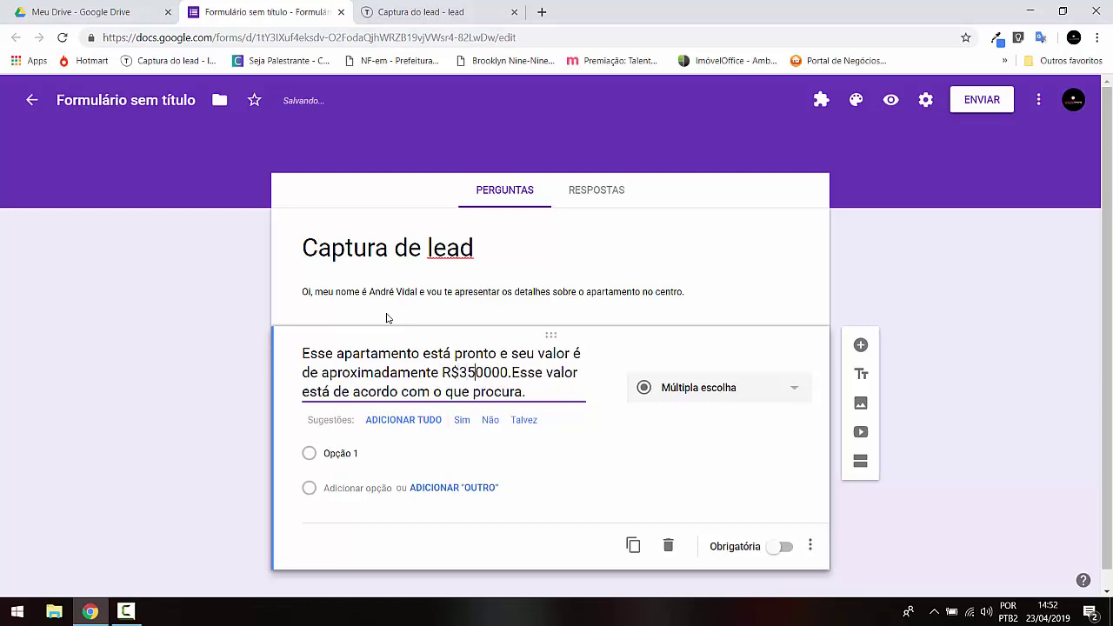
key("Right")
key("Right")
key("Right")
type(".000")
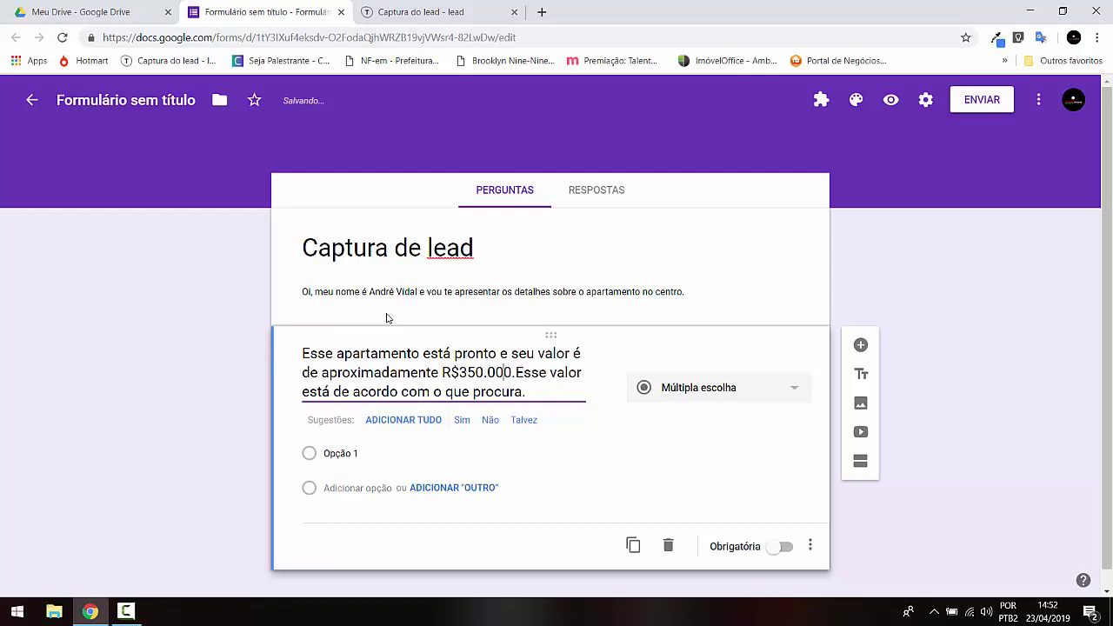
type(".")
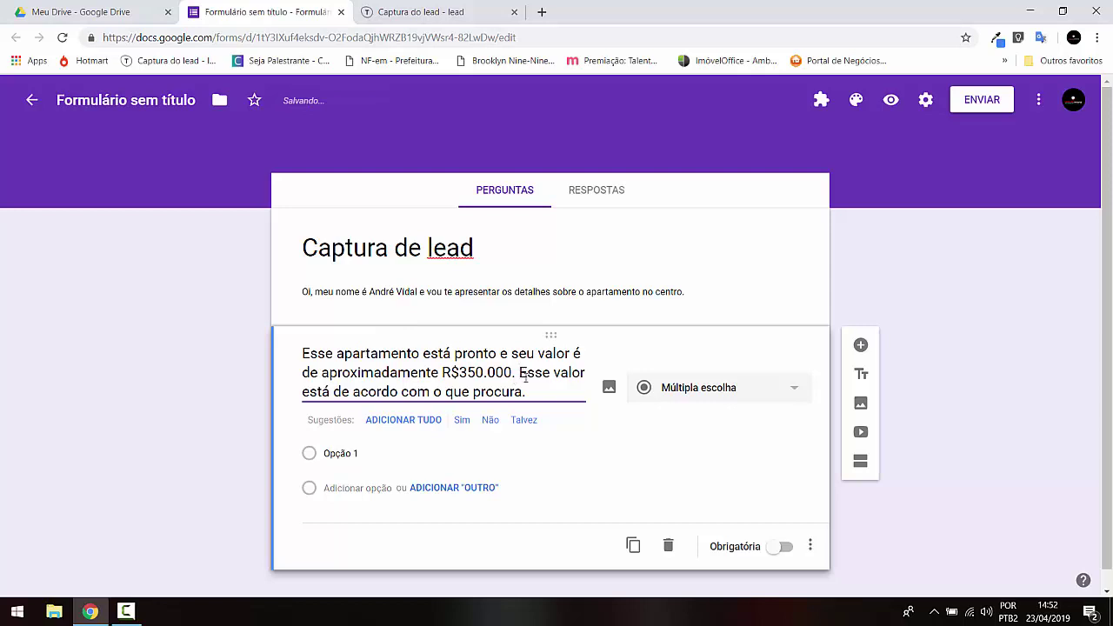
left_click_drag(519, 373, 493, 407)
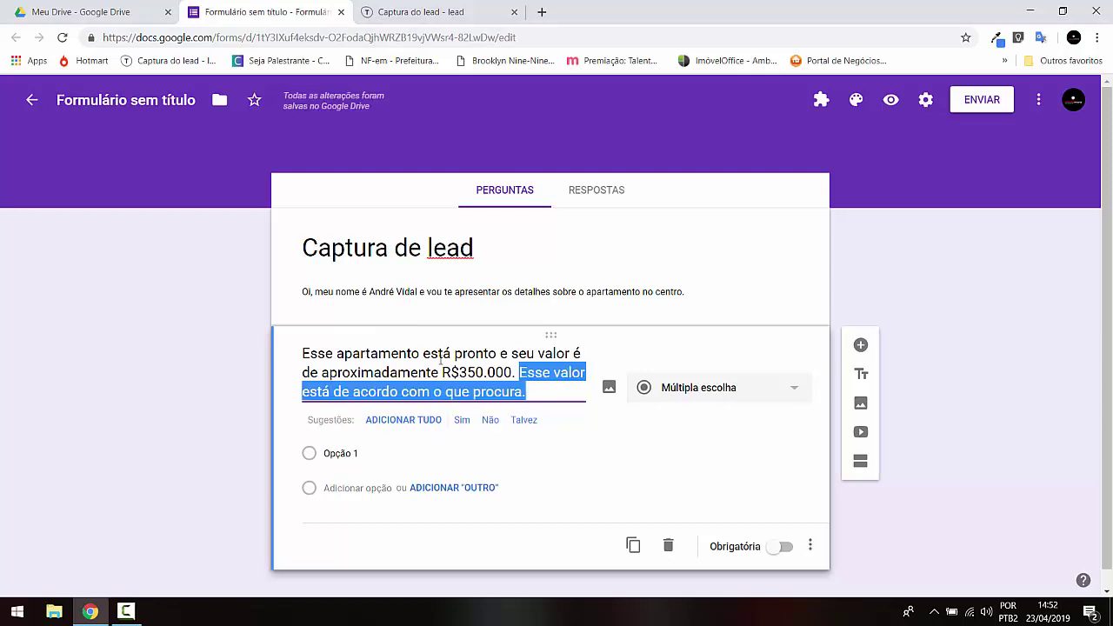
Add all the suggested answers to the question and delete "Talvez", leaving the options "Sim" and "Não"
scroll(296, 383, "down", 1)
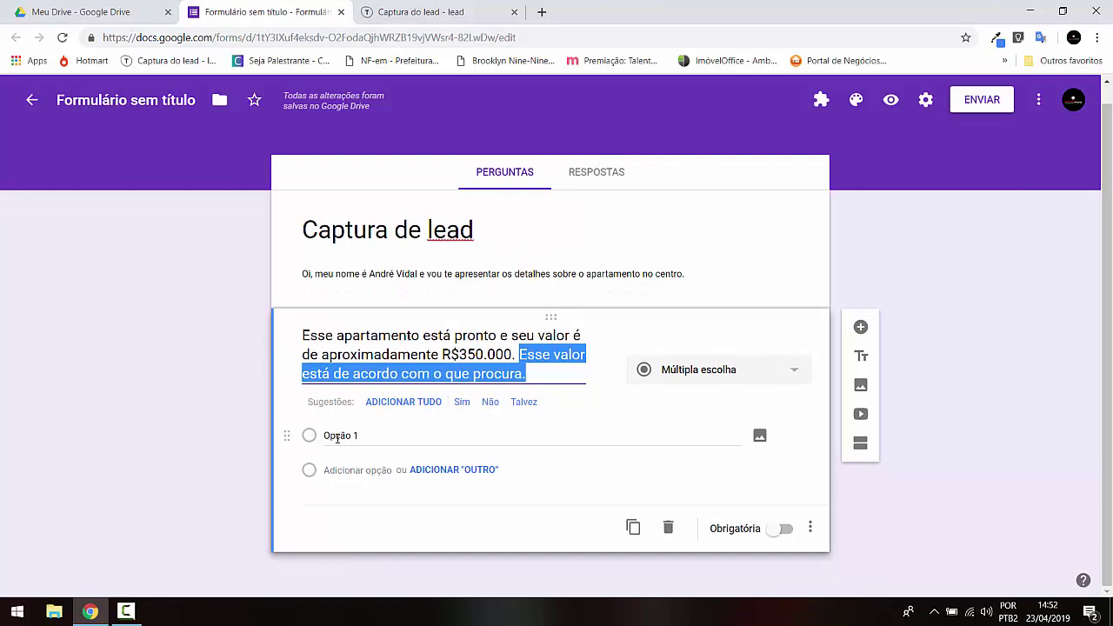
left_click(338, 437)
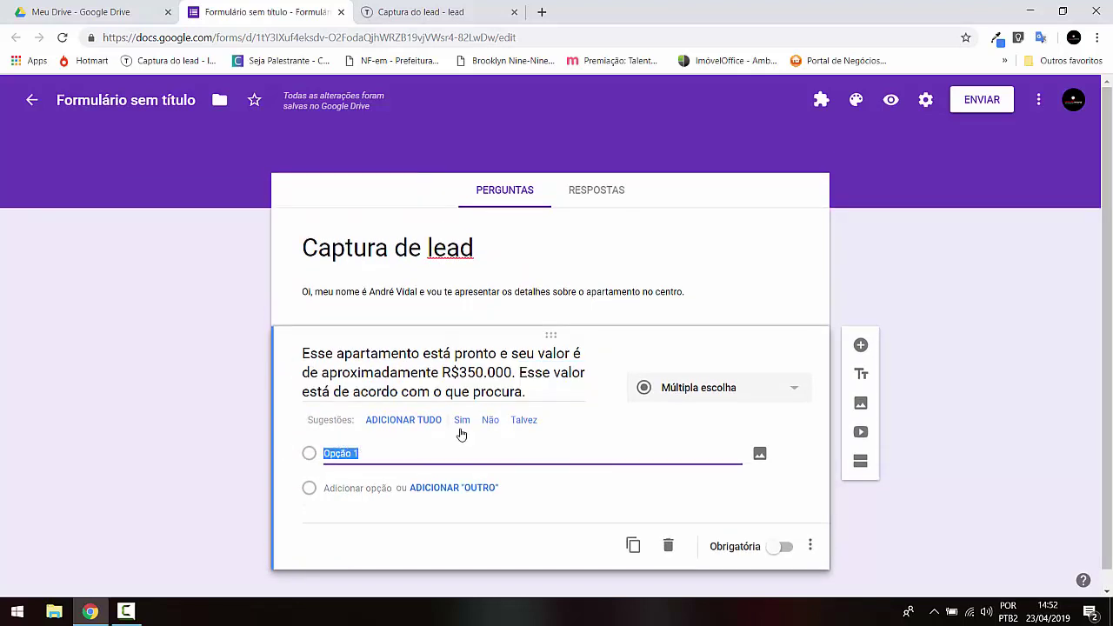
left_click(402, 420)
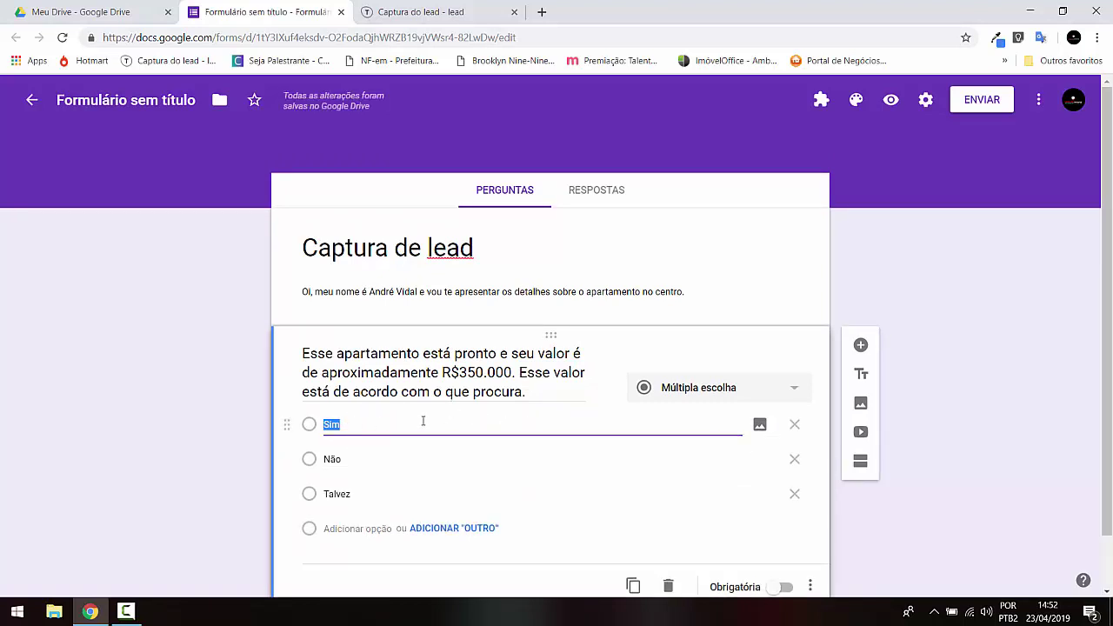
scroll(383, 425, "down", 1)
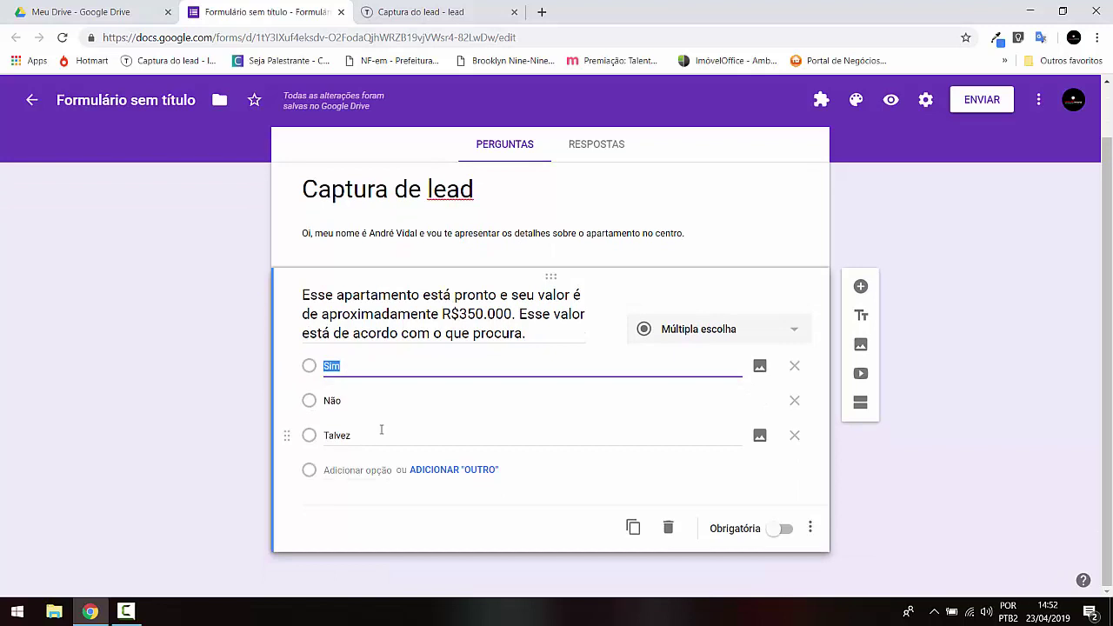
left_click(794, 435)
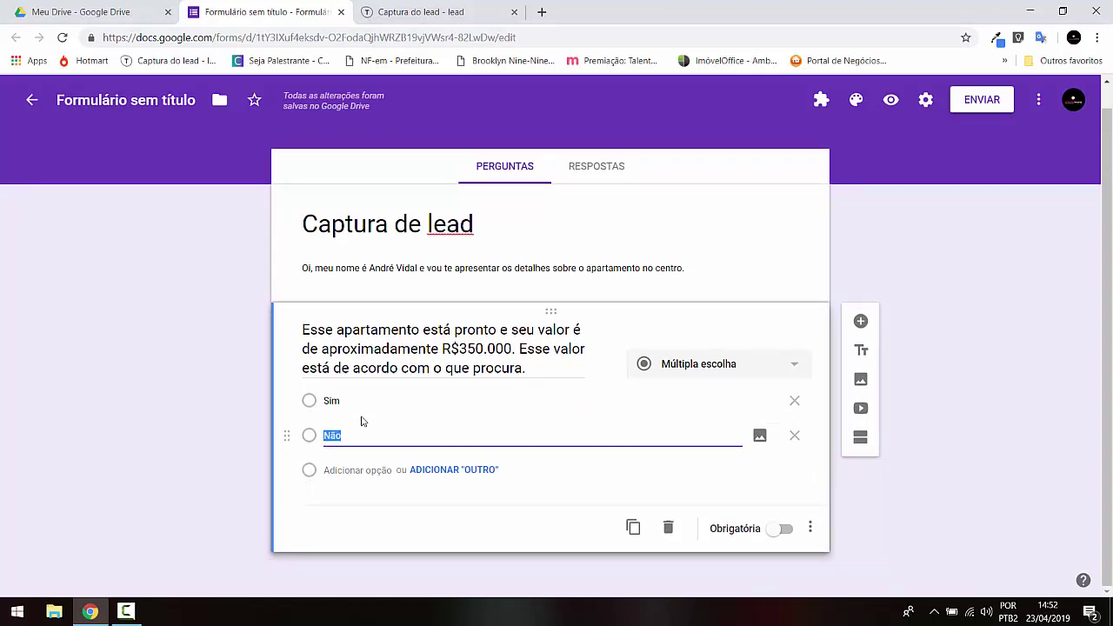
Review the Sim and Não options and the list of available question types, keeping the question as Múltipla escolha
left_click(340, 410)
scroll(359, 423, "down", 1)
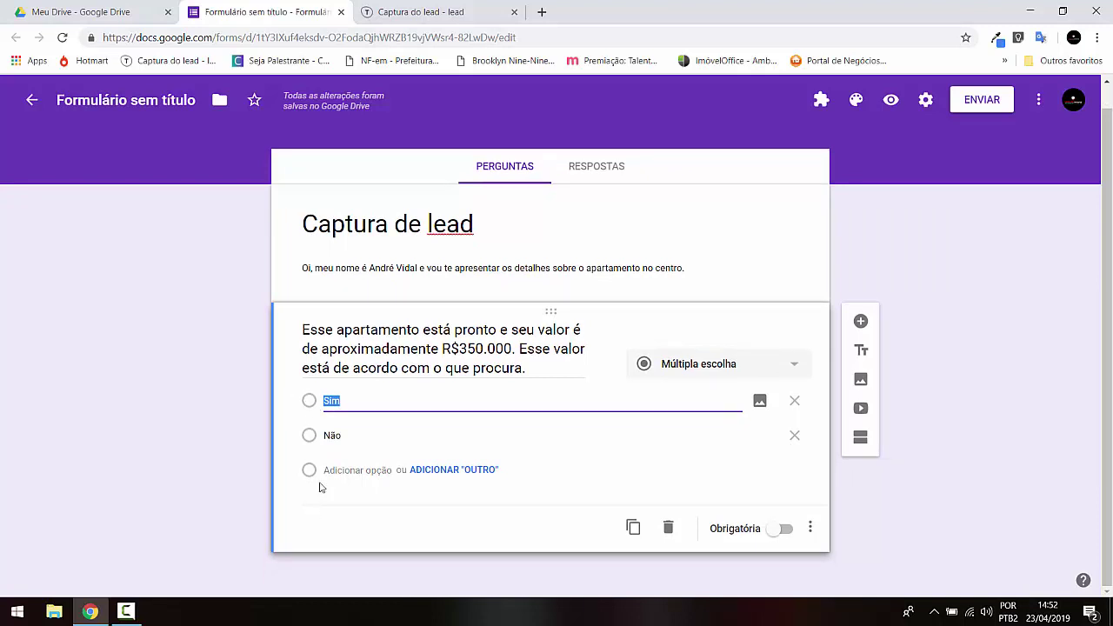
left_click(455, 397)
left_click(790, 363)
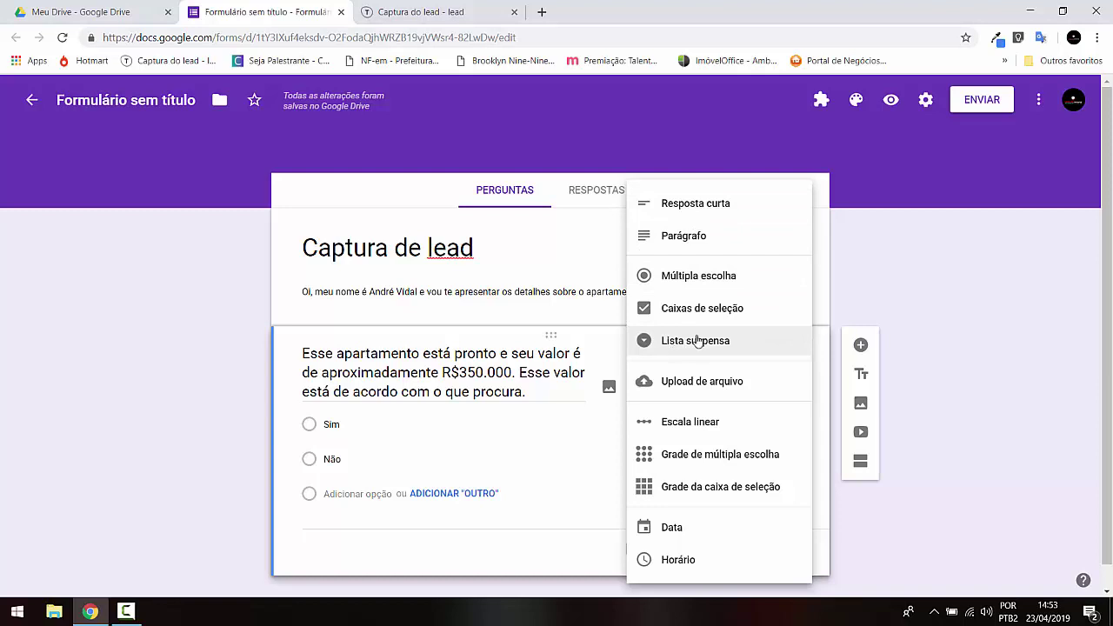
left_click(457, 409)
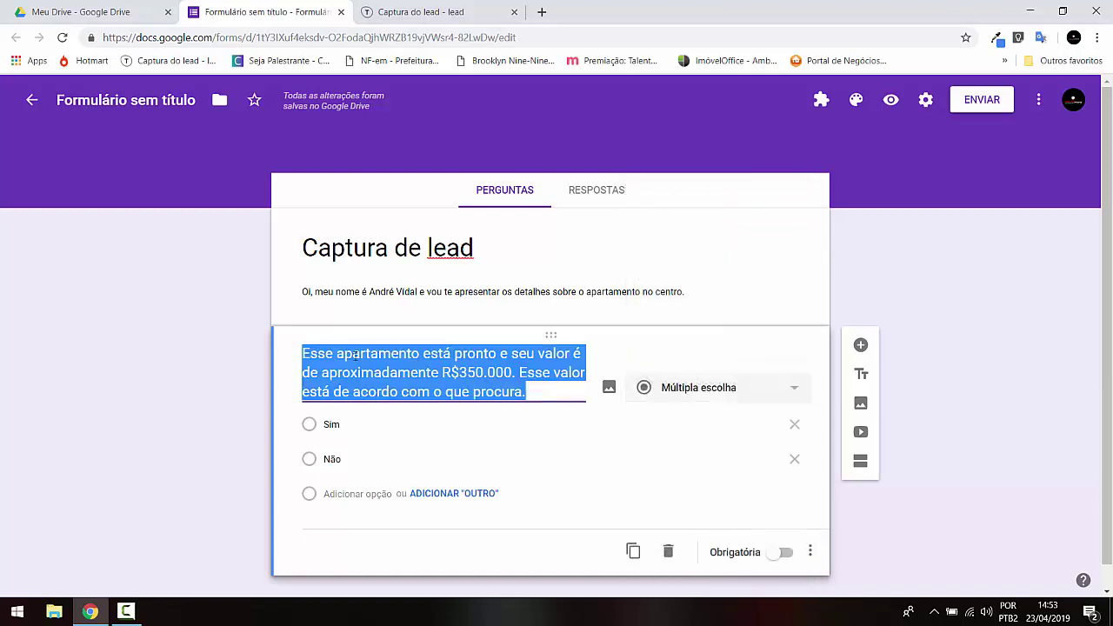
left_click(352, 424)
key("Tab")
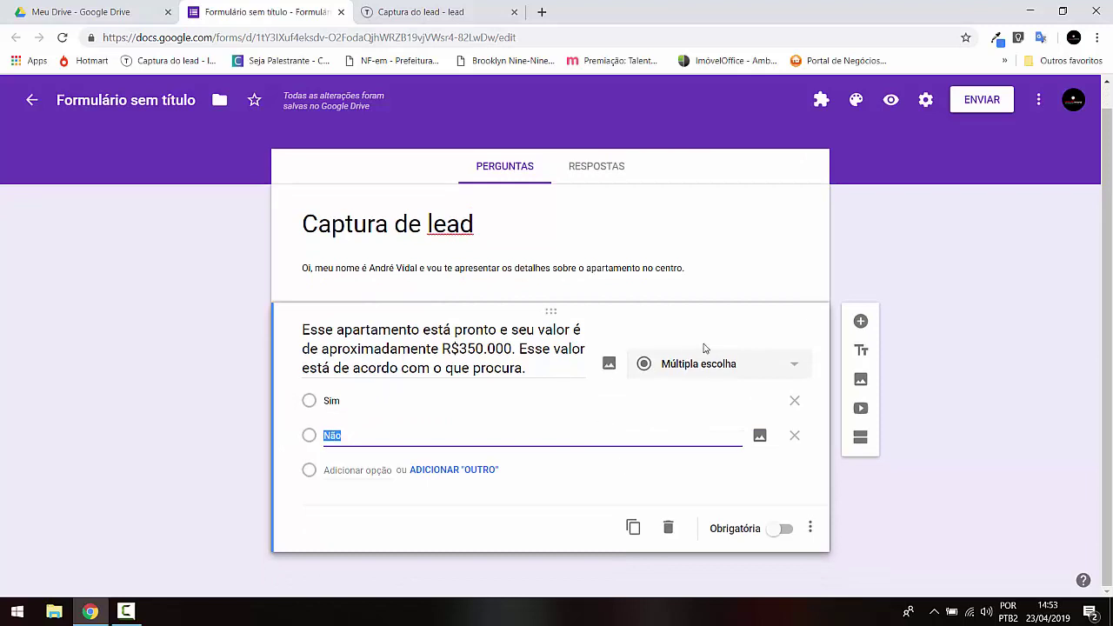
Add a second question and copy "Vai precisar de financiamento ou pretende comprar a vista?" from the Typeform tab after answering "Sim, estou de acordo" there
left_click(860, 322)
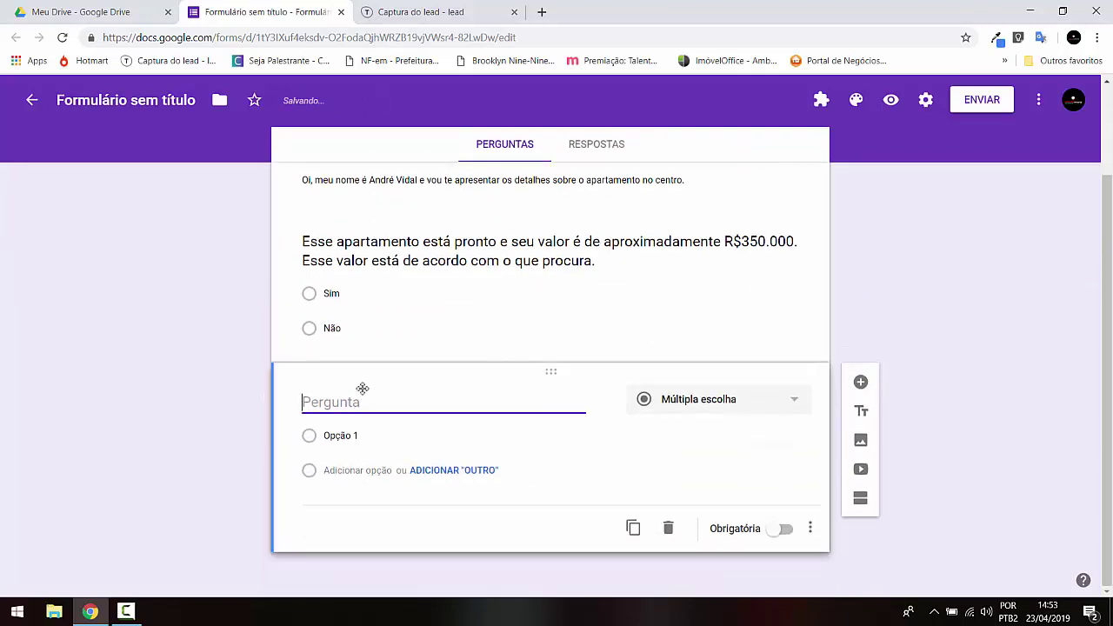
left_click(420, 12)
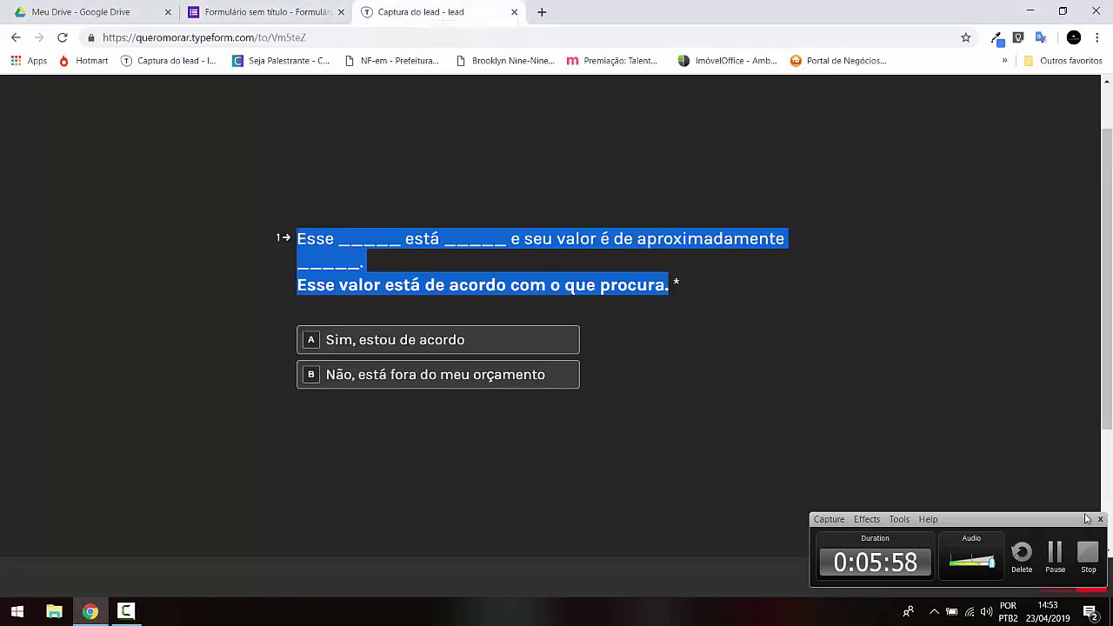
left_click(190, 351)
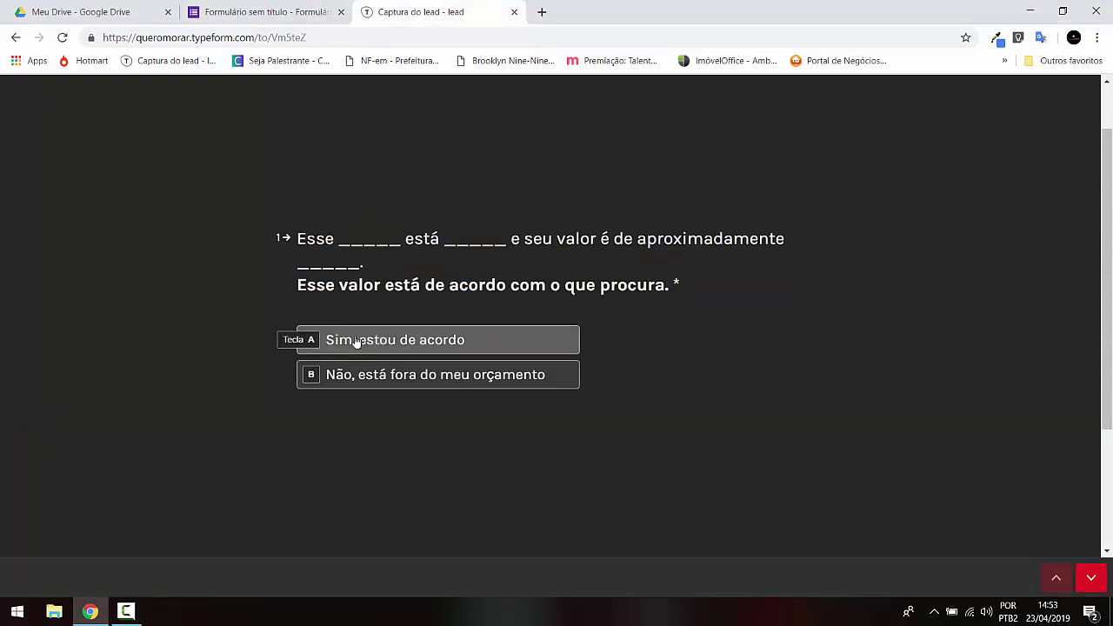
left_click(388, 347)
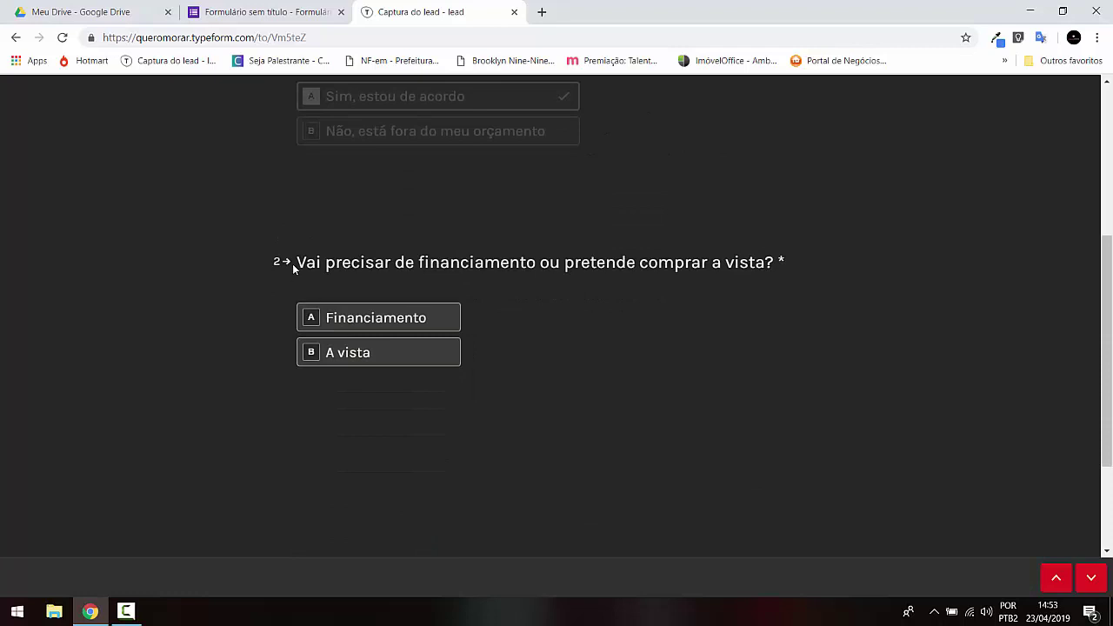
left_click_drag(296, 262, 773, 262)
key("ctrl+c")
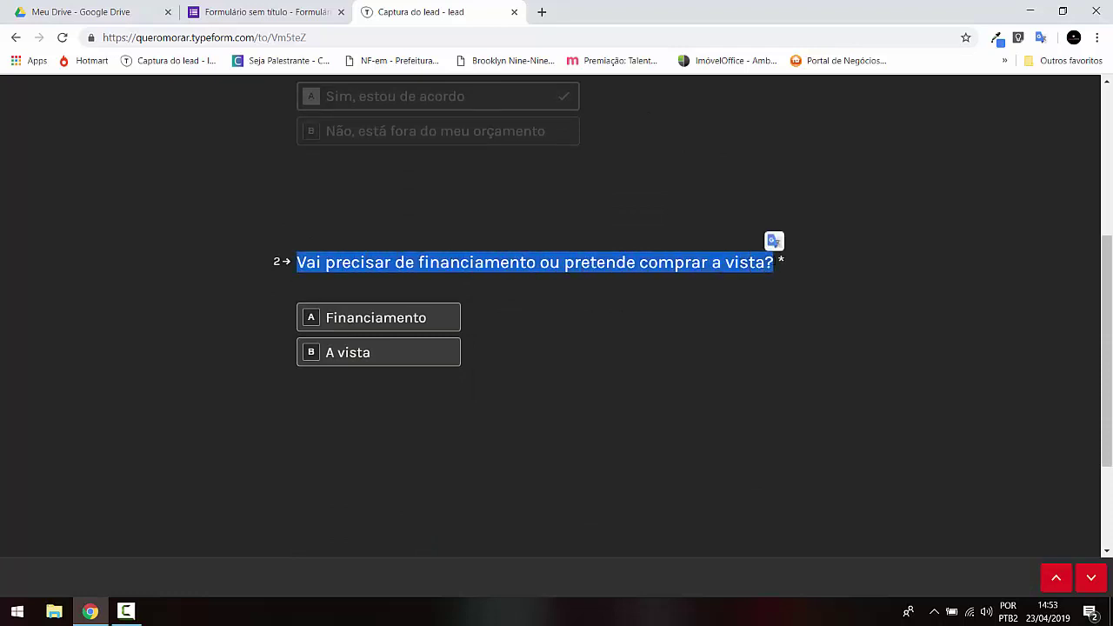
Paste "Vai precisar de financiamento ou pretende comprar a vista?" as the second question's title in Google Forms and enter the options "A vista" and "Financiamento"
left_click(239, 12)
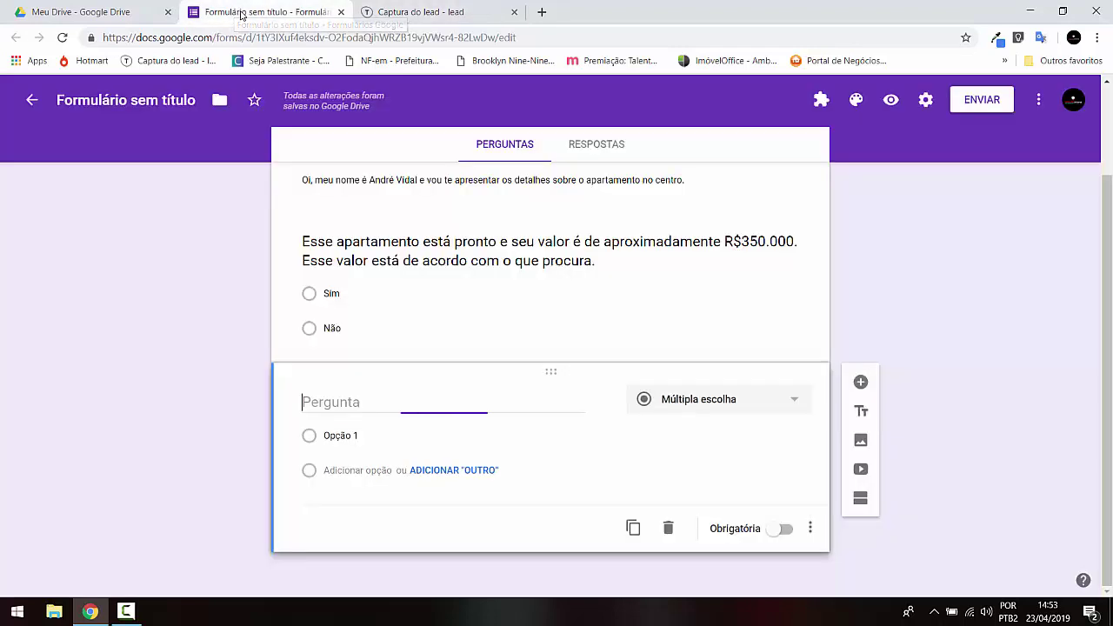
key("ctrl+v")
left_click(334, 442)
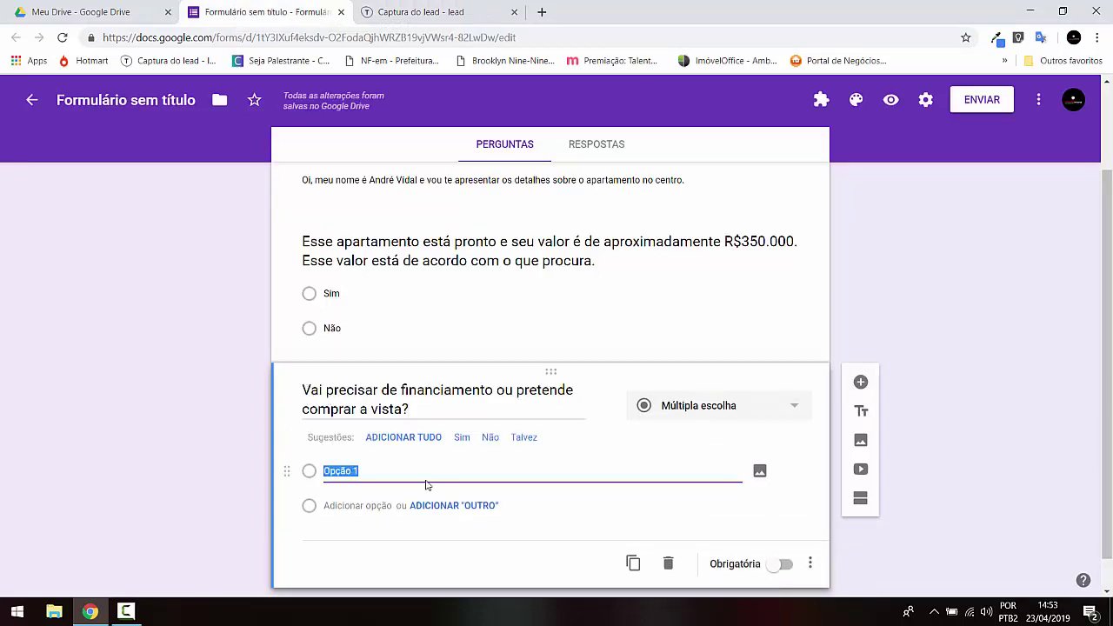
type("A vista")
key("Return")
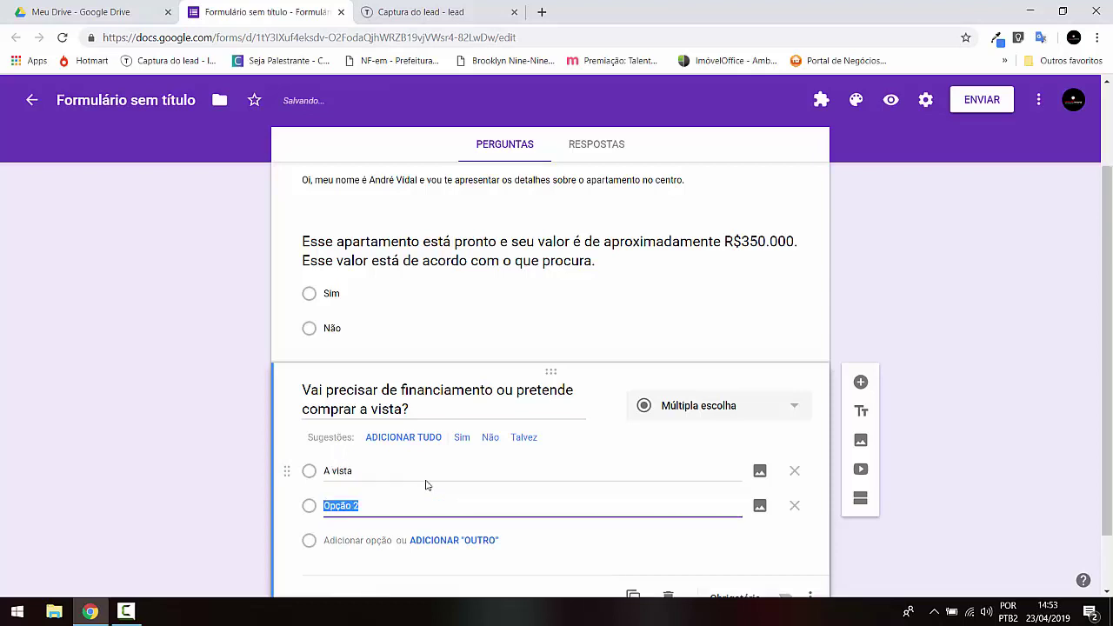
type("Financiamento")
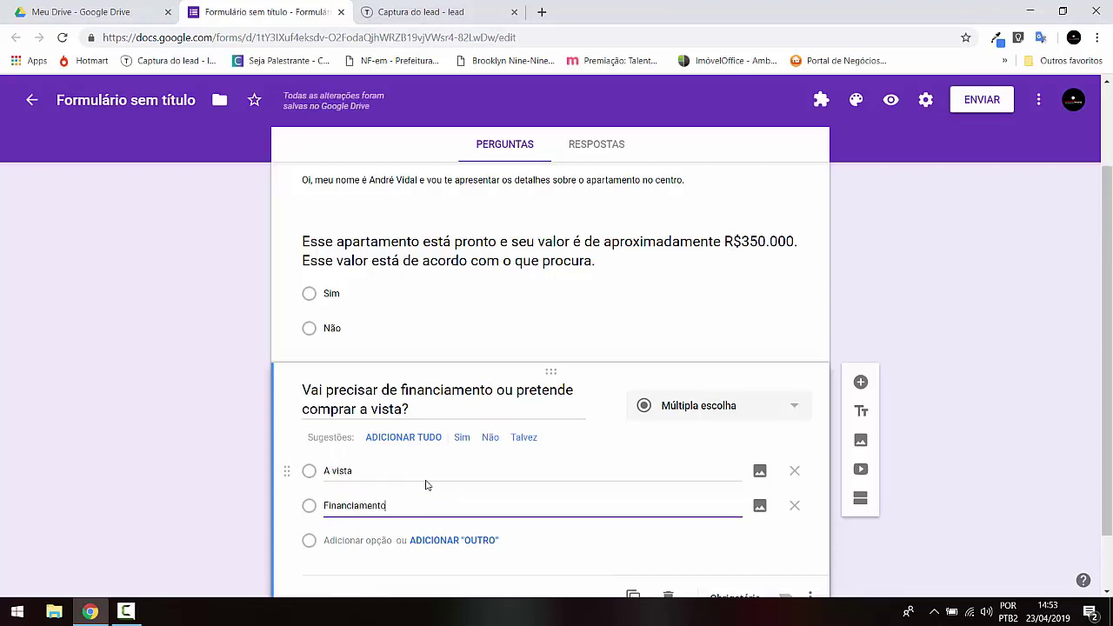
left_click(405, 471)
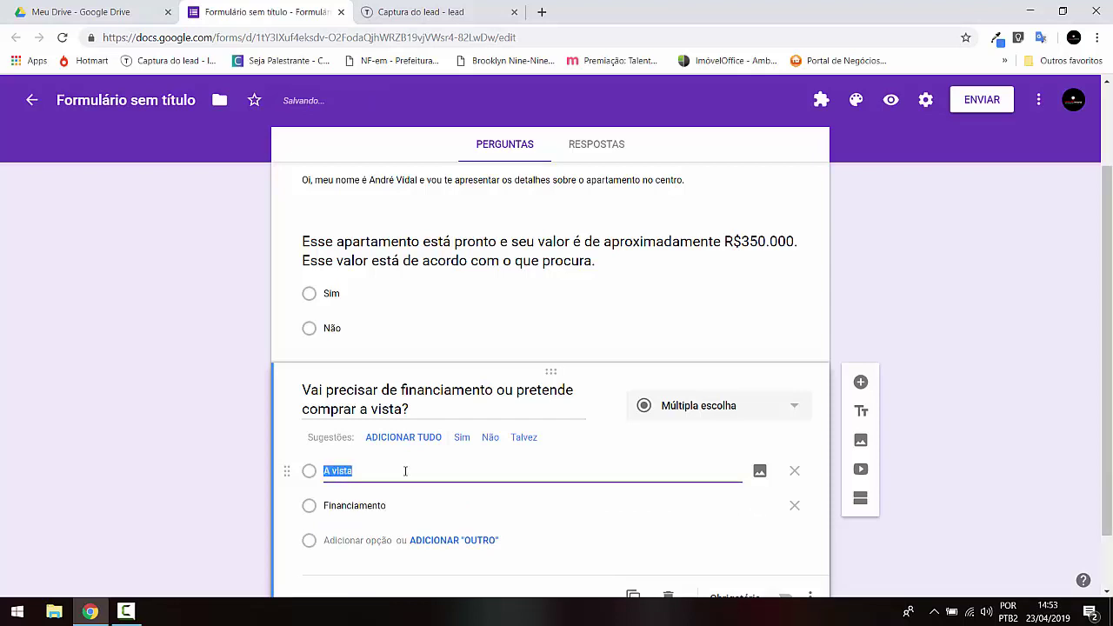
key("Return")
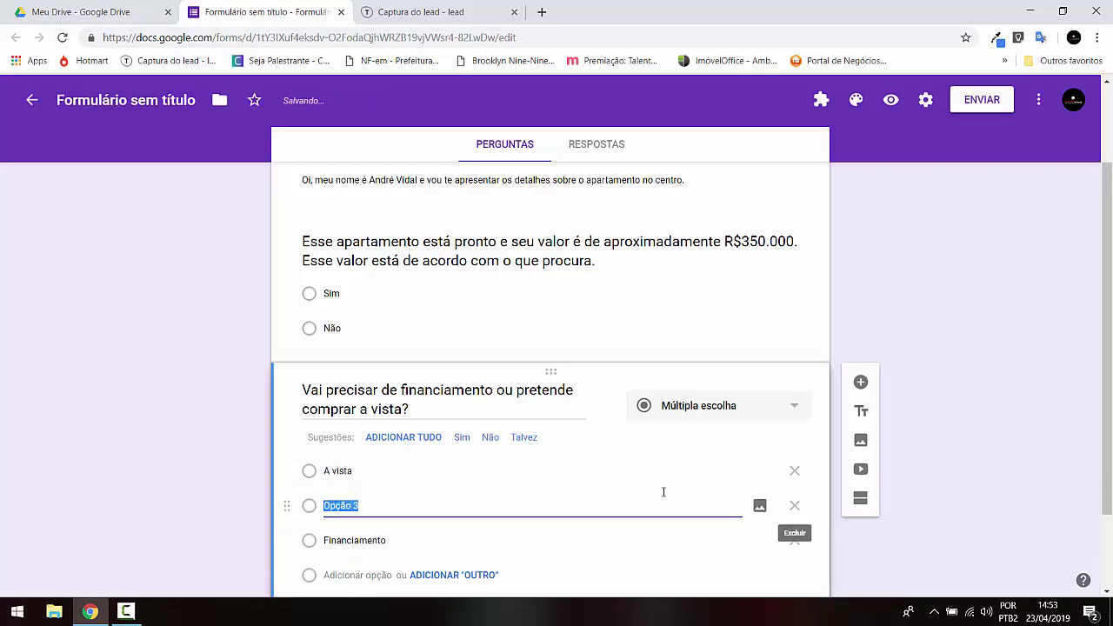
scroll(348, 463, "down", 1)
left_click(793, 433)
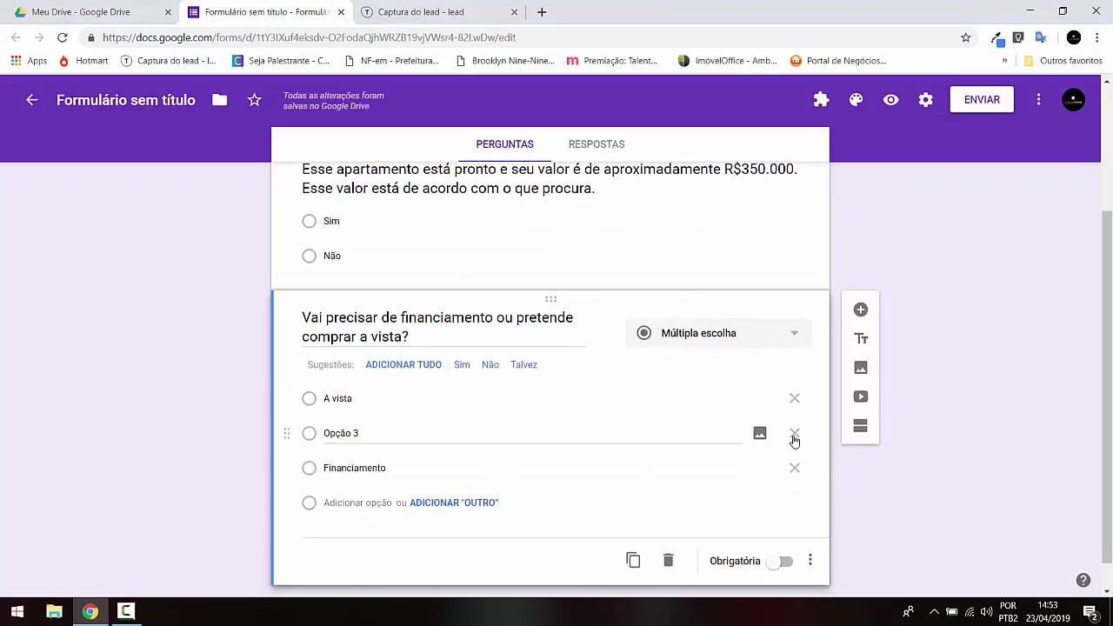
left_click(402, 433)
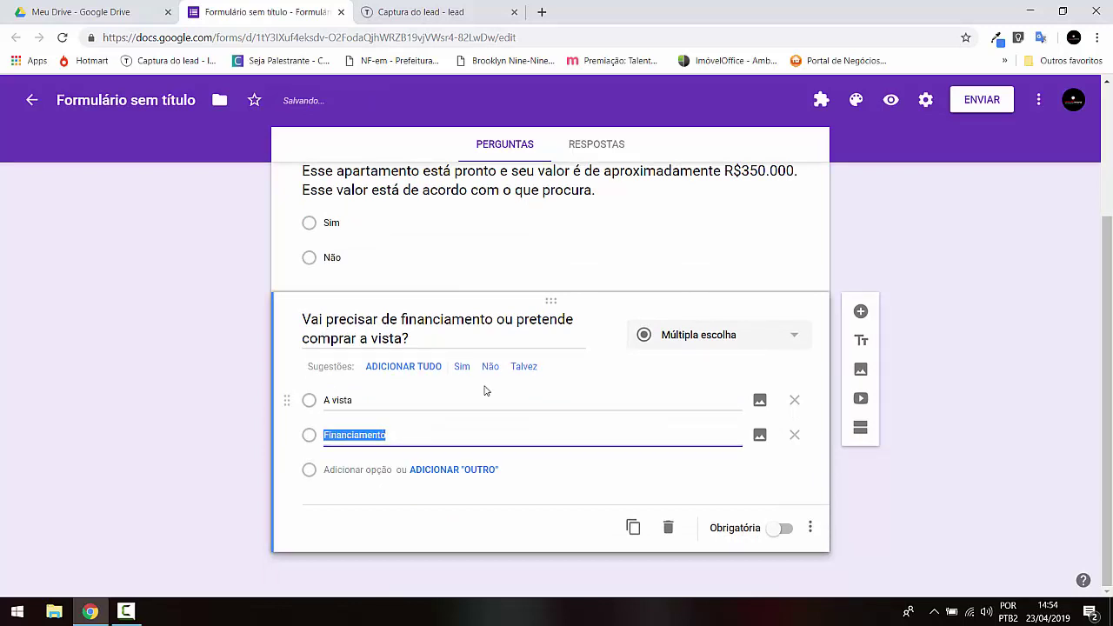
Switch to the Typeform lead form and detach its tab into a separate browser window
key("F10")
left_click(447, 429)
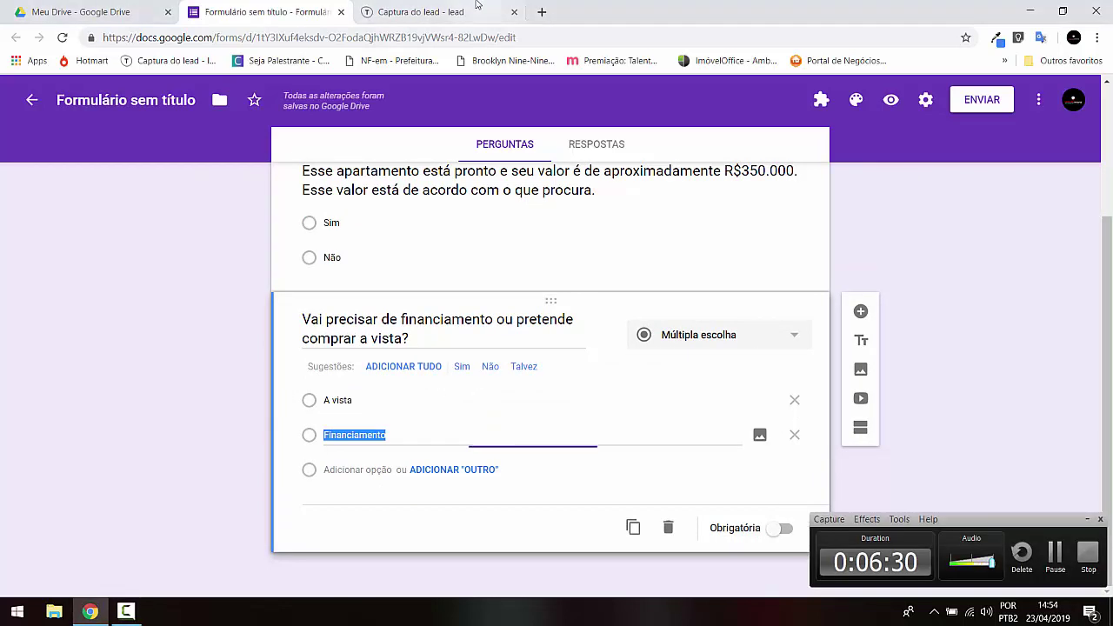
left_click(426, 13)
left_click_drag(428, 35, 492, 198)
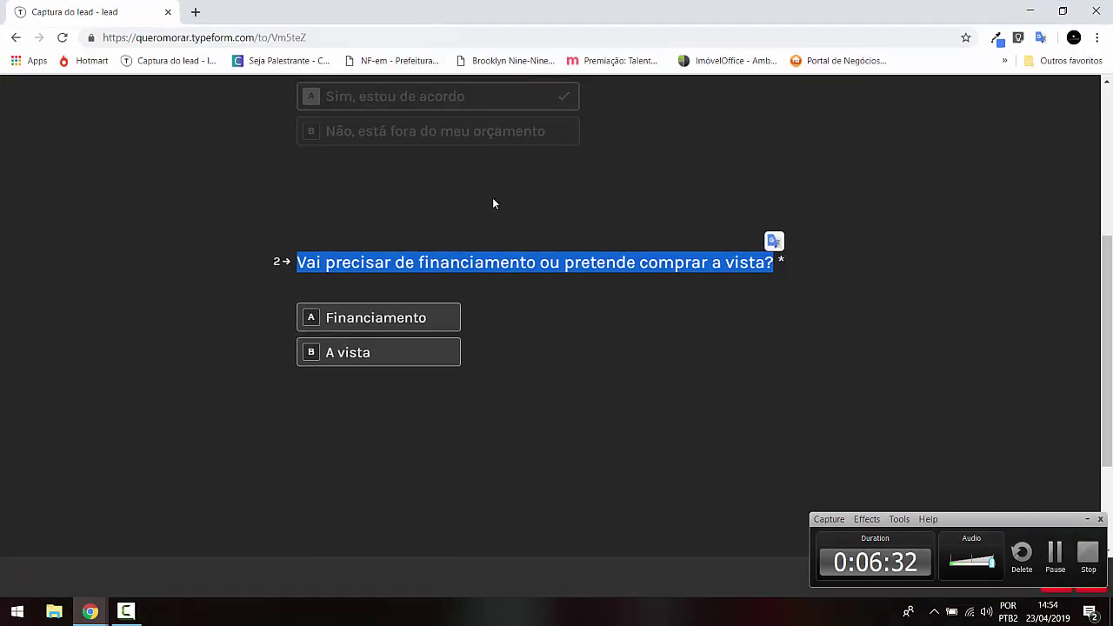
left_click(1090, 519)
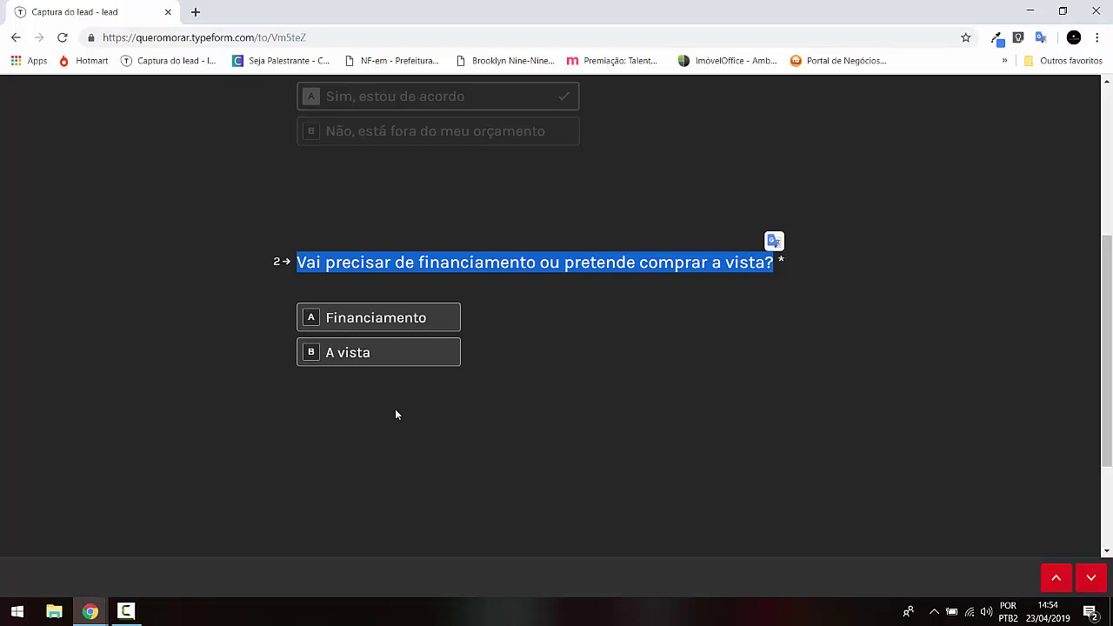
Answer "Financiamento" in the Typeform and copy the title of the next question, "Qual sua renda familiar bruta?"
left_click(373, 318)
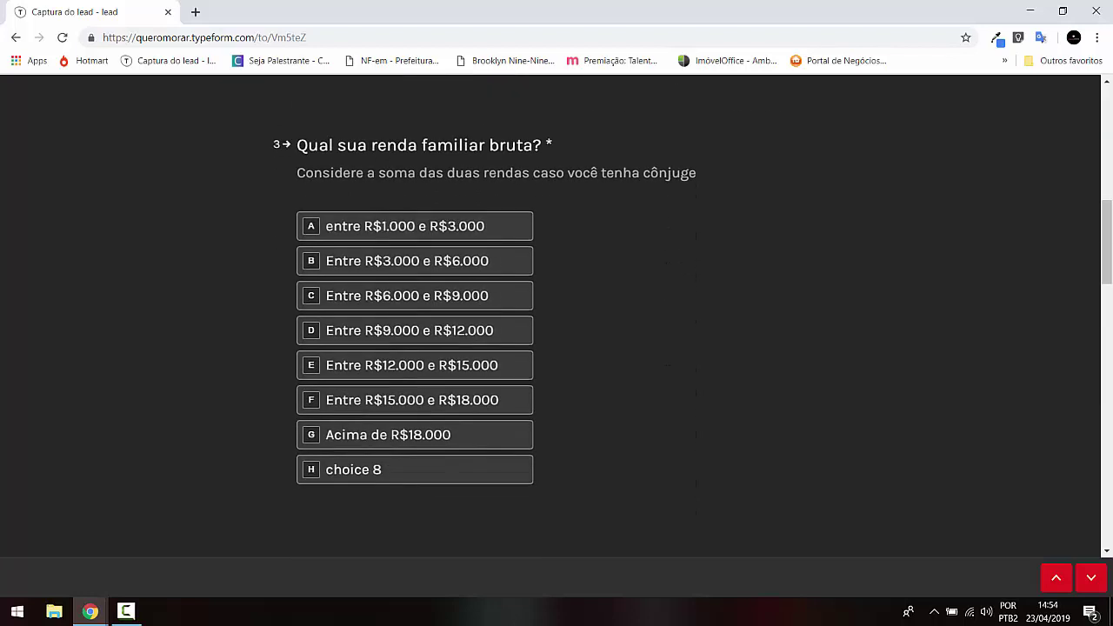
left_click_drag(296, 146, 541, 146)
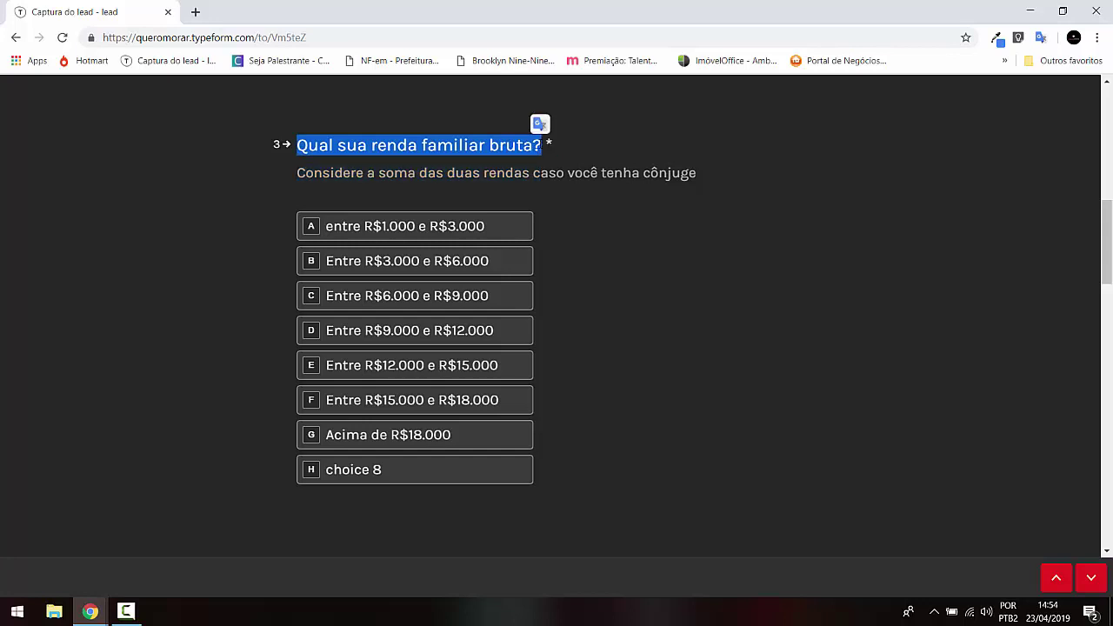
left_click_drag(305, 172, 722, 160)
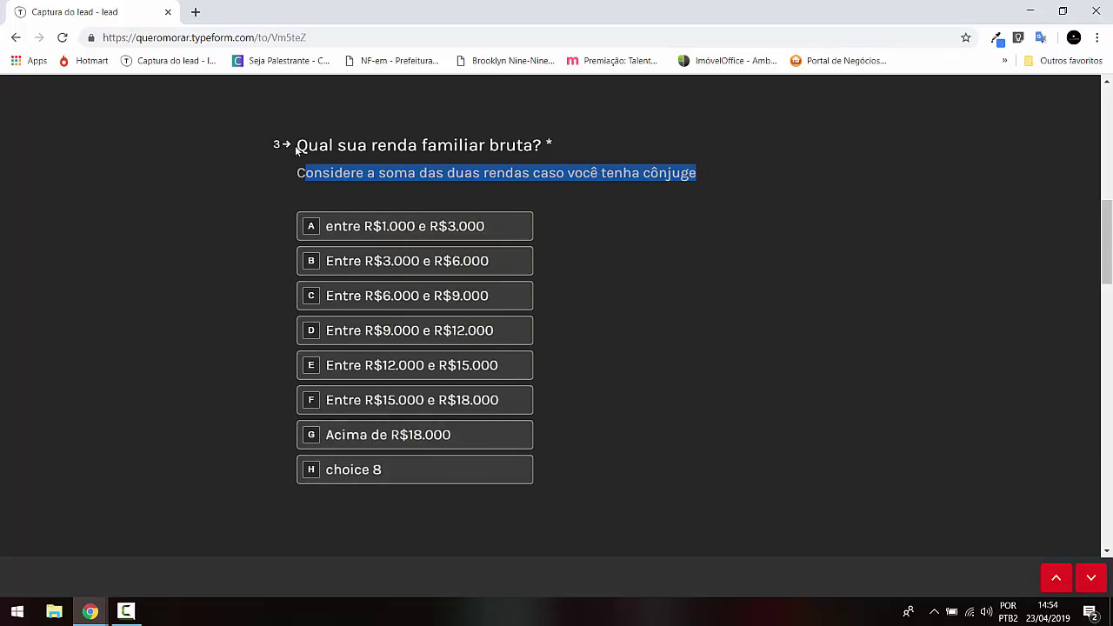
left_click_drag(296, 147, 542, 148)
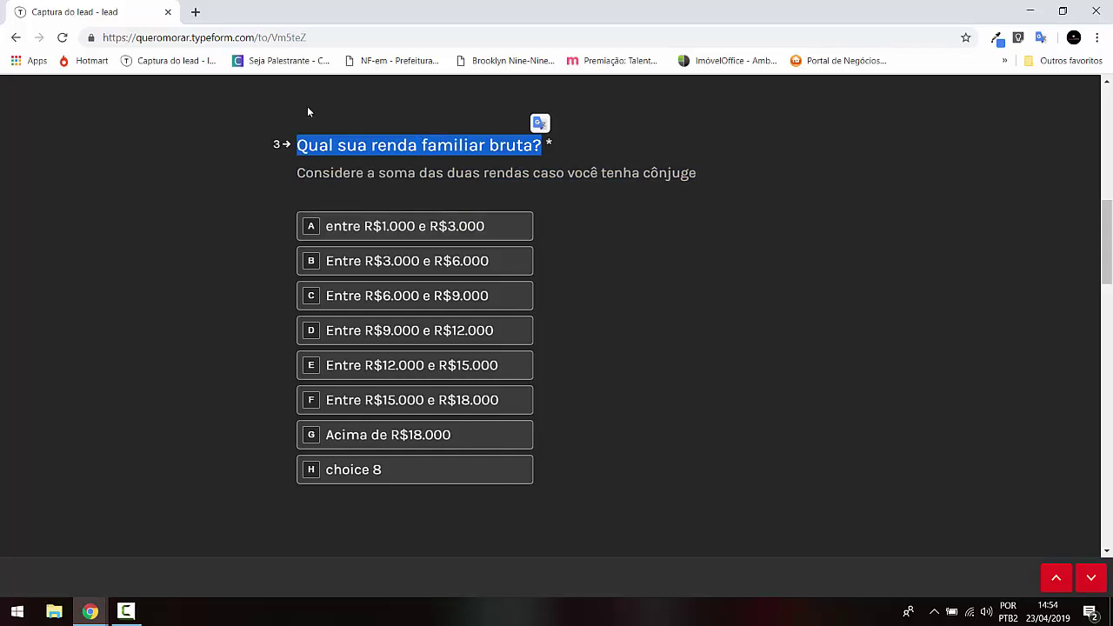
left_click(242, 7)
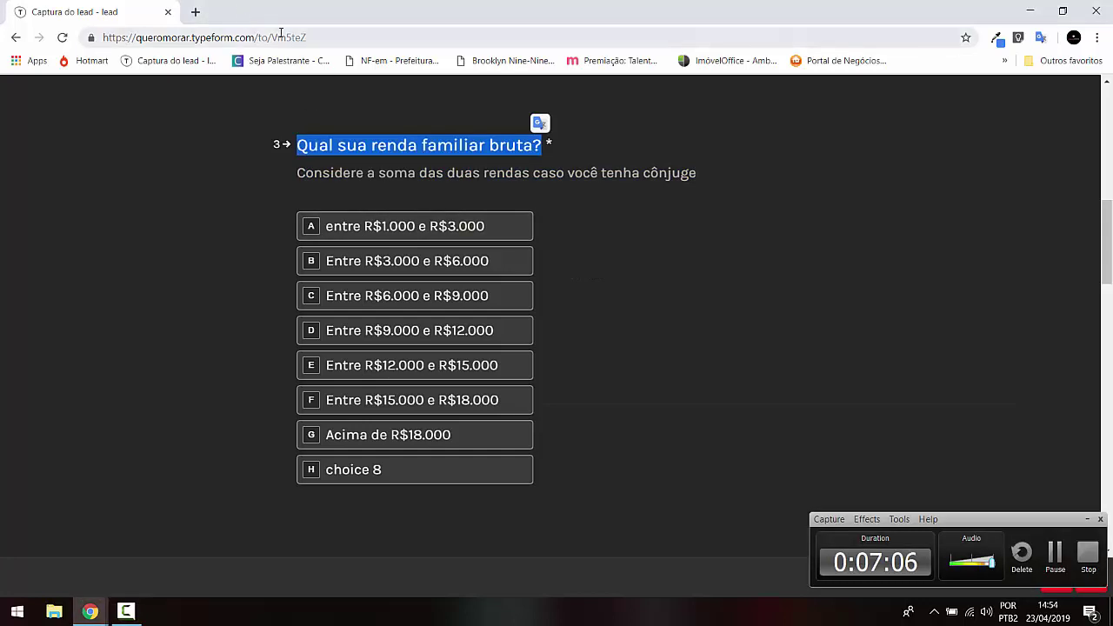
Return to Google Forms, add a third question and paste "Qual sua renda familiar bruta?" twice as its title
key("alt+Tab")
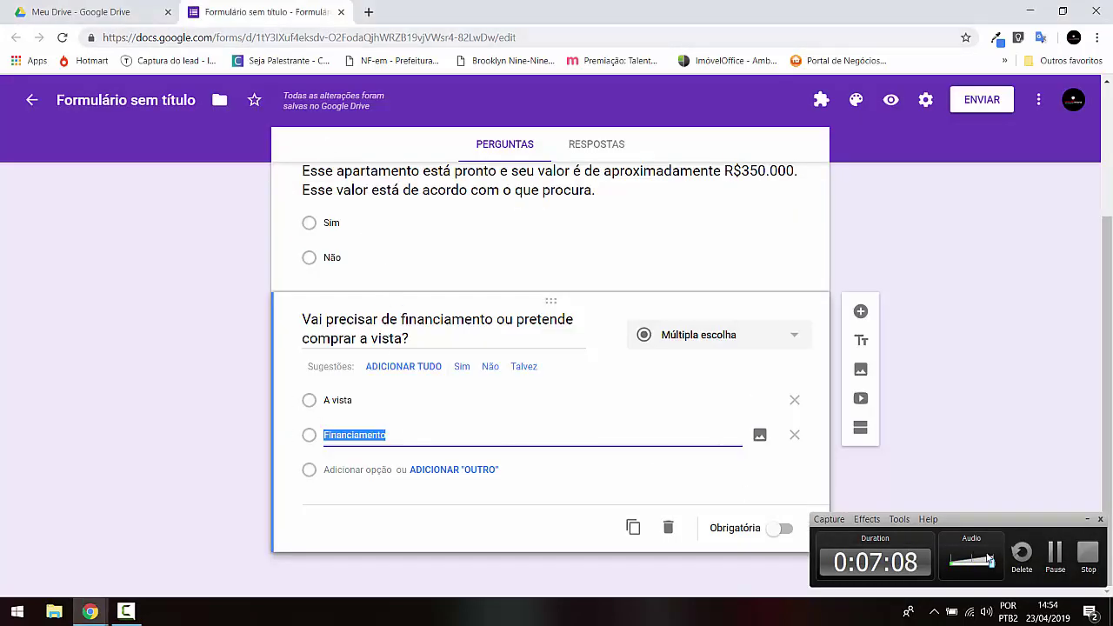
left_click(1088, 521)
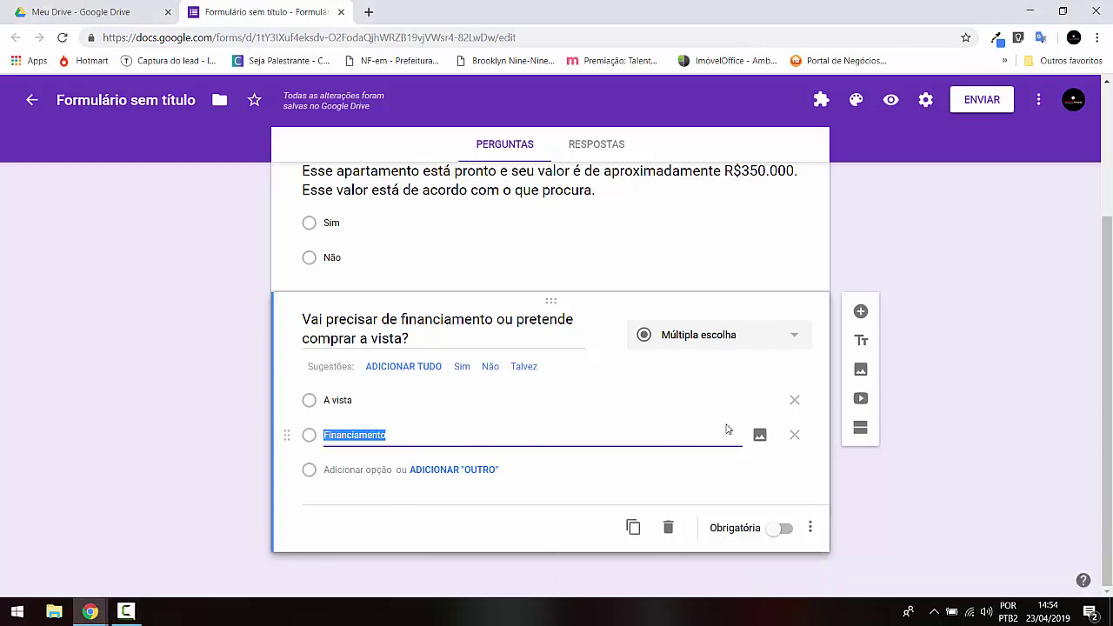
left_click(859, 313)
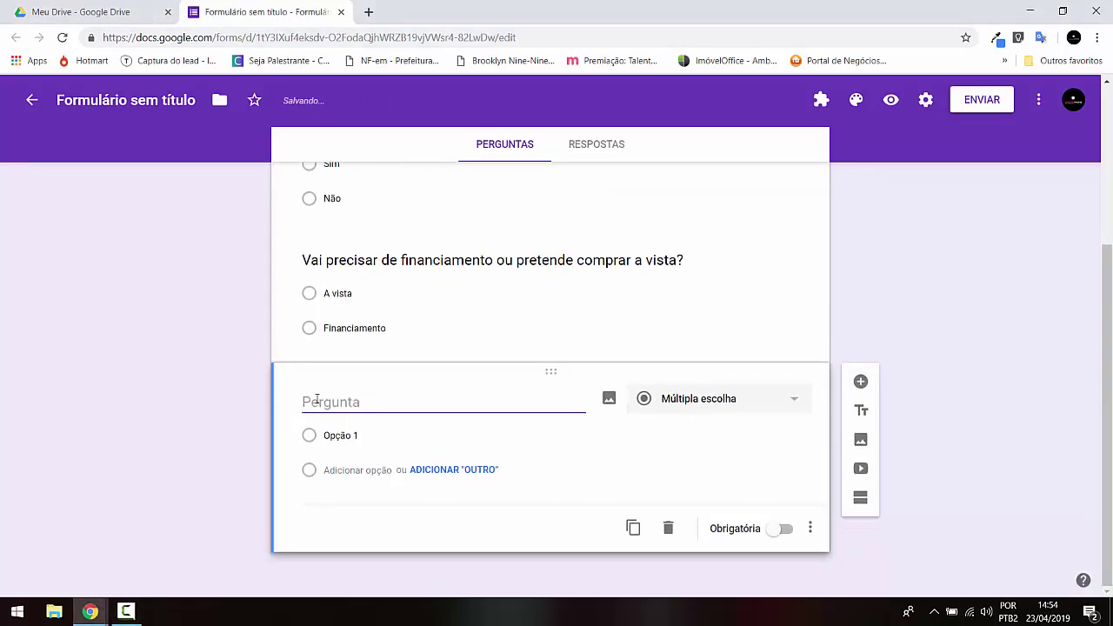
type("Qual sua renda familiar bruta?Qual sua renda familiar bruta?")
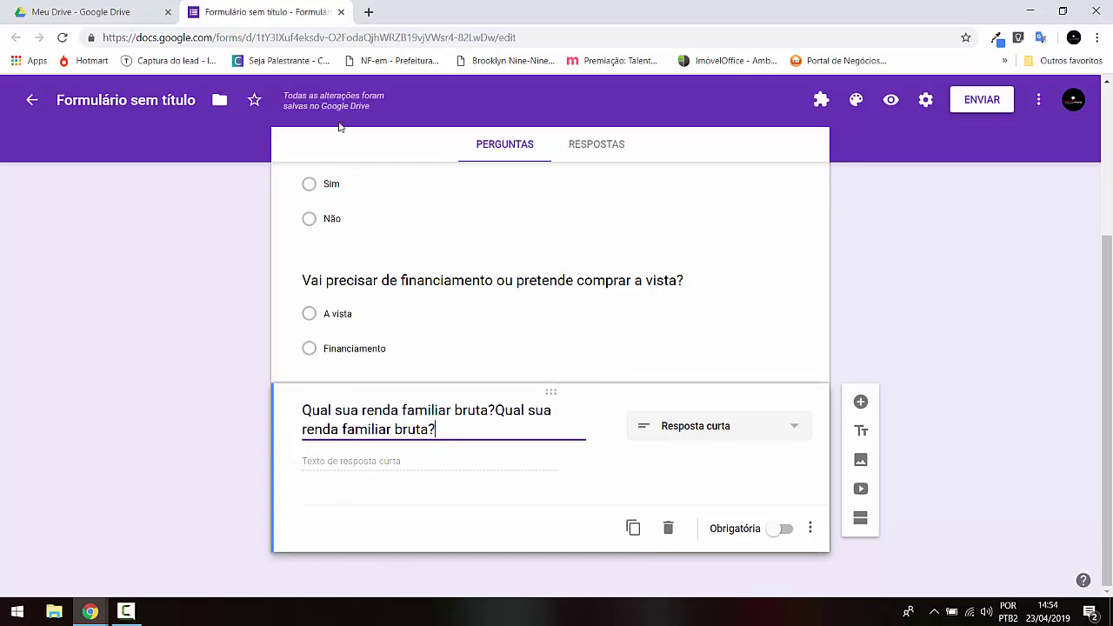
Copy the supporting text "Considere a soma das duas rendas caso você tenha cônjuge" from the Typeform window and return to Google Forms
key("alt+Tab")
key("Tab")
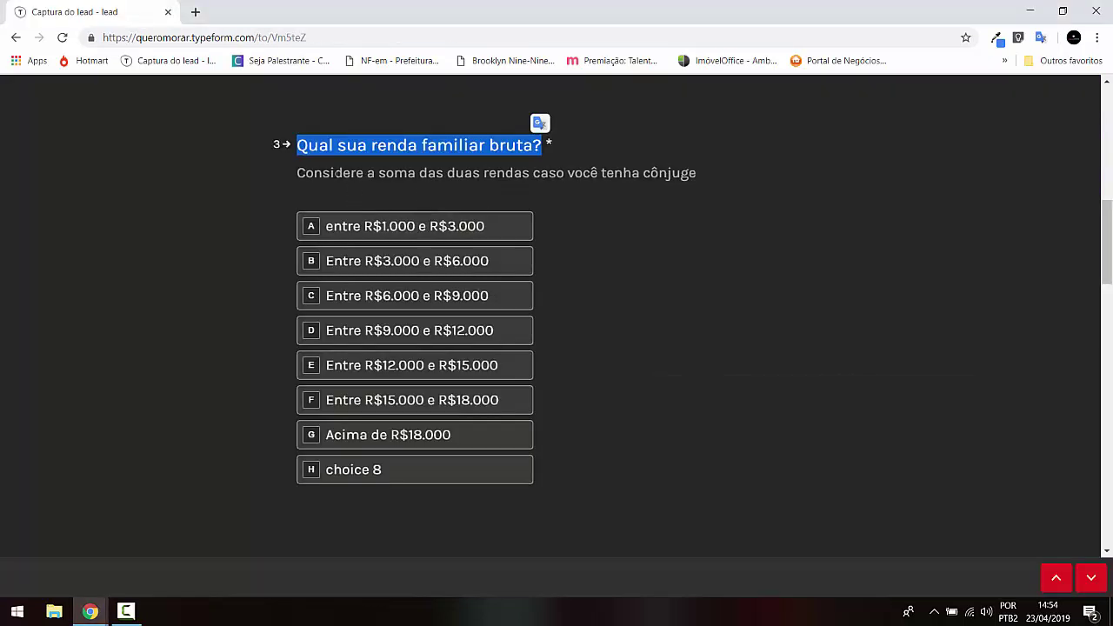
left_click_drag(297, 172, 739, 170)
key("ctrl+c")
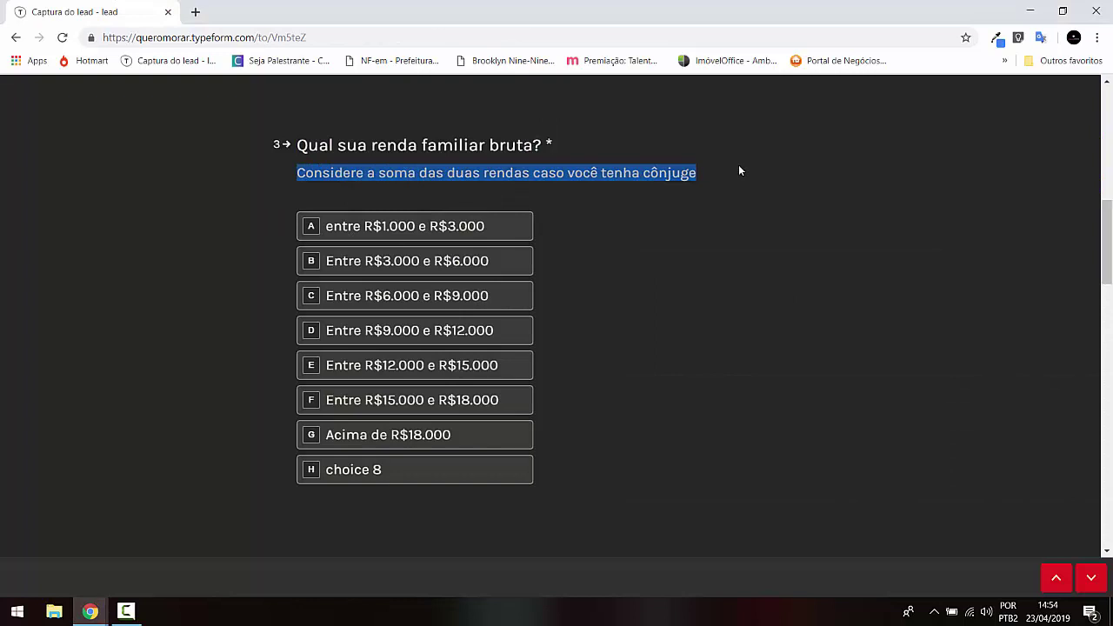
key("alt+Tab")
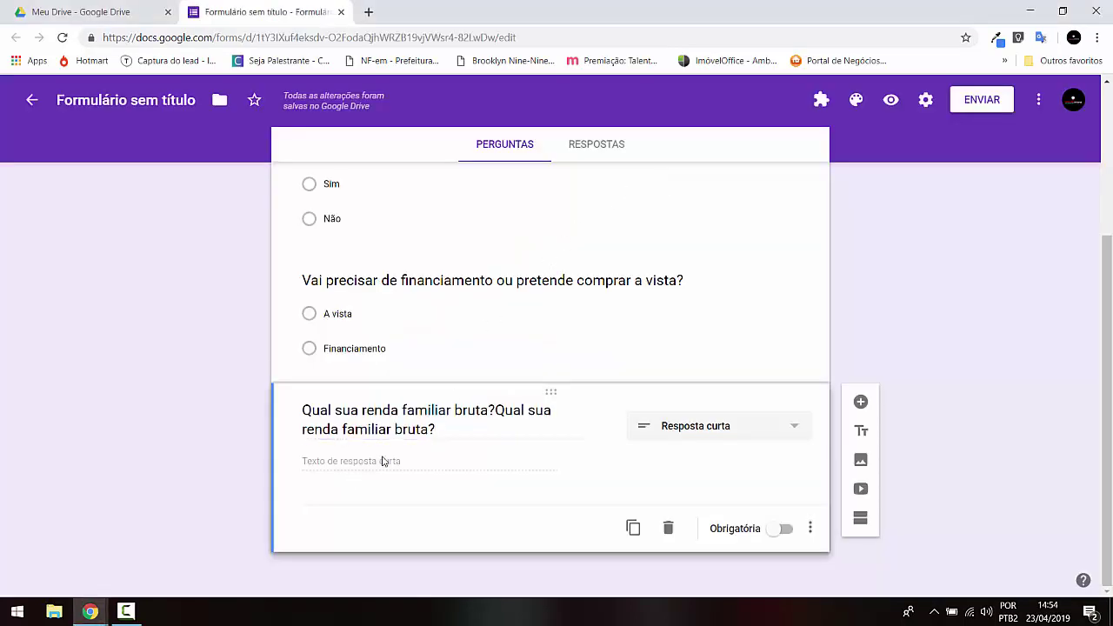
Look through the income question's title, answer field and question types for a place to enter the supporting text
triple_click(457, 423)
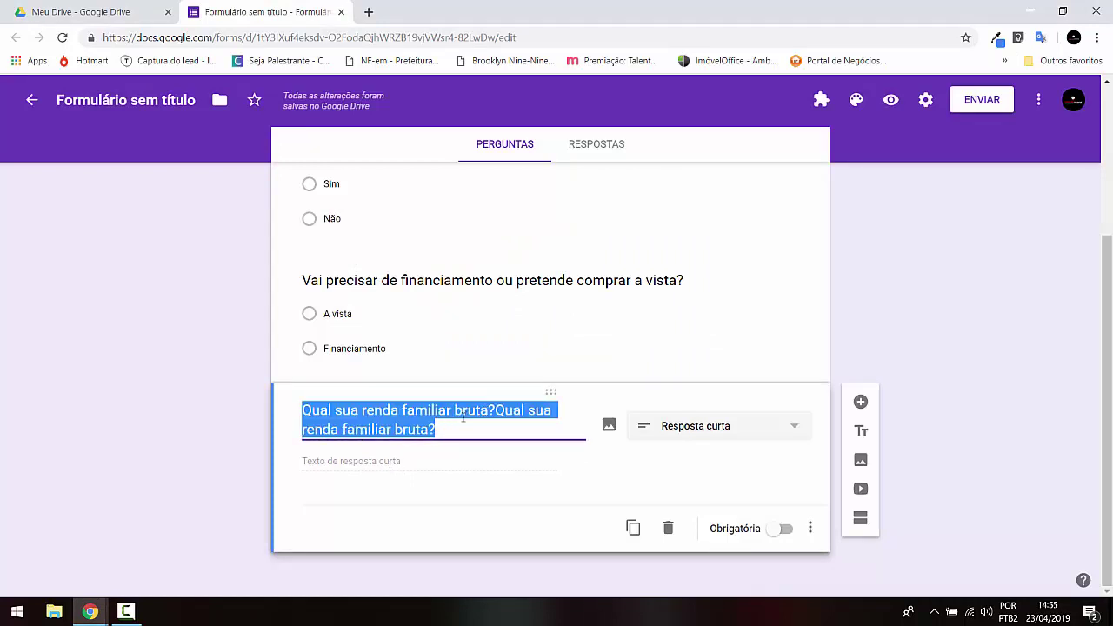
left_click(380, 468)
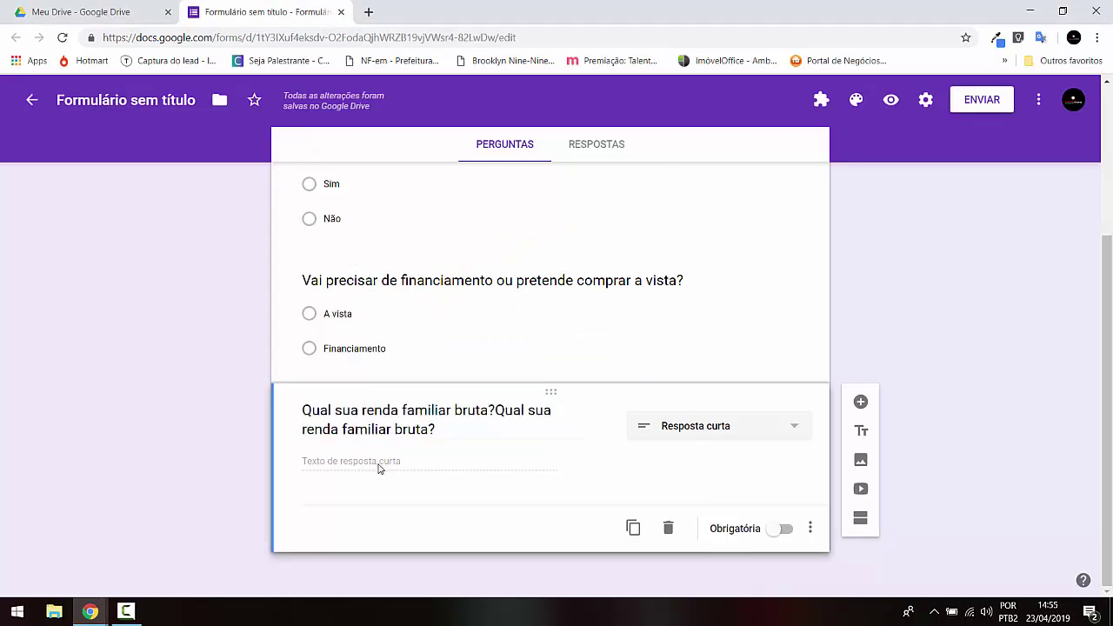
left_click(755, 428)
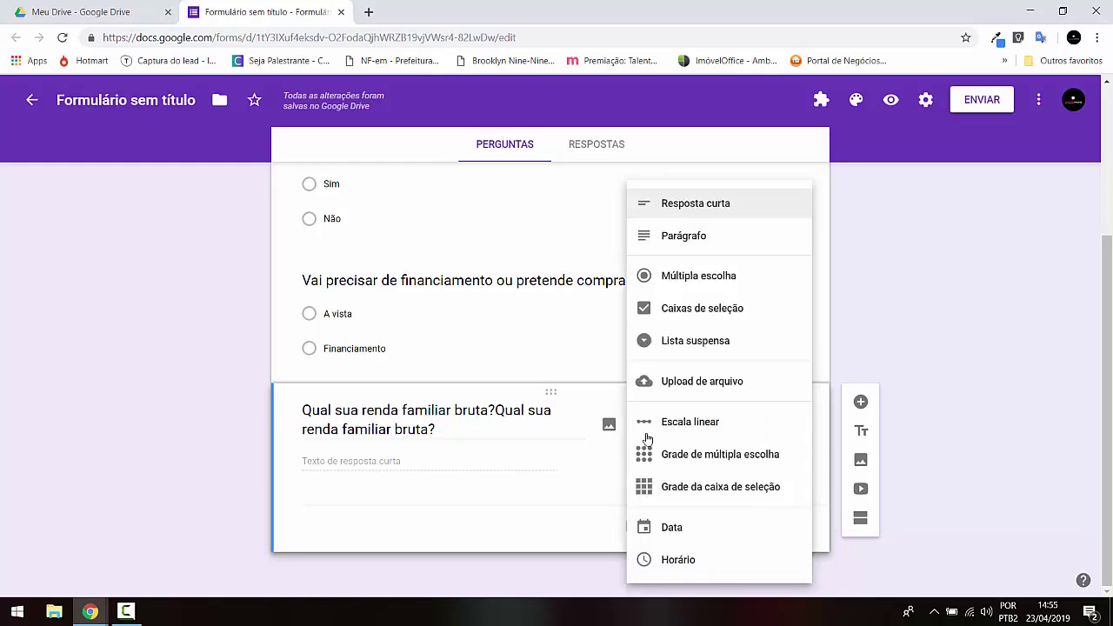
left_click(504, 409)
left_click(799, 428)
left_click(552, 409)
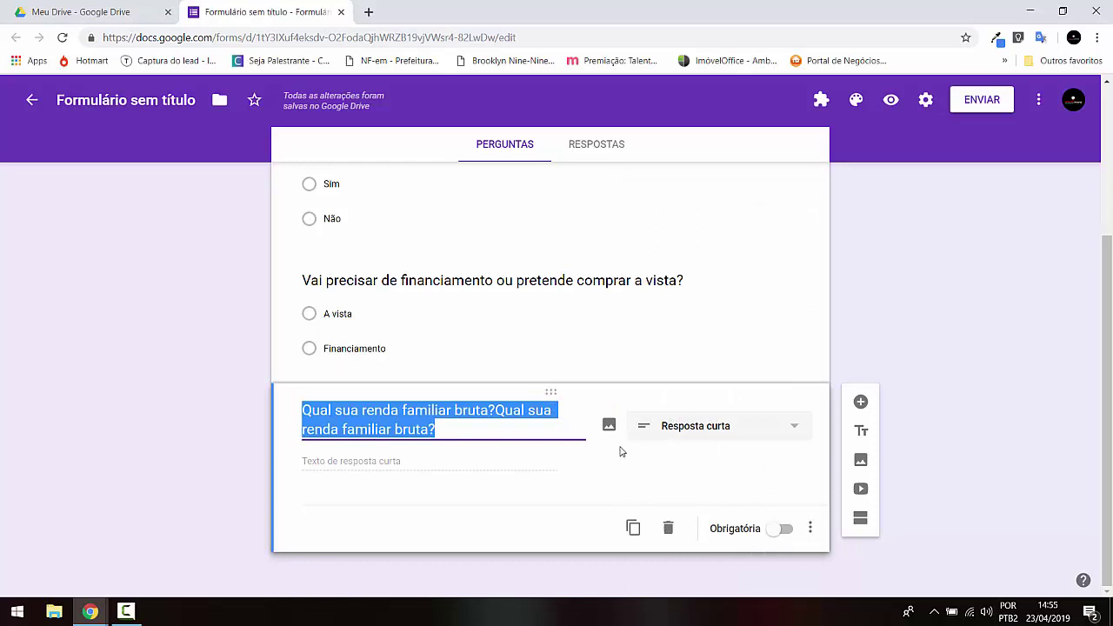
left_click(394, 424)
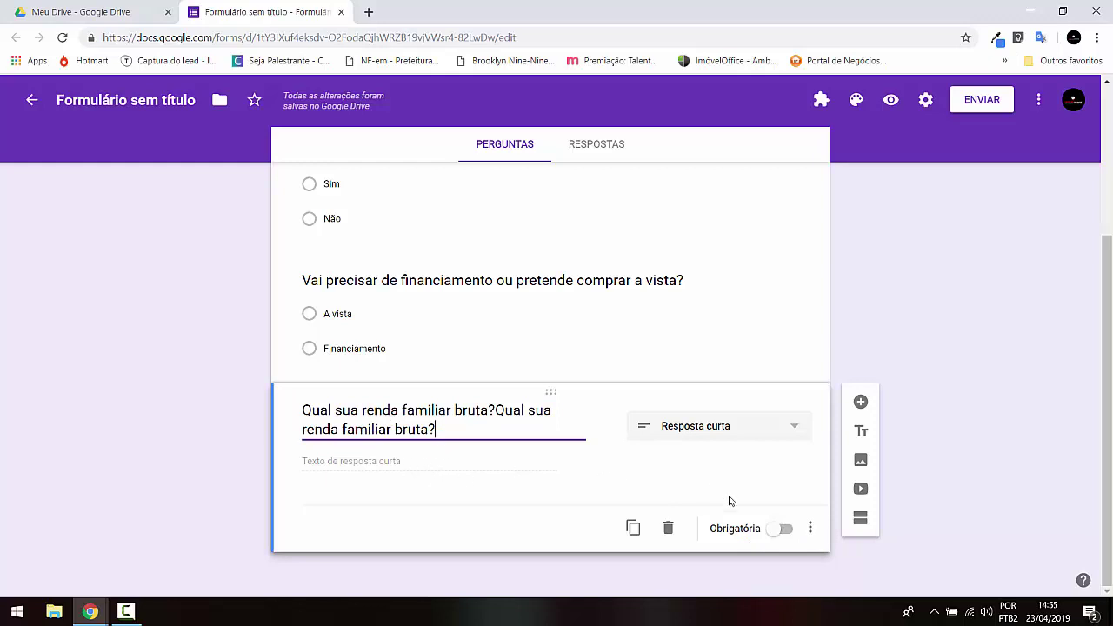
Add the description "Considere a soma das duas rendas caso você tenha cônjuge" to the income question and make the question required
left_click(812, 528)
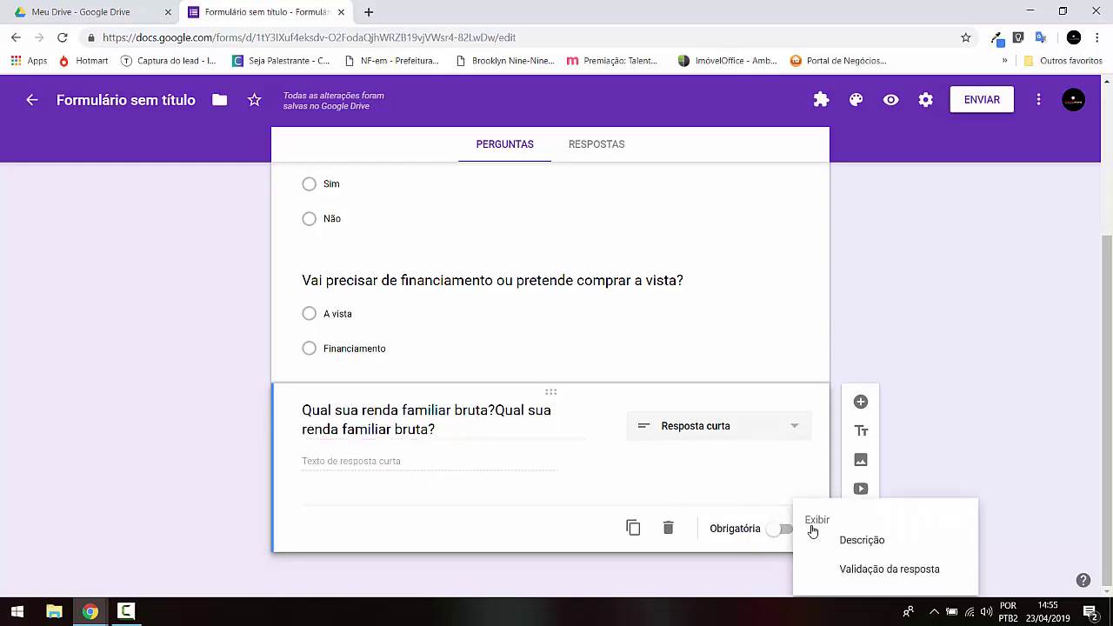
left_click(864, 541)
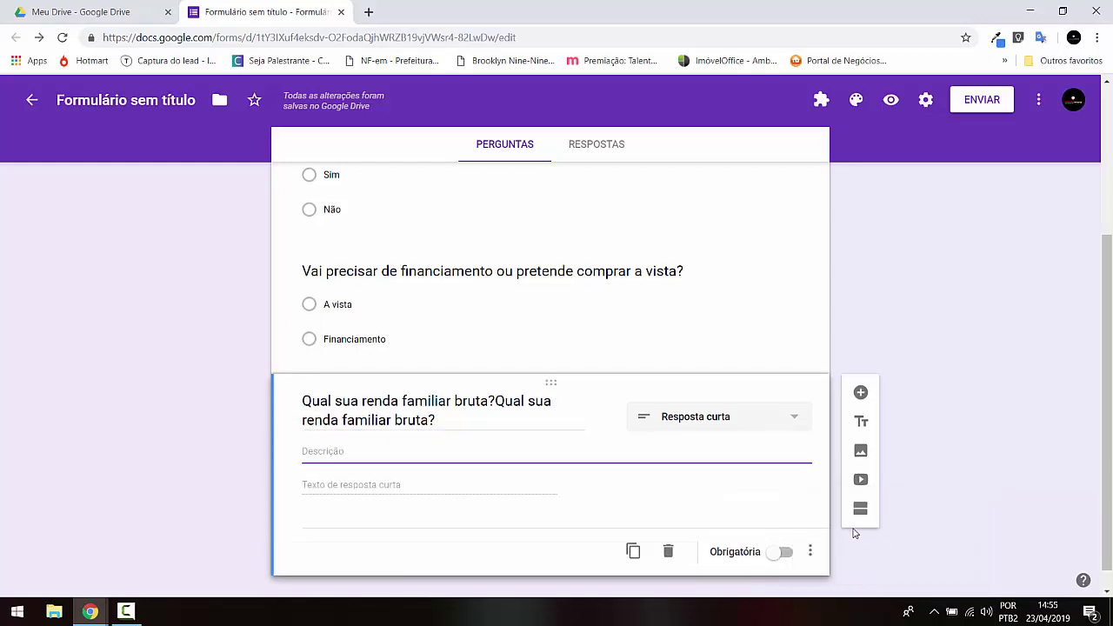
key("ctrl+v")
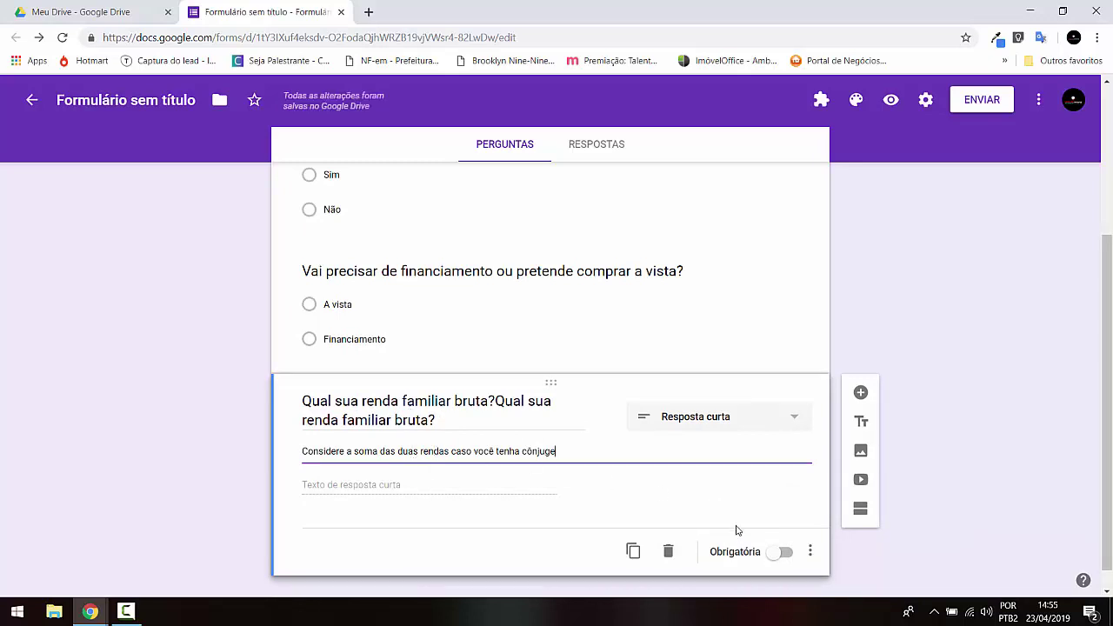
left_click(781, 553)
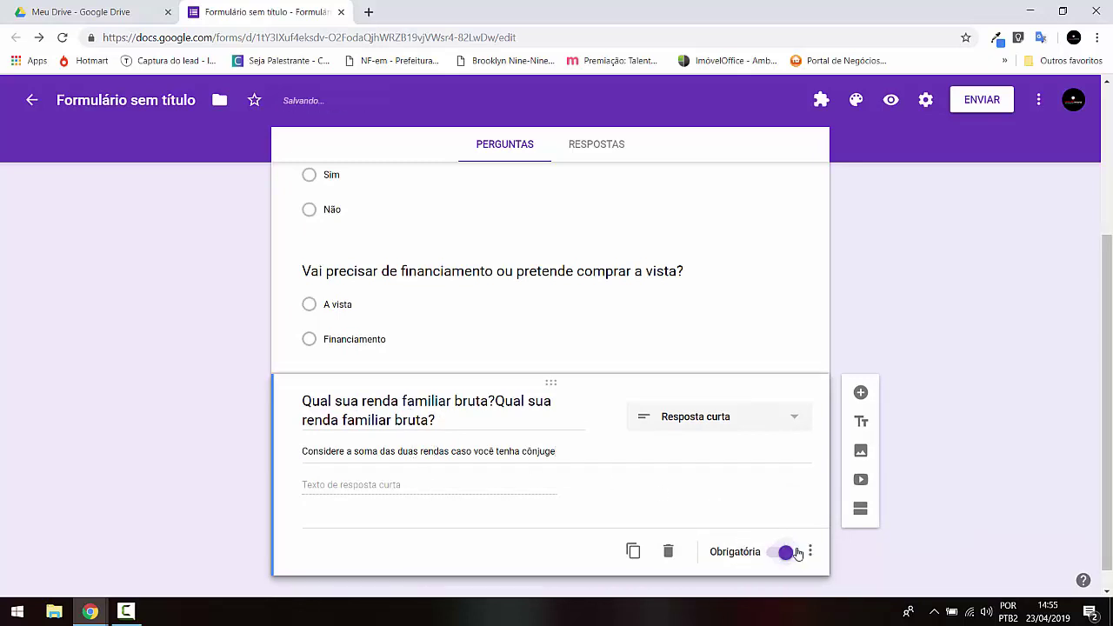
Check the income question's answer list in the Typeform window, and set the Google Forms income question to "Múltipla escolha"
scroll(435, 470, "down", 1)
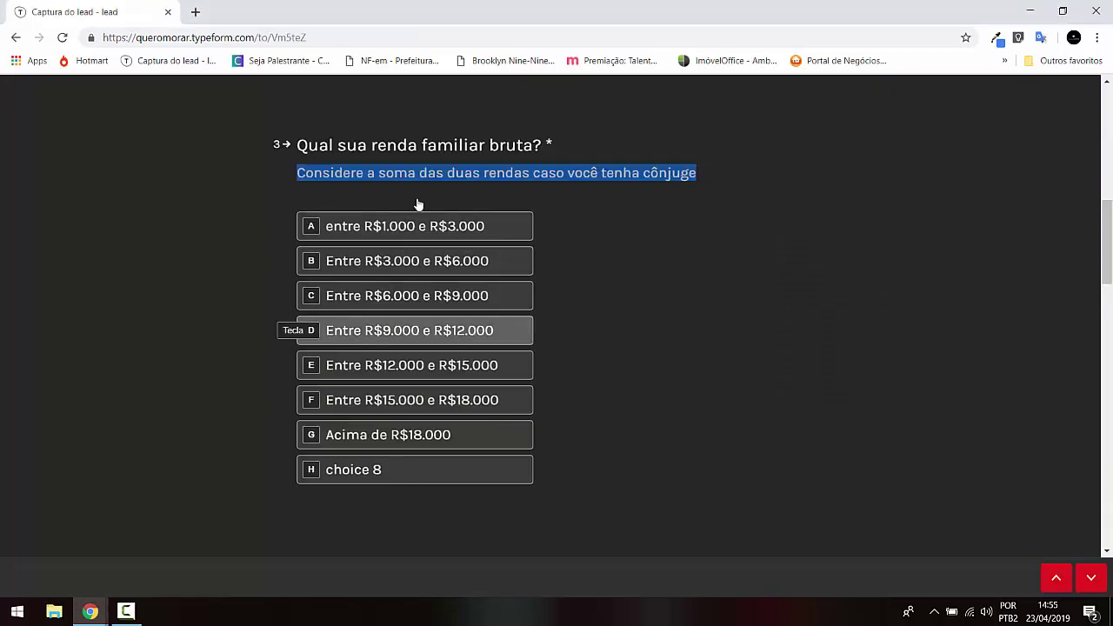
key("alt+Tab")
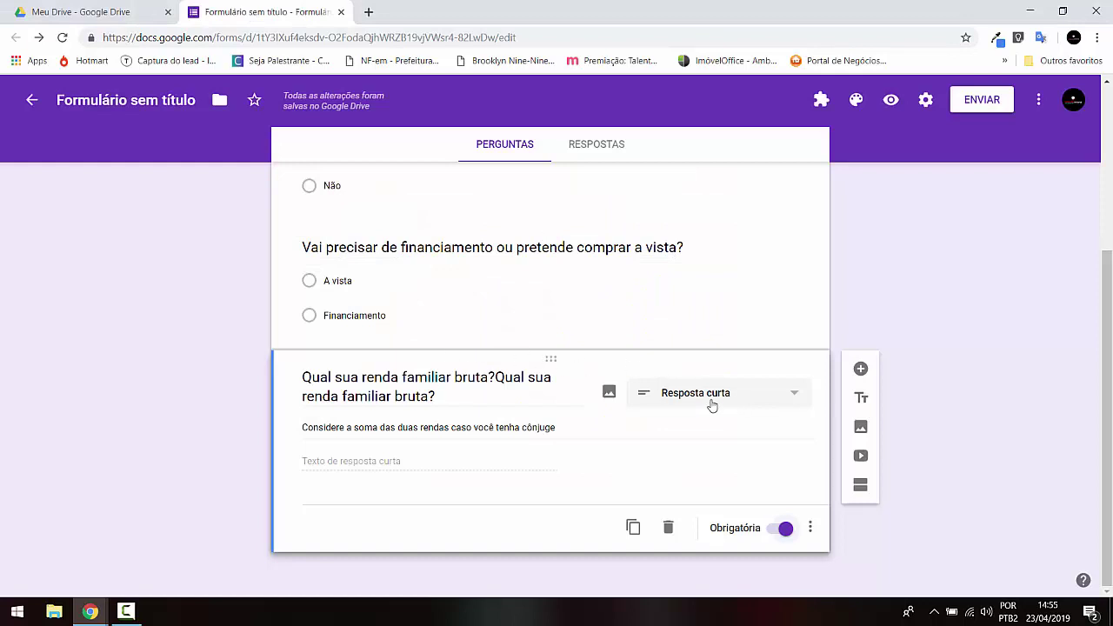
left_click(758, 403)
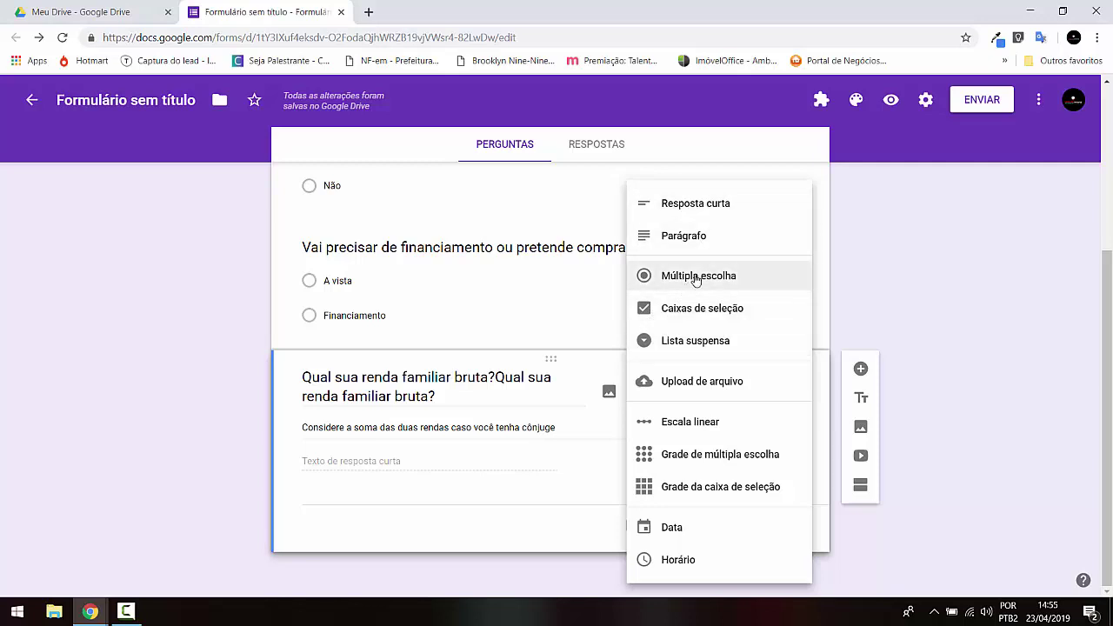
left_click(643, 278)
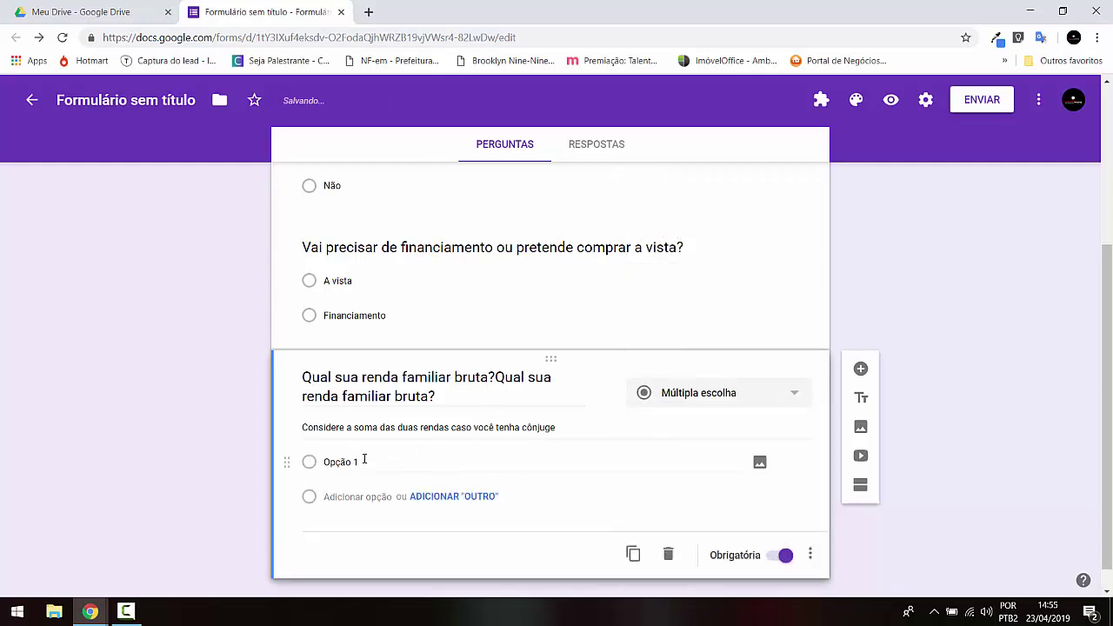
Try to copy the first income range, "entre R$1.000 e R$3.000", from the Typeform window for use in Google Forms
key("alt+Tab")
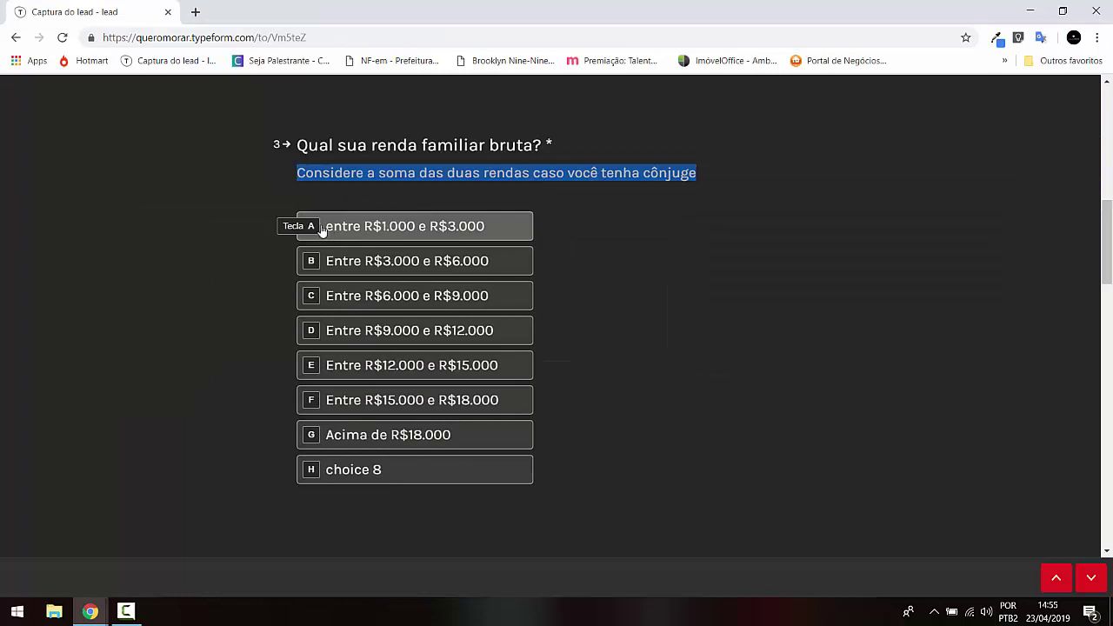
left_click_drag(322, 229, 489, 227)
key("c")
scroll(473, 236, "up", 3)
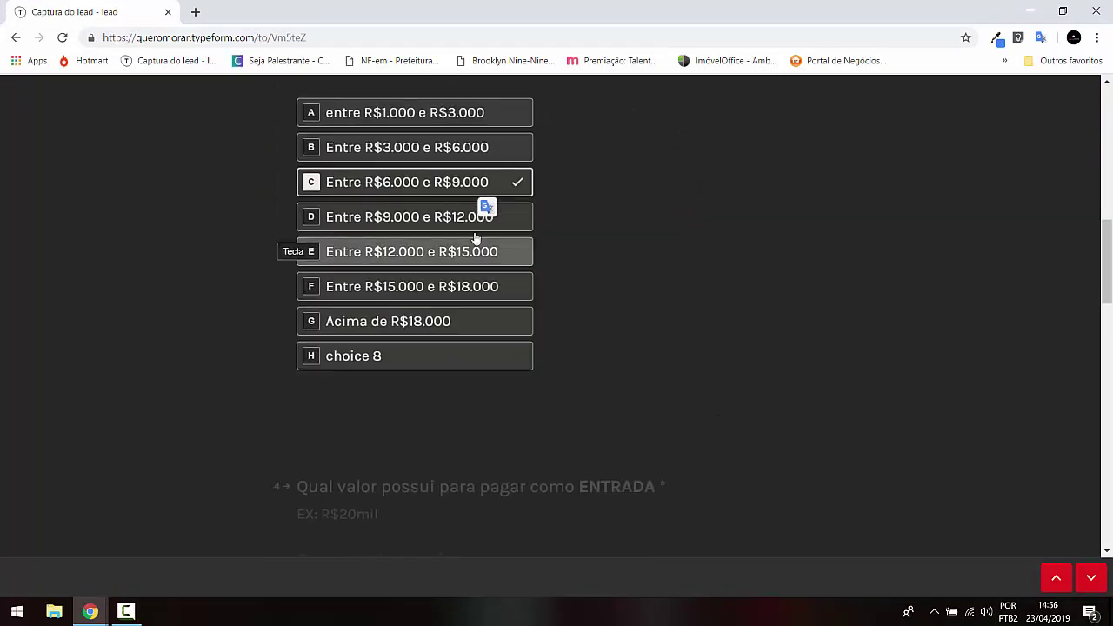
left_click_drag(487, 331, 333, 324)
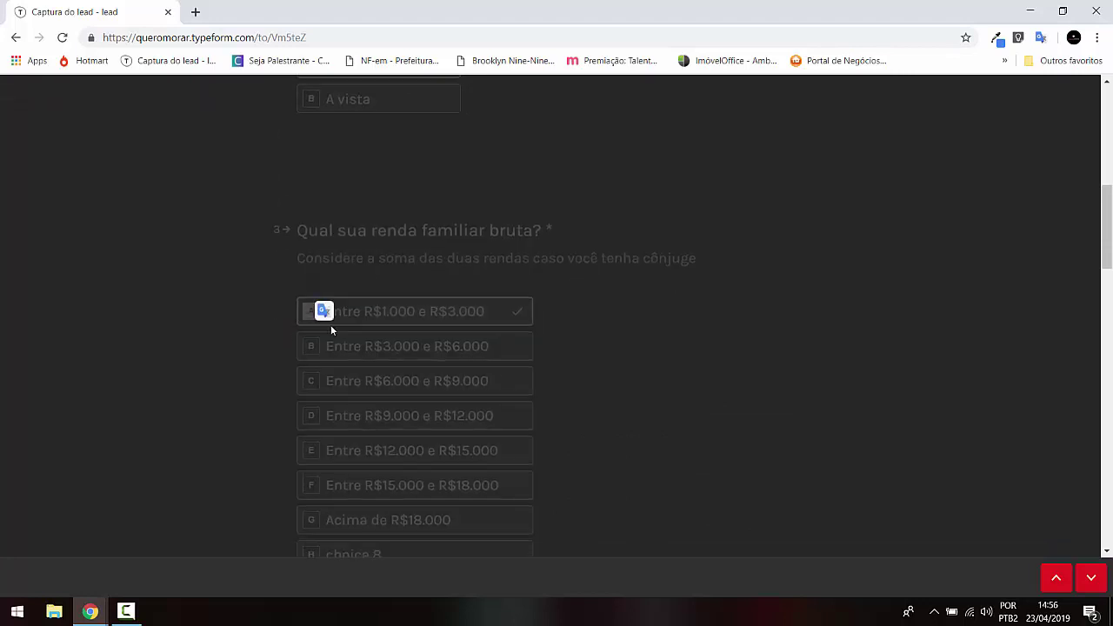
key("alt+Tab")
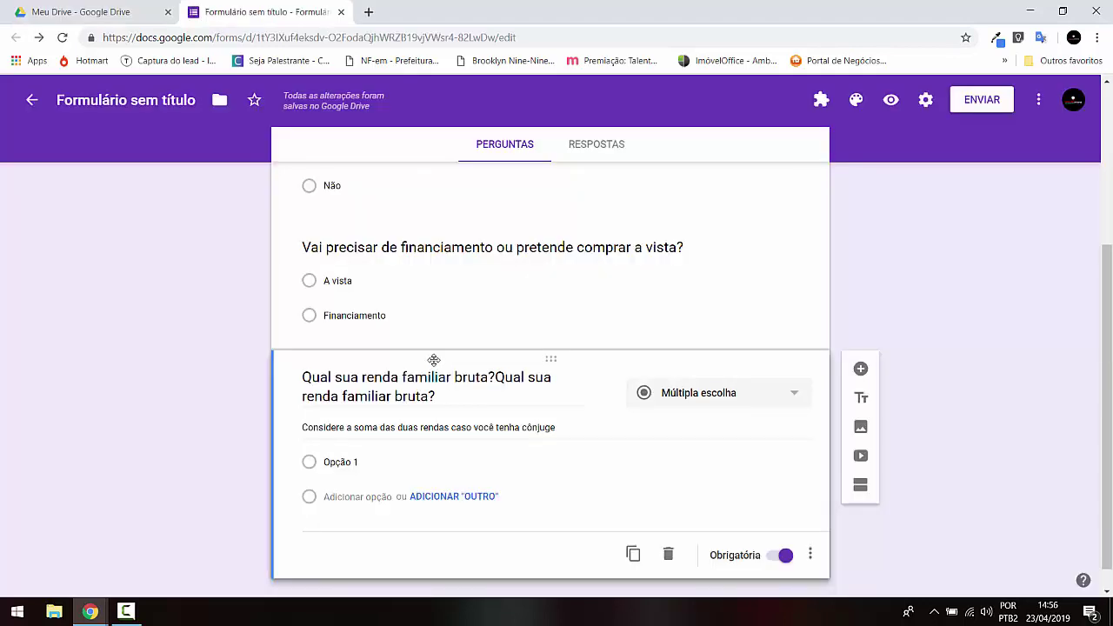
key("alt+Tab")
key("alt+Tab")
Name the income question's first option "Até R$3000" and add a second option "De R$3000 até R$5000"
left_click(368, 463)
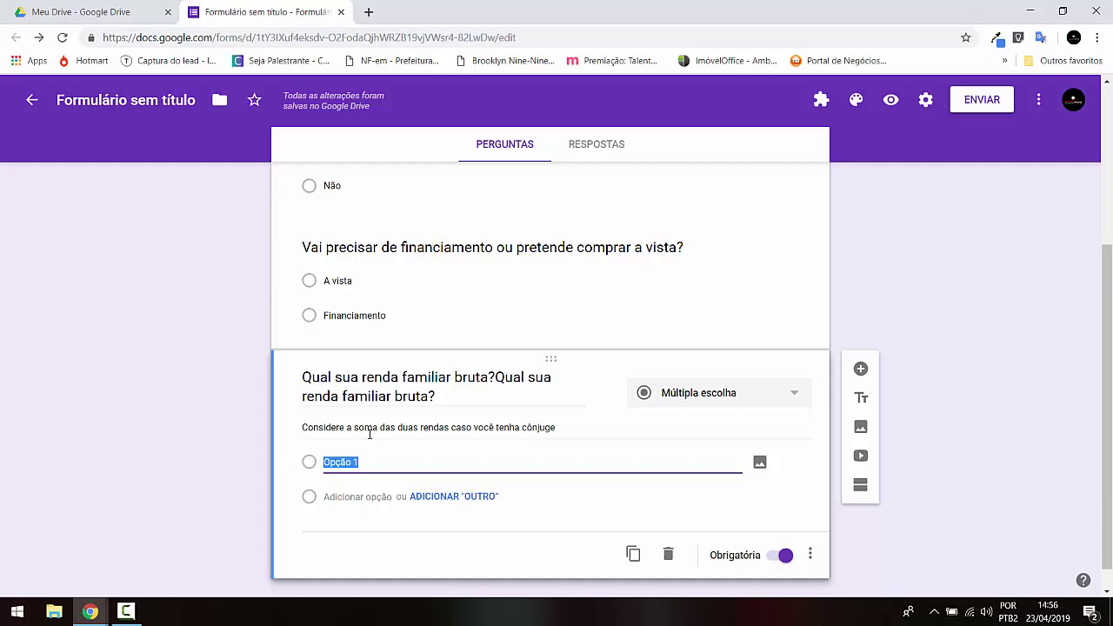
type("Até R$")
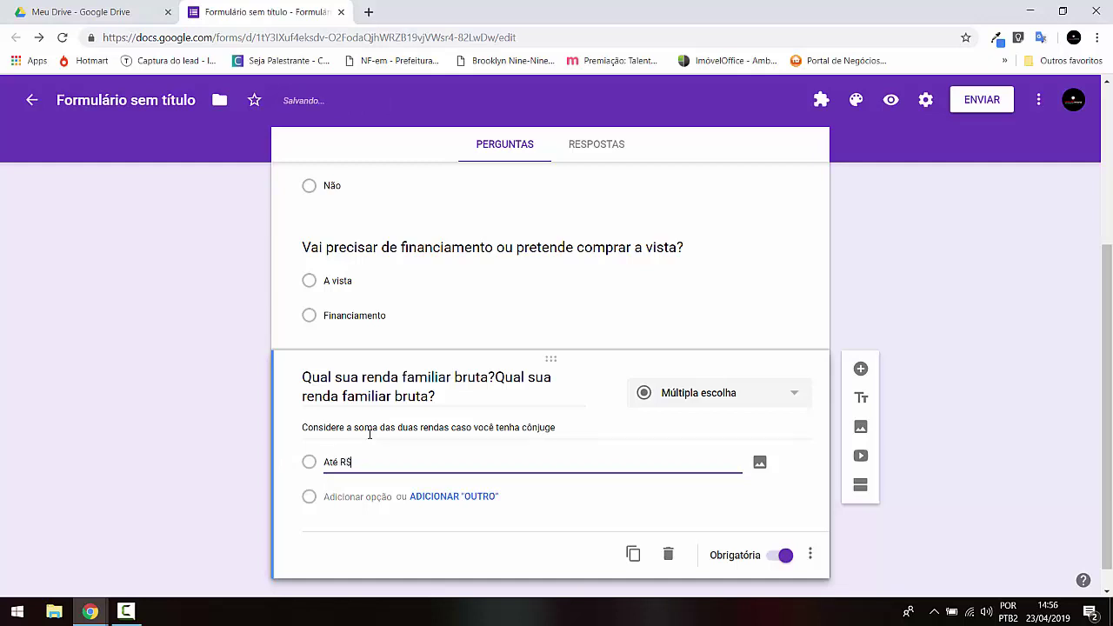
type("3000")
key("Return")
type("De")
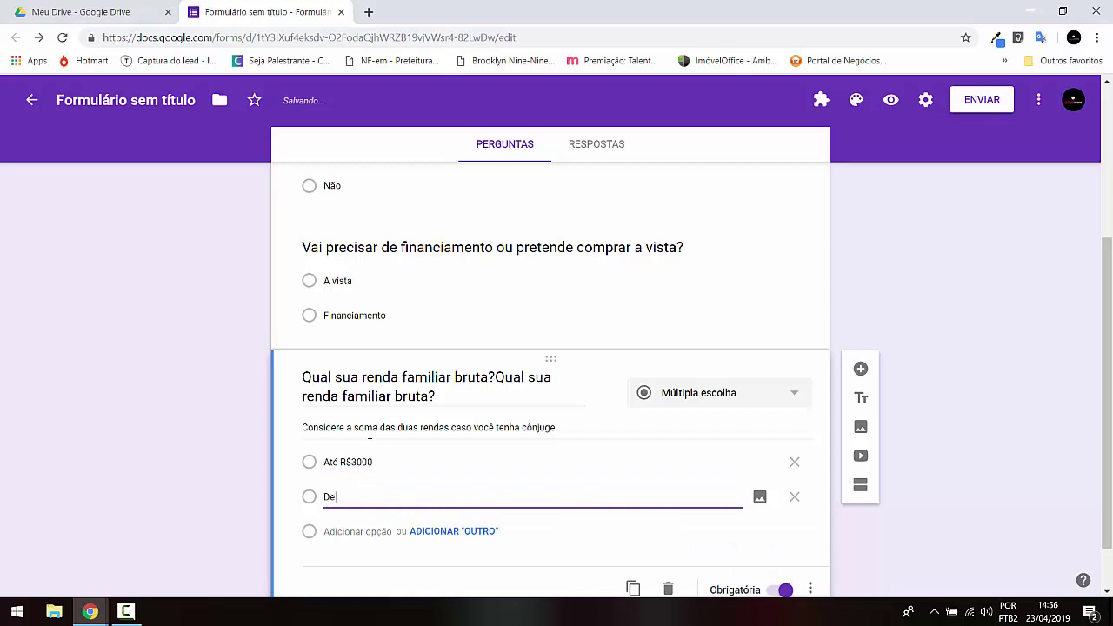
type(" R$3000 até")
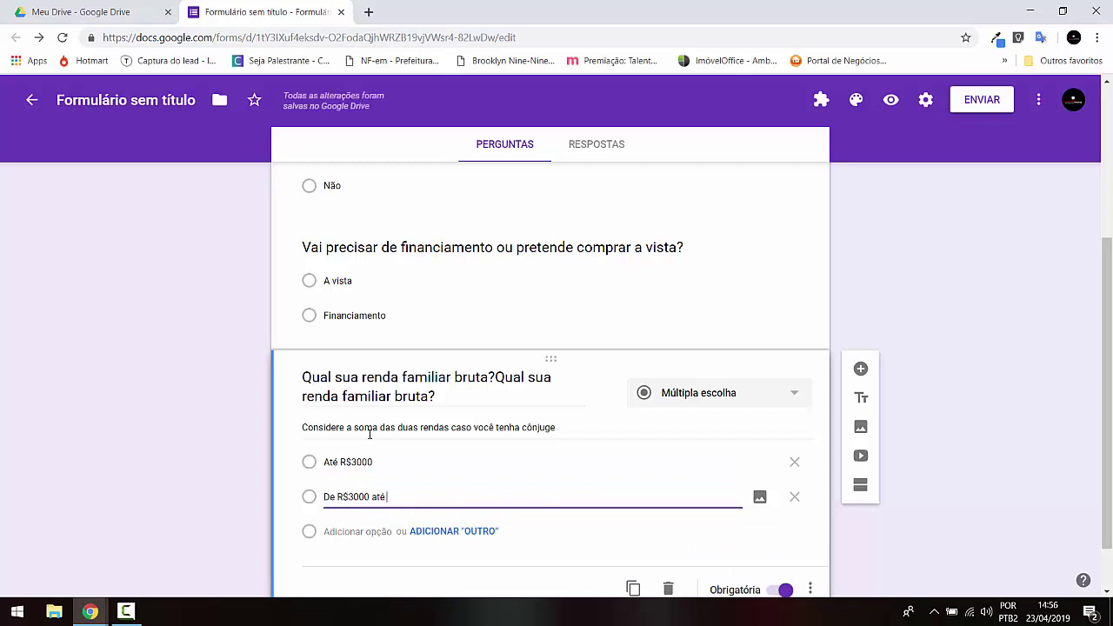
type(" R$5000")
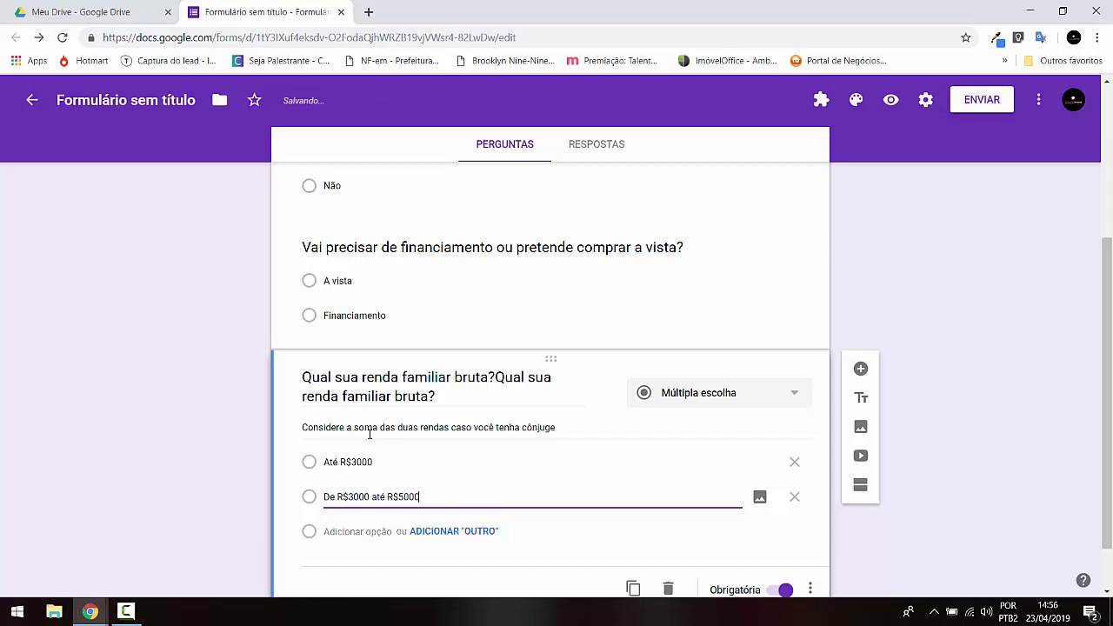
scroll(322, 423, "down", 1)
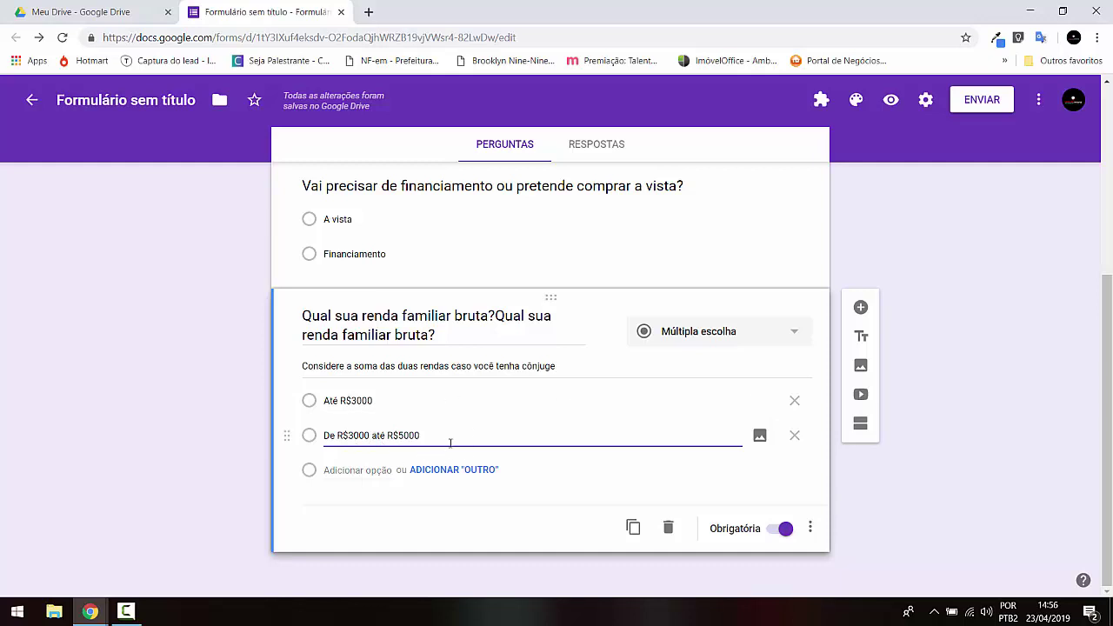
Add a third income option reading "De R$5000 até 7.000"
key("Return")
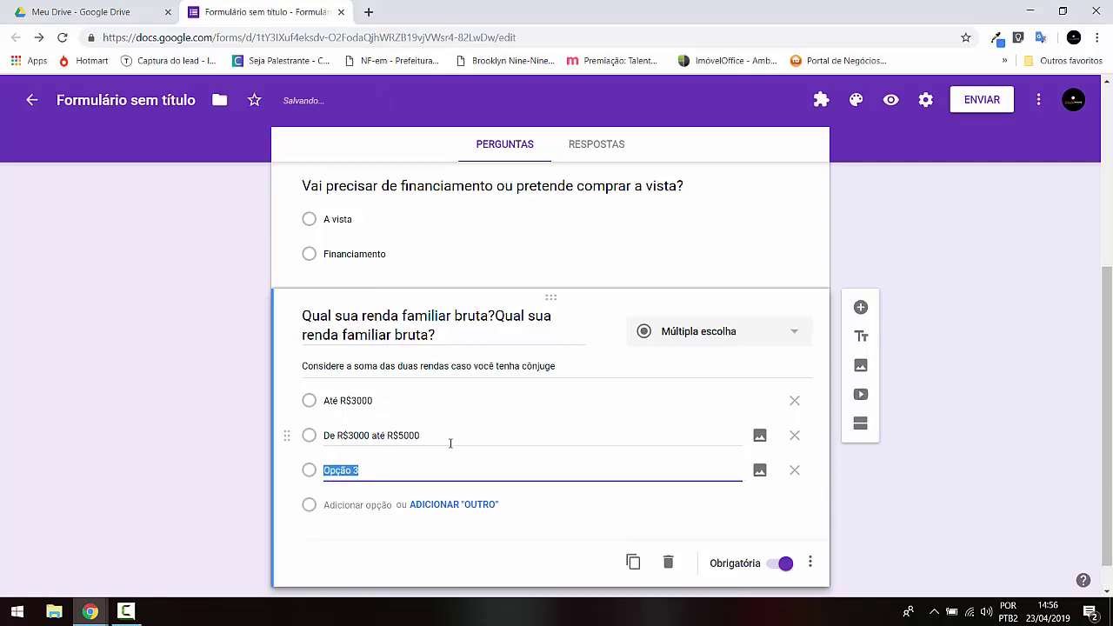
type("De R$5000 até 70000")
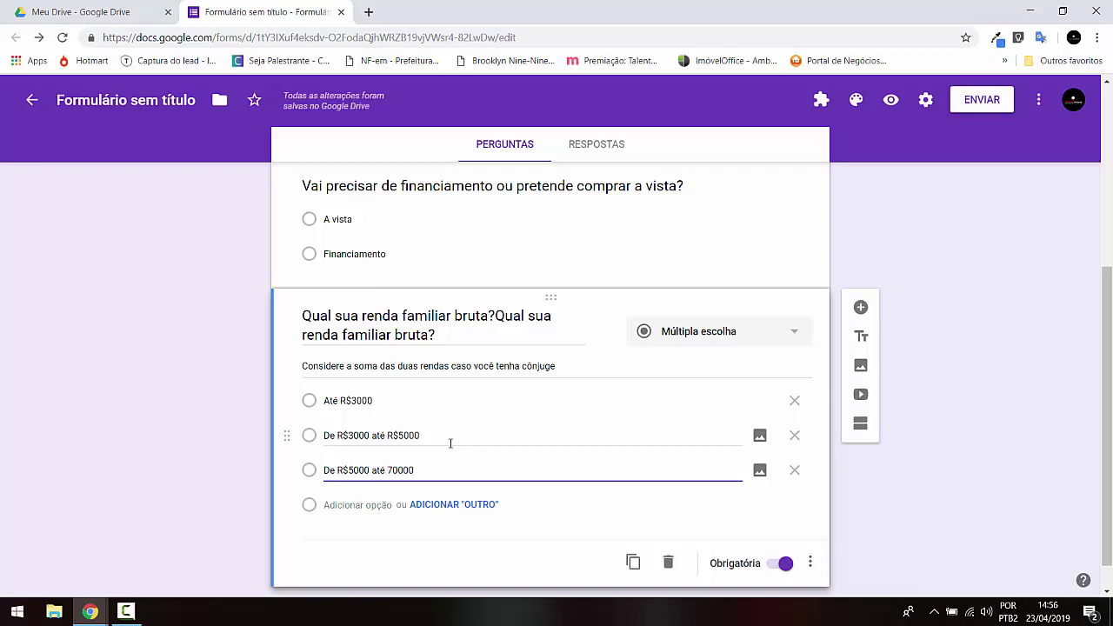
type(".")
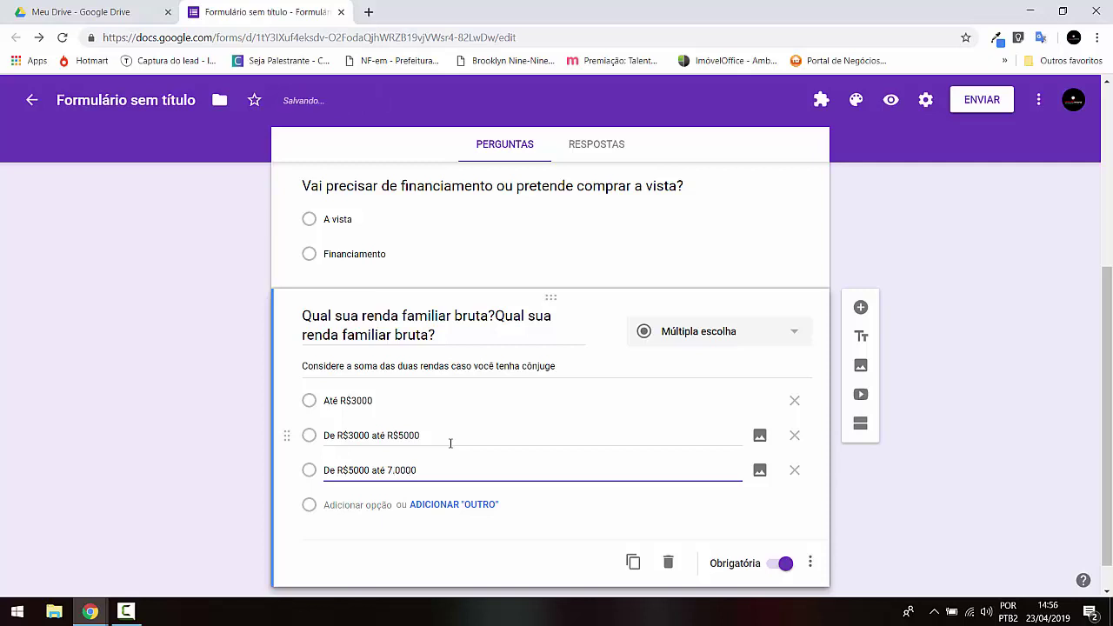
Add thousands separators to the first two income options so they read "Até R$3.000" and "De R$3.000 até R$5.000"
left_click(451, 443)
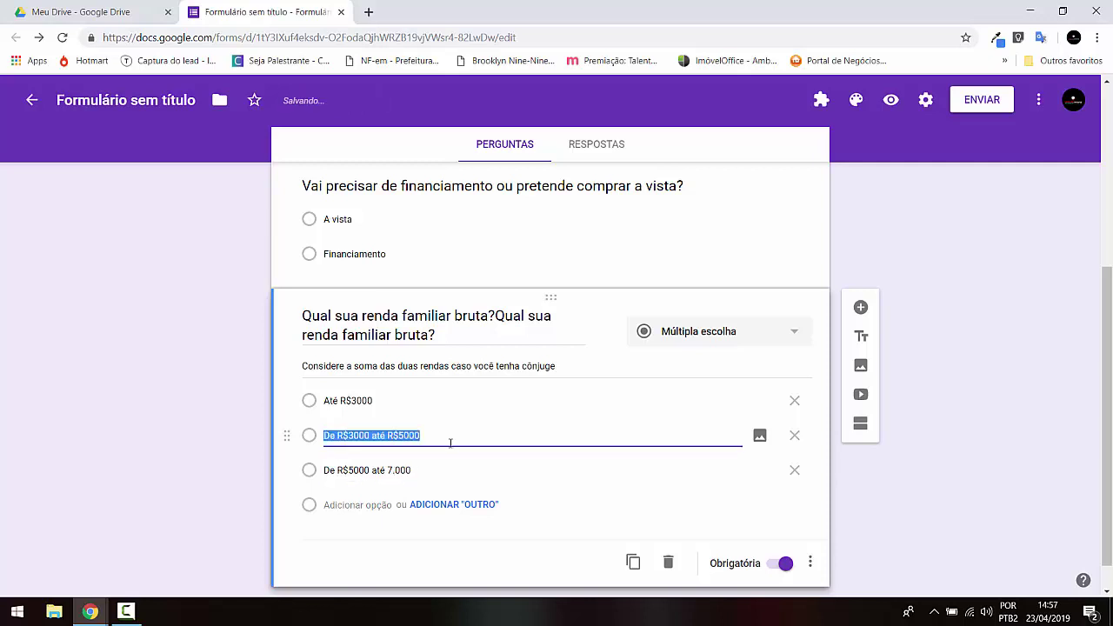
left_click(405, 435)
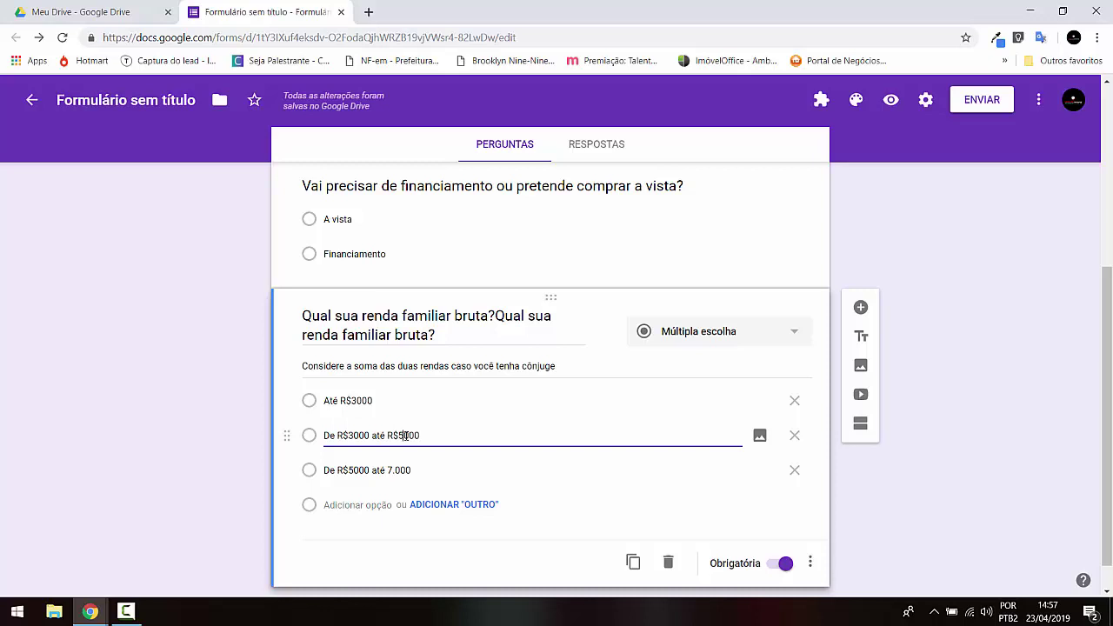
type(".")
type(".")
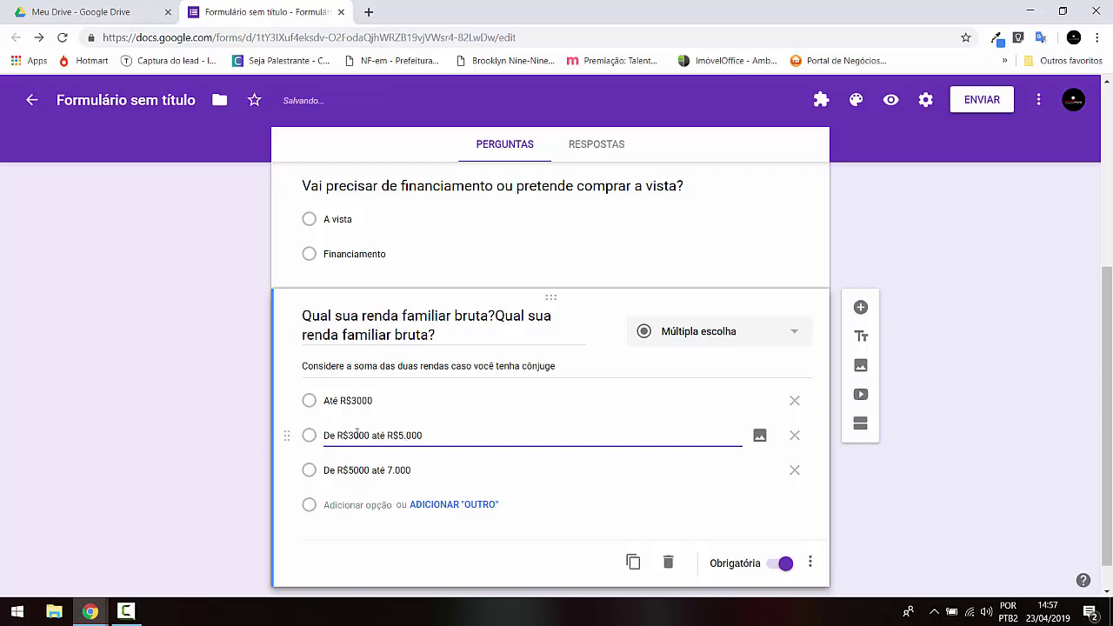
type(".")
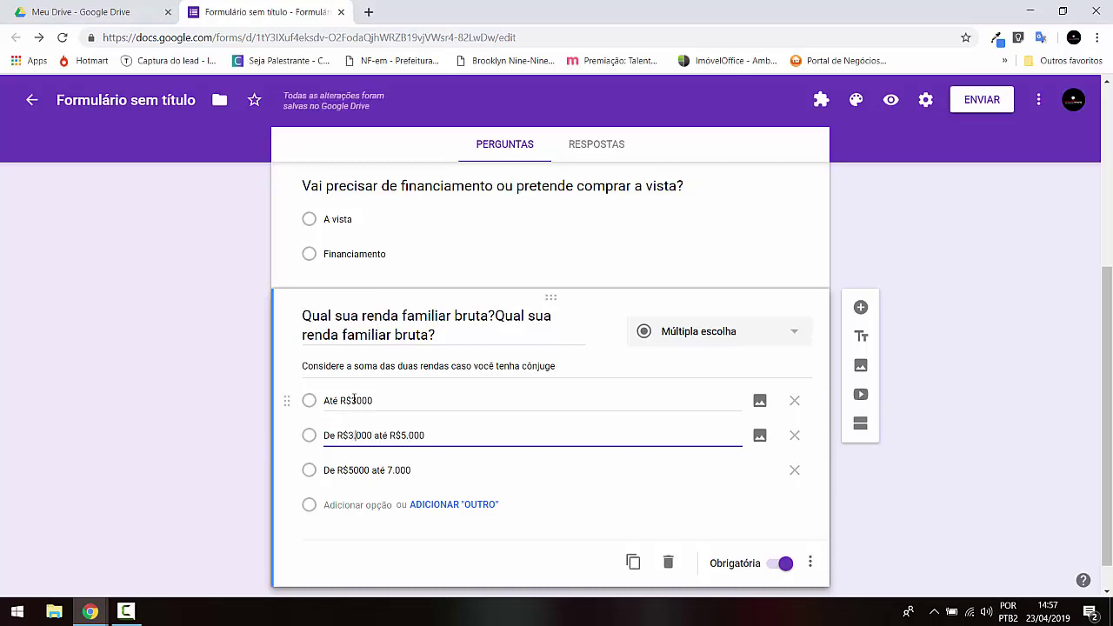
left_click(356, 400)
left_click(357, 400)
type(".")
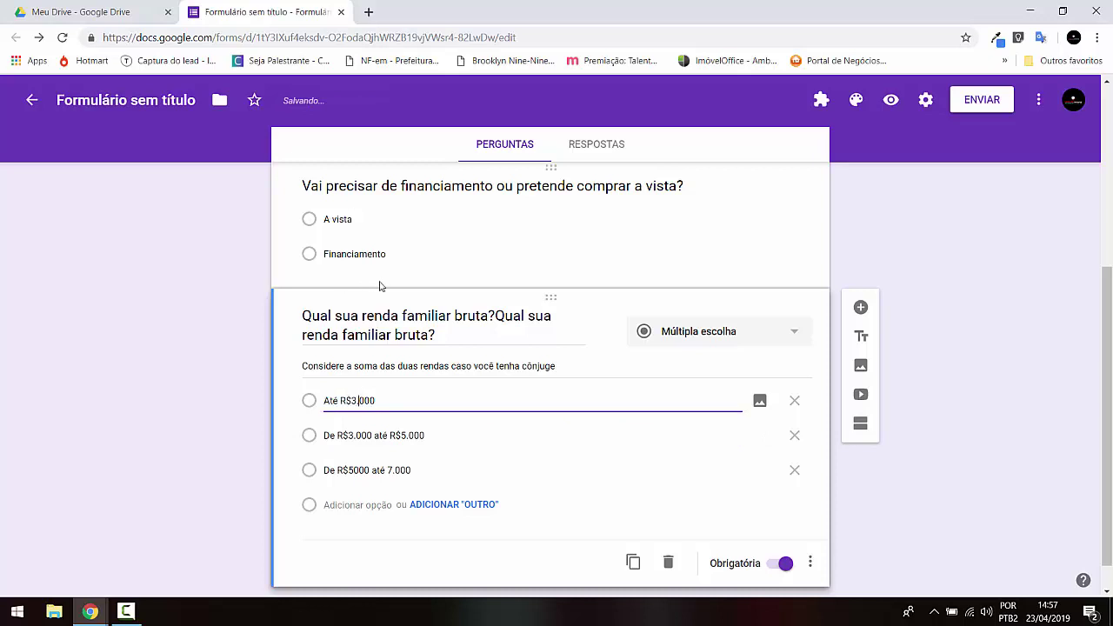
scroll(399, 365, "down", 1)
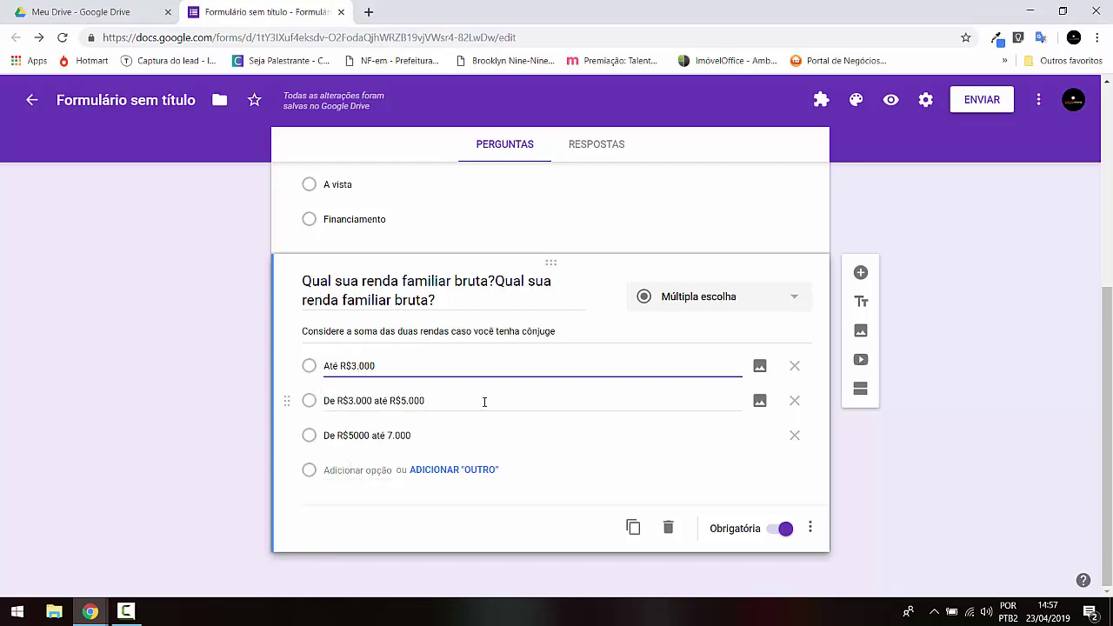
type(".")
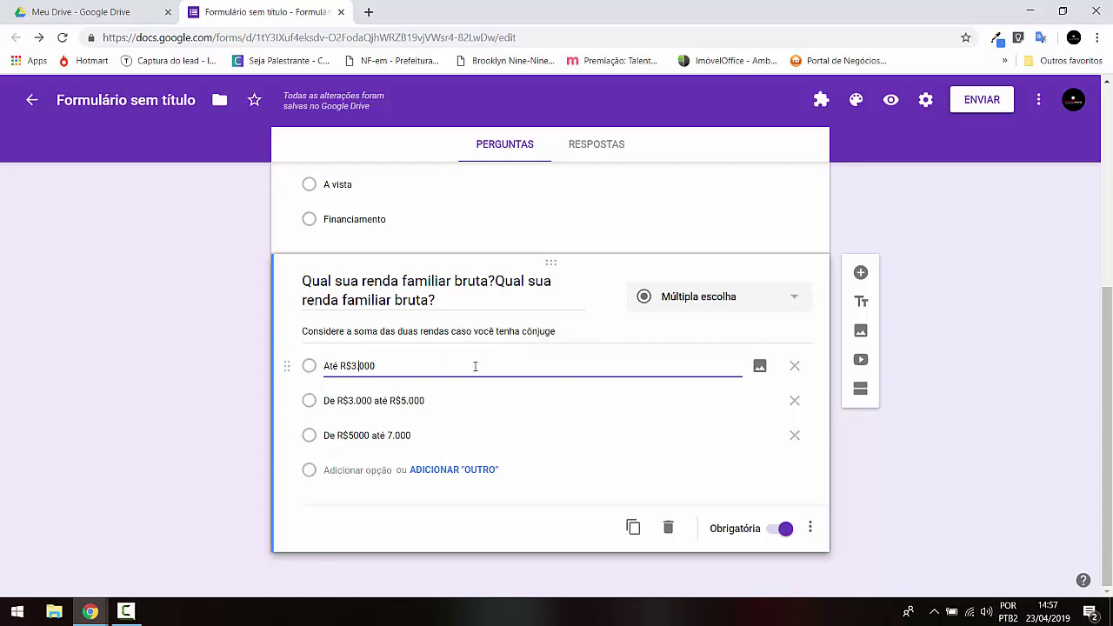
Switch the income question's required setting off and back on, and place the cursor in its third option
left_click(787, 532)
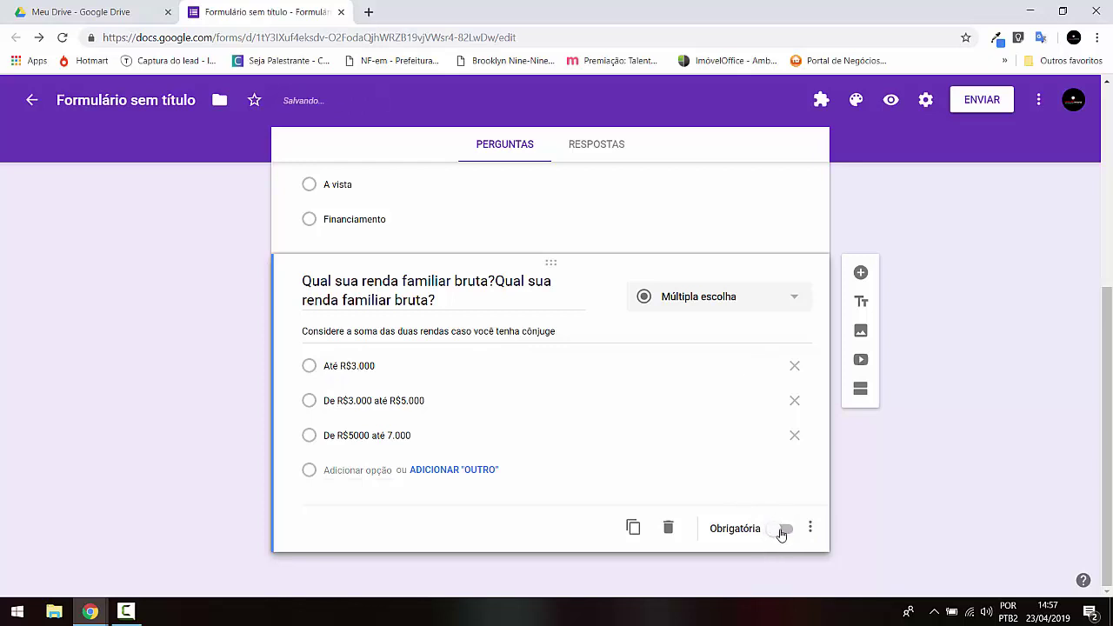
left_click(786, 531)
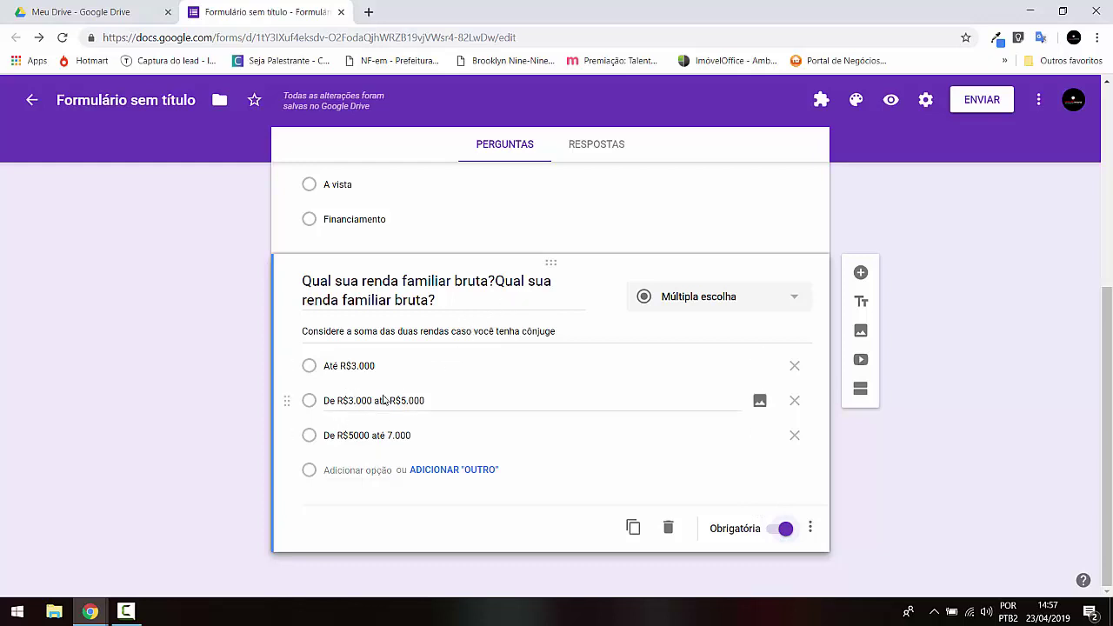
left_click(436, 434)
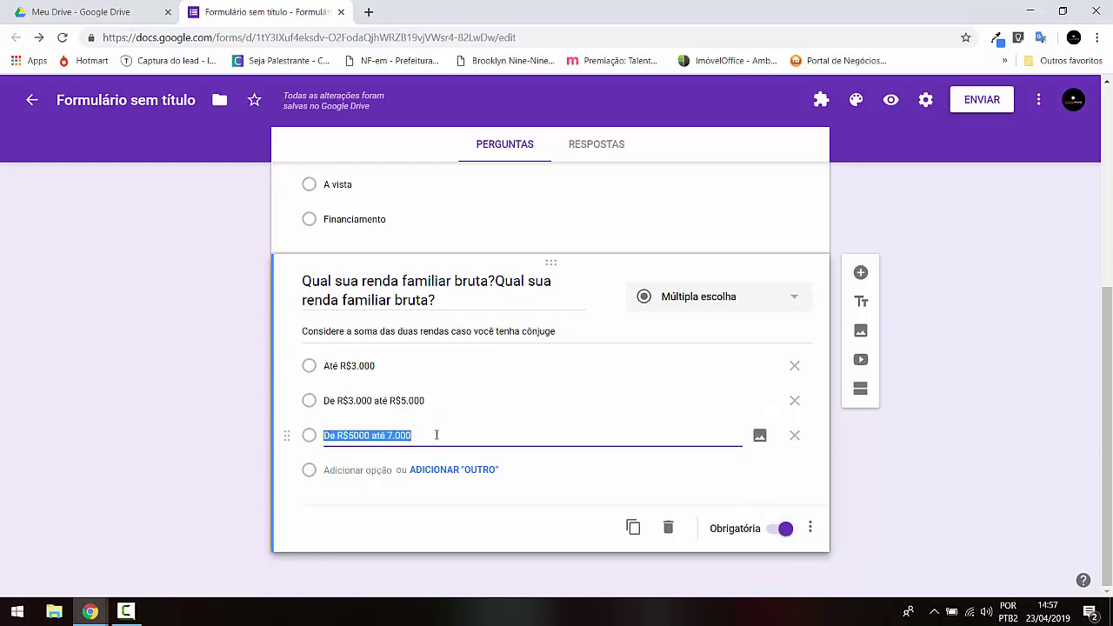
left_click(437, 435)
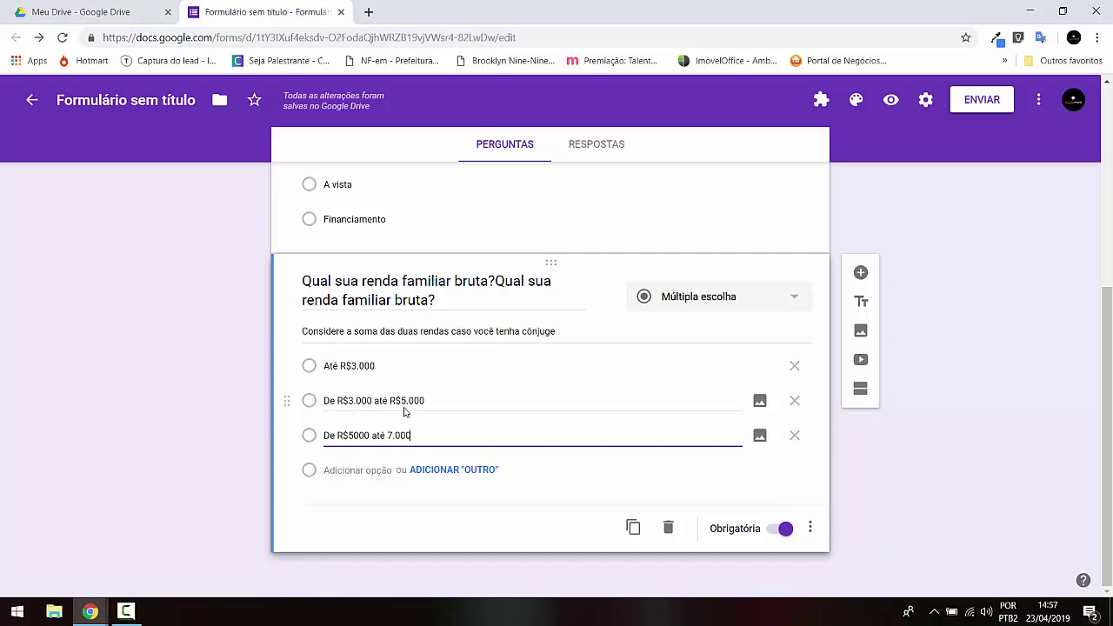
Copy the fourth question's title, "Qual valor possui para pagar como ENTRADA", from the Typeform window
key("alt+Tab")
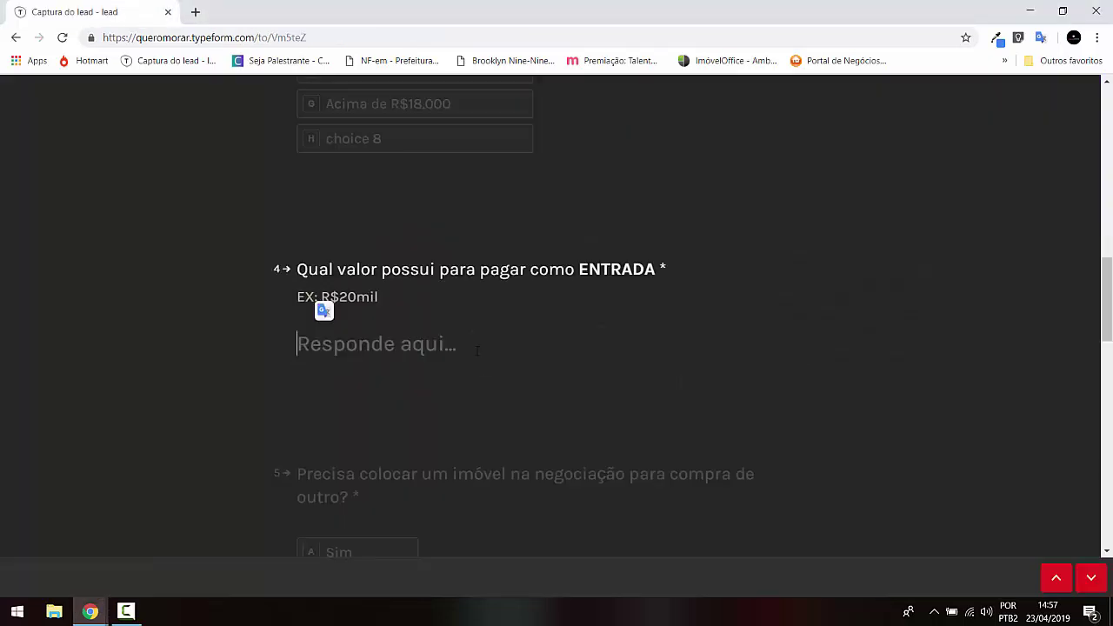
scroll(444, 343, "up", 3)
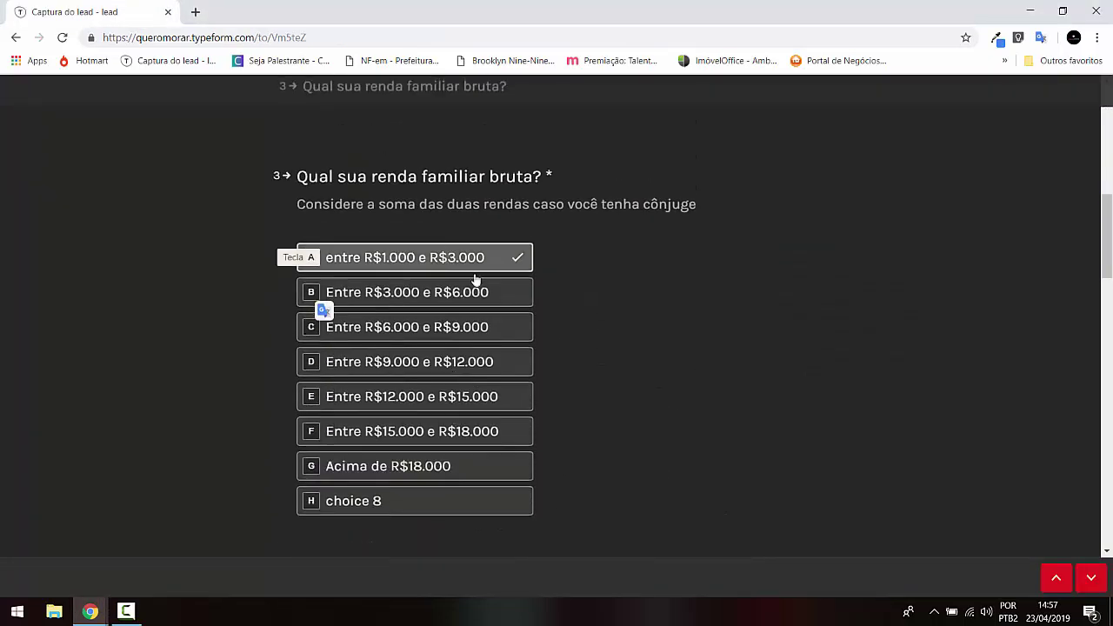
left_click(420, 336)
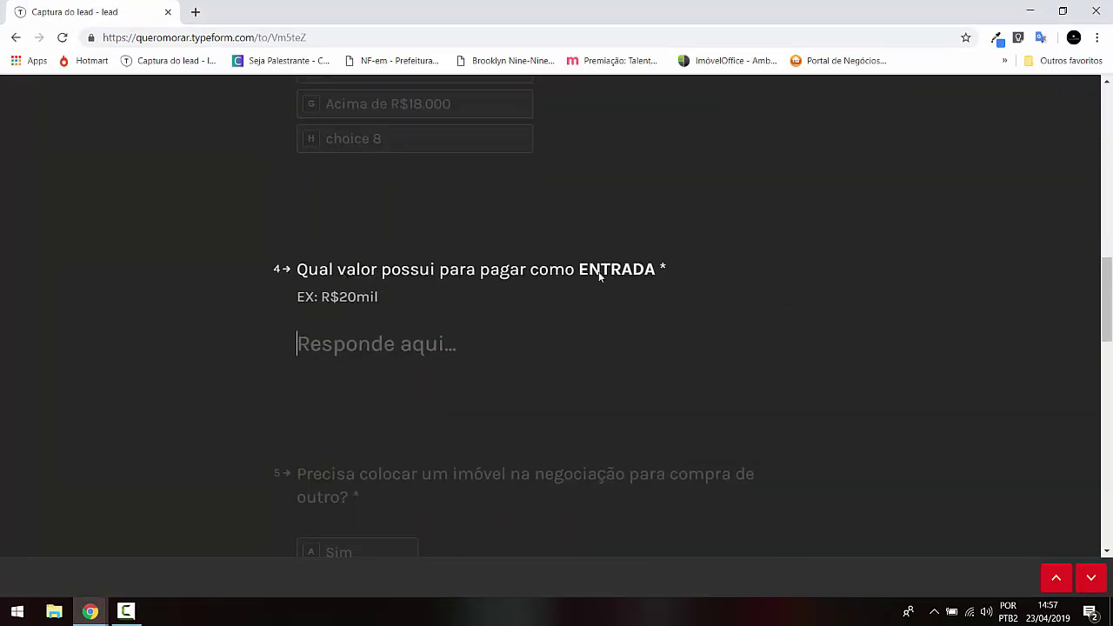
scroll(469, 335, "up", 3)
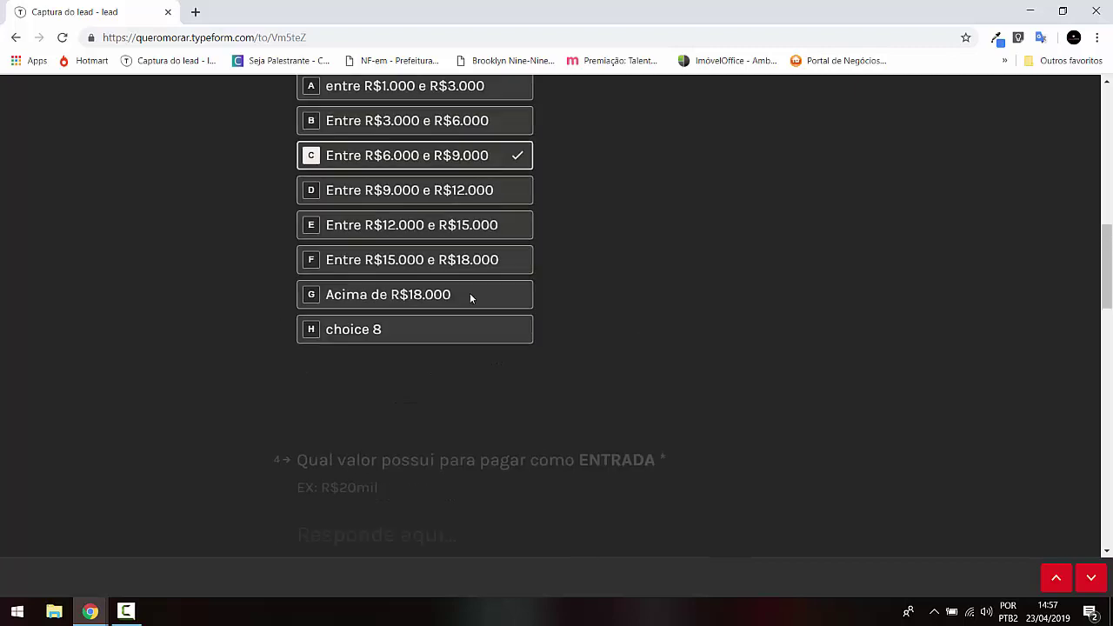
scroll(379, 279, "down", 3)
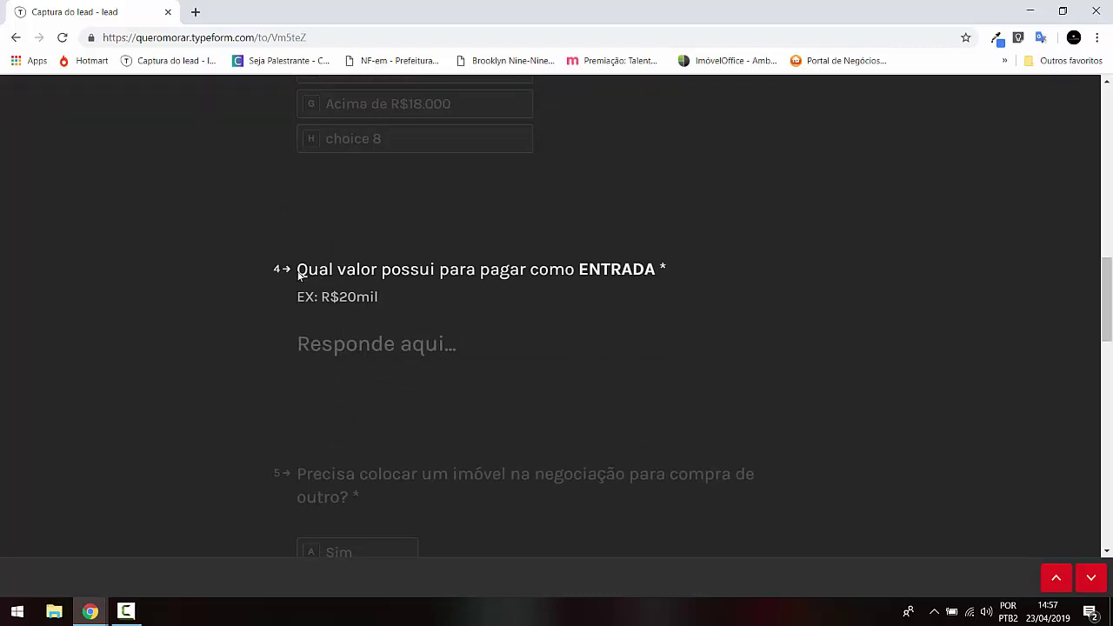
left_click_drag(298, 270, 654, 277)
key("ctrl+c")
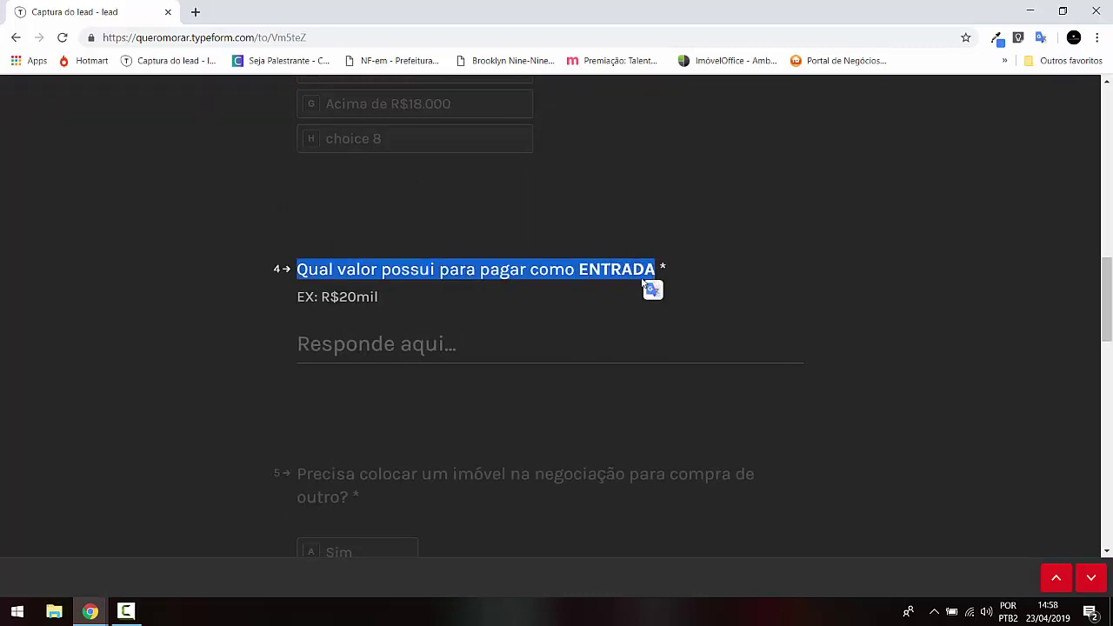
Add a short-answer question titled "Qual valor possui para pagar como ENTRADA" to the Google form and enable its description
key("alt+Tab")
left_click(860, 275)
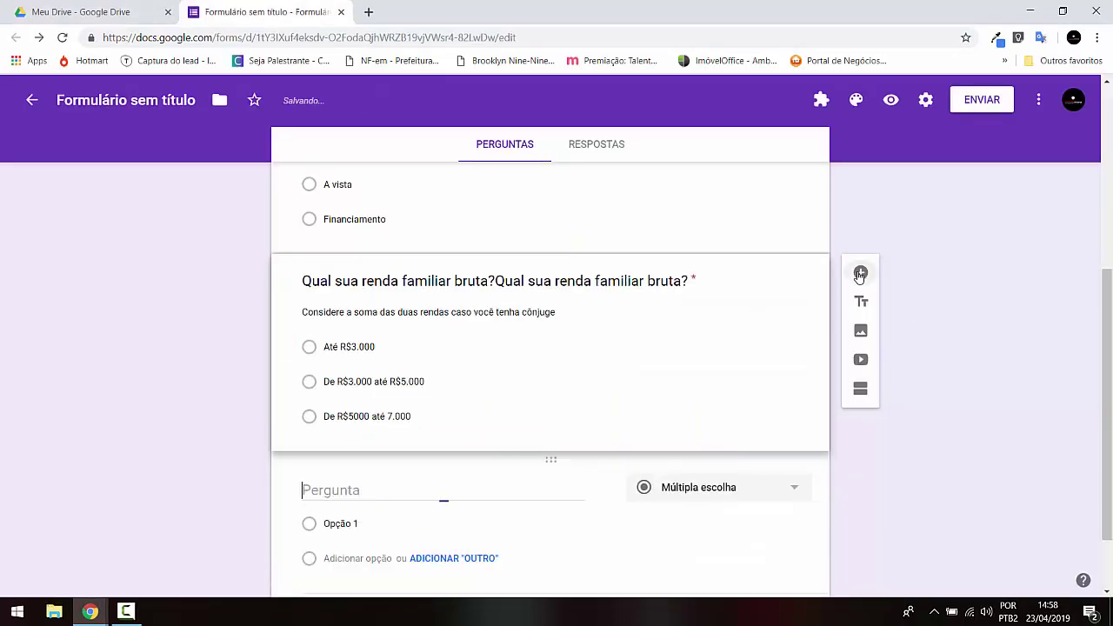
key("ctrl+v")
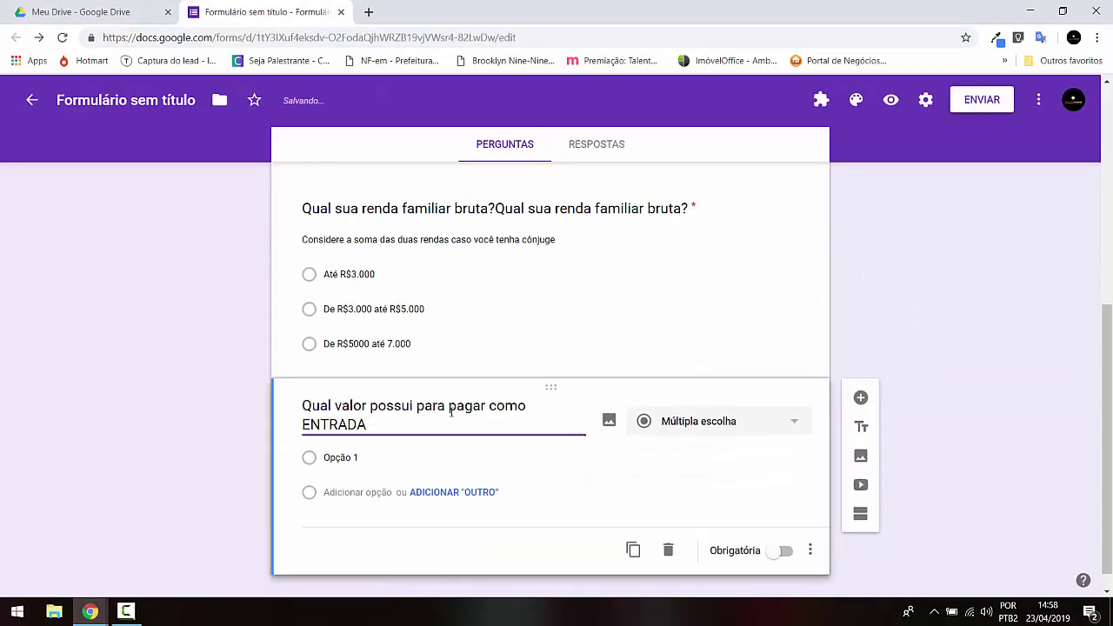
left_click(809, 529)
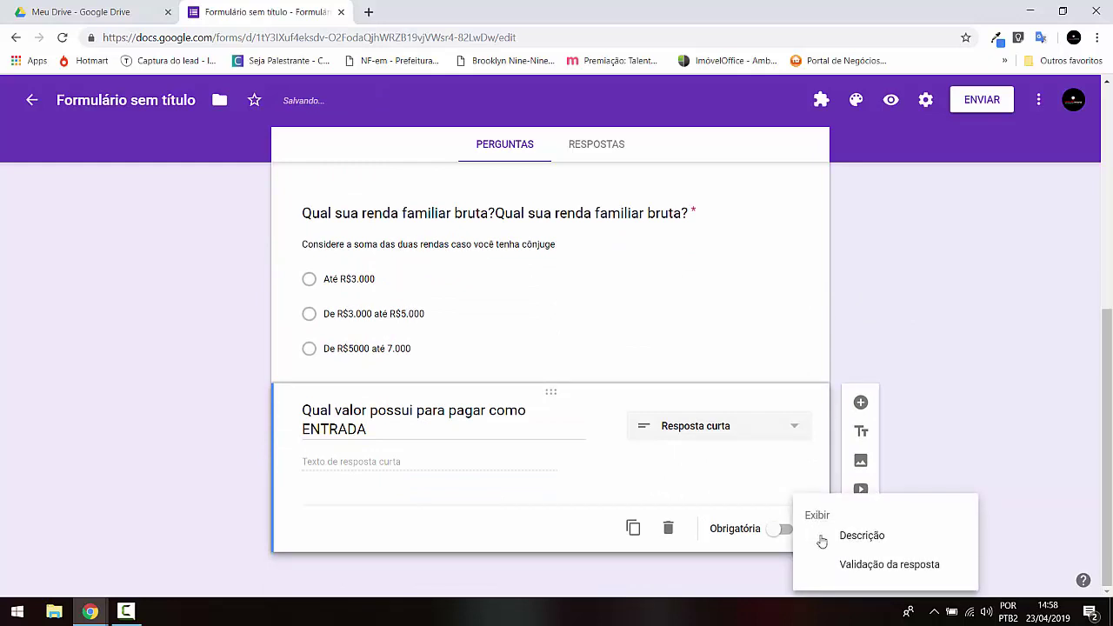
left_click(823, 538)
Copy the example "EX: R$20mil" from the Typeform into the new question's description, keeping the answer type as Resposta curta
key("alt+Tab")
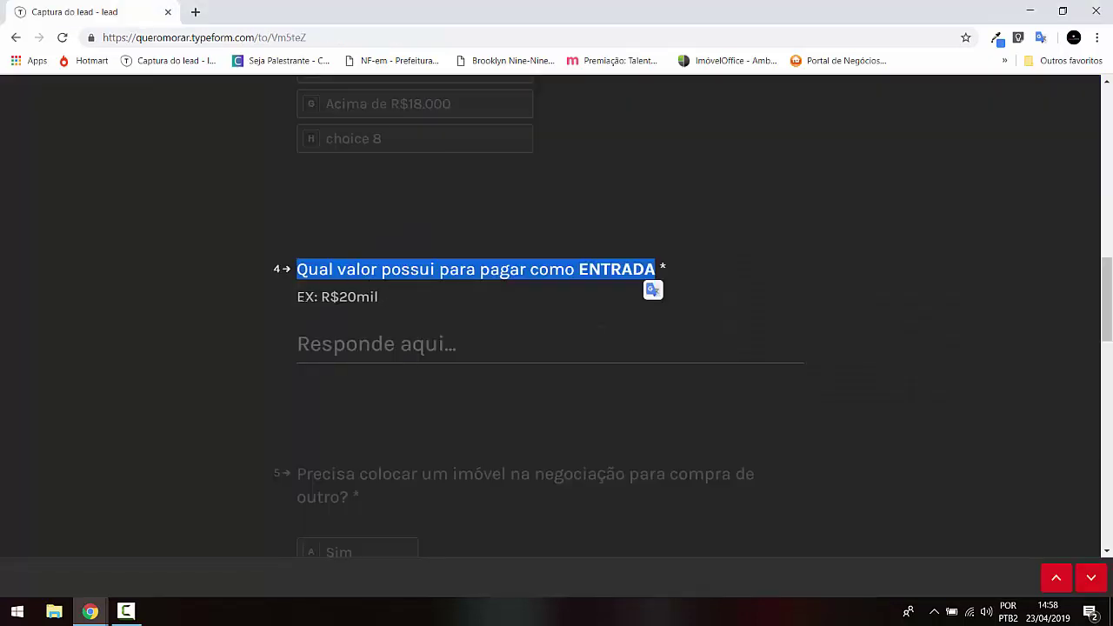
left_click_drag(296, 296, 381, 297)
key("ctrl+c")
key("alt+Tab")
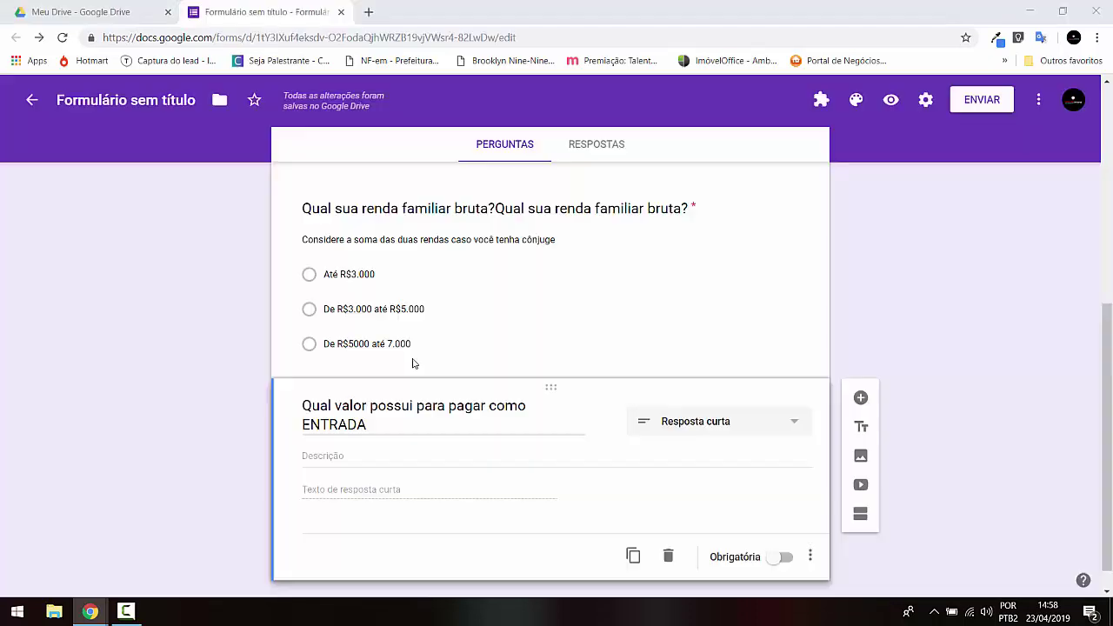
left_click(353, 445)
key("ctrl+v")
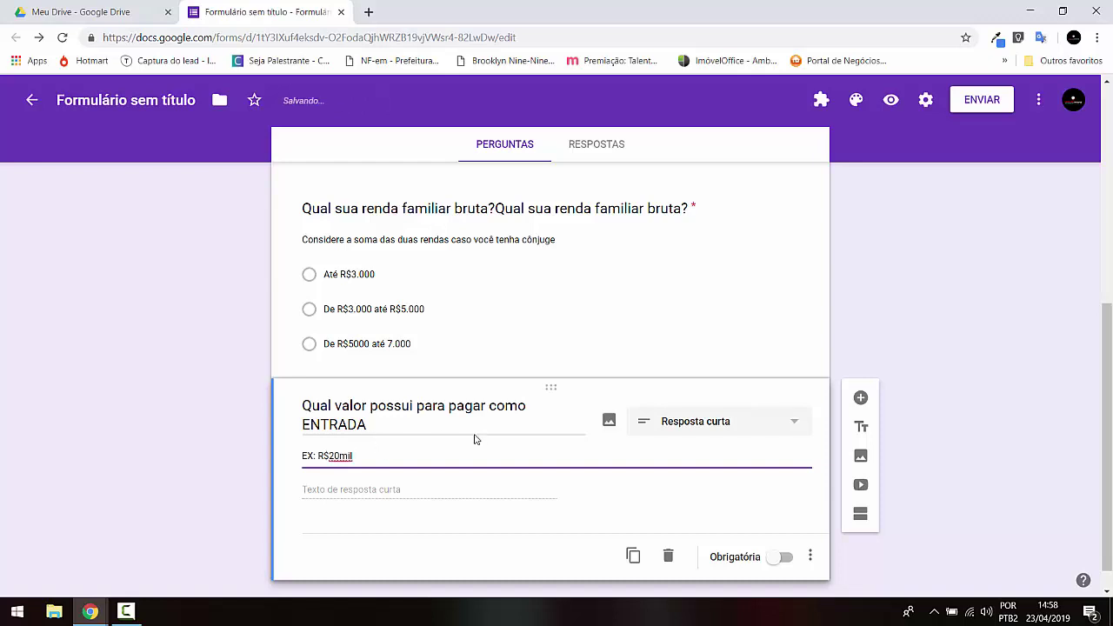
left_click(765, 427)
left_click(680, 203)
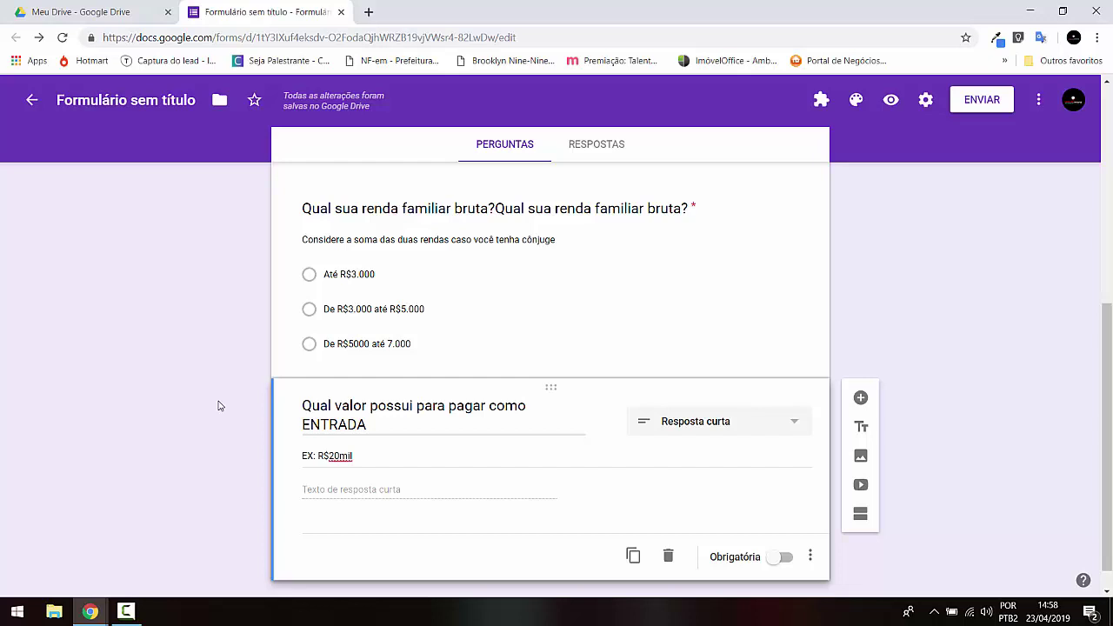
Switch to the Typeform window and submit 20000 as the answer to its ENTRADA question
key("alt+Tab")
left_click(390, 345)
type("20000")
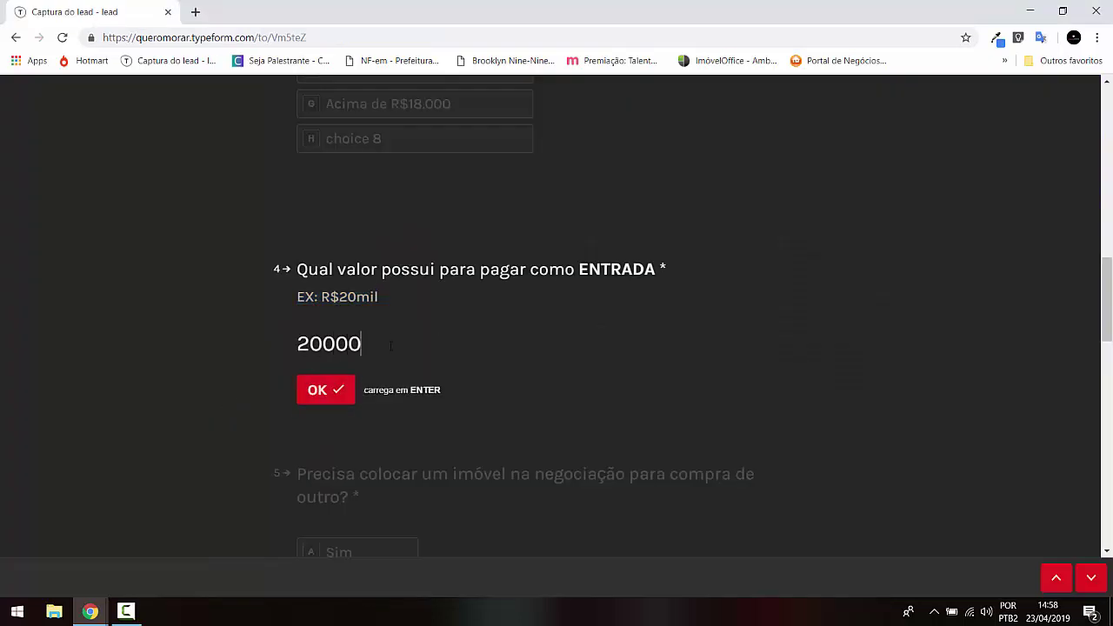
key("Return")
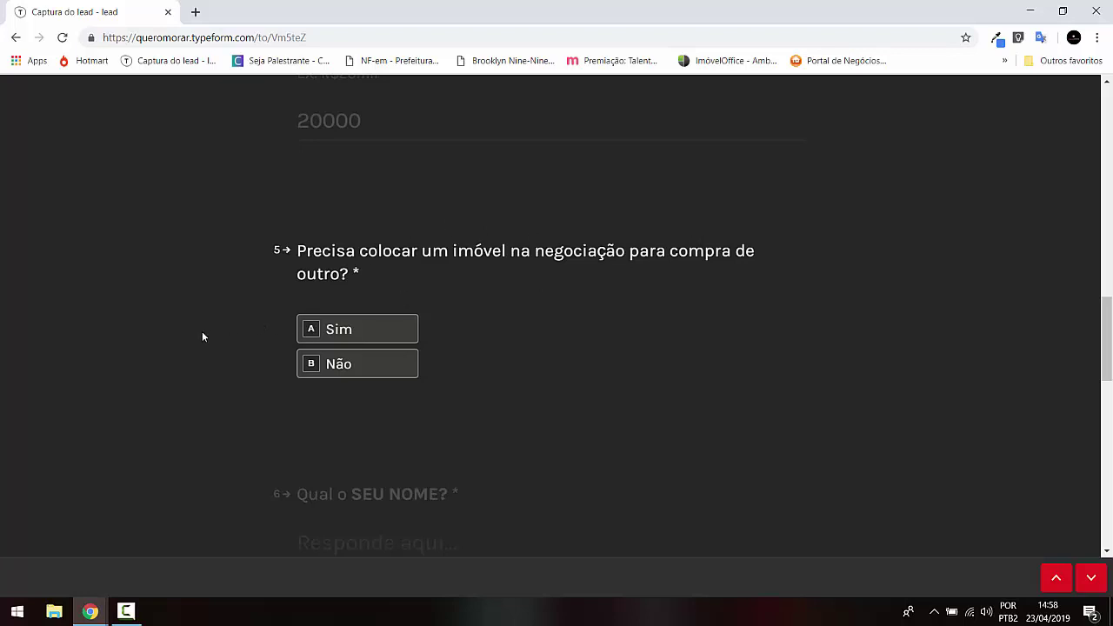
Go back to the Typeform's first question and answer "Sim, estou de acordo" to check which question follows
scroll(215, 331, "down", 2)
scroll(208, 323, "up", 3)
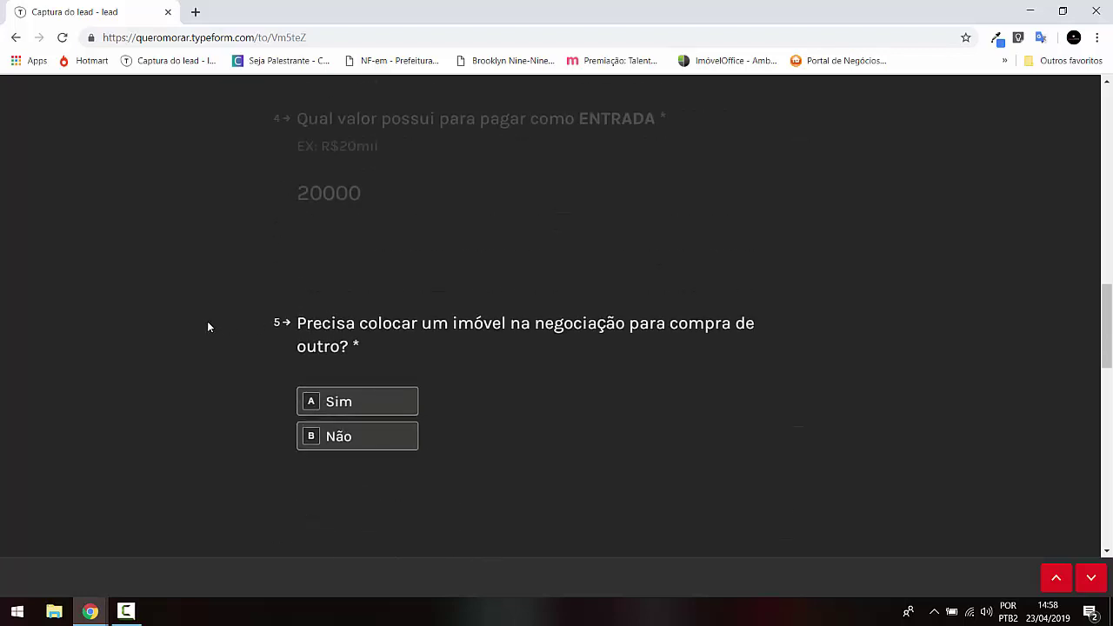
scroll(219, 354, "up", 5)
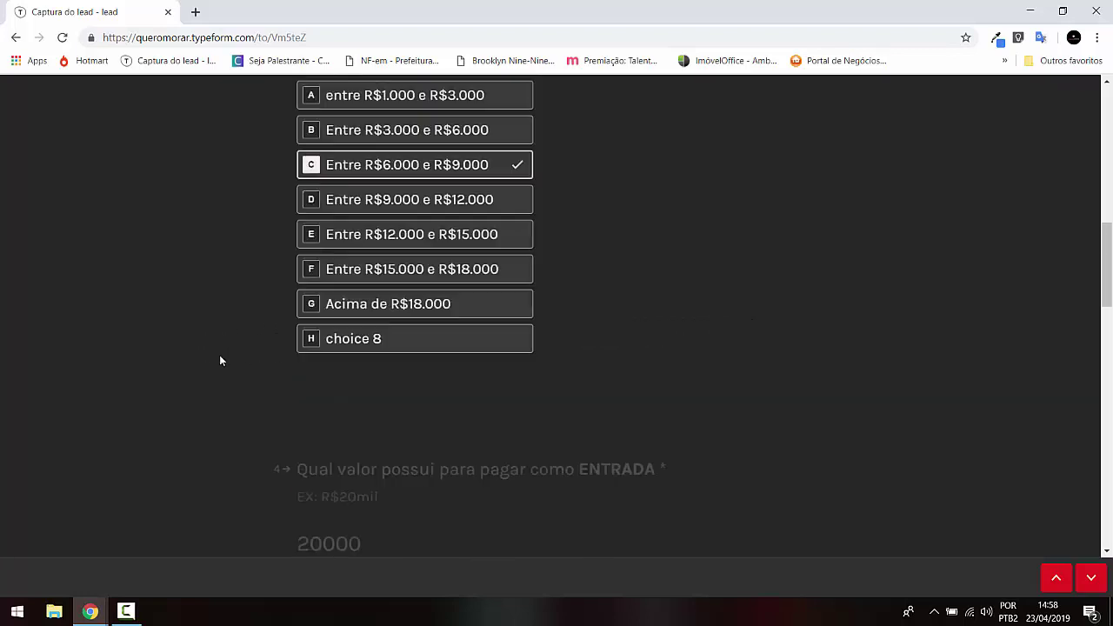
scroll(213, 359, "up", 4)
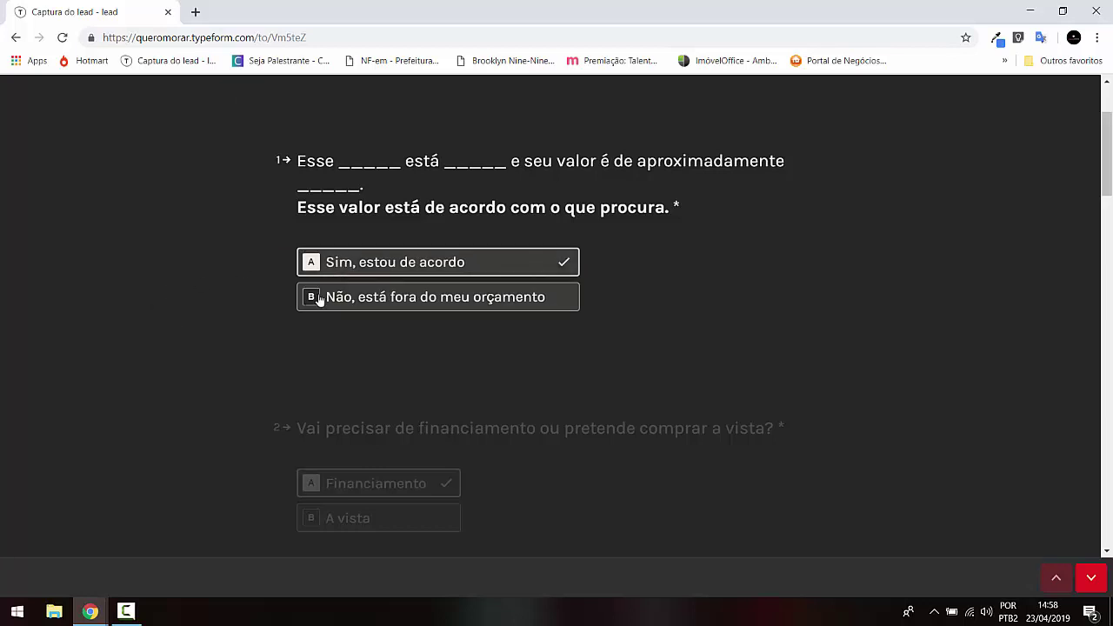
left_click(393, 264)
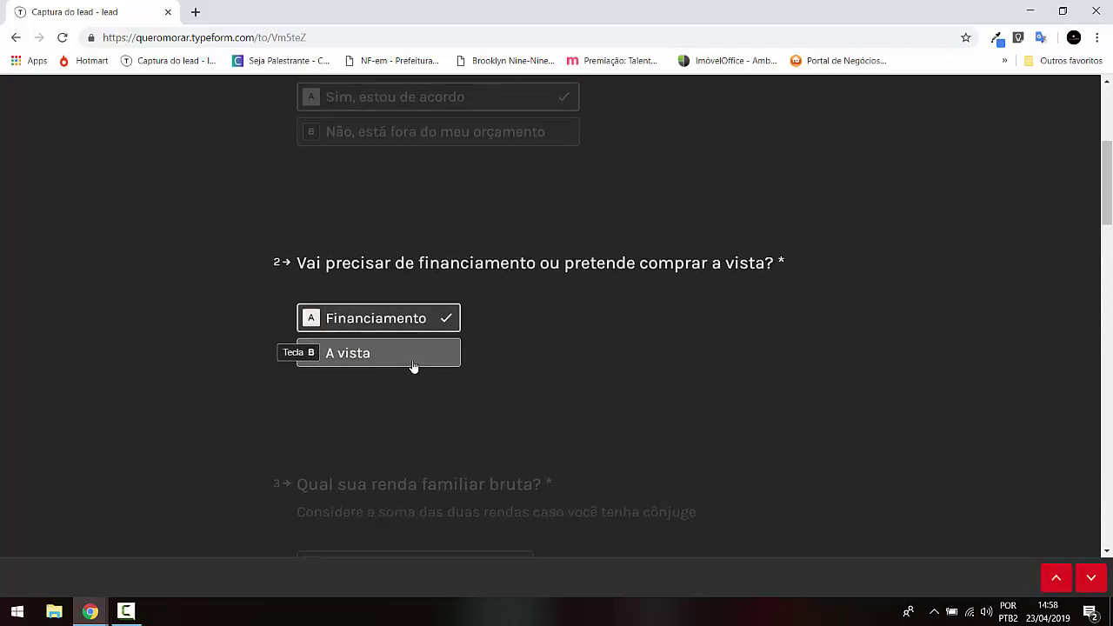
scroll(412, 365, "up", 2)
scroll(330, 363, "down", 2)
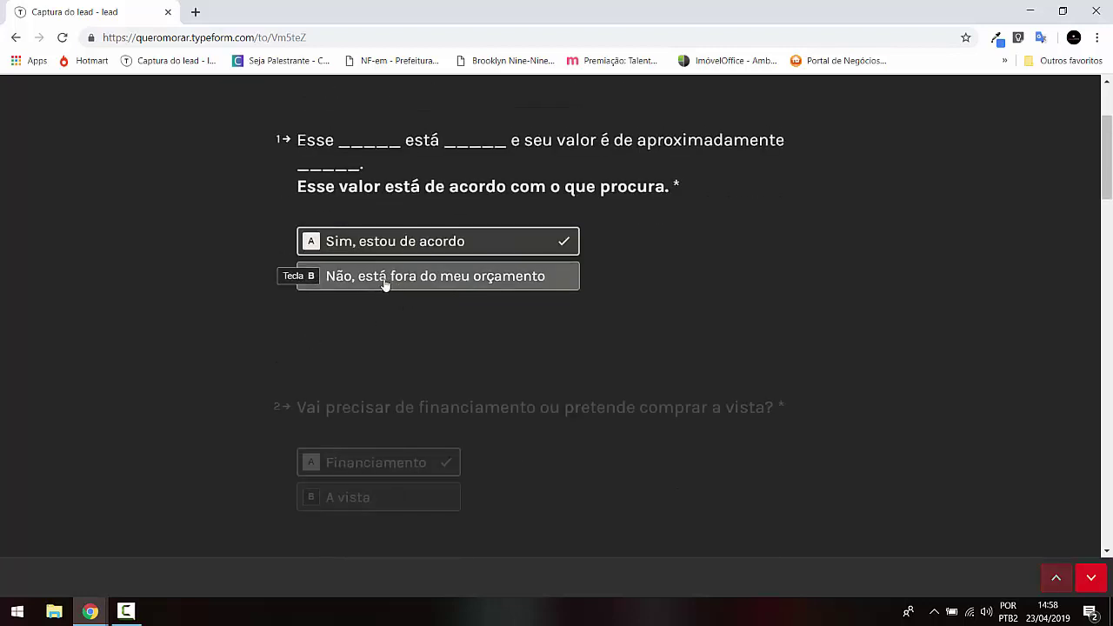
Alternate the first answer between "Não, está fora do meu orçamento" and "Sim, estou de acordo" to compare the follow-up questions, ending on "Não"
left_click(475, 280)
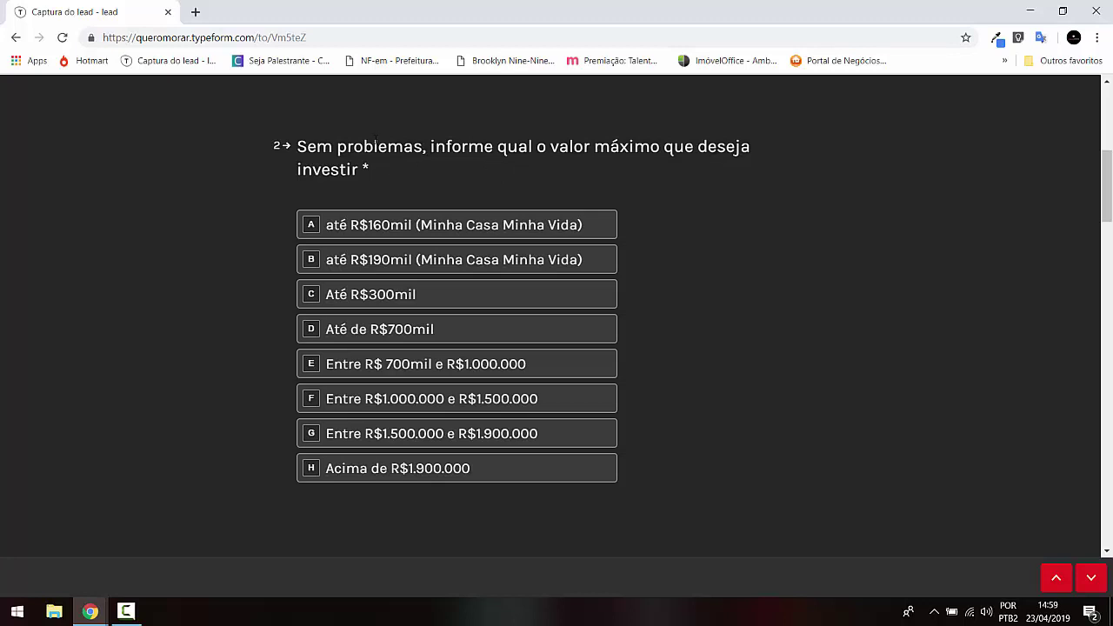
scroll(410, 222, "up", 2)
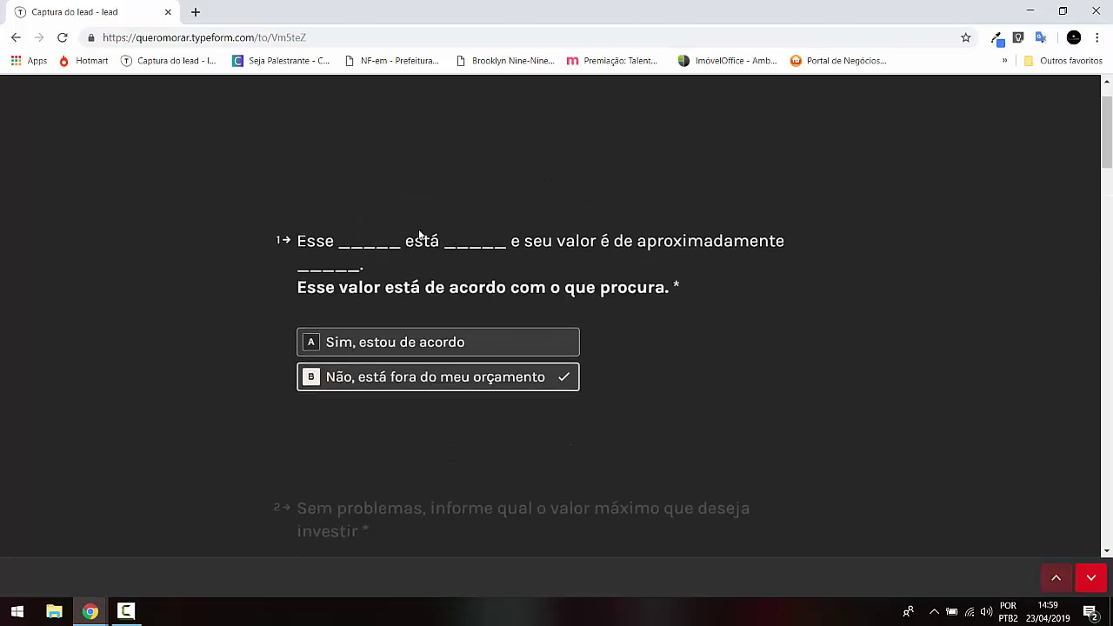
left_click(358, 344)
scroll(357, 348, "up", 2)
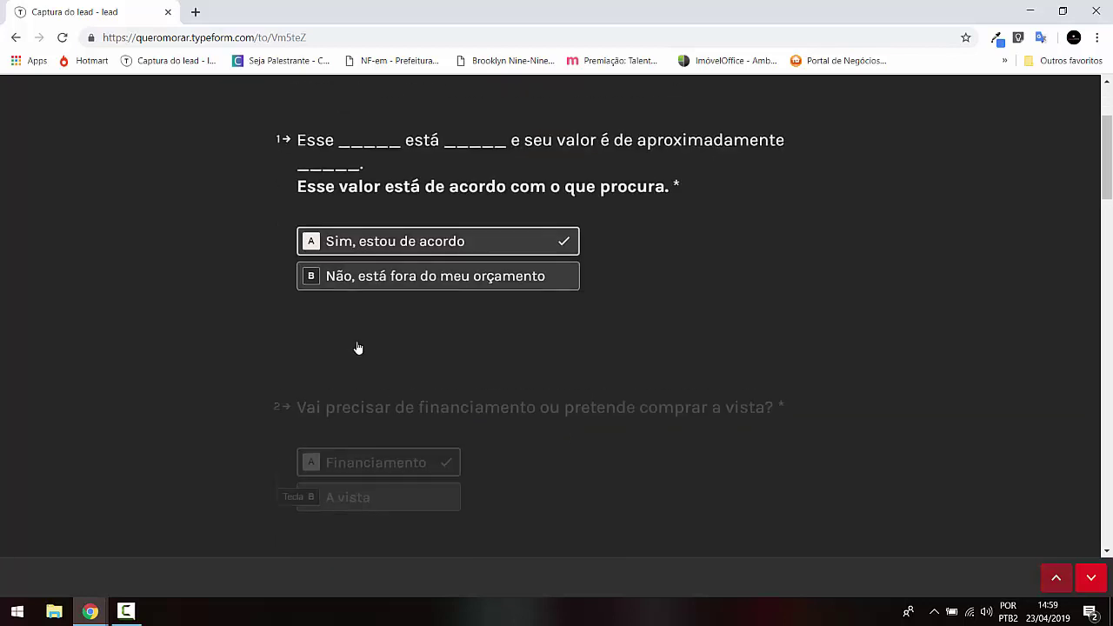
left_click(359, 275)
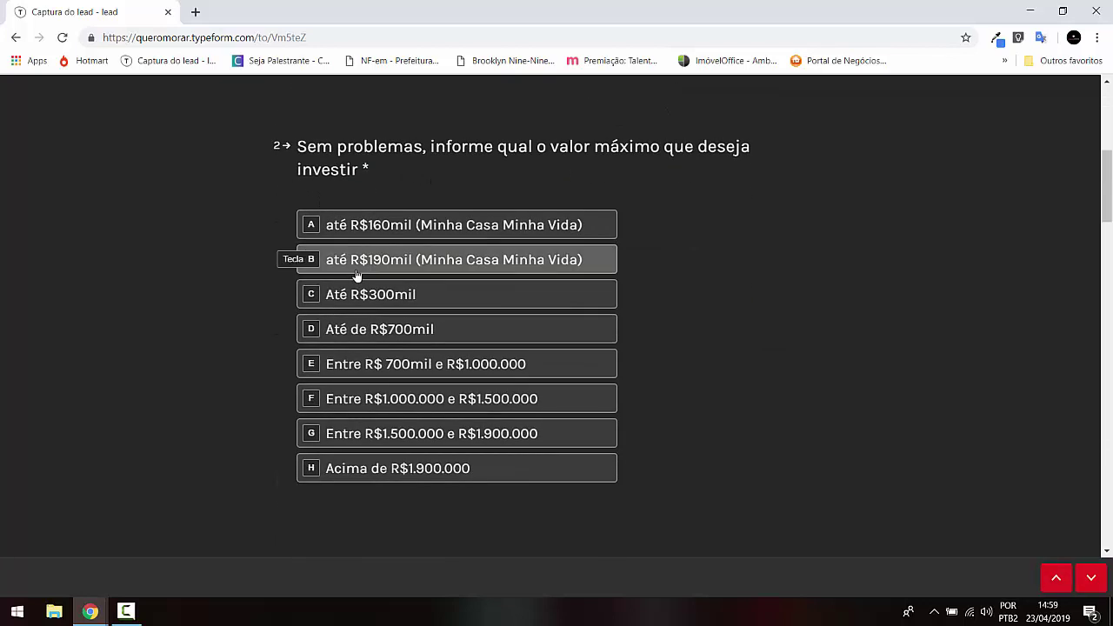
scroll(353, 288, "up", 2)
left_click(363, 276)
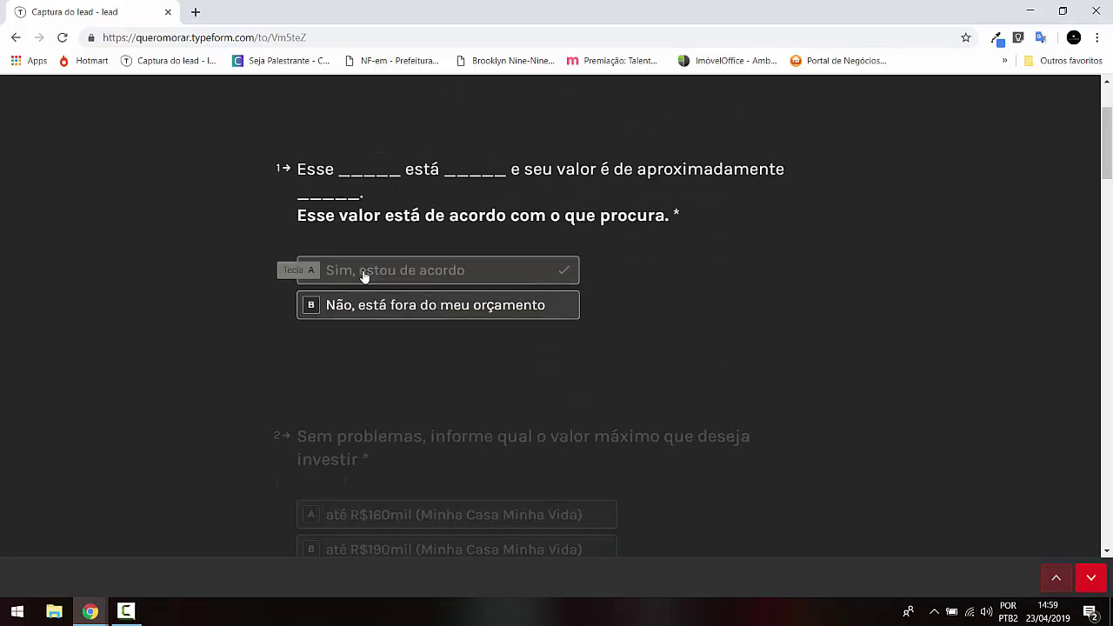
scroll(365, 276, "up", 2)
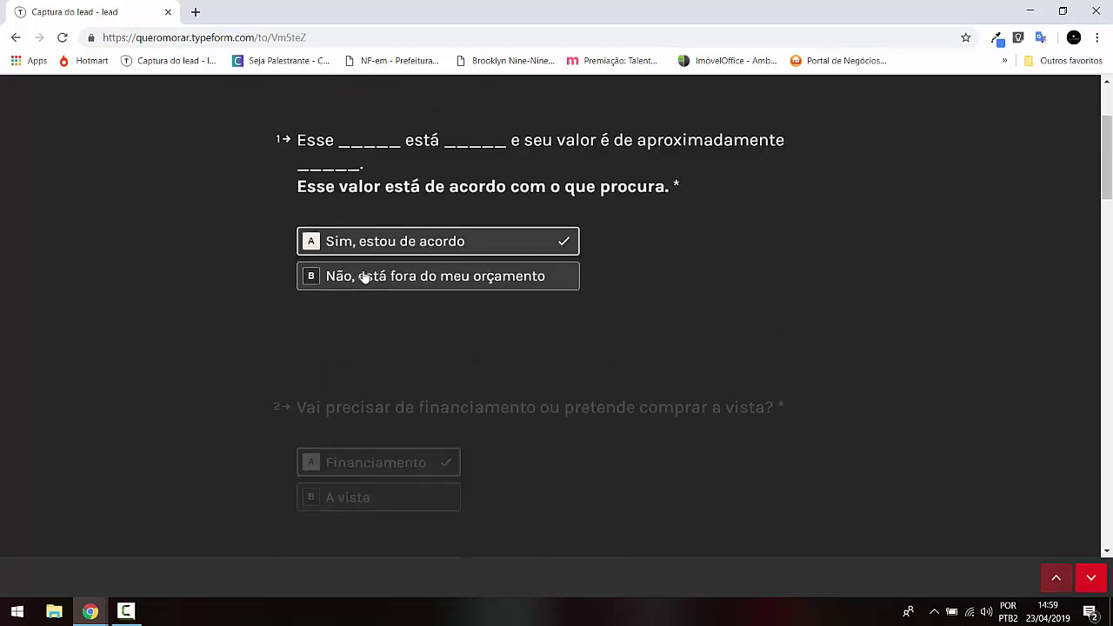
left_click(368, 348)
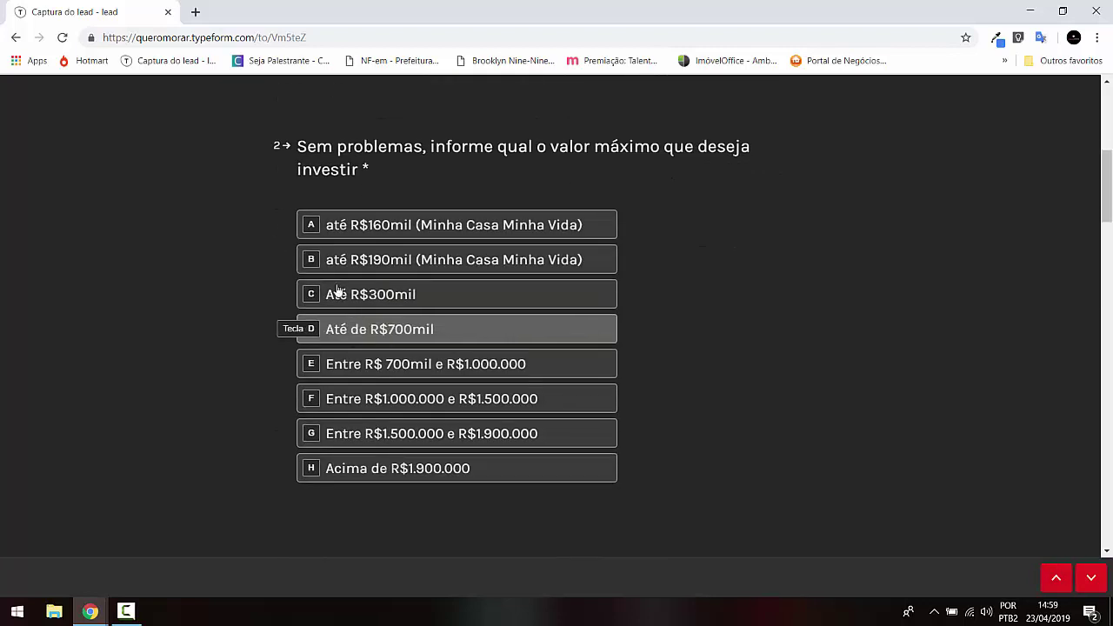
Add a section to the Google form titled "Sem problemas, informe qual o valor máximo que deseja investir", copied from the Typeform
left_click_drag(296, 146, 364, 172)
key("ctrl+c")
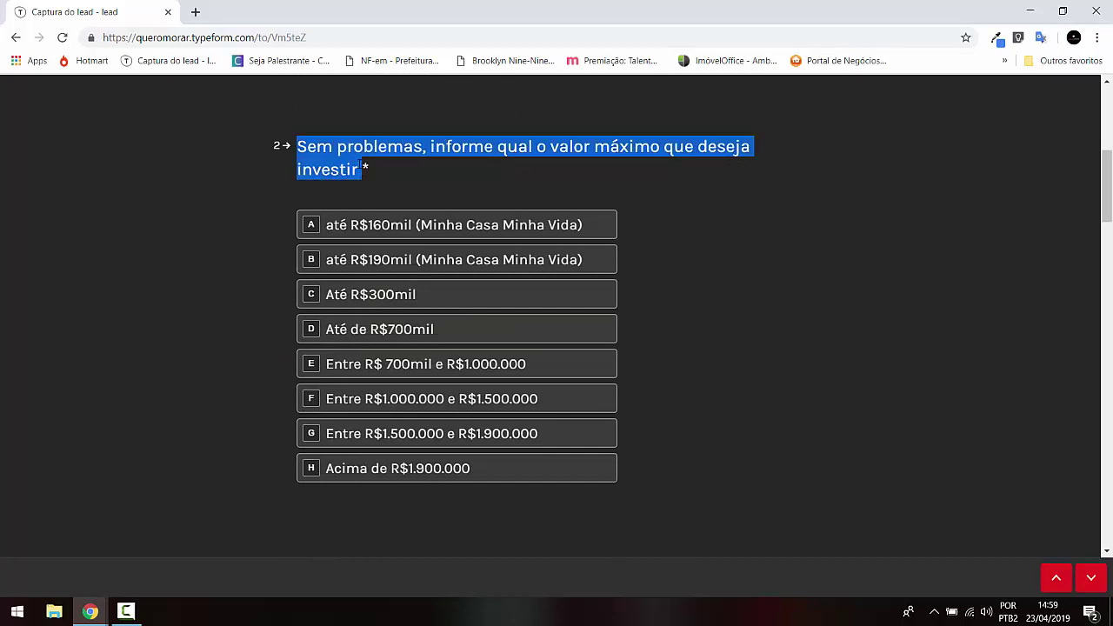
key("alt+Tab")
scroll(440, 287, "down", 1)
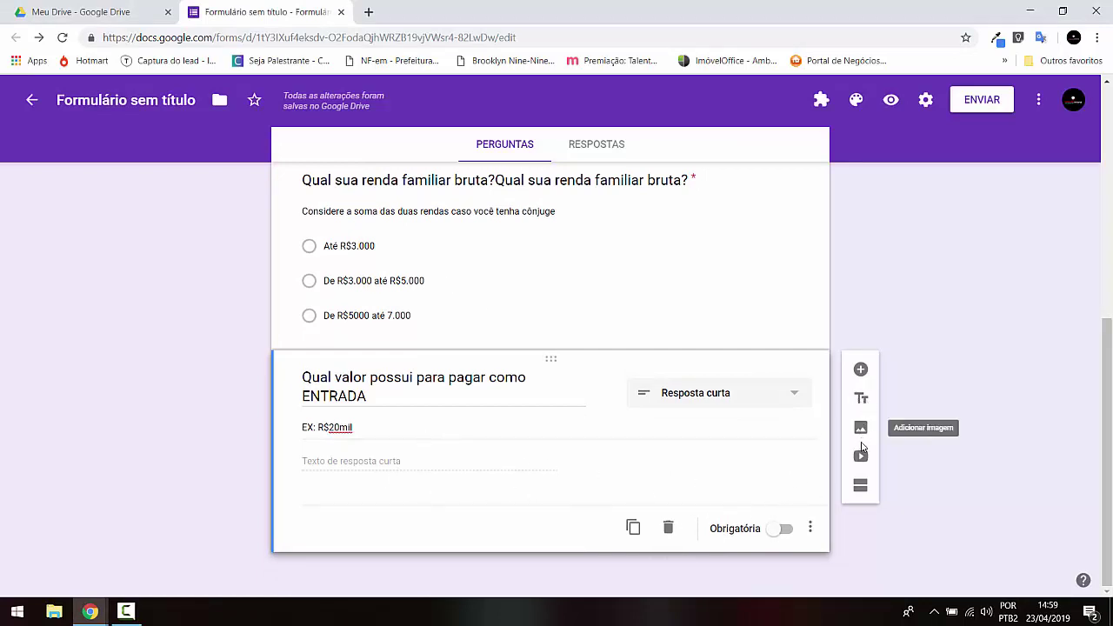
left_click(859, 489)
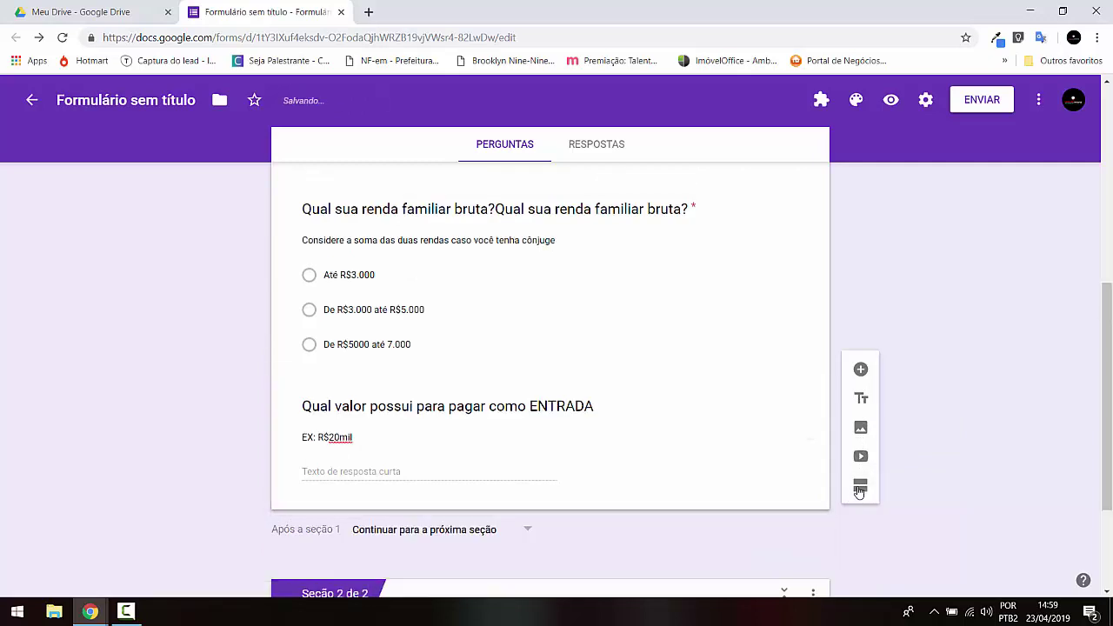
left_click(395, 481)
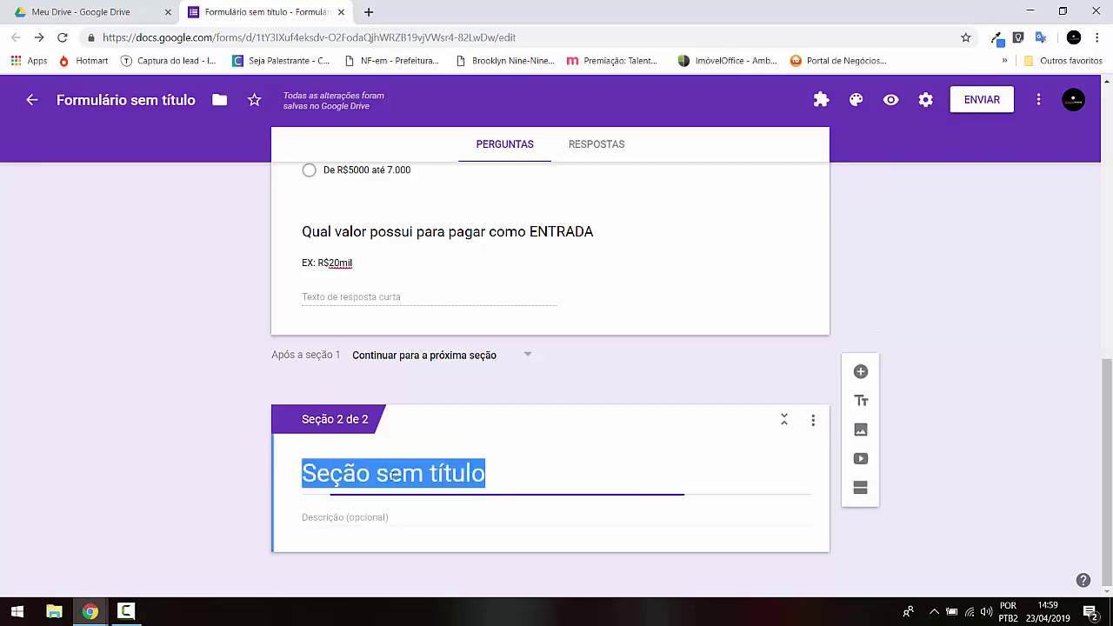
key("ctrl+v")
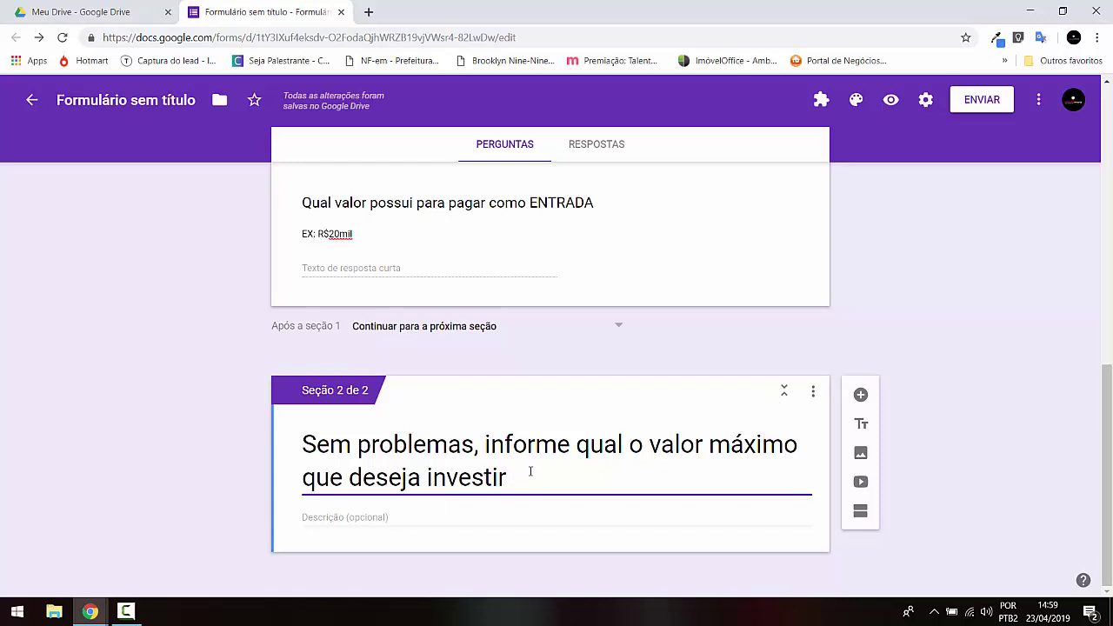
Add a multiple-choice question to section 2, reusing its title text but worded "Informe qual o valor máximo que deseja investir ."
left_click_drag(529, 472, 266, 446)
key("ctrl+c")
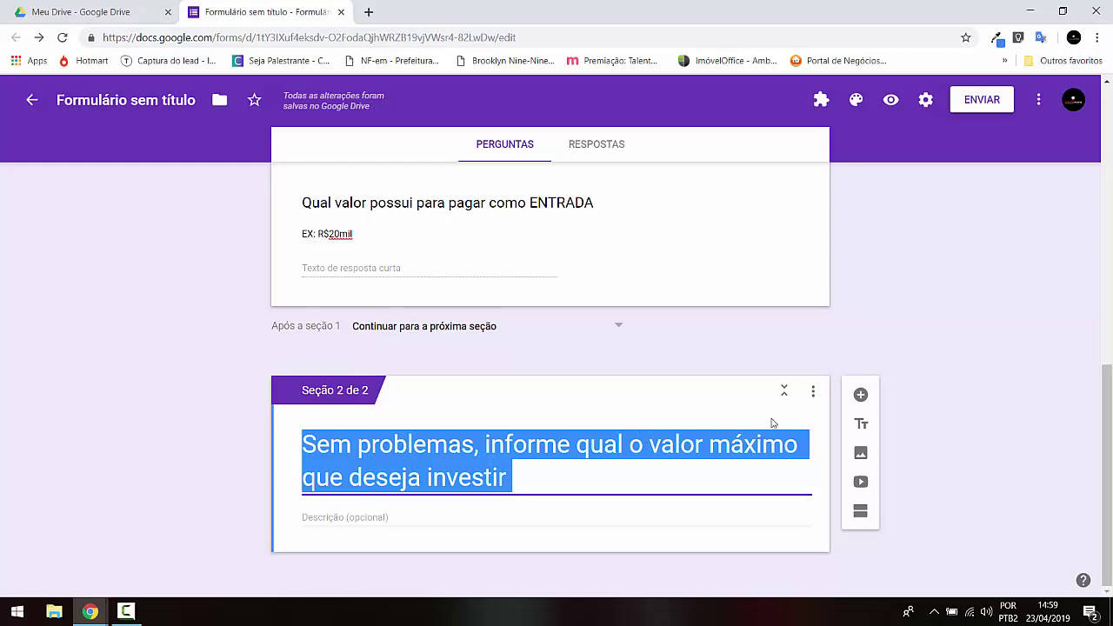
left_click(859, 395)
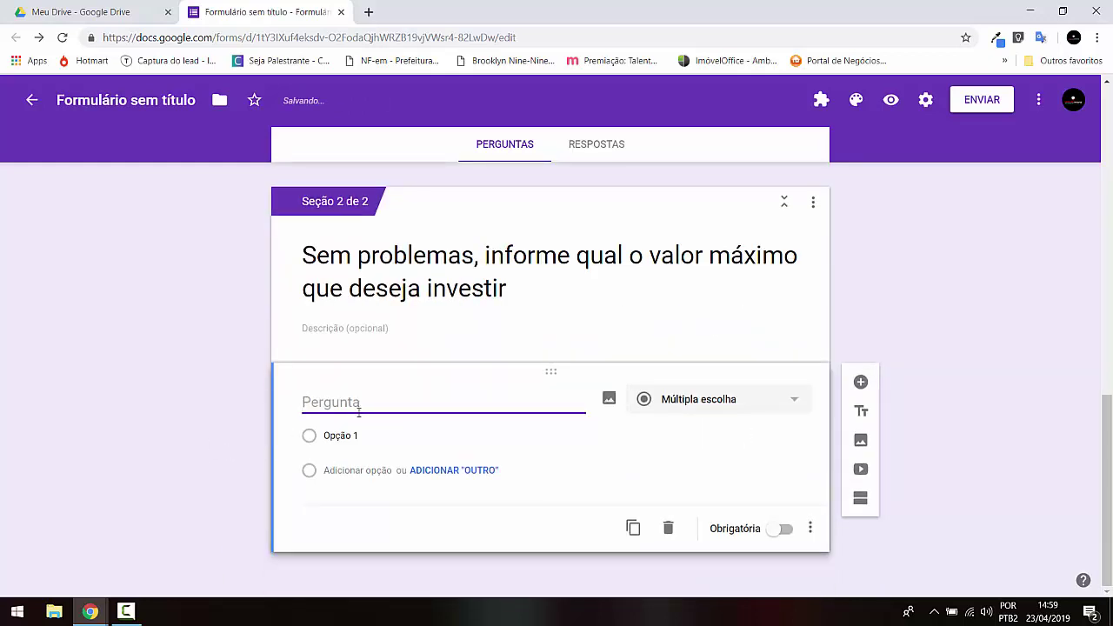
key("ctrl+v")
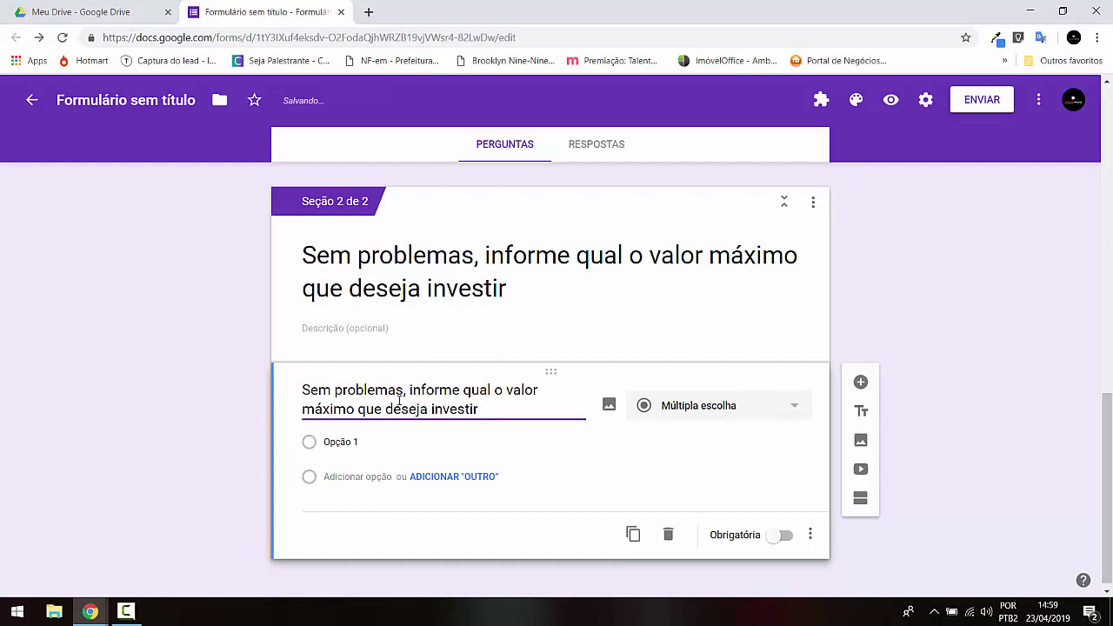
left_click_drag(301, 389, 416, 387)
type("I")
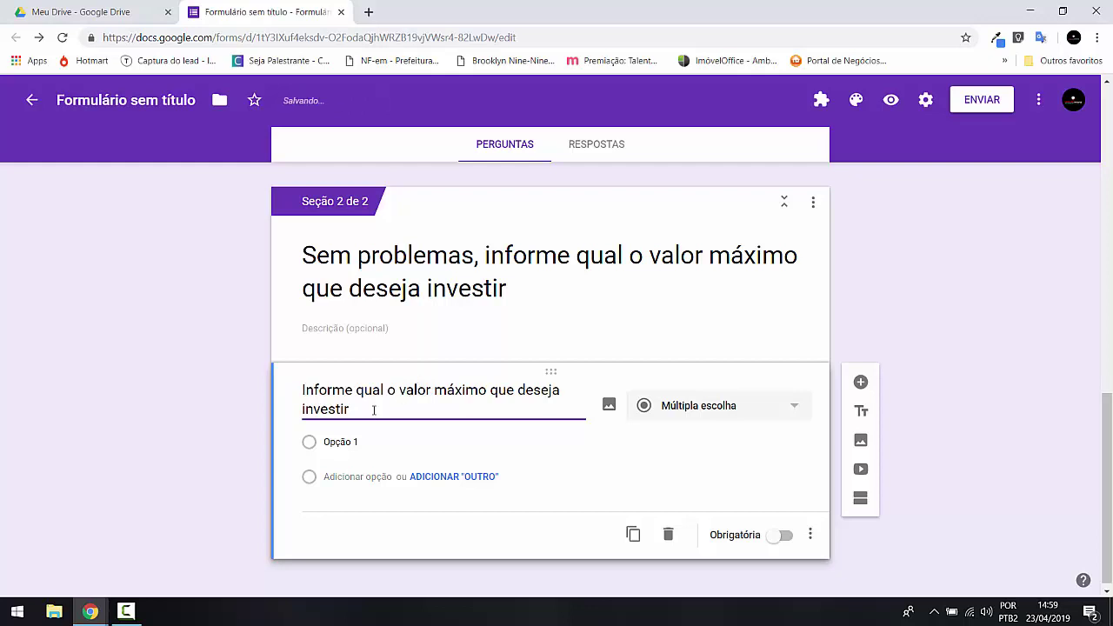
type(".")
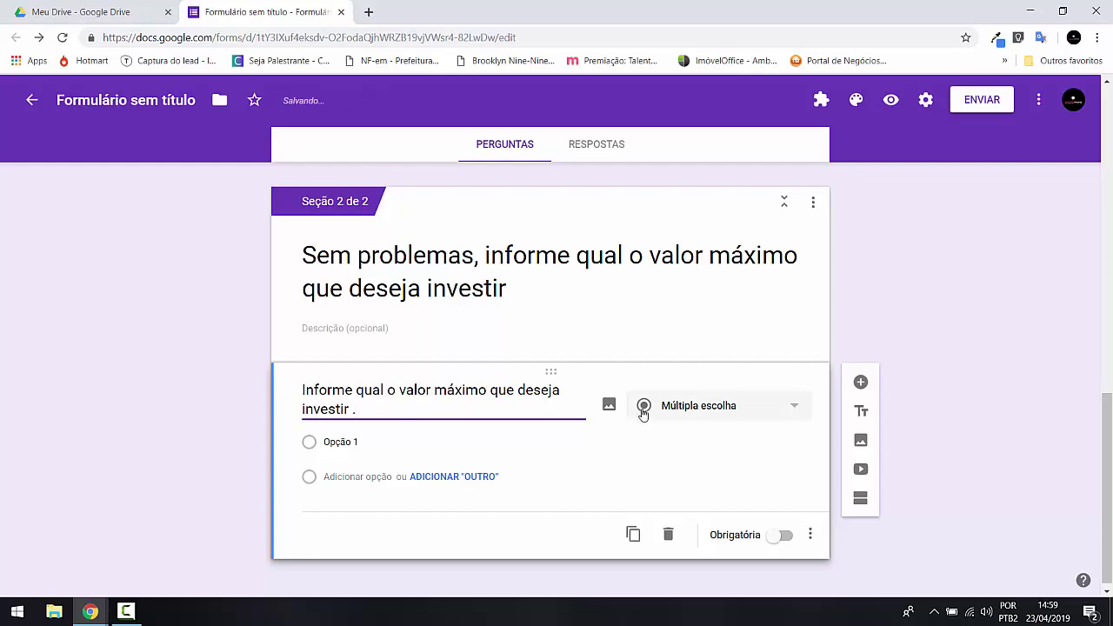
Enter the first two investment options as "Até R$180mil" and "de R$180mil até R$250mil"
left_click(328, 443)
type("Até R$180")
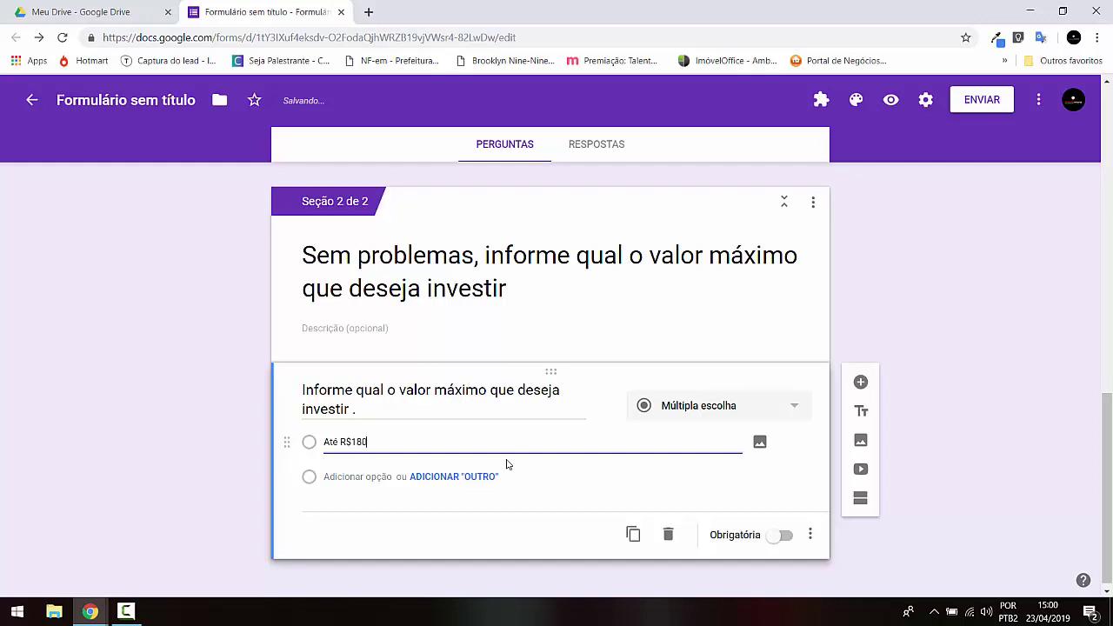
type("mil")
key("Return")
type("de")
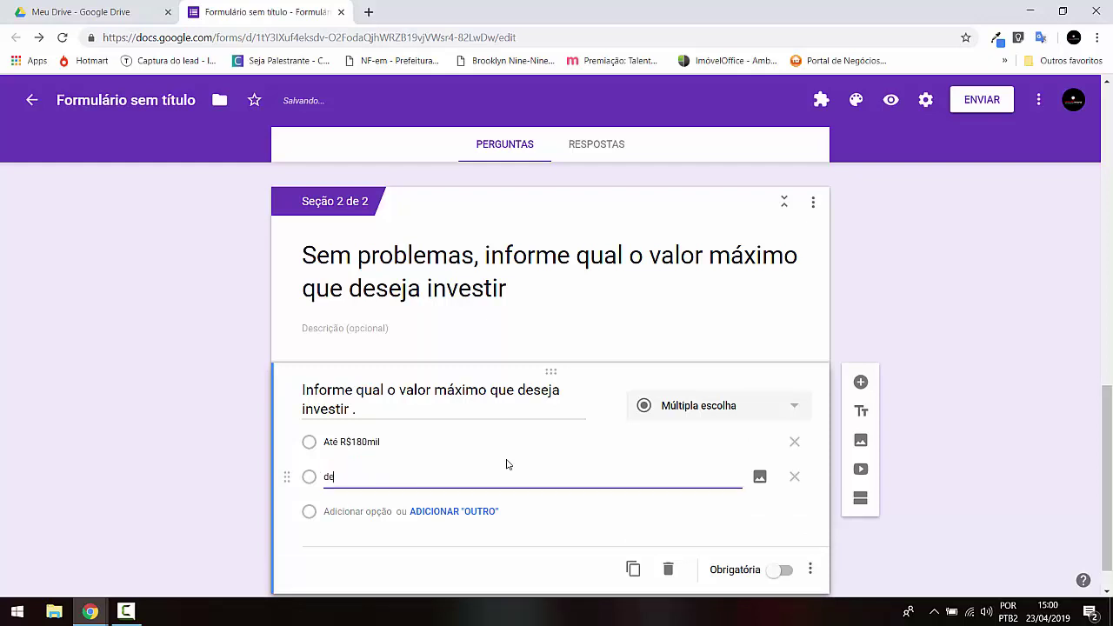
type(" R$180mil até")
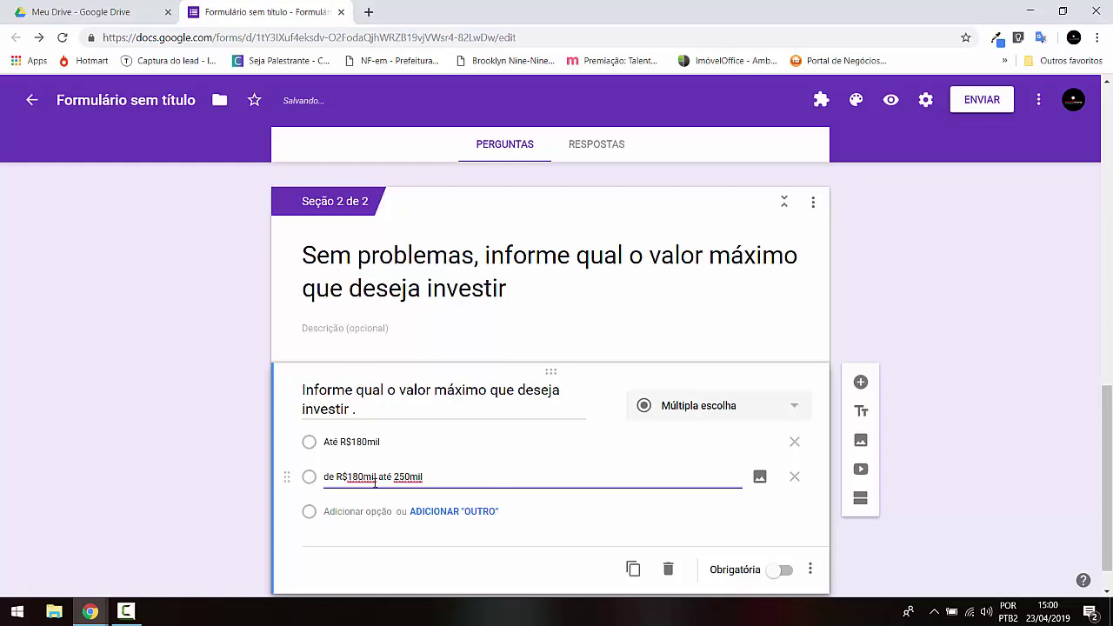
type("R$")
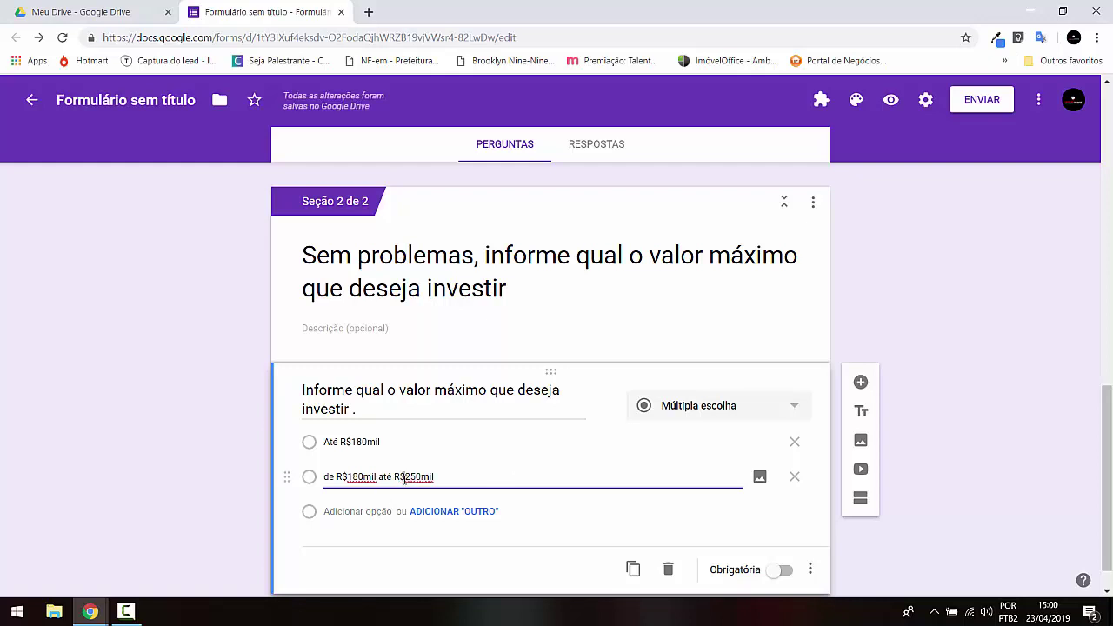
Review the section 1 questions and the follow-up section to see which ones depend on the answer about the R$350.000 price
scroll(828, 473, "down", 1)
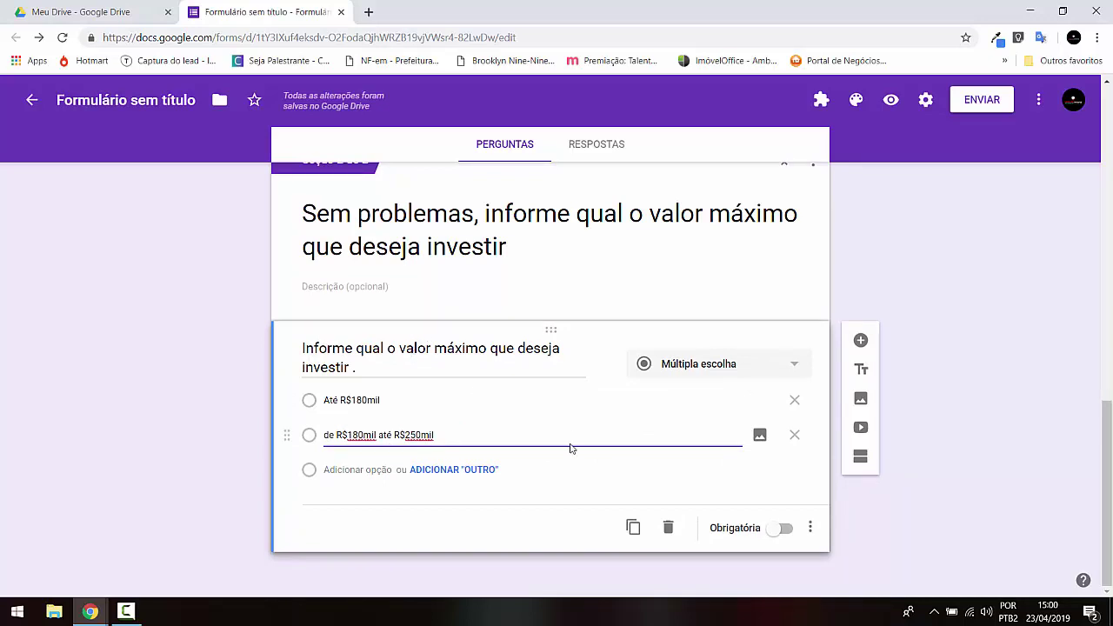
scroll(571, 448, "up", 12)
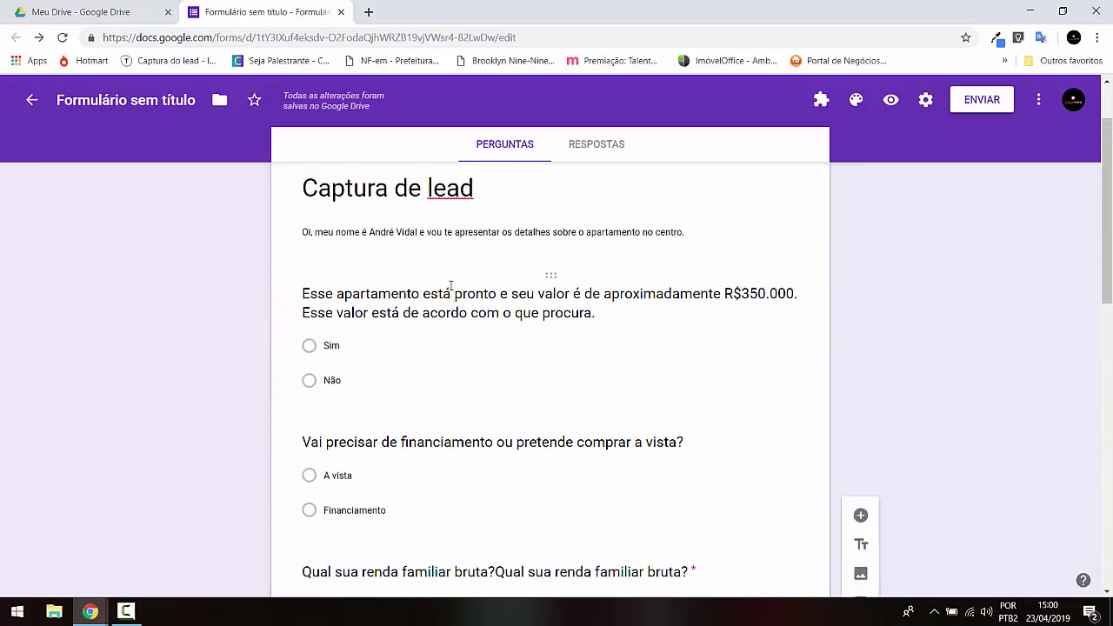
scroll(448, 291, "down", 4)
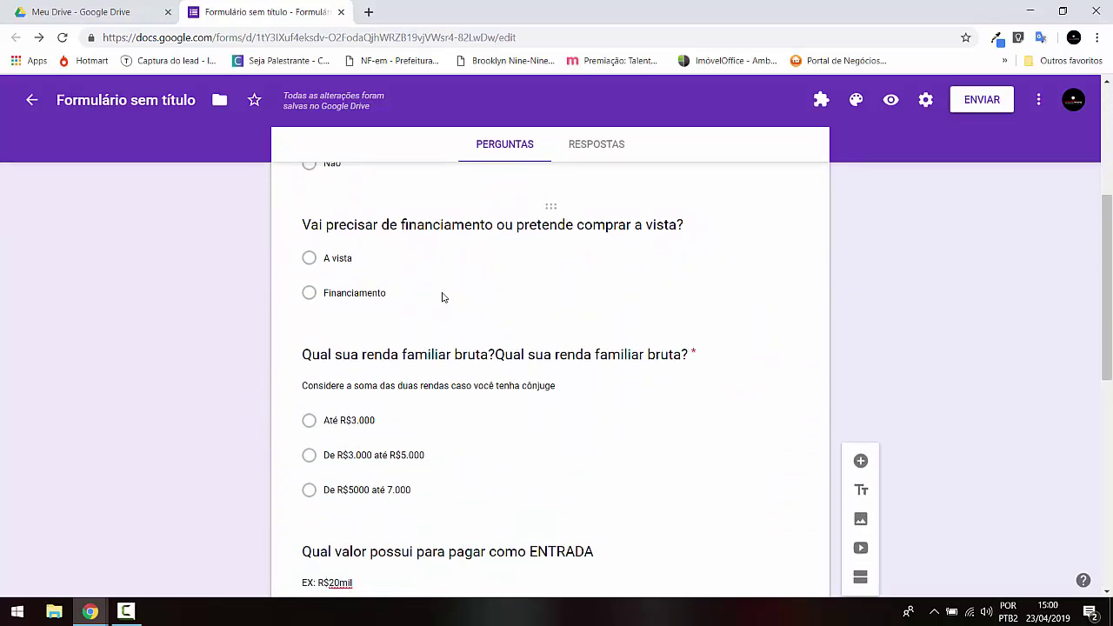
scroll(442, 298, "down", 1)
scroll(442, 297, "up", 2)
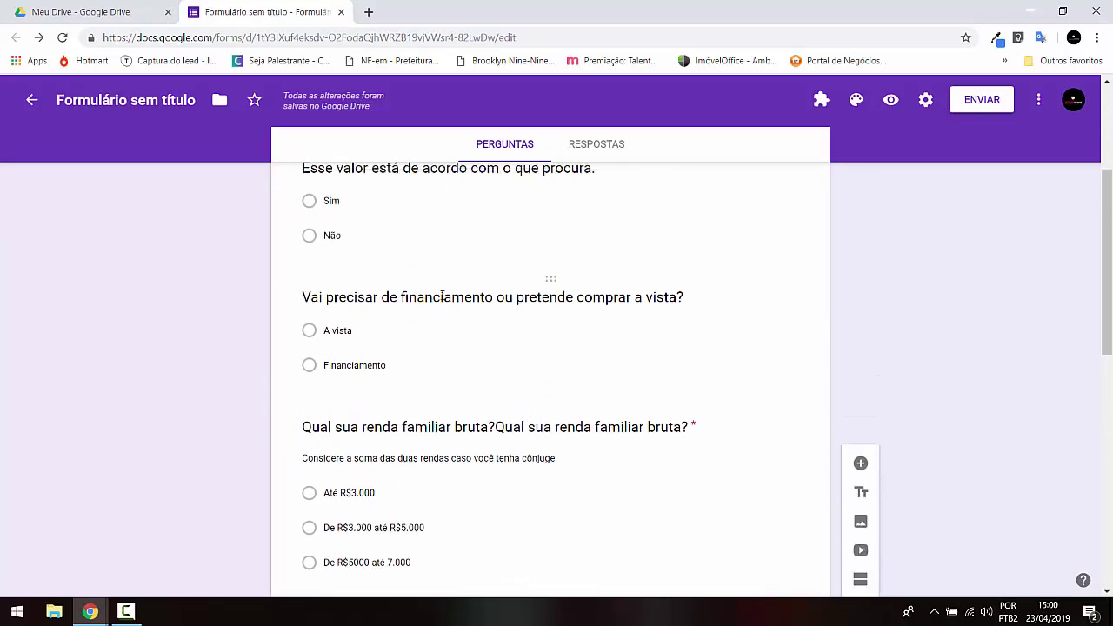
scroll(441, 297, "up", 2)
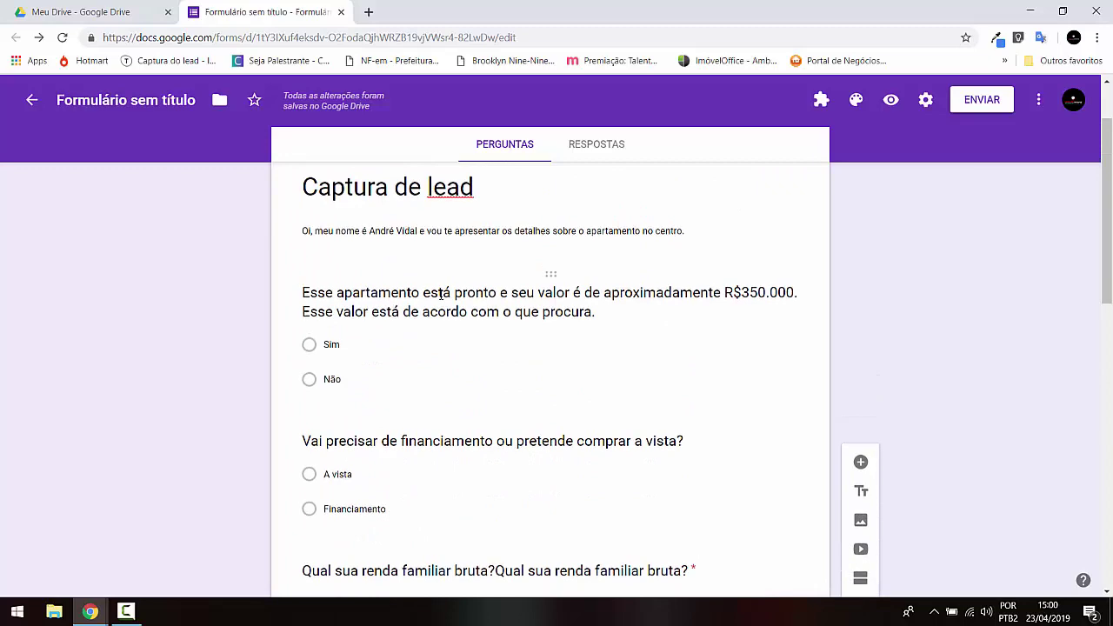
scroll(418, 309, "down", 2)
scroll(391, 323, "down", 2)
scroll(397, 323, "up", 2)
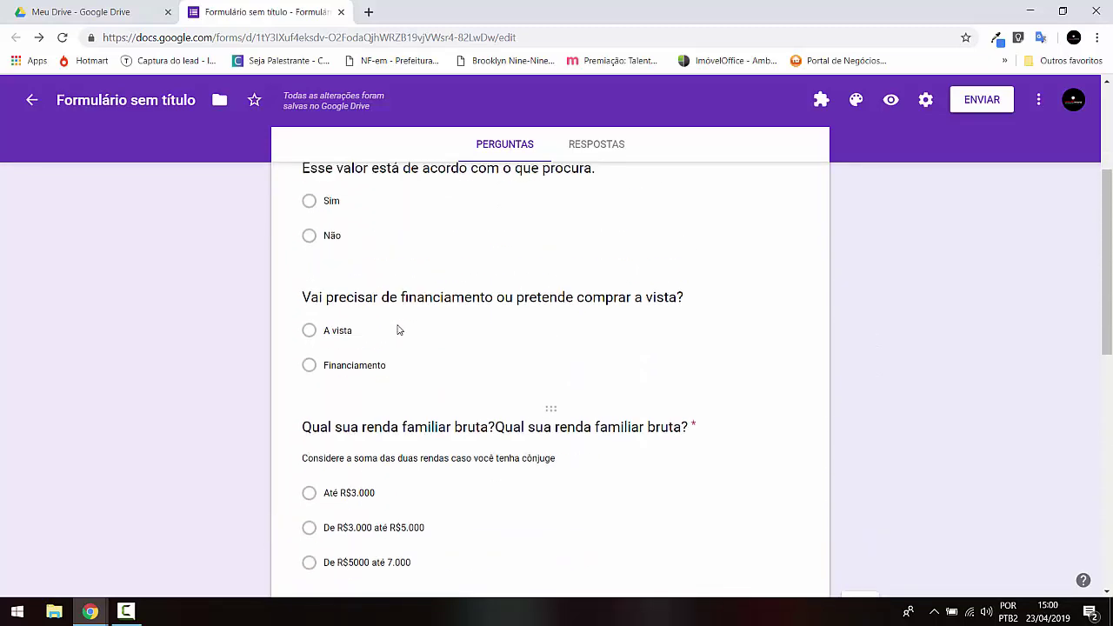
scroll(438, 310, "up", 3)
scroll(420, 328, "down", 1)
scroll(426, 317, "down", 1)
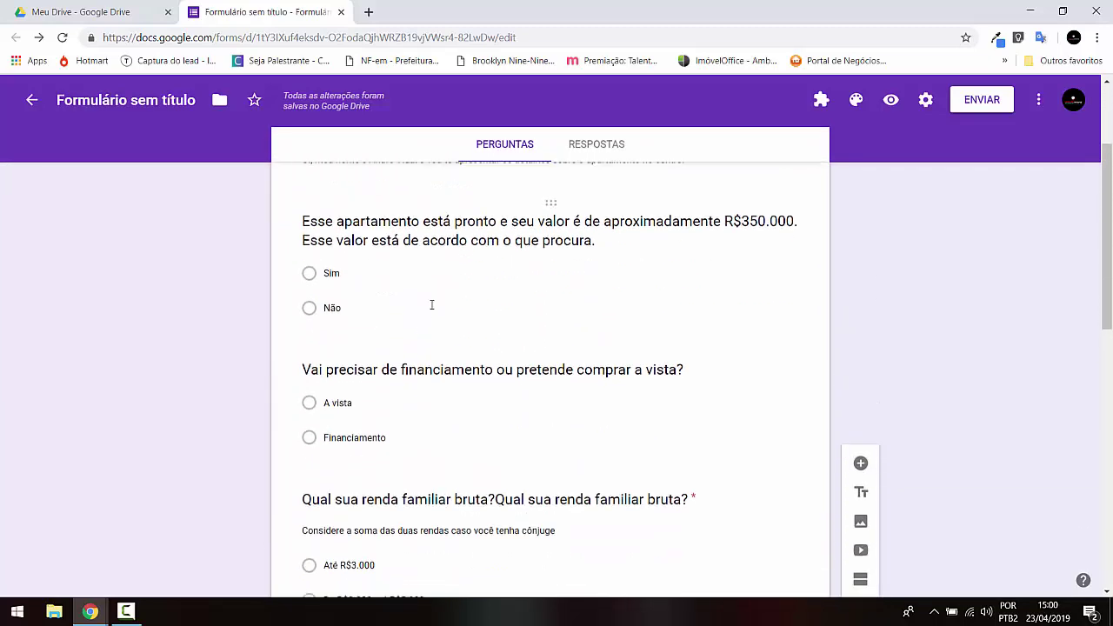
scroll(429, 307, "down", 5)
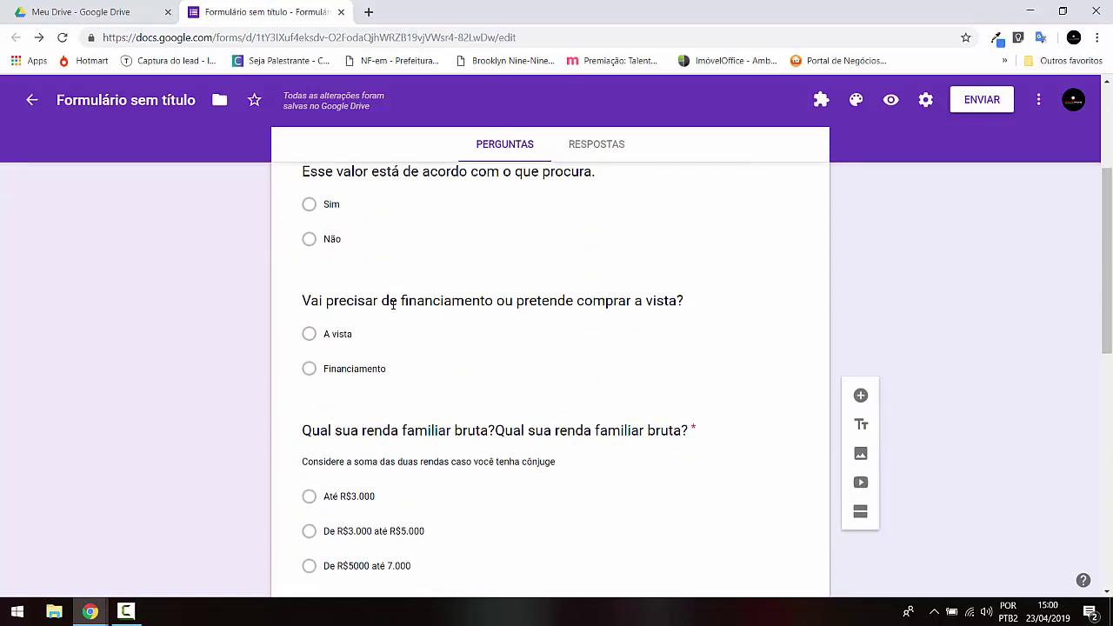
scroll(417, 301, "down", 4)
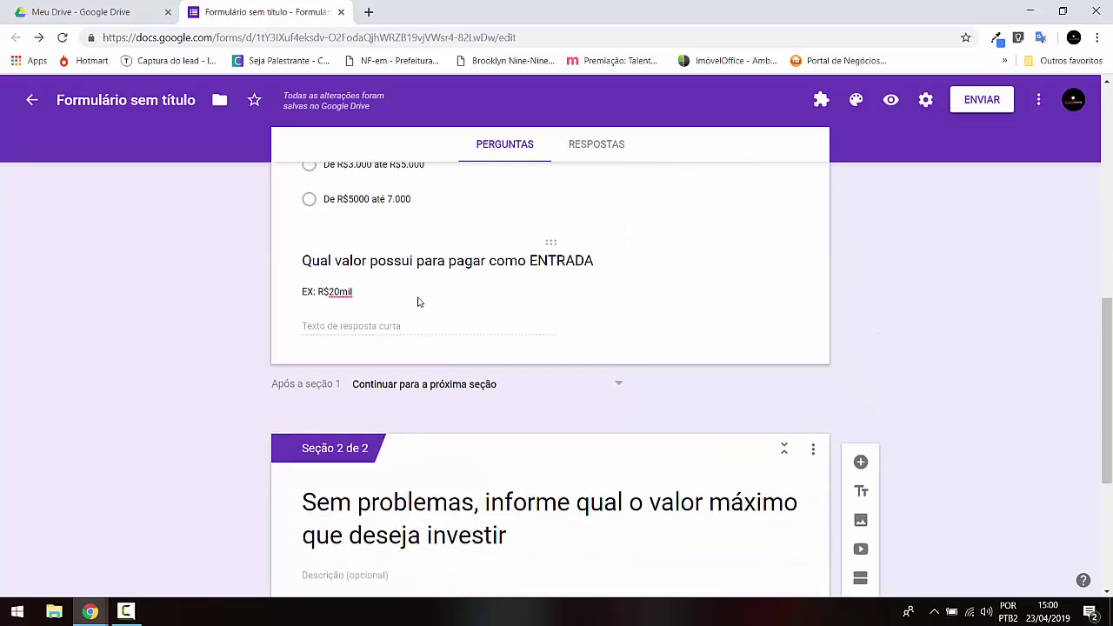
scroll(519, 288, "up", 9)
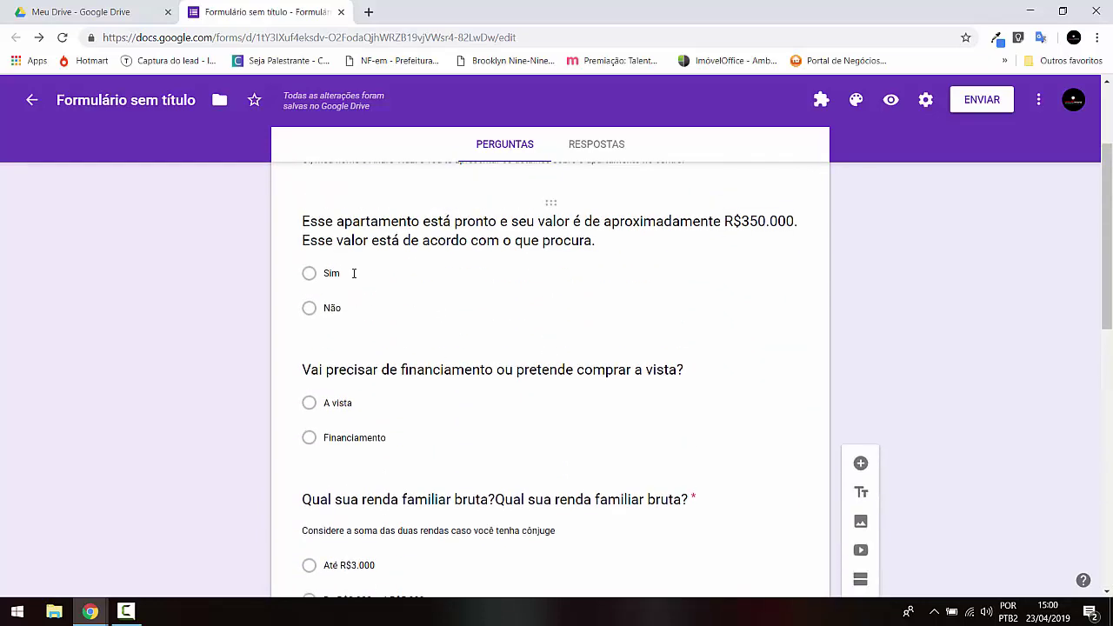
scroll(360, 273, "up", 2)
scroll(365, 252, "down", 2)
Enable answer-based section branching on the R$350.000 price question and route "Não" to section 2, "Sem problemas, informe qual o valor máximo que deseja investir"
left_click(311, 314)
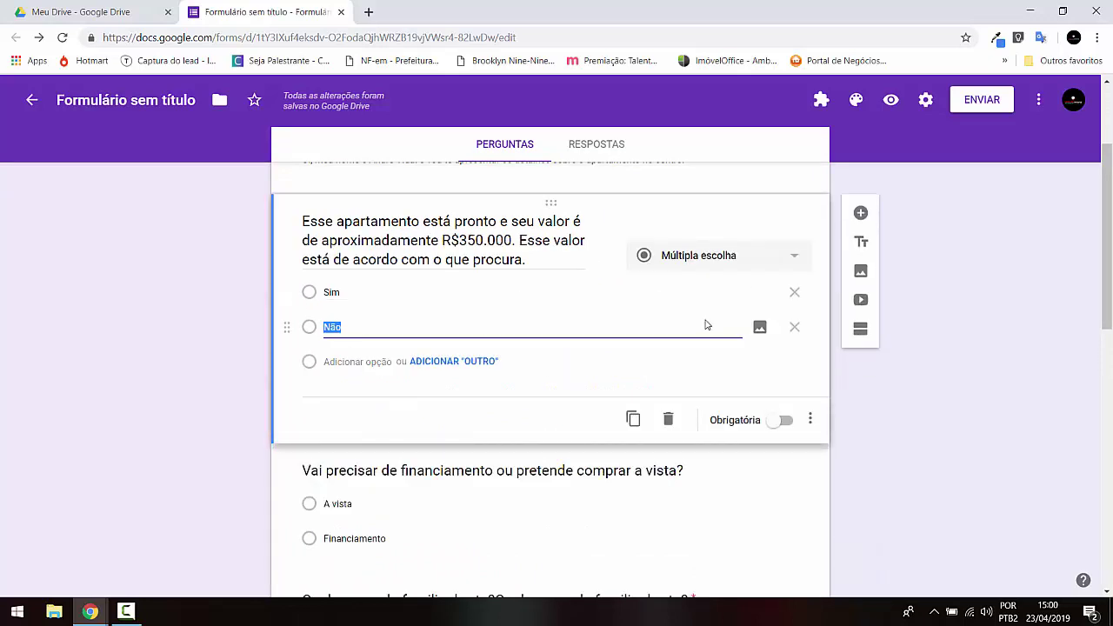
scroll(535, 358, "down", 8)
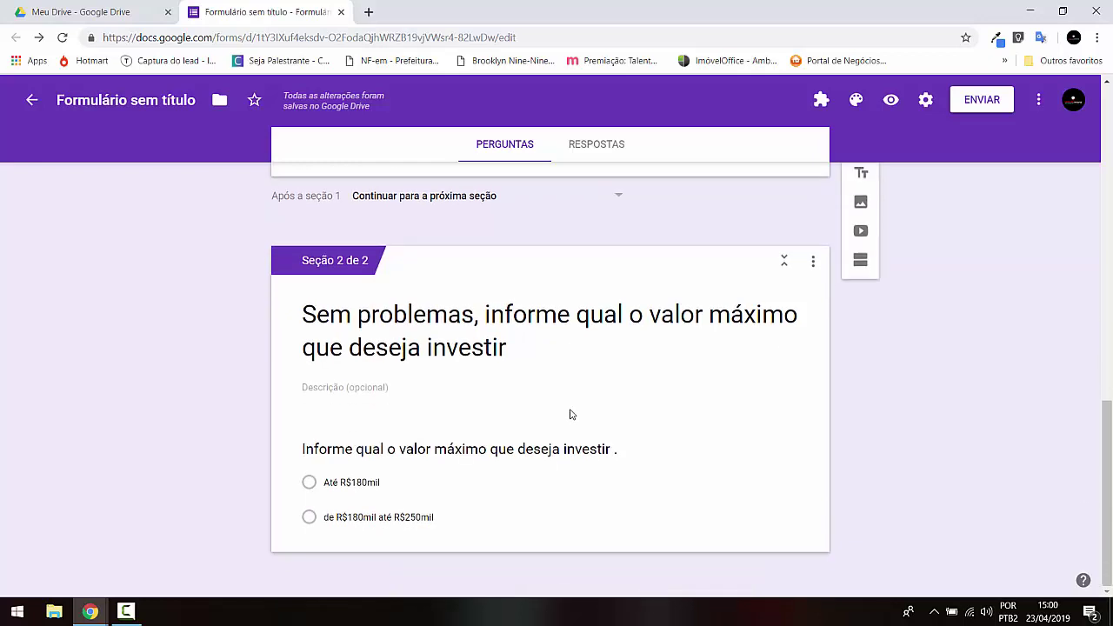
scroll(569, 409, "up", 5)
scroll(563, 407, "up", 5)
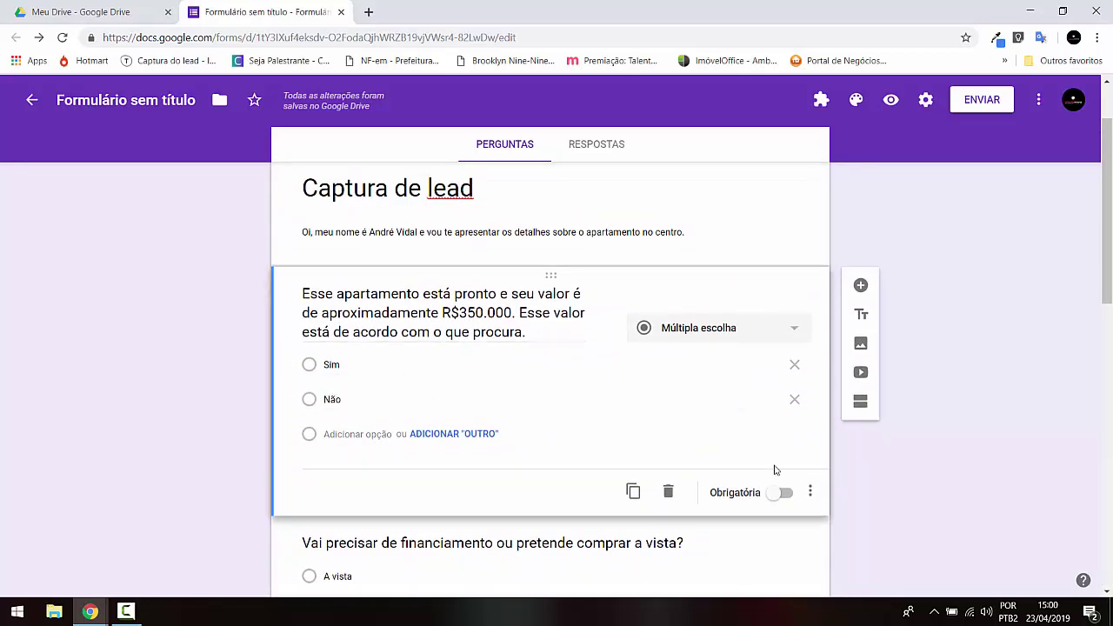
left_click(810, 494)
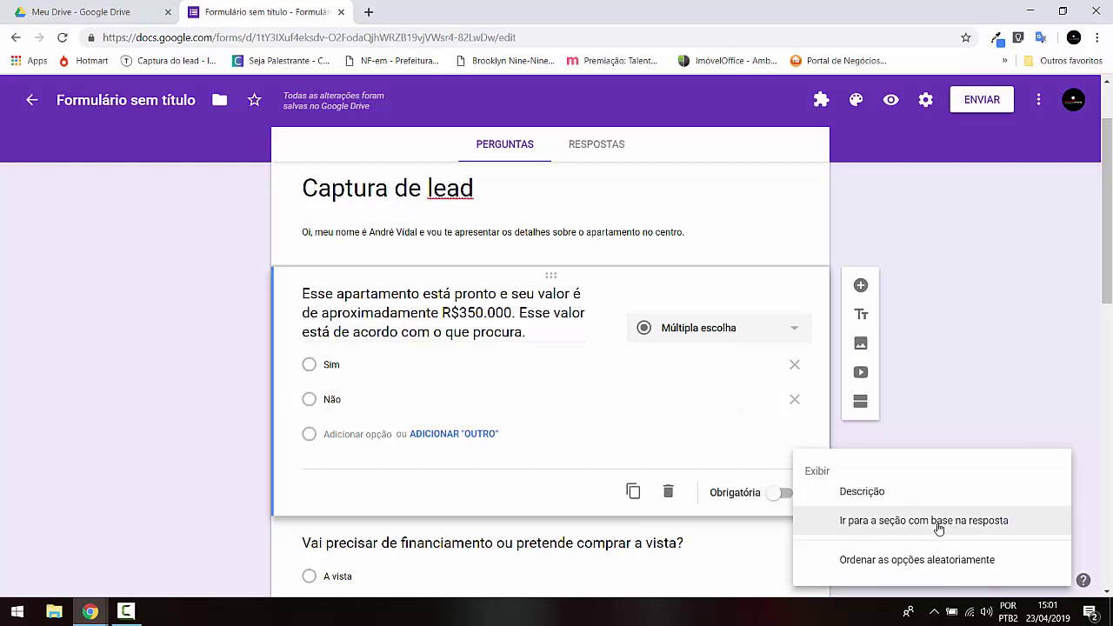
left_click(808, 489)
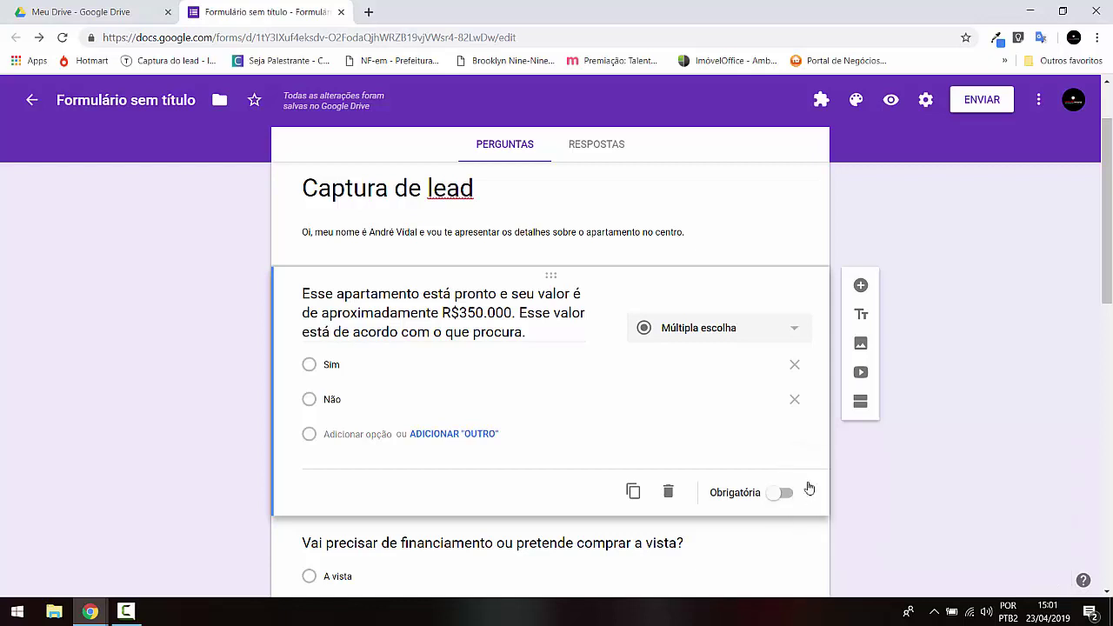
left_click(808, 489)
left_click(880, 521)
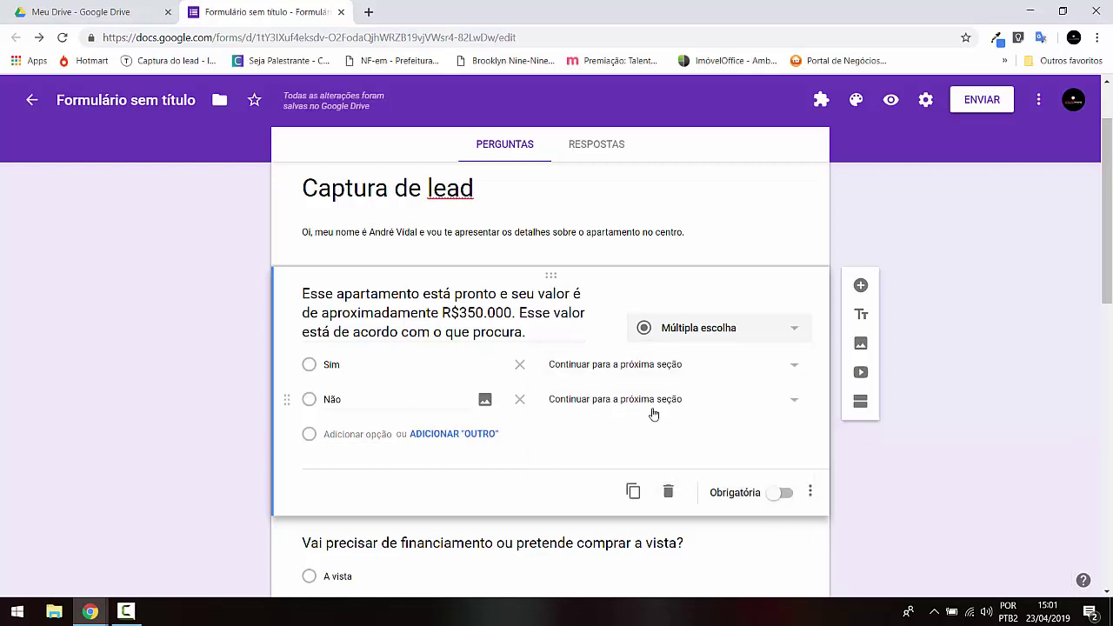
left_click(798, 405)
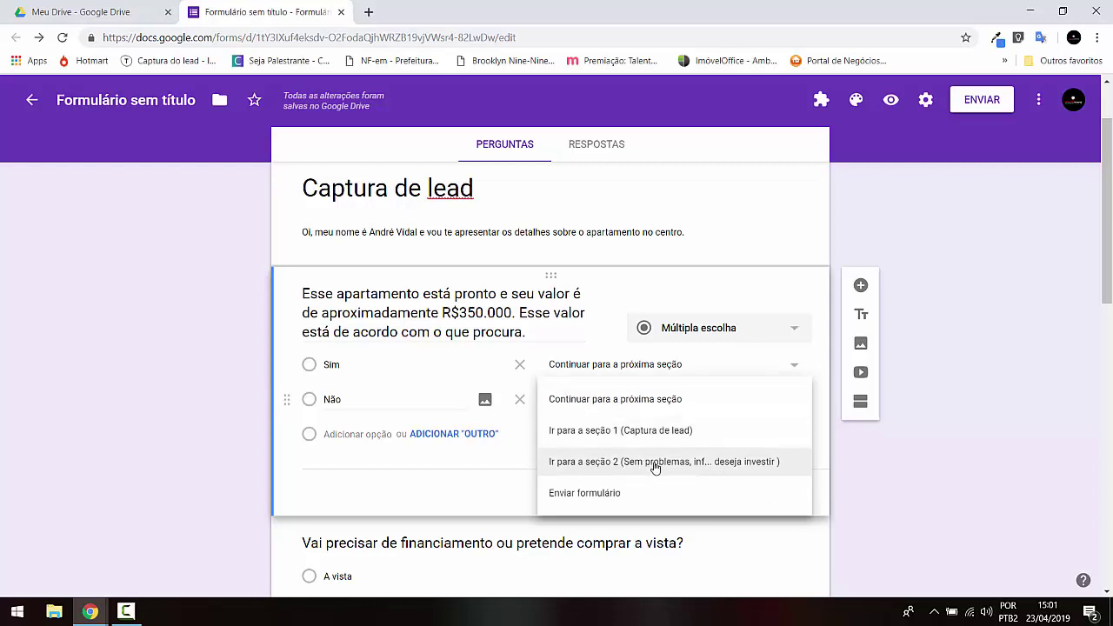
left_click(735, 469)
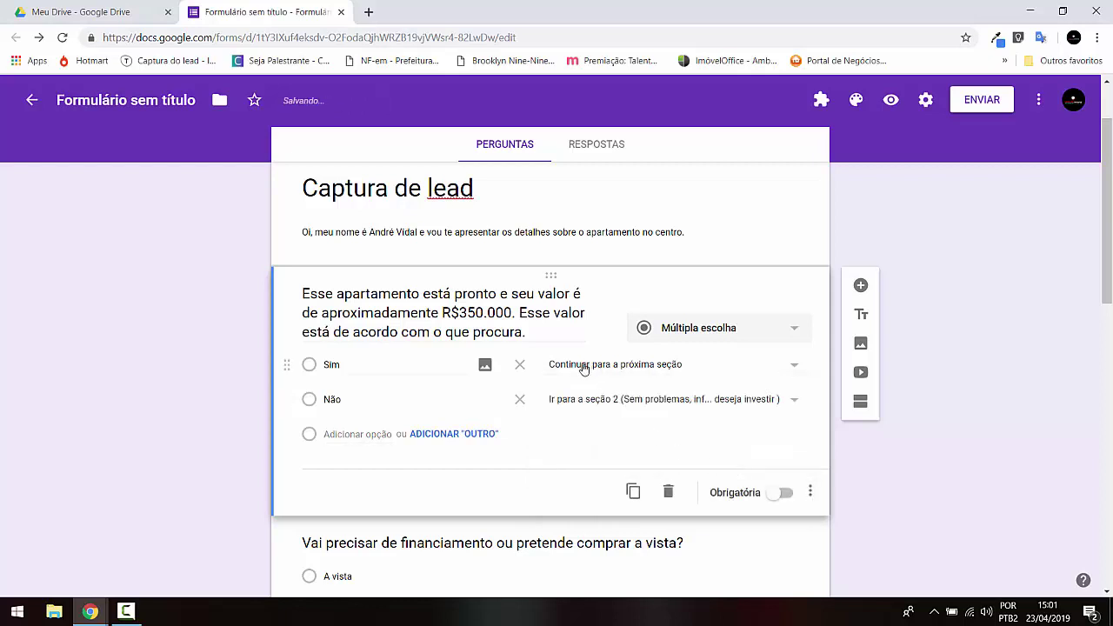
Insert a new section directly after the R$350.000 price question, so the financing, income and down-payment questions fall into it
scroll(478, 365, "down", 3)
scroll(366, 364, "up", 1)
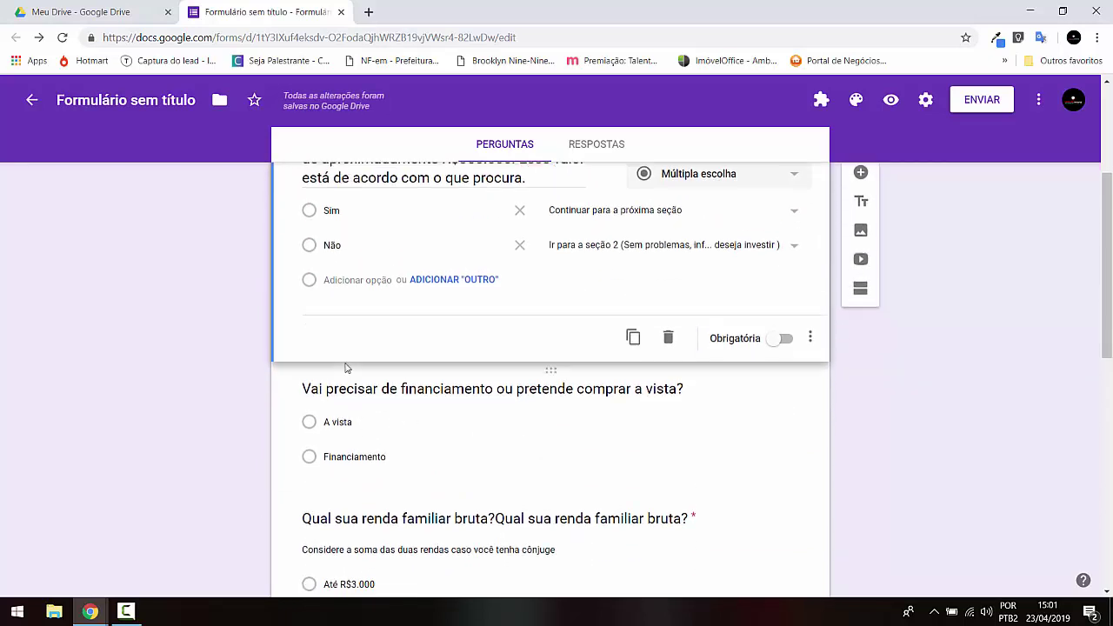
scroll(345, 367, "down", 2)
scroll(339, 339, "down", 2)
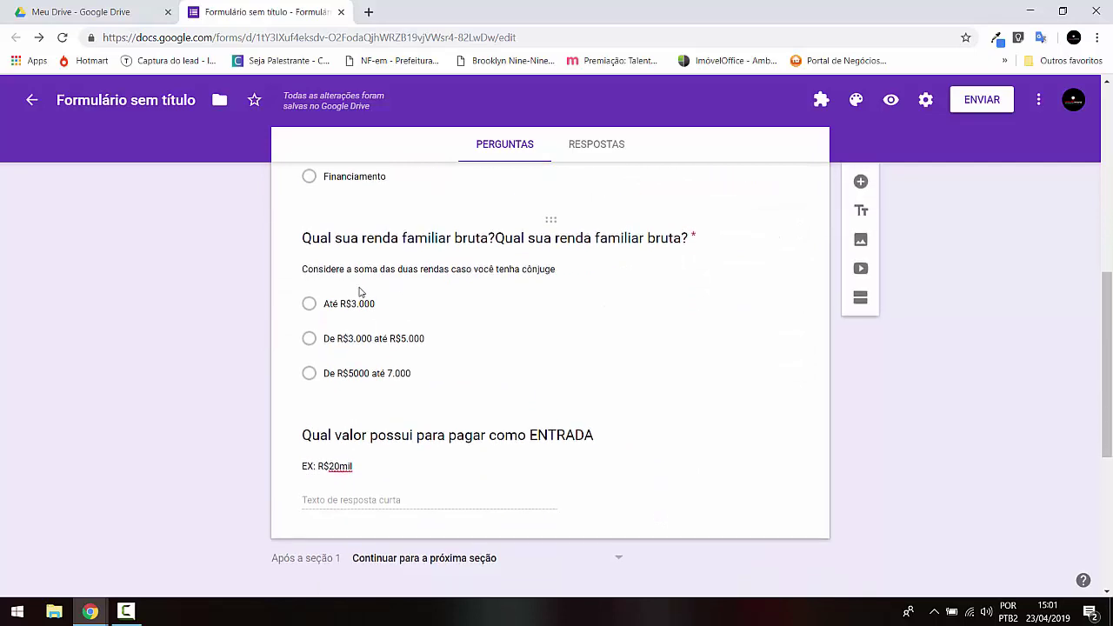
scroll(479, 280, "up", 5)
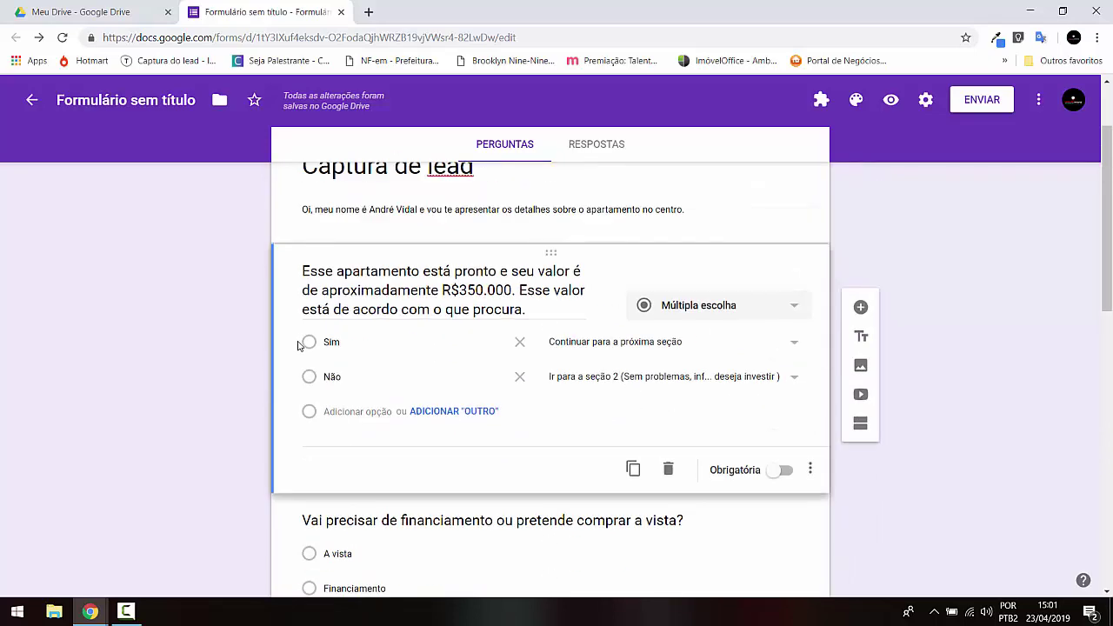
scroll(216, 357, "down", 3)
scroll(217, 356, "down", 6)
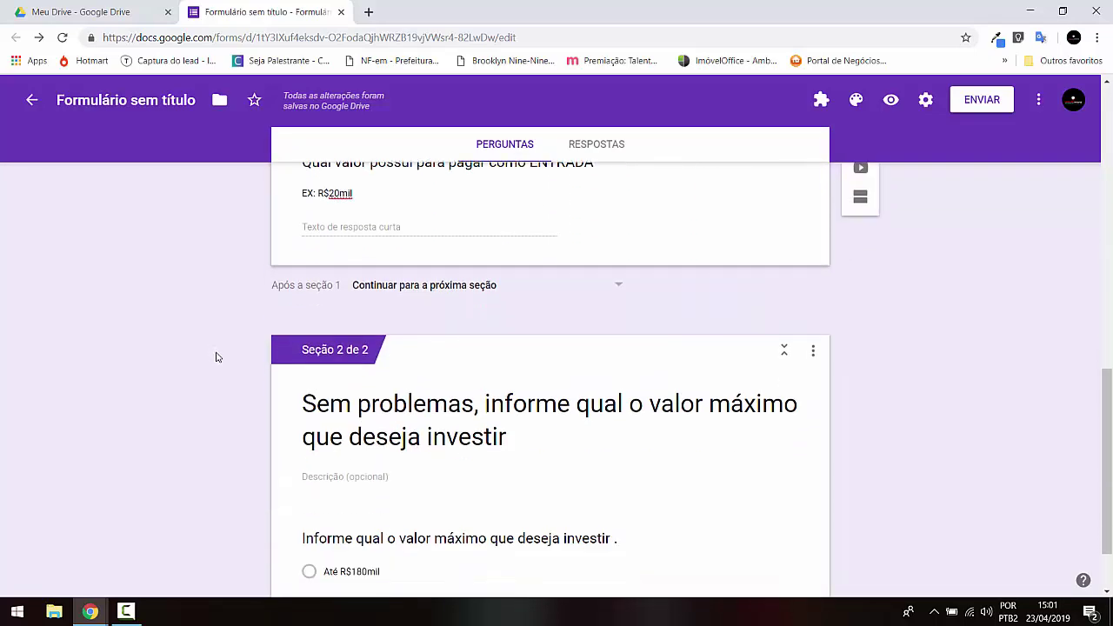
scroll(270, 368, "up", 2)
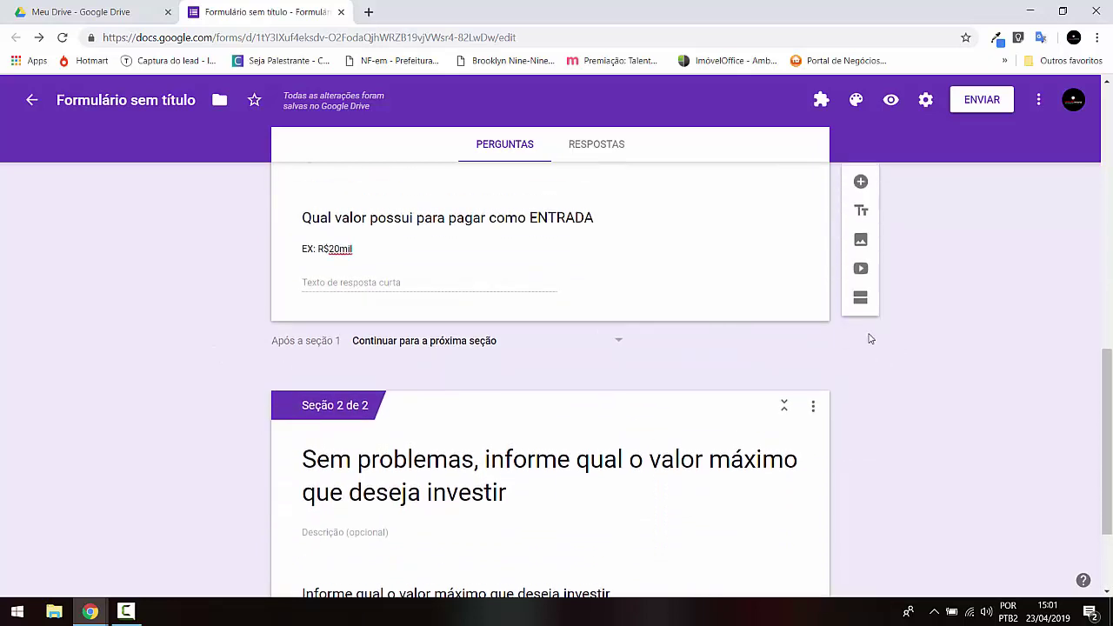
left_click(860, 299)
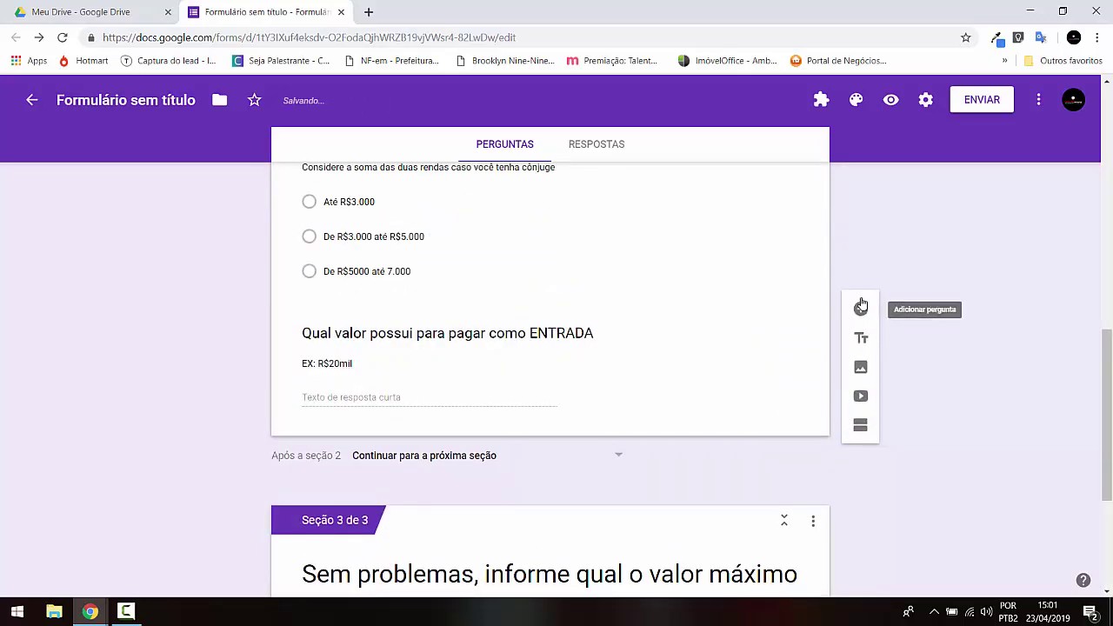
Examine the order of the three sections and which questions each contains, comparing them with the "Sim" and "Não" answers
scroll(254, 409, "down", 3)
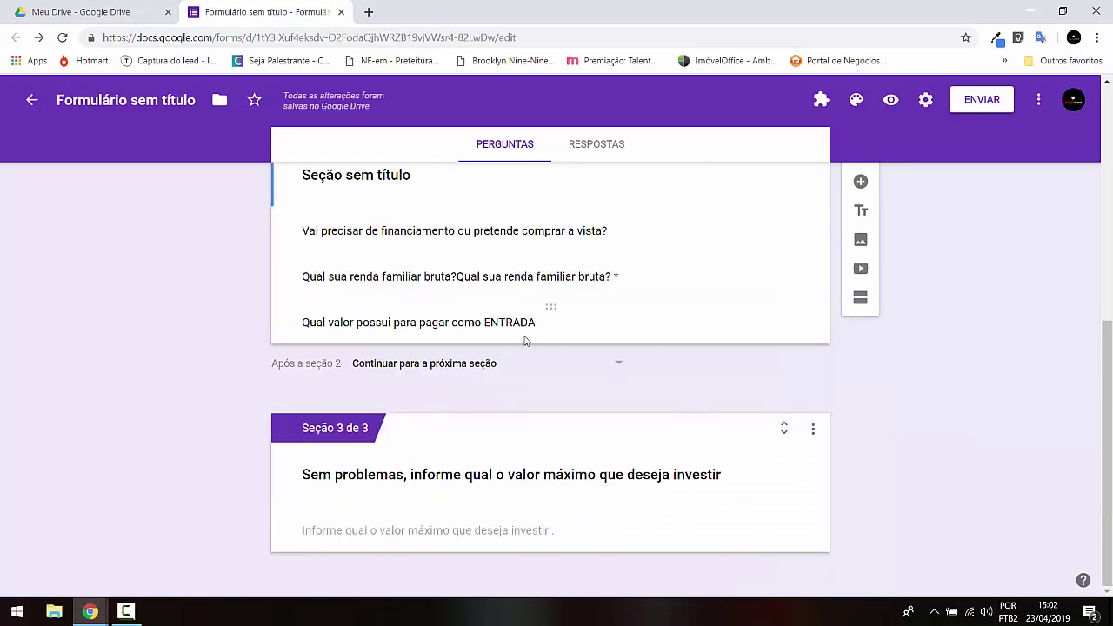
scroll(525, 340, "up", 10)
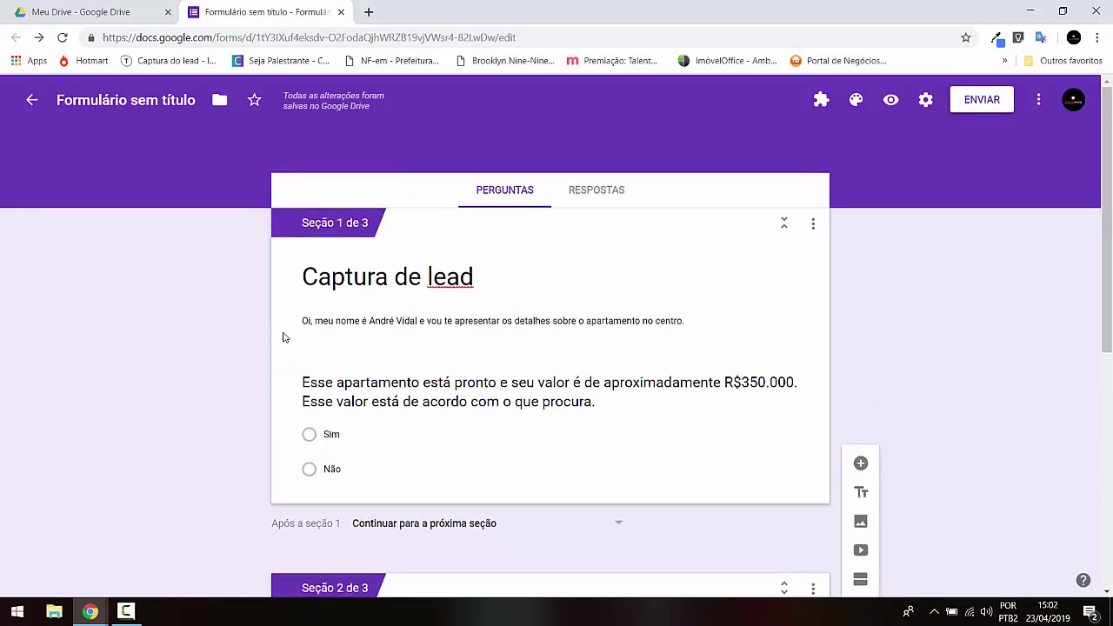
scroll(345, 276, "down", 1)
scroll(345, 275, "up", 1)
scroll(658, 348, "down", 1)
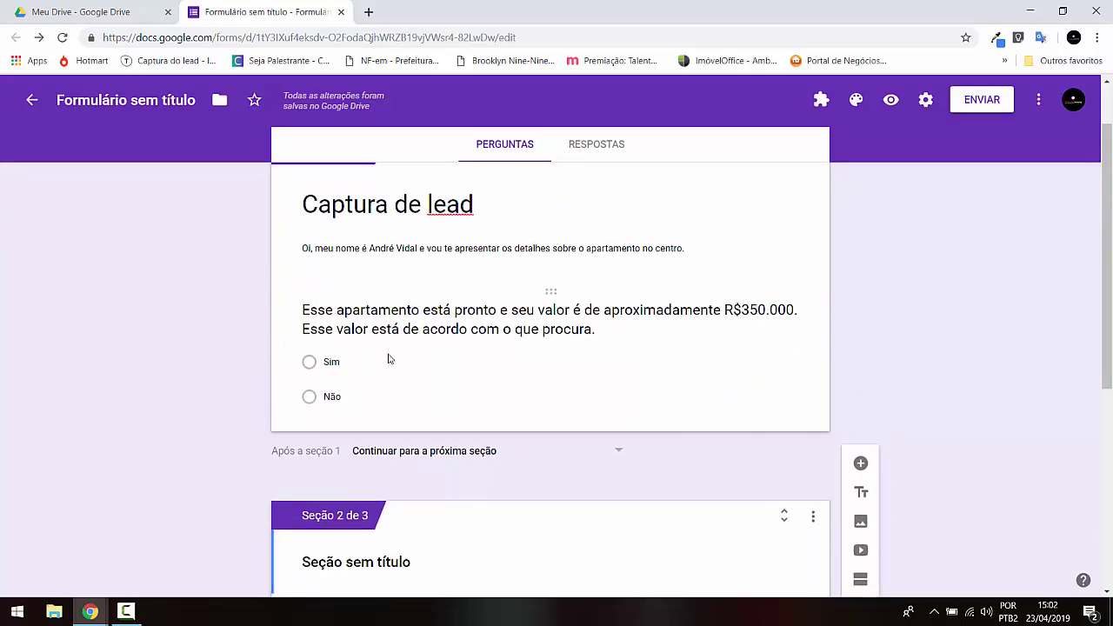
scroll(312, 331, "down", 3)
scroll(311, 331, "down", 1)
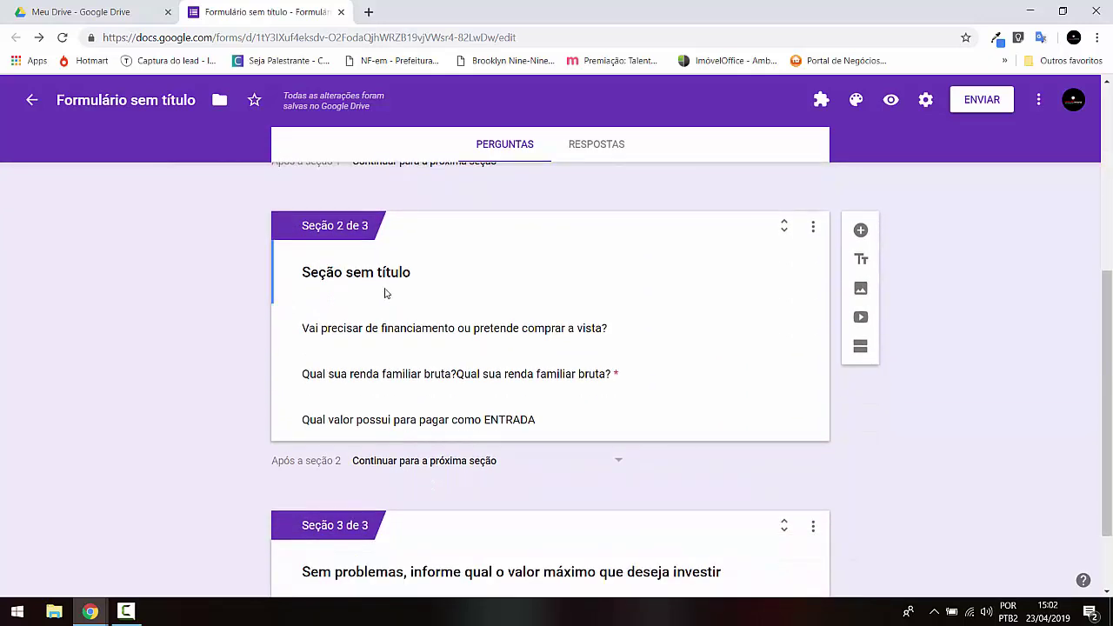
scroll(412, 309, "up", 3)
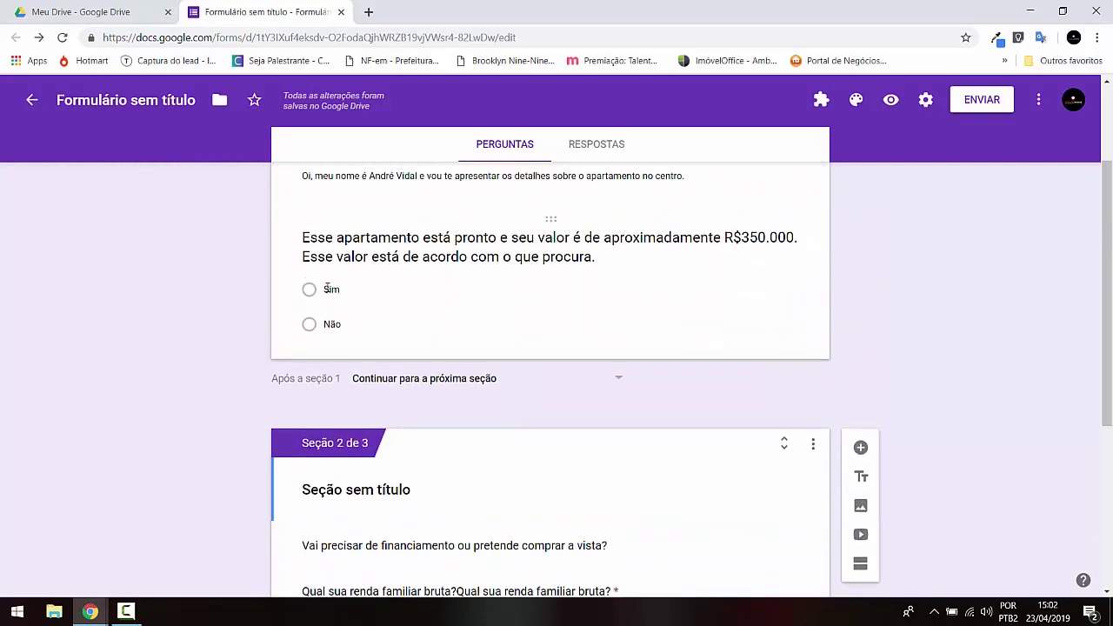
scroll(305, 296, "down", 4)
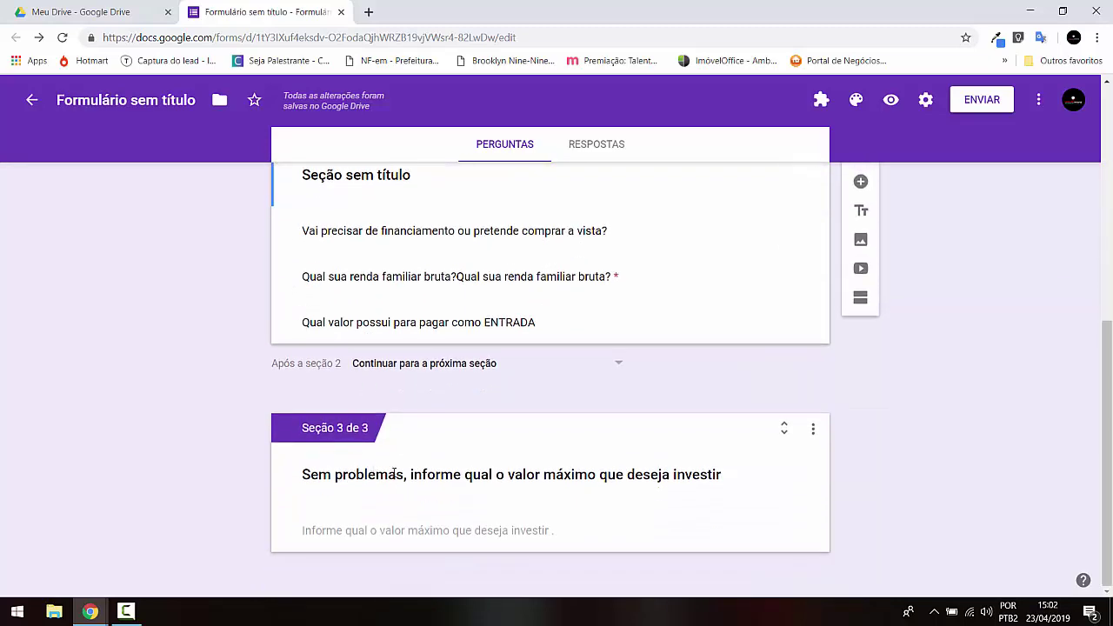
scroll(337, 381, "up", 4)
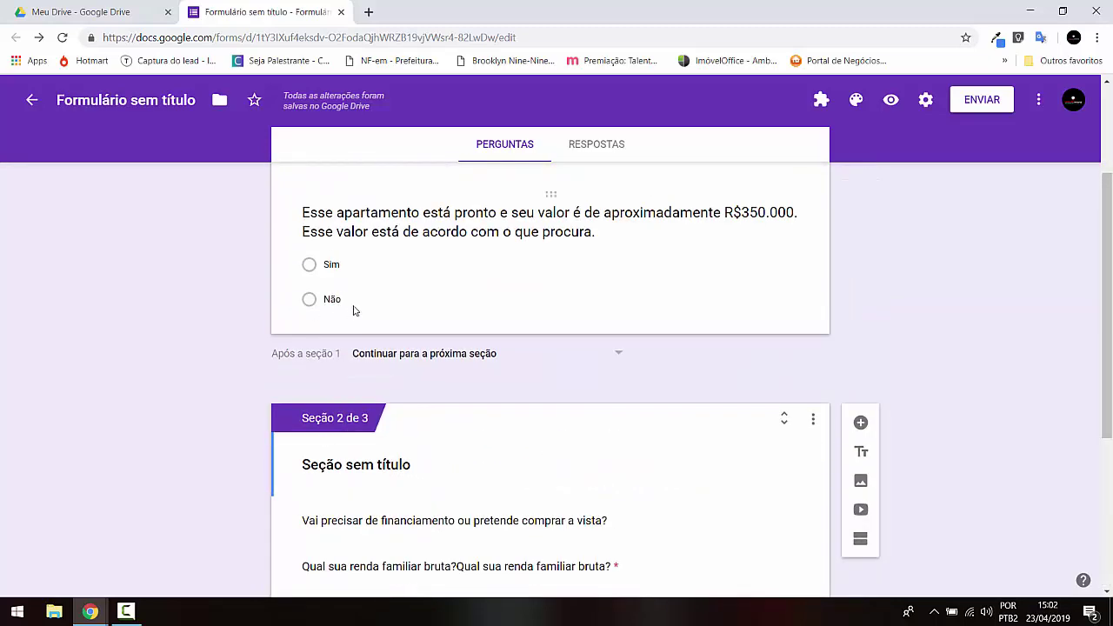
Route the "Sim" answer of the R$350.000 price question to section 2, "Seção sem título"
left_click(365, 269)
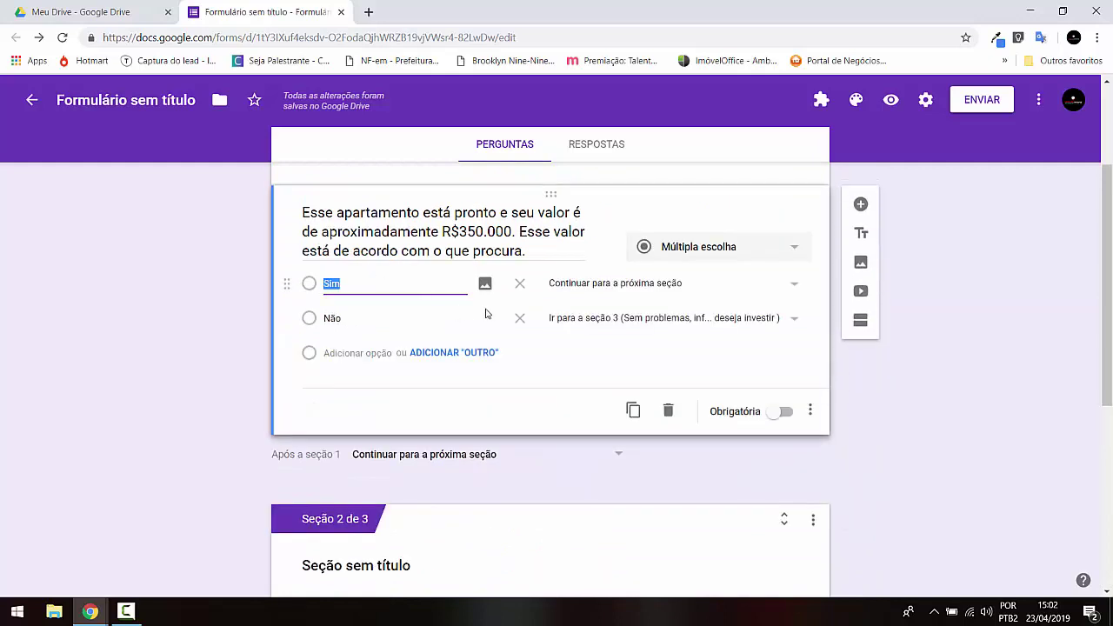
left_click(790, 287)
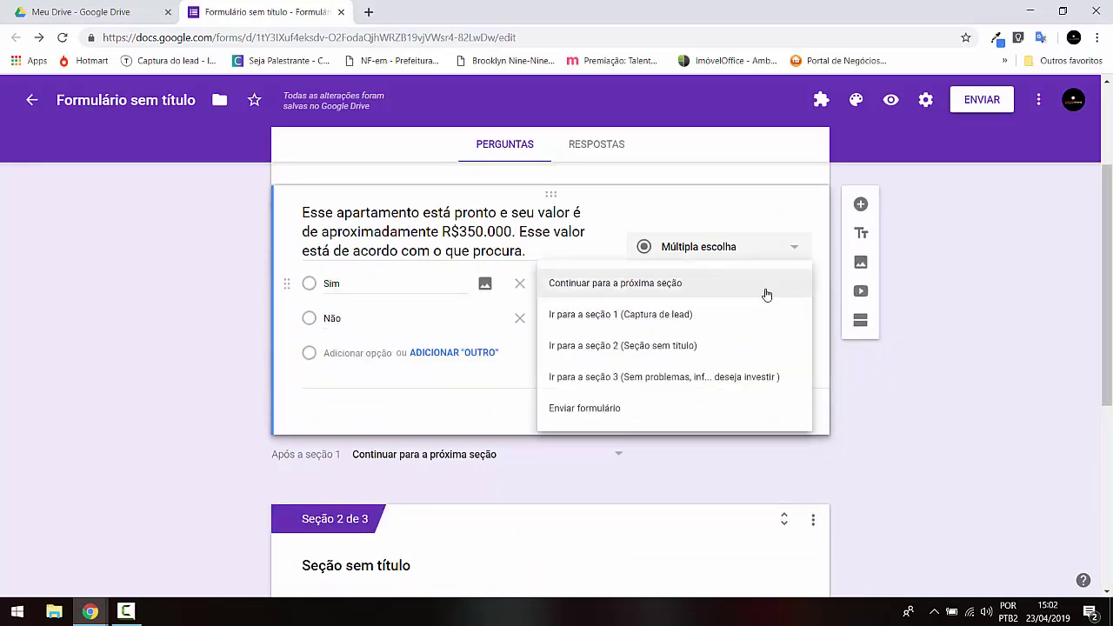
left_click(617, 347)
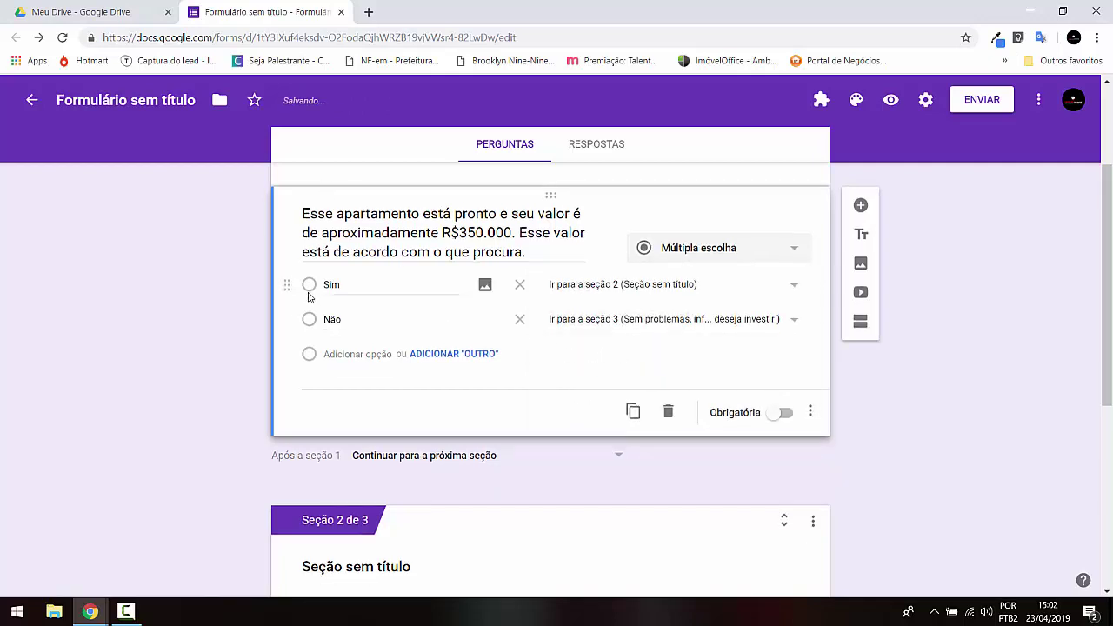
scroll(310, 298, "up", 2)
scroll(315, 387, "down", 1)
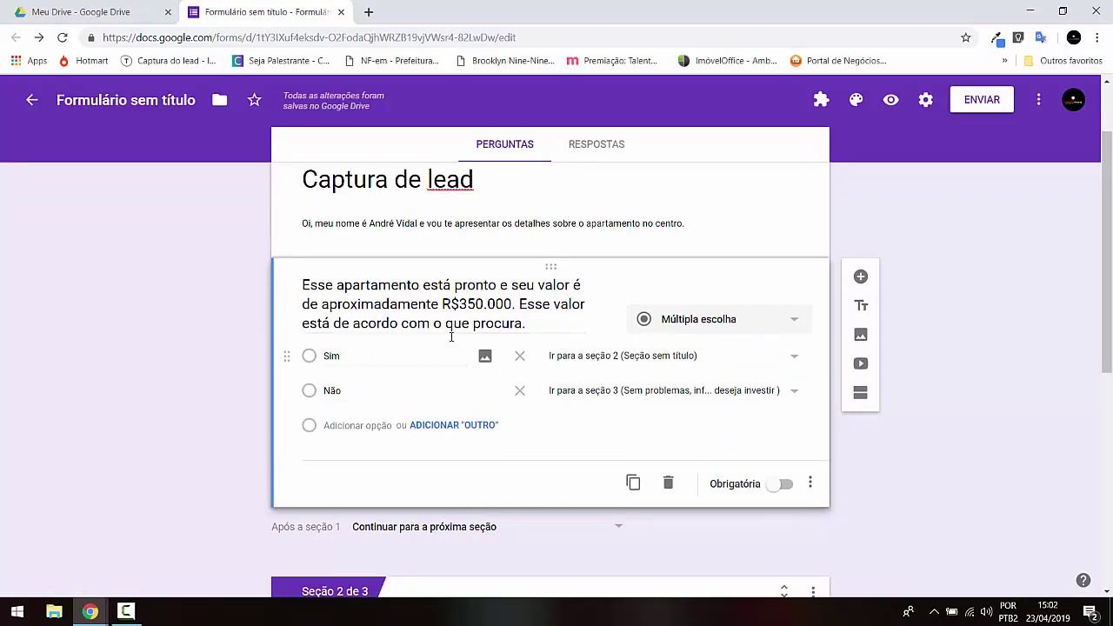
Examine the questions in sections 2 and 3 against the routing of the R$350.000 price question
scroll(418, 313, "down", 2)
scroll(380, 288, "up", 1)
scroll(379, 287, "down", 5)
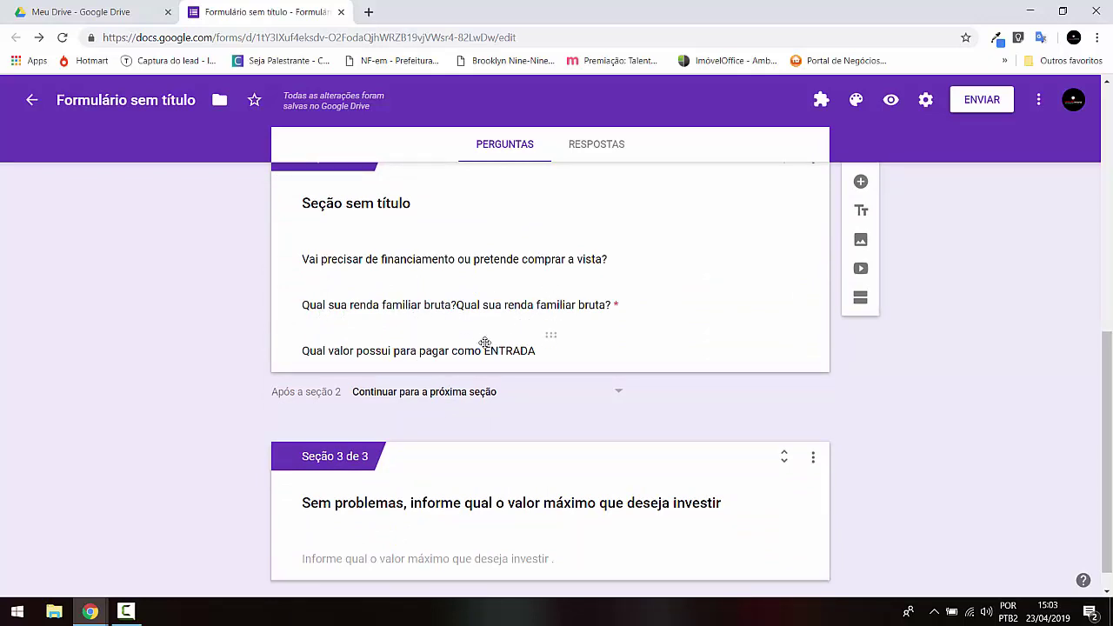
scroll(488, 345, "up", 4)
scroll(365, 276, "down", 4)
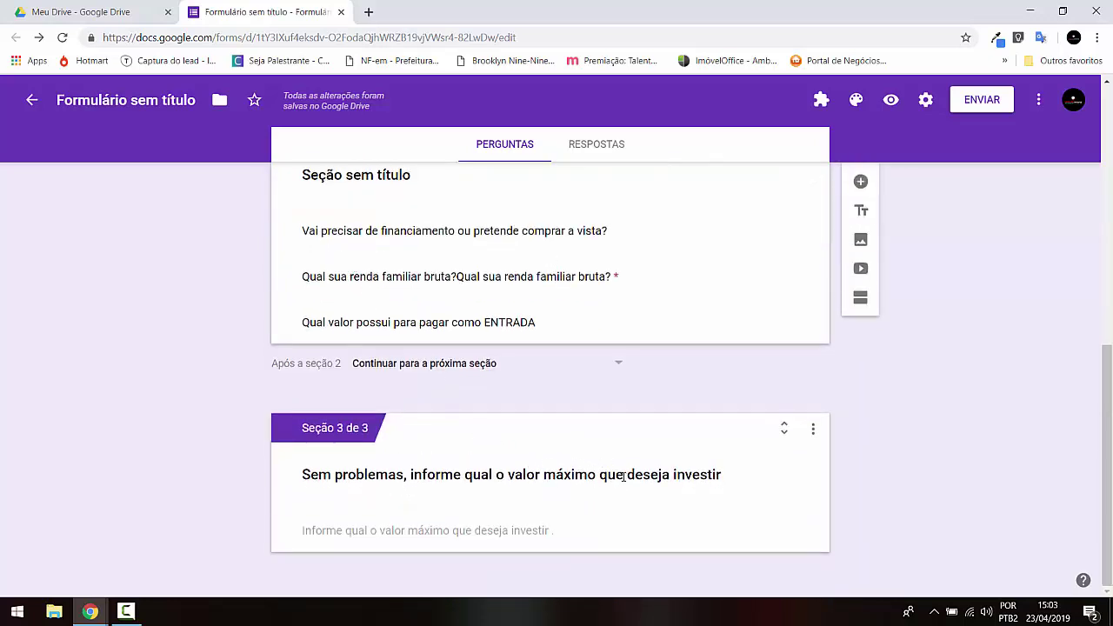
scroll(554, 455, "up", 1)
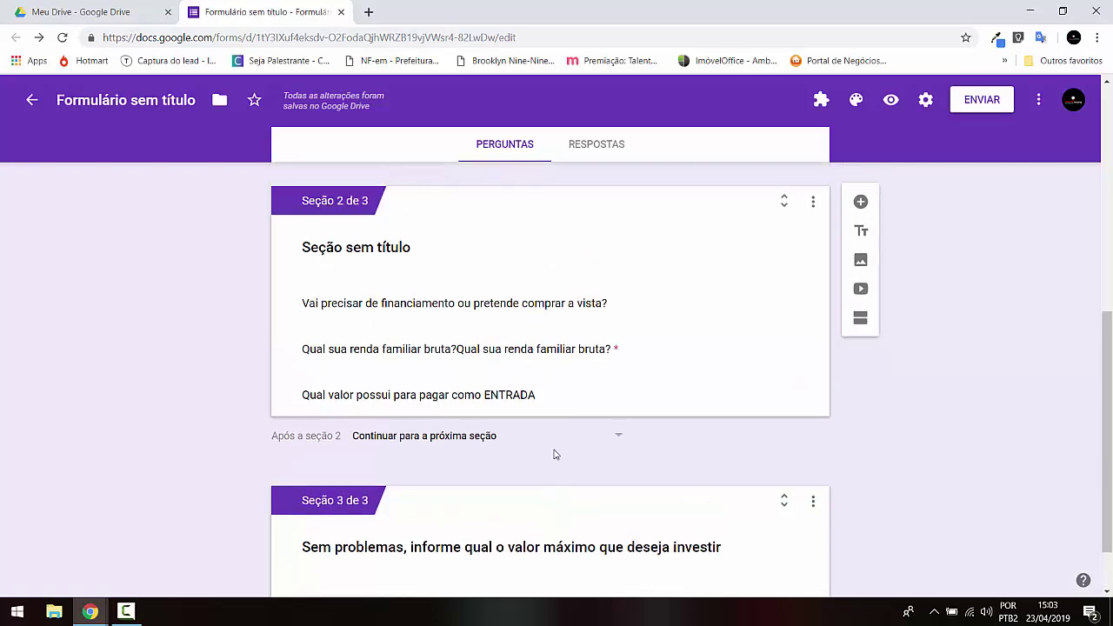
scroll(555, 453, "down", 1)
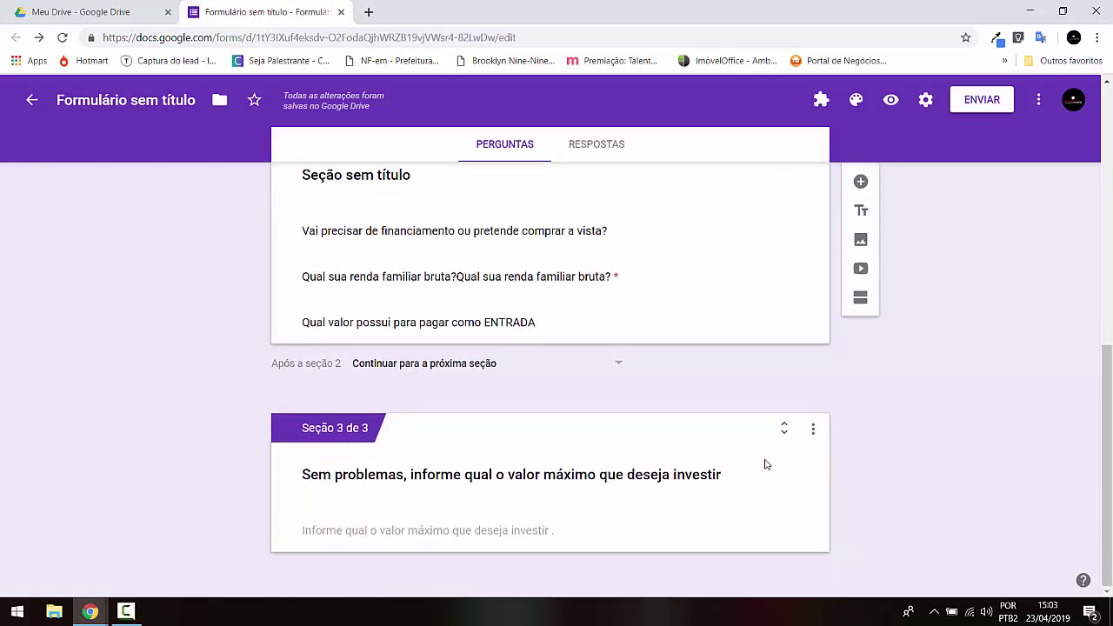
Expand section 3 and add the answer option "de R$ 250mil até R$ 350mil" to its maximum investment question
left_click_drag(308, 398, 281, 407)
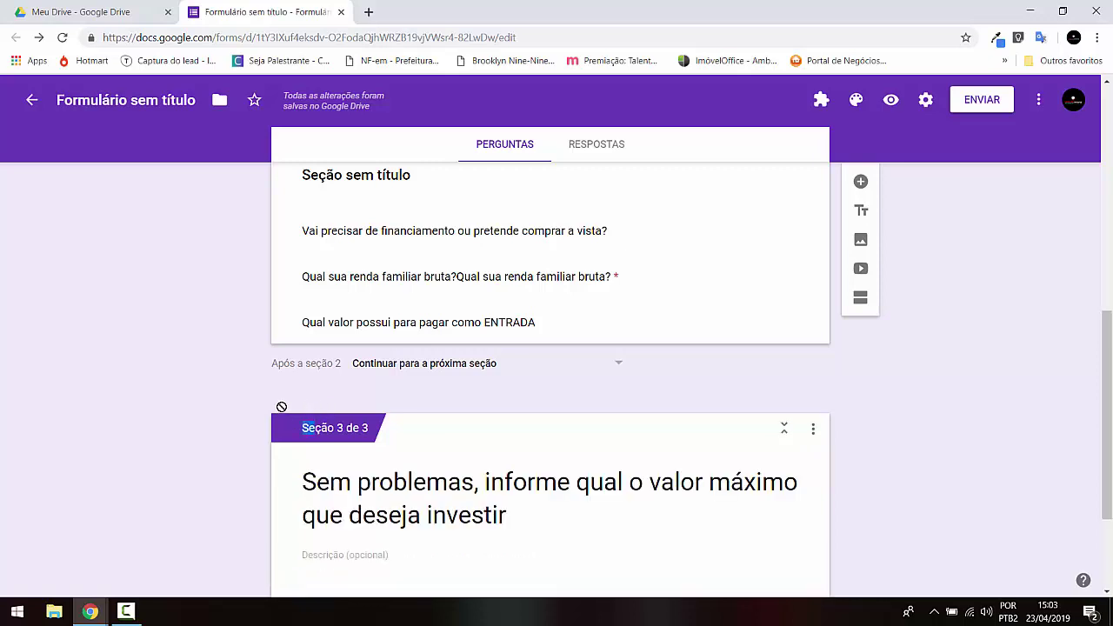
left_click(223, 447)
scroll(298, 457, "down", 2)
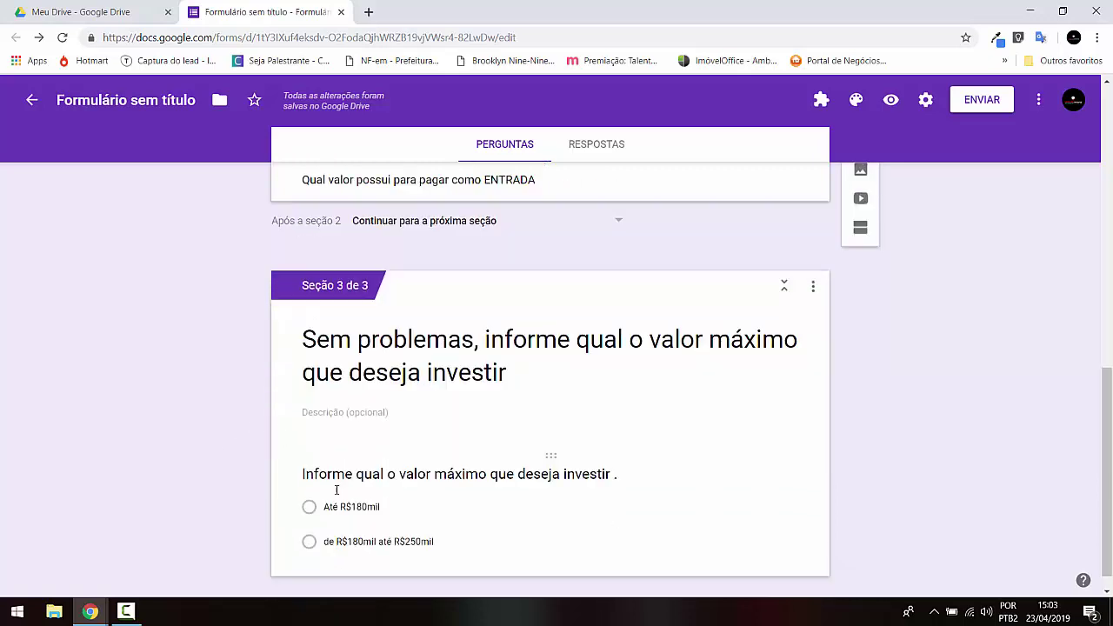
left_click(444, 517)
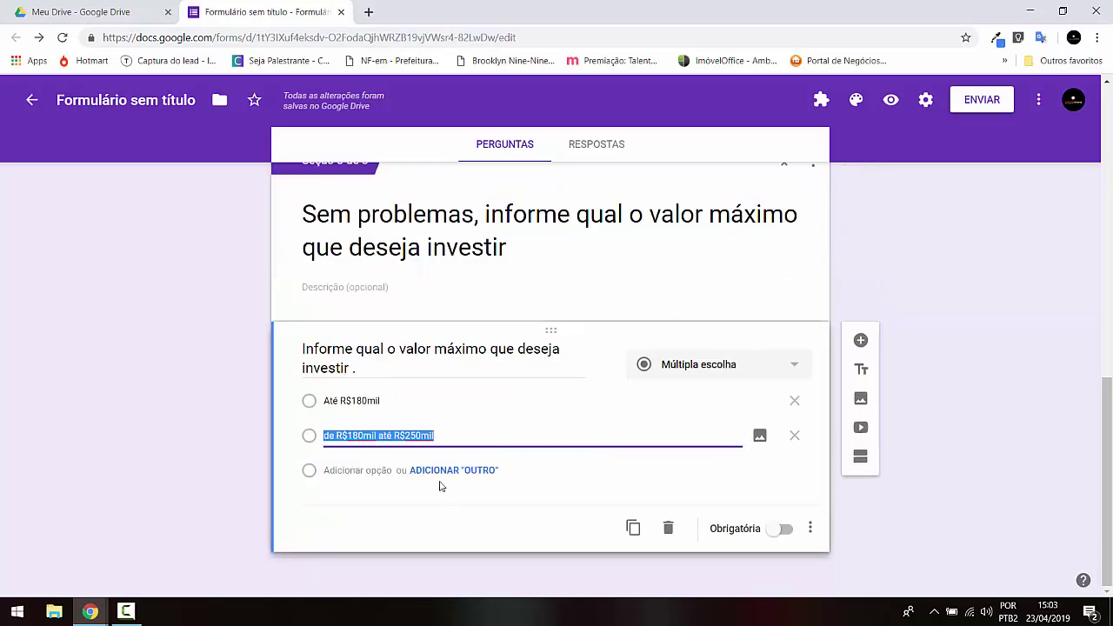
left_click(501, 429)
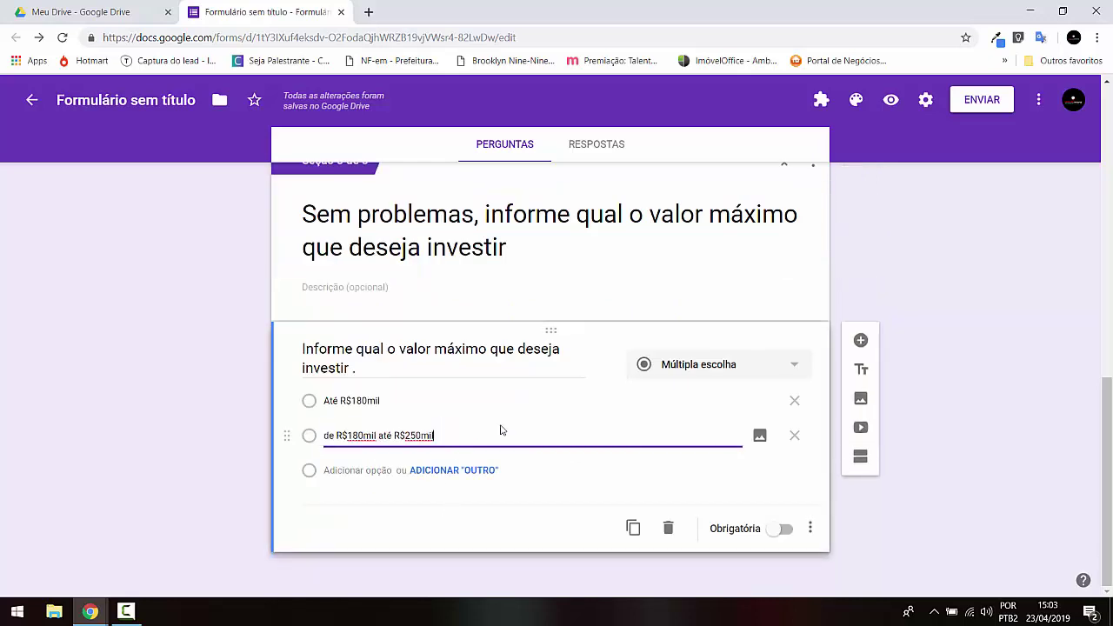
key("Return")
type("de R$ 250mil até R$ 350mil")
Review the answer options in section 3 and compare its position with section 2, "Seção sem título"
scroll(496, 425, "up", 2)
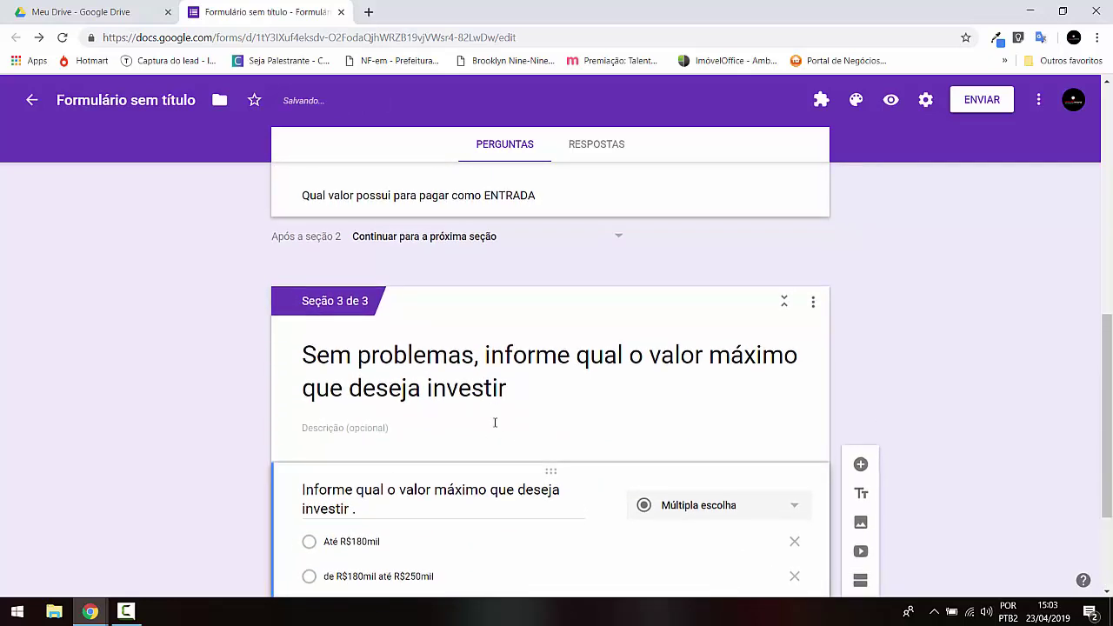
scroll(497, 425, "down", 3)
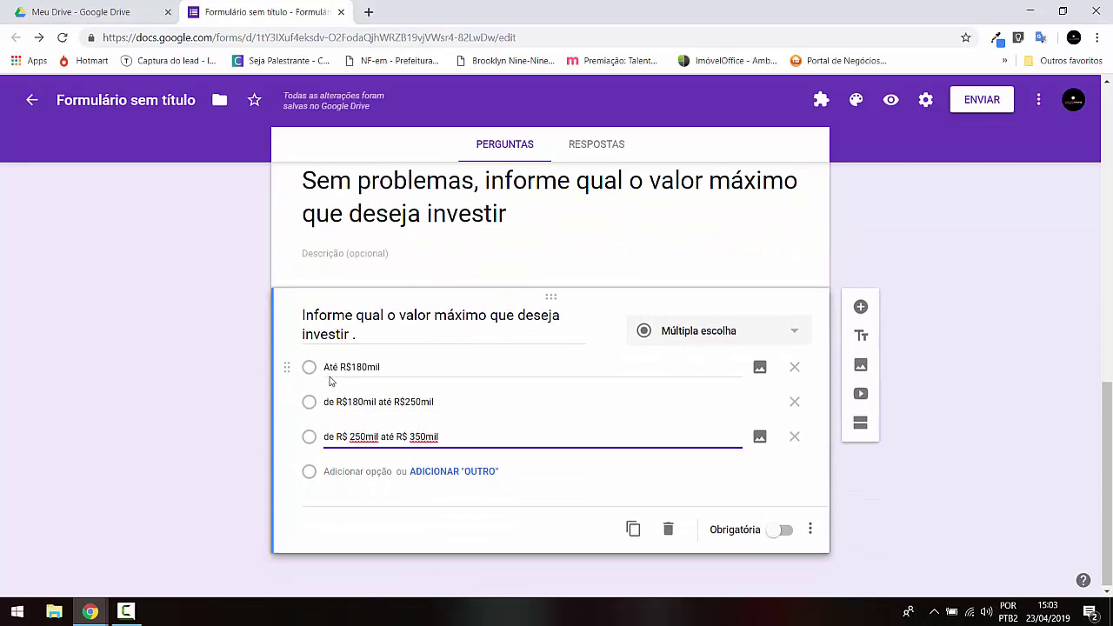
scroll(323, 387, "up", 4)
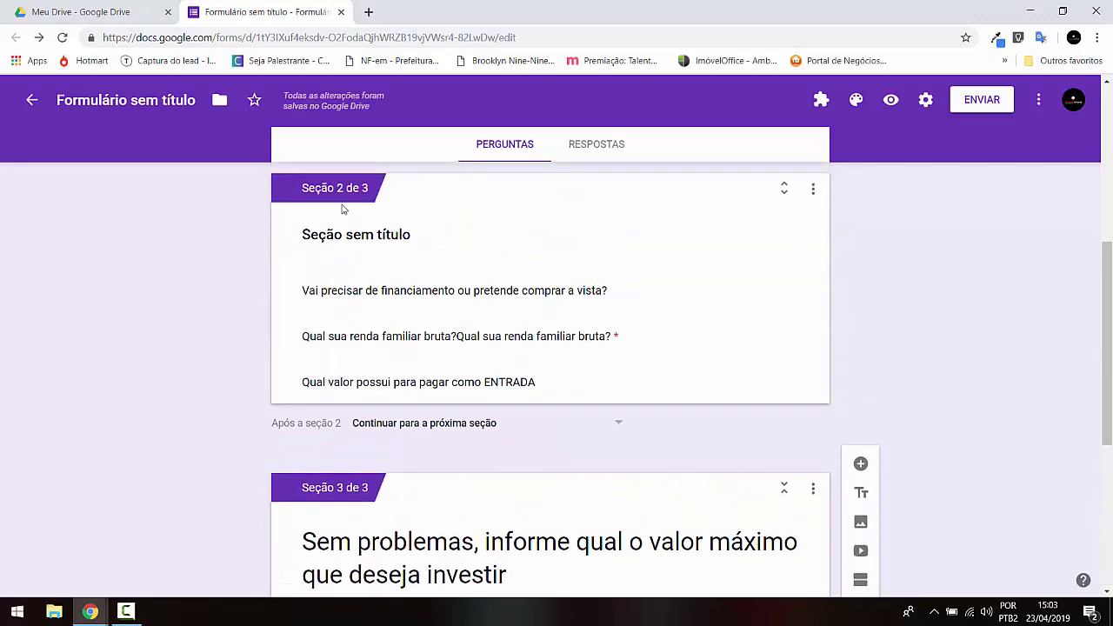
scroll(351, 263, "up", 1)
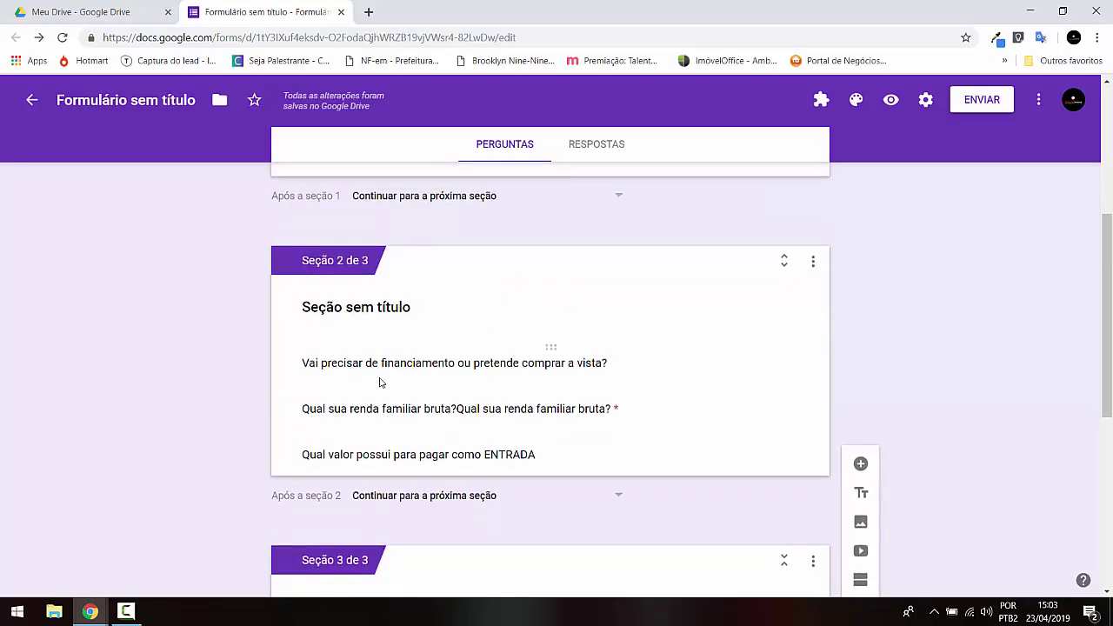
scroll(449, 342, "down", 3)
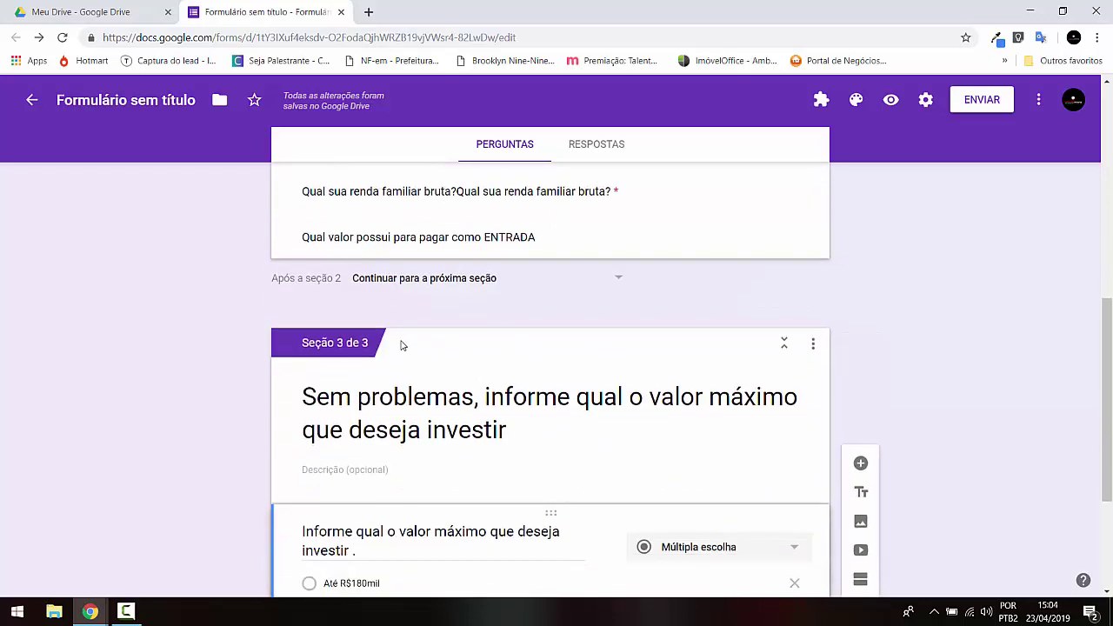
scroll(400, 342, "down", 1)
scroll(435, 382, "up", 2)
scroll(556, 430, "down", 1)
scroll(368, 378, "up", 2)
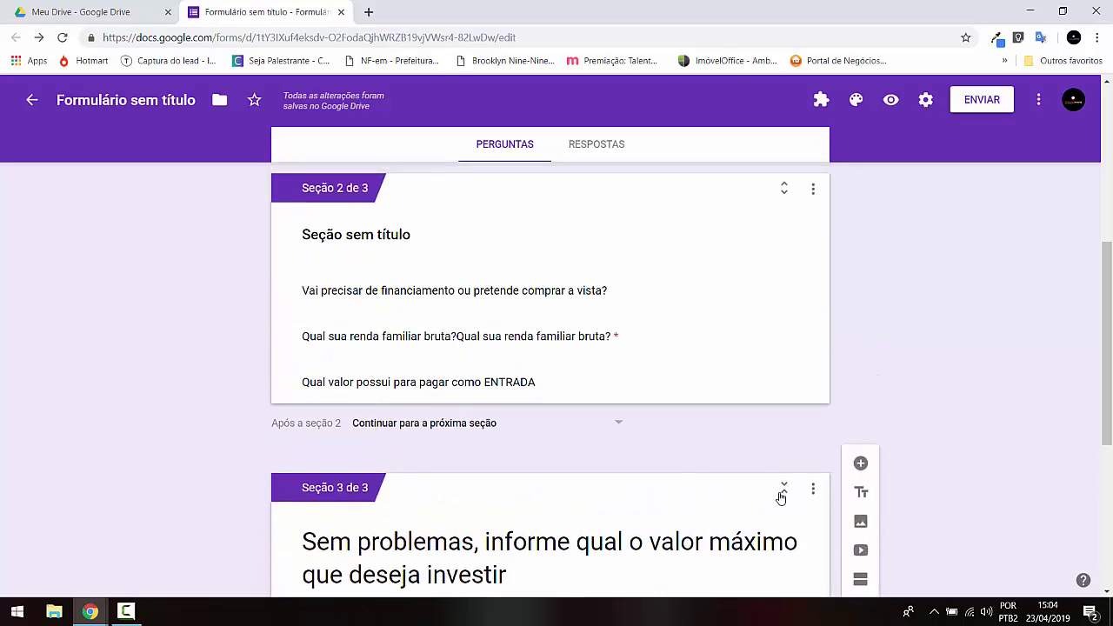
Reorder the sections as "Captura de lead", "Sem problemas, informe qual o valor máximo que deseja investir", "Seção sem título" and save the order
left_click(812, 490)
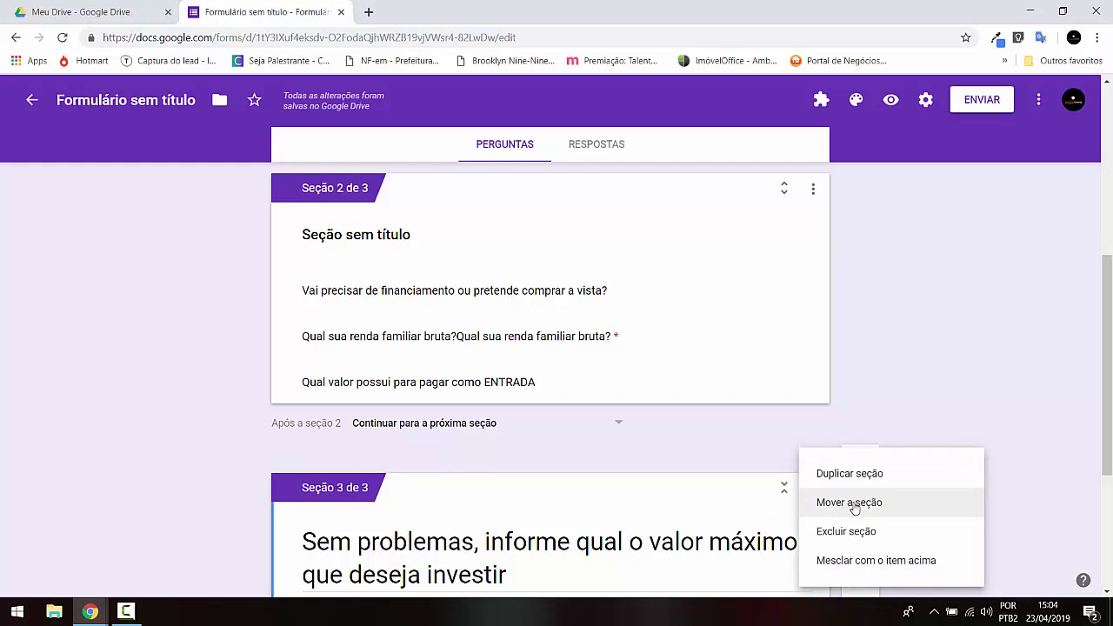
left_click(852, 504)
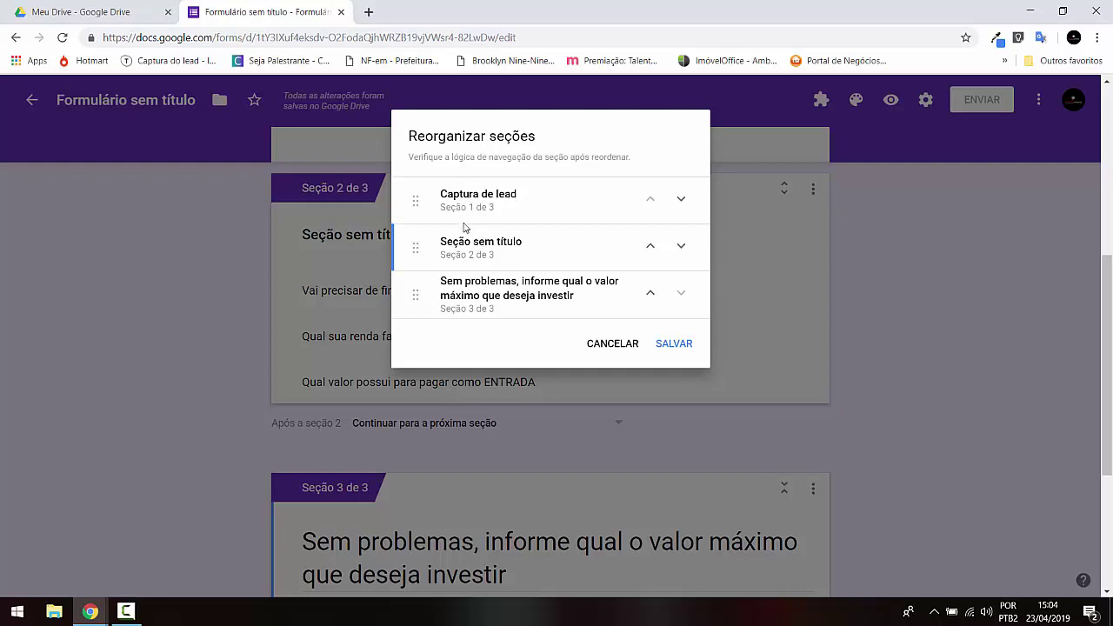
left_click_drag(462, 216, 466, 246)
left_click(463, 251)
left_click(650, 247)
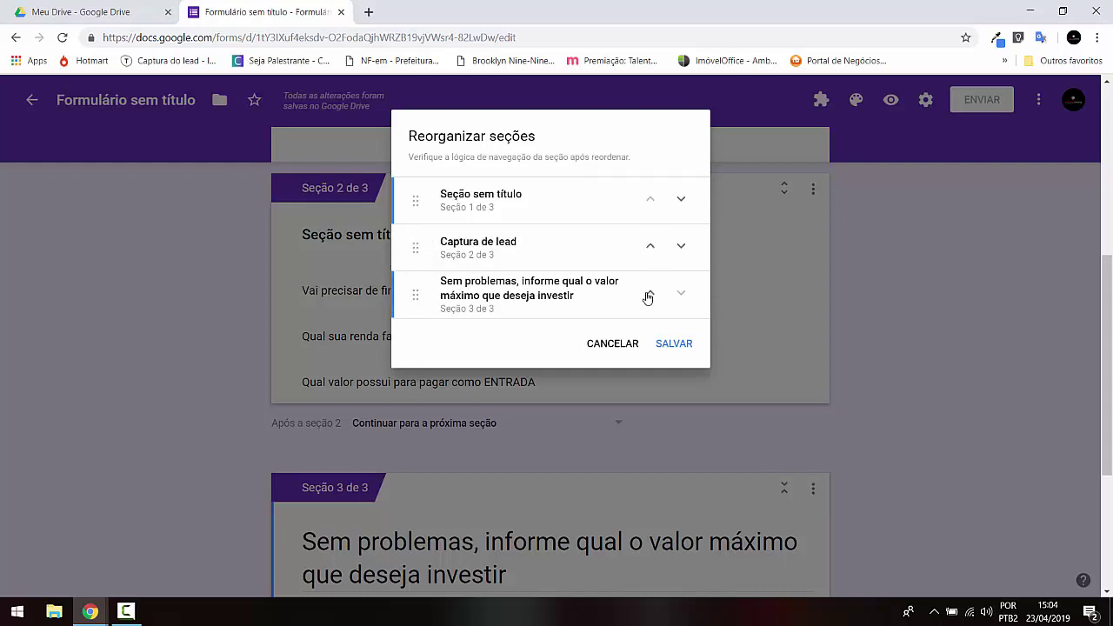
left_click(650, 293)
left_click(650, 246)
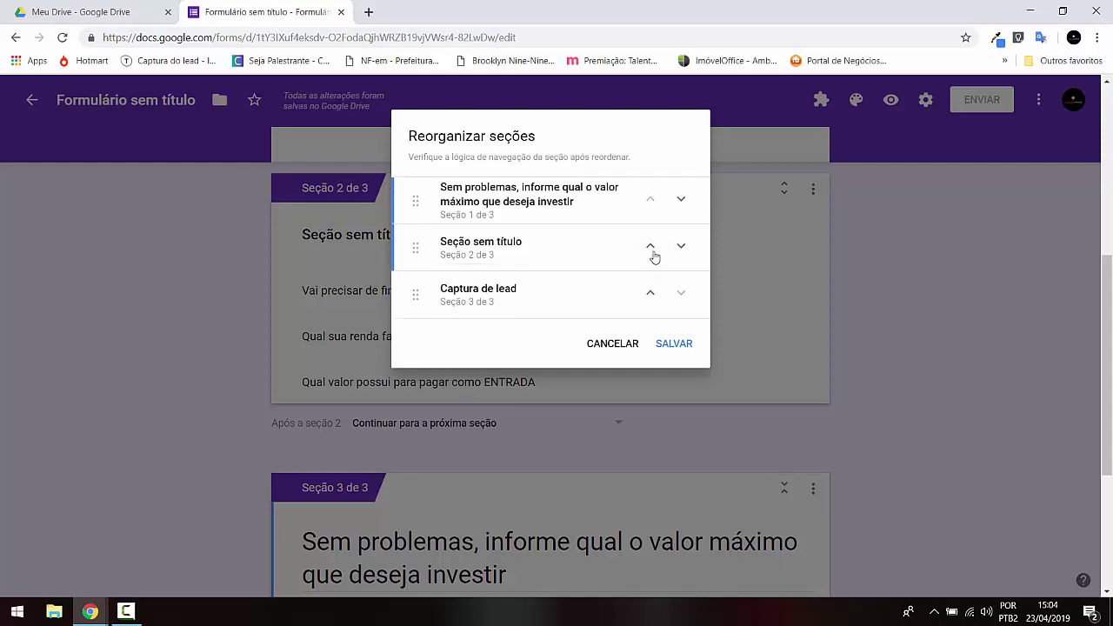
left_click(650, 293)
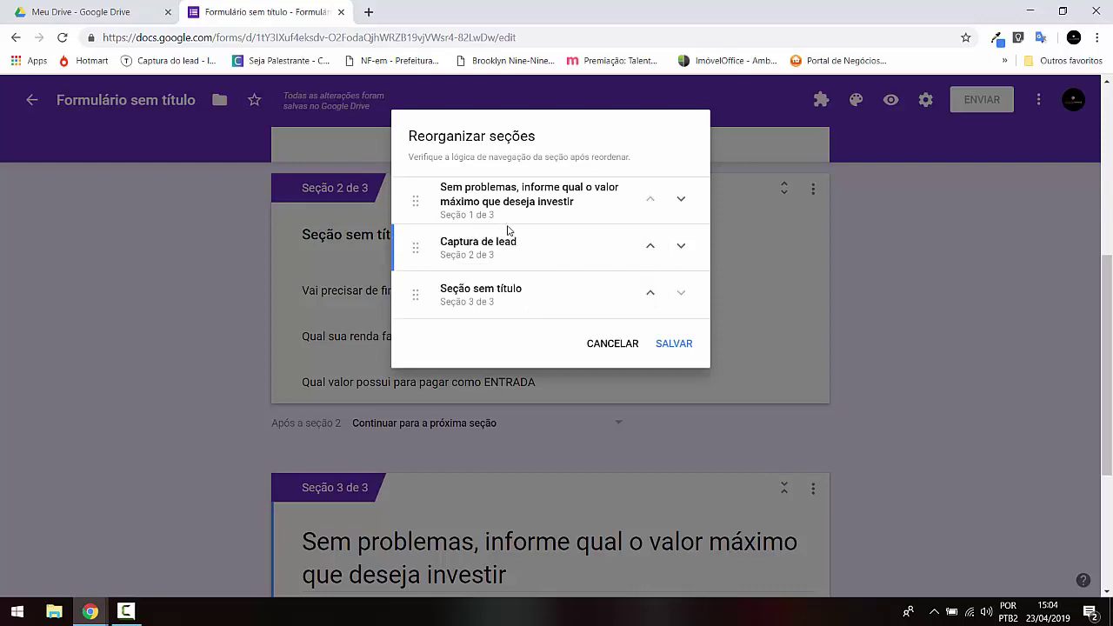
left_click(650, 246)
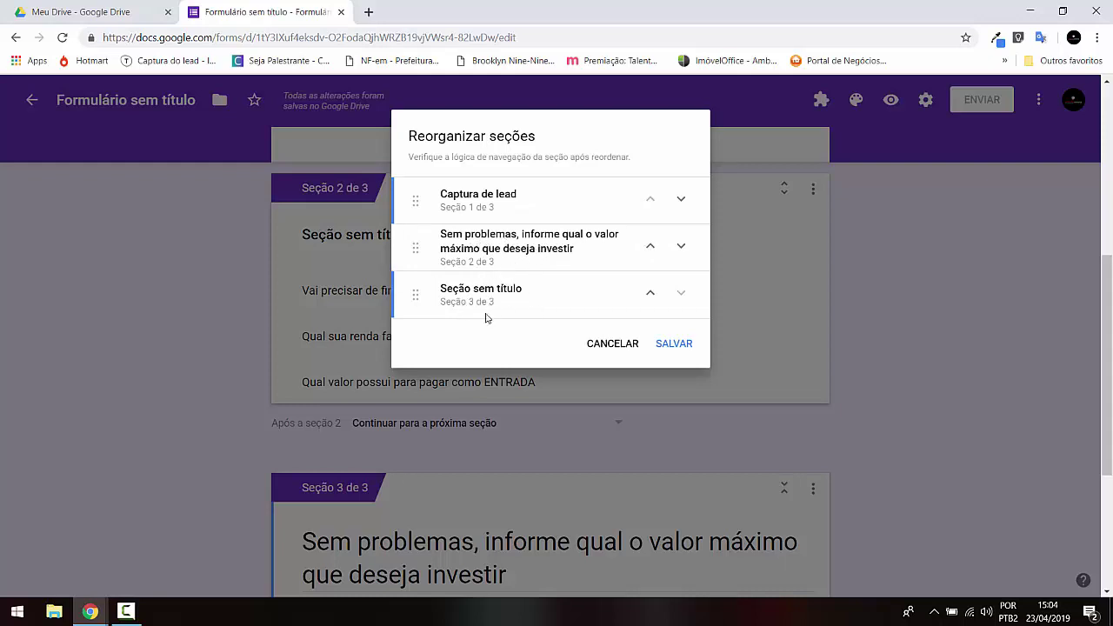
left_click(667, 346)
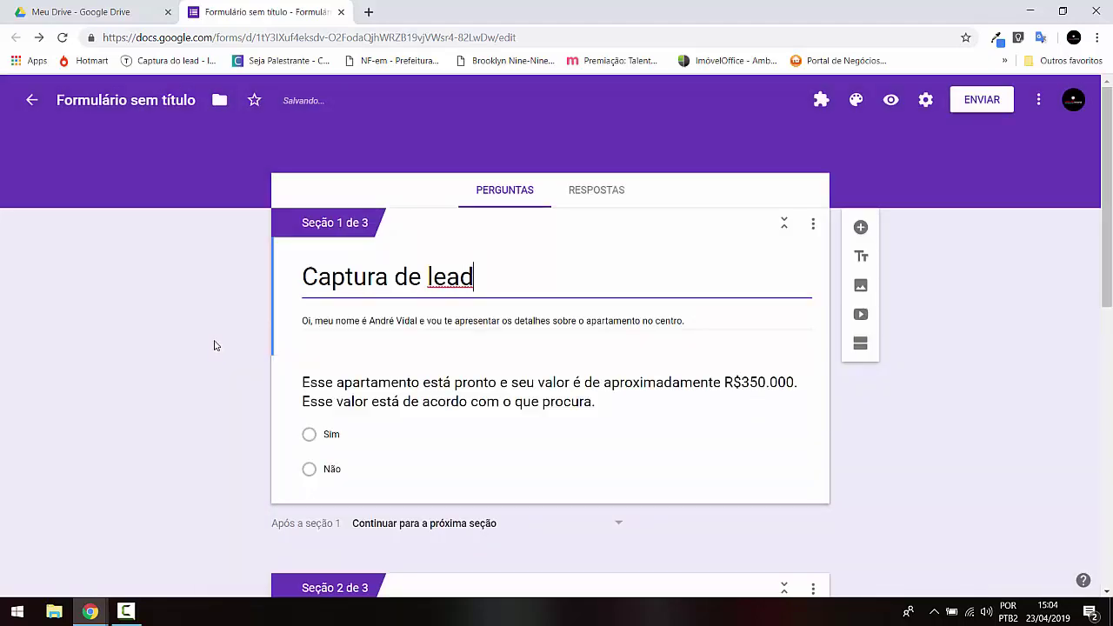
Check the new section order in the form and in the section reordering dialog, then cancel the dialog
scroll(216, 345, "down", 8)
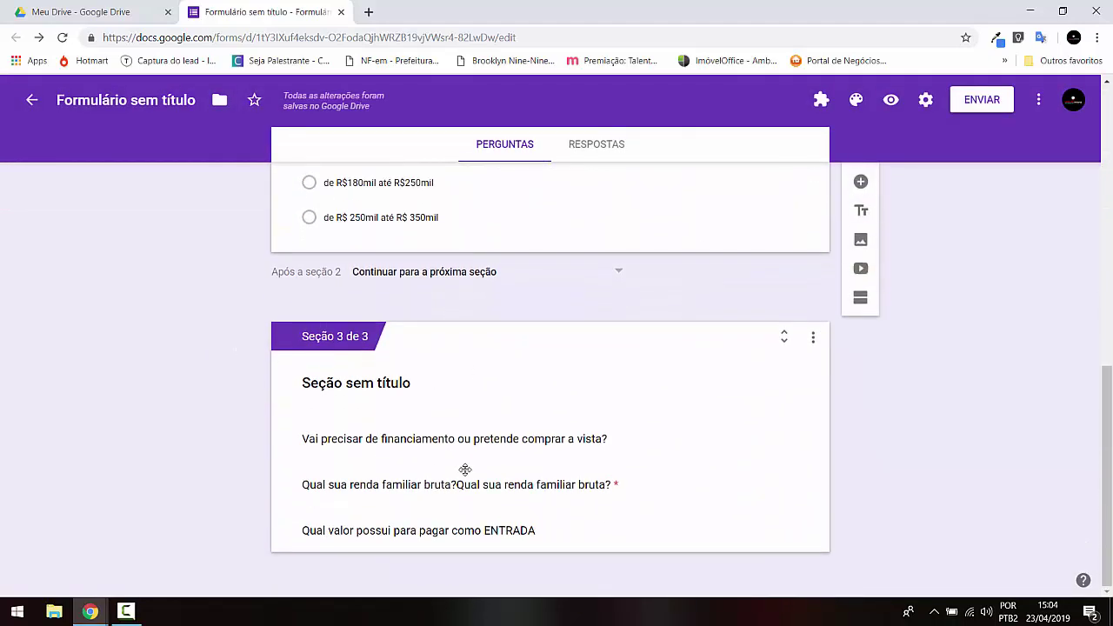
scroll(469, 420, "up", 8)
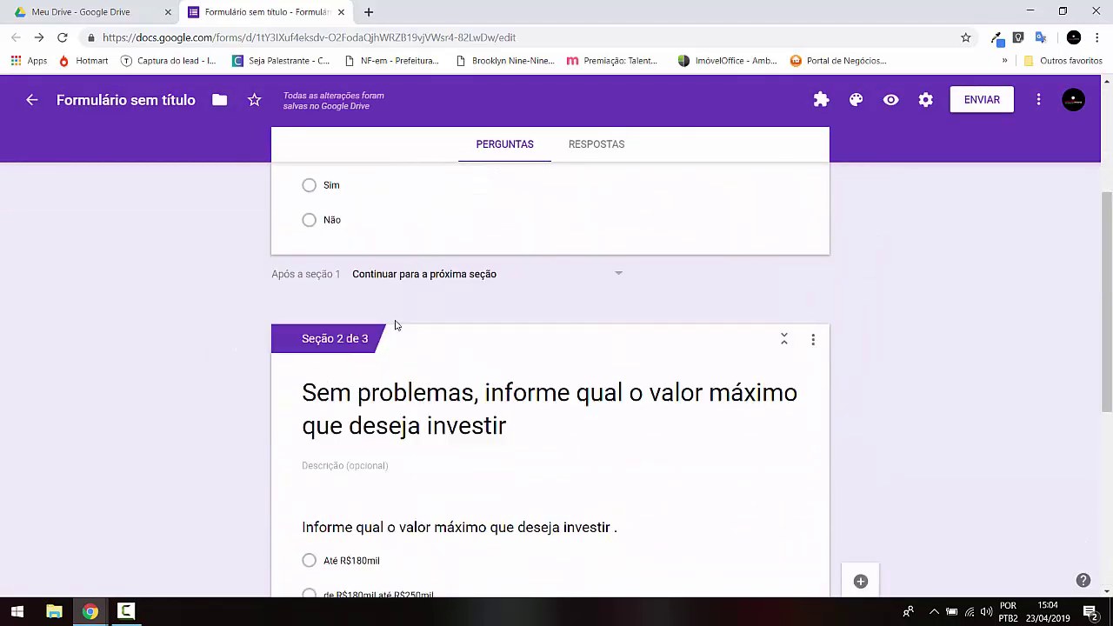
scroll(813, 309, "down", 5)
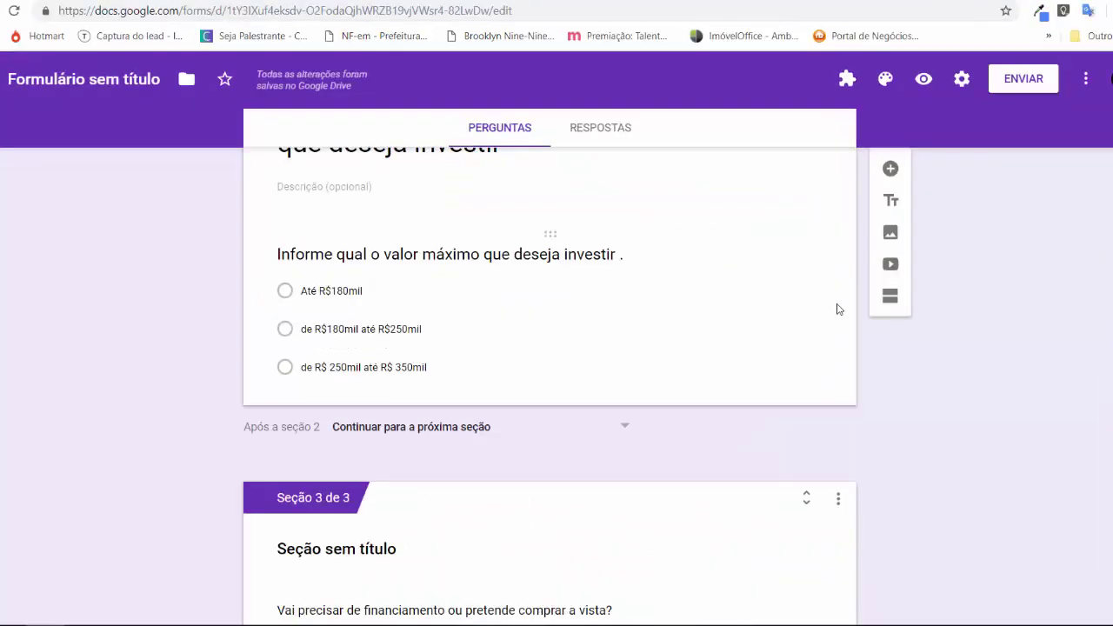
left_click(840, 504)
left_click(838, 500)
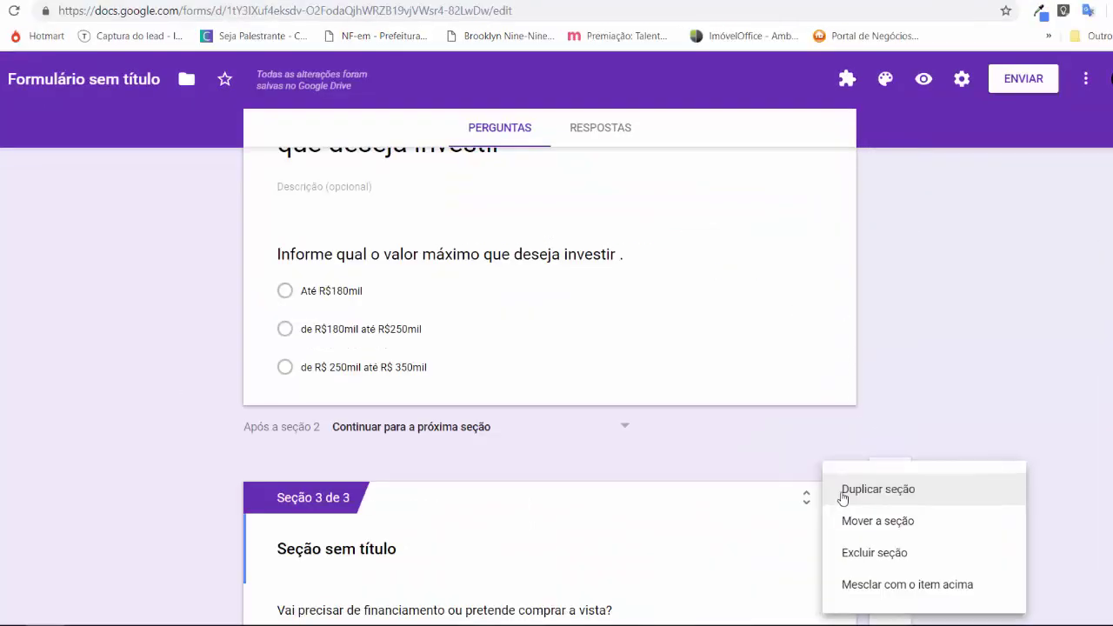
left_click(838, 505)
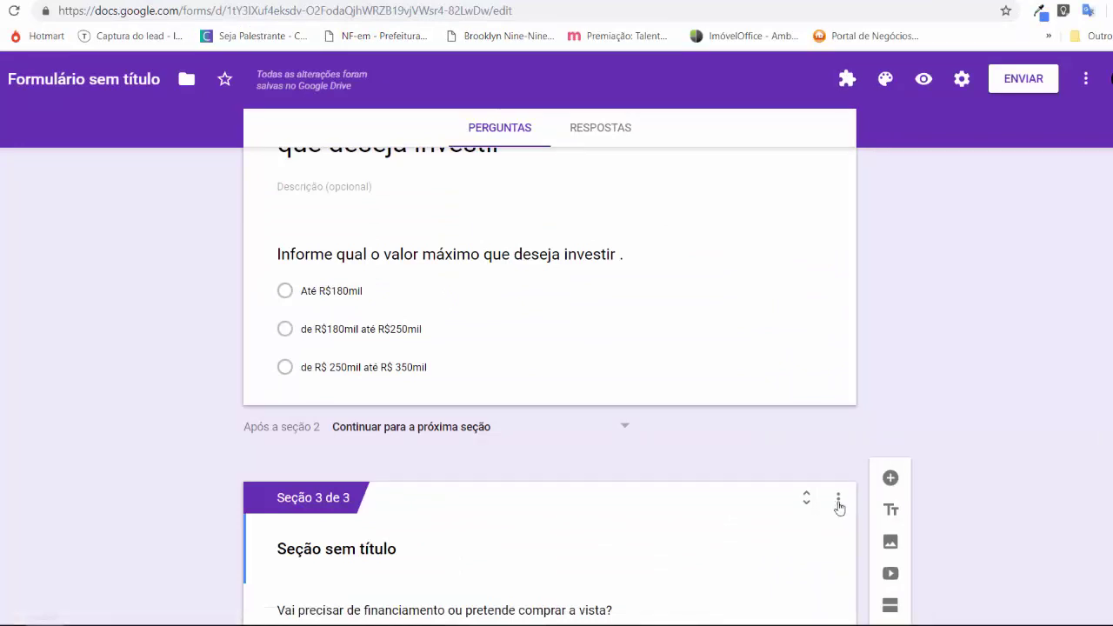
scroll(836, 497, "up", 3)
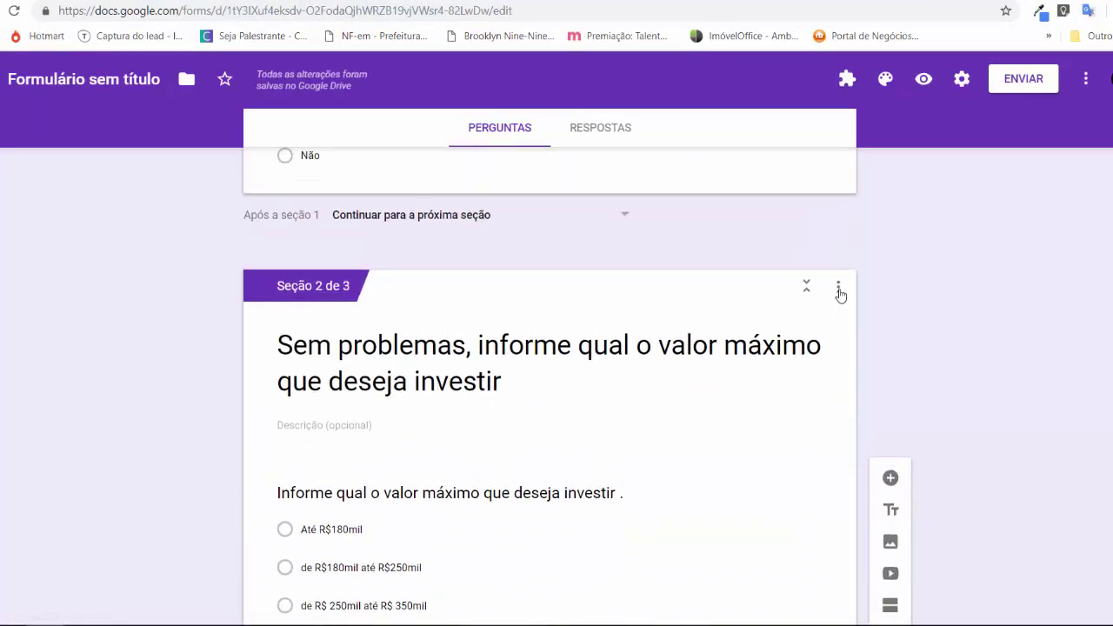
left_click(838, 290)
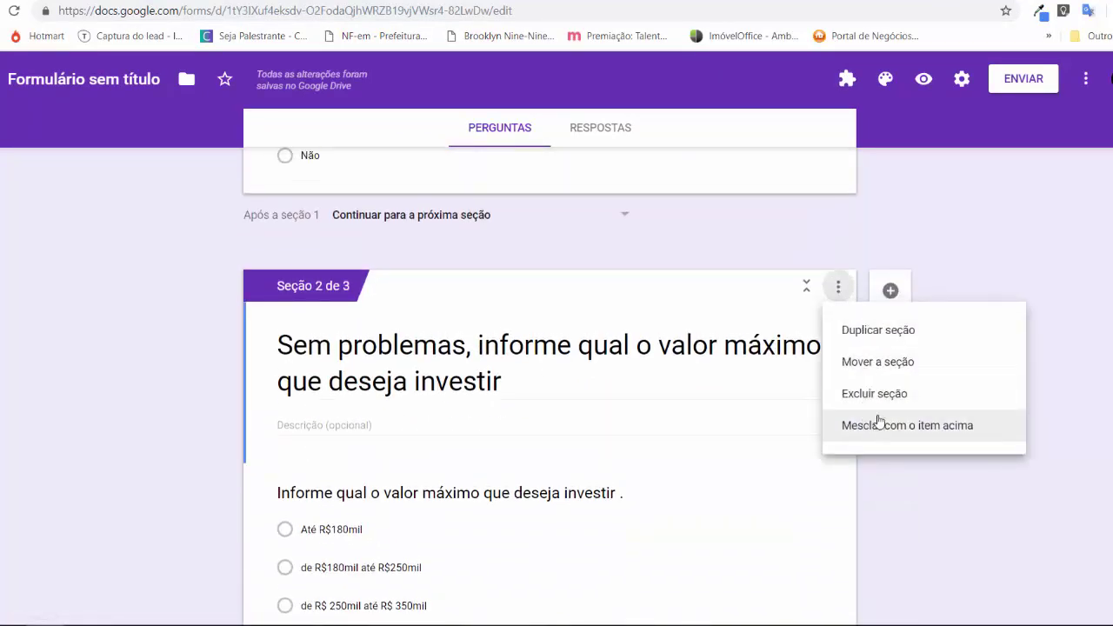
left_click(870, 375)
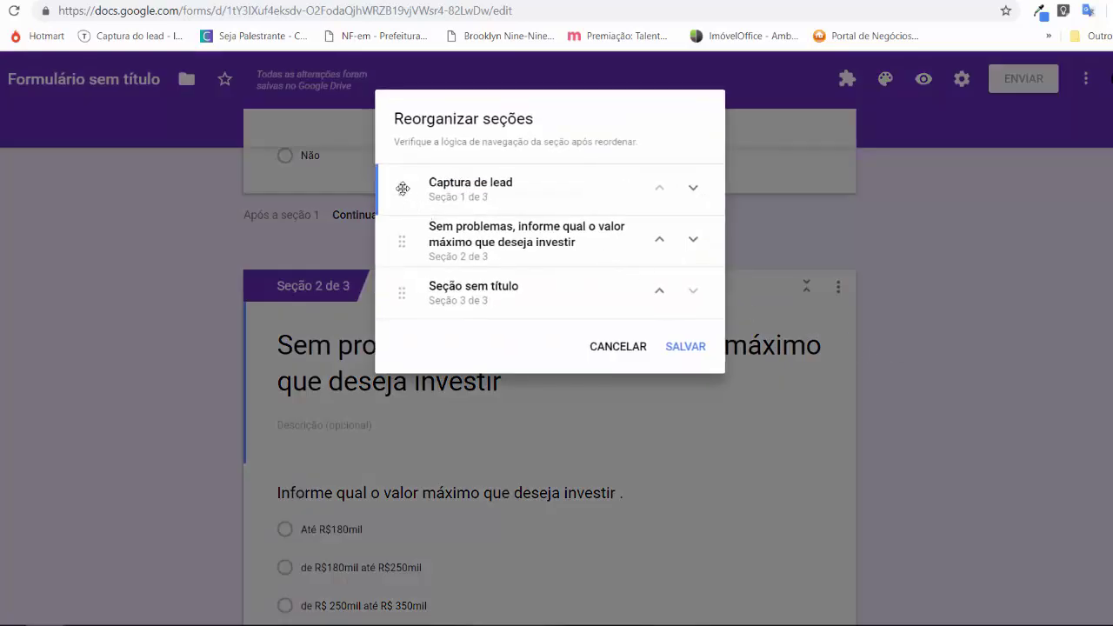
left_click(619, 347)
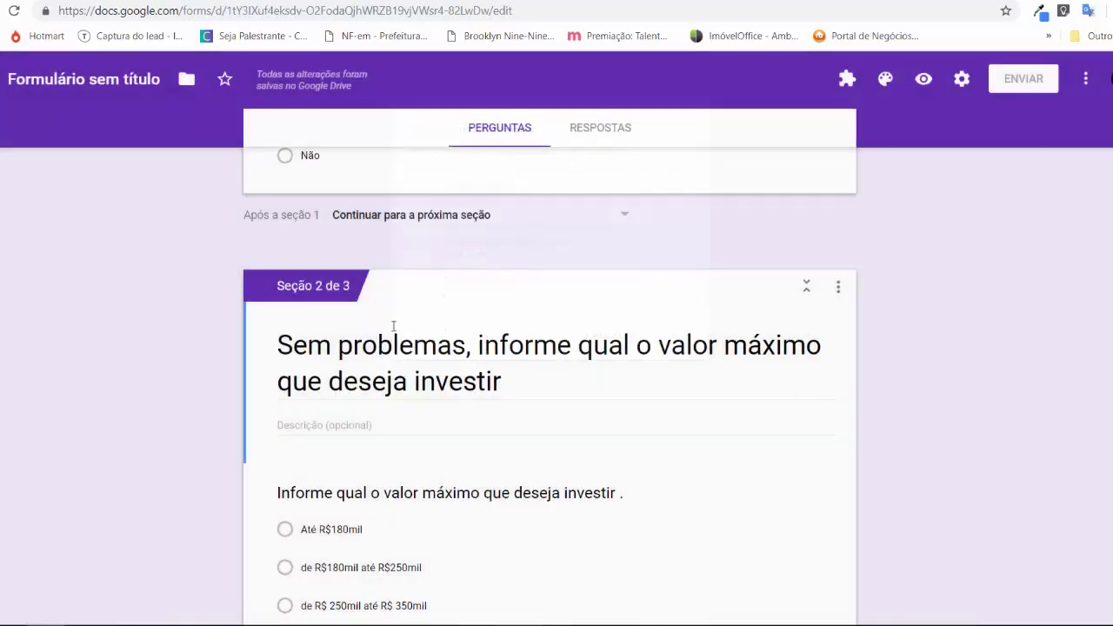
Check which sections the "Sim" and "Não" answers of the R$350.000 price question lead to after the reordering
scroll(290, 342, "up", 3)
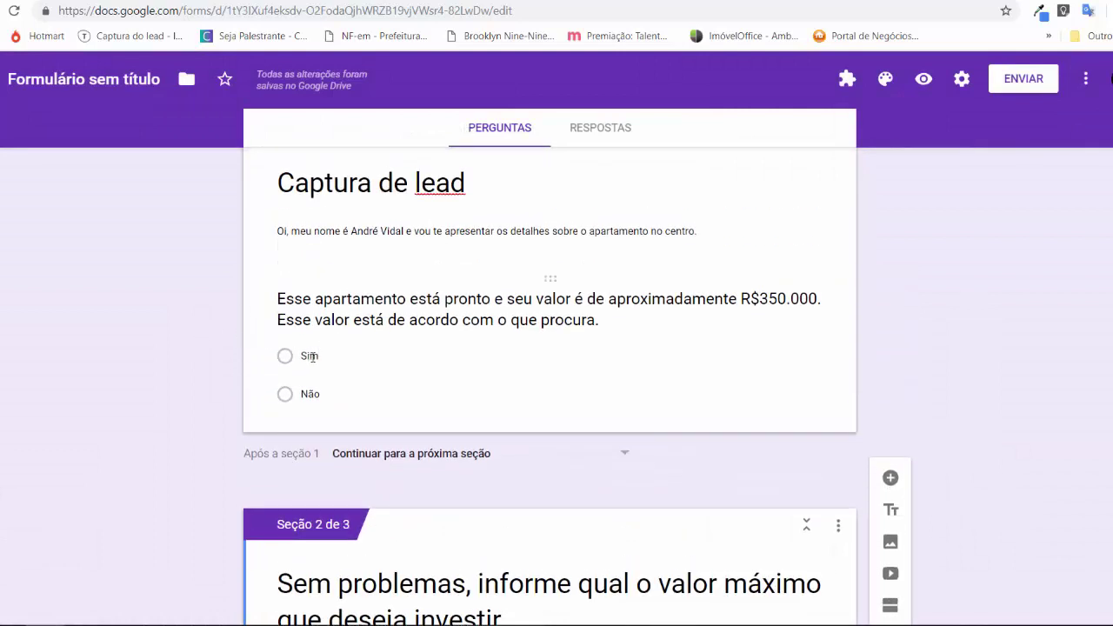
left_click(310, 356)
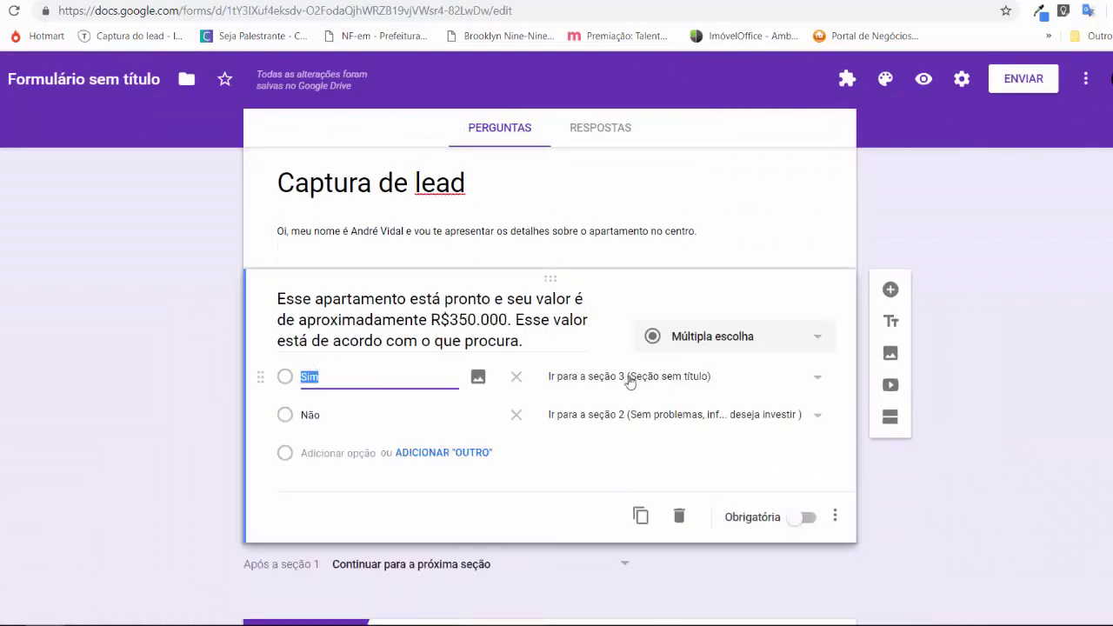
scroll(629, 382, "down", 8)
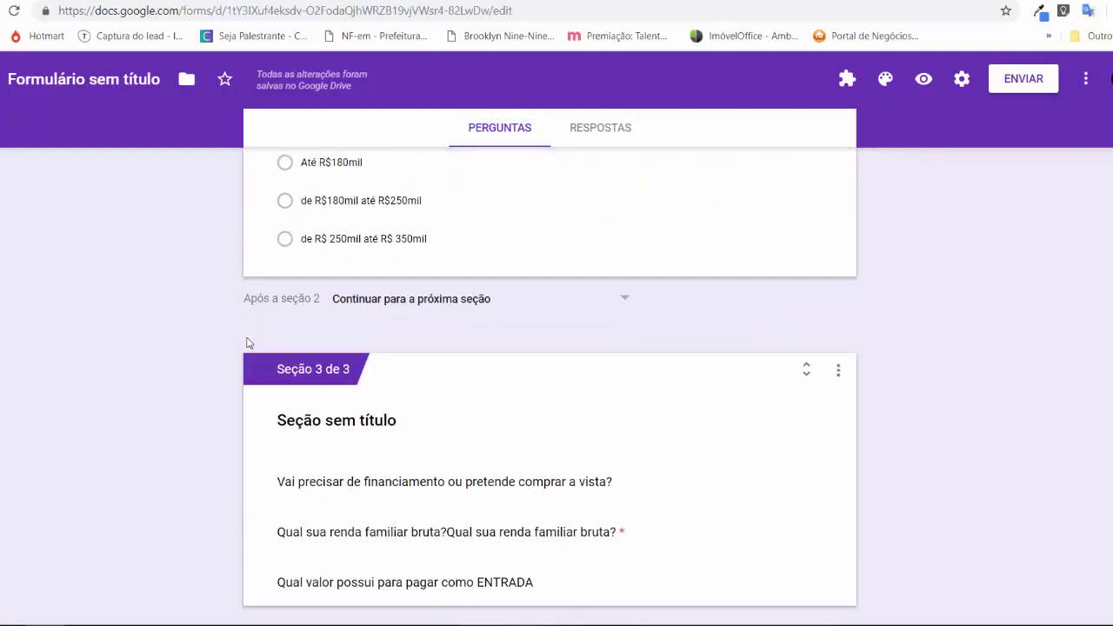
scroll(530, 486, "up", 3)
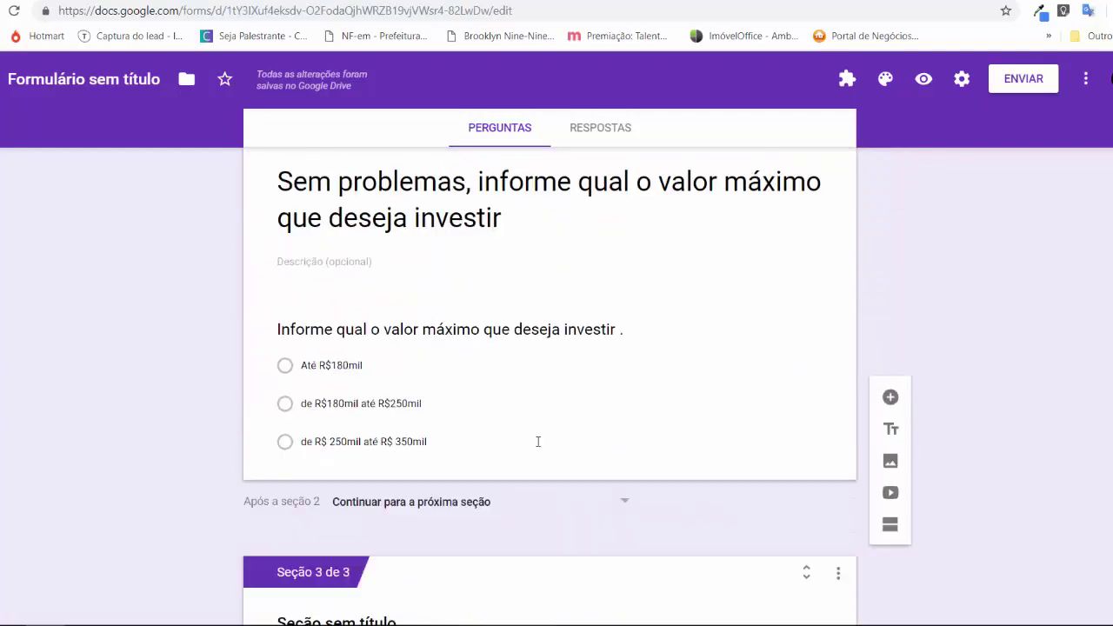
scroll(565, 400, "up", 3)
scroll(565, 313, "up", 3)
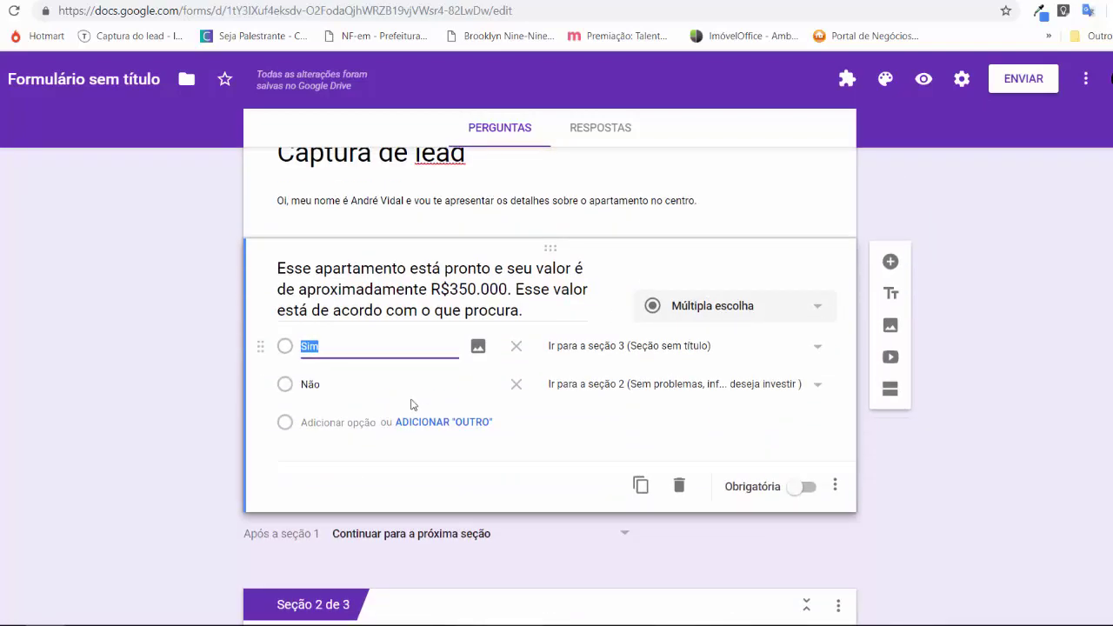
Review the investment value options in section 2 and keep its onward destination as "Continuar para a próxima seção"
left_click(339, 393)
scroll(478, 392, "down", 4)
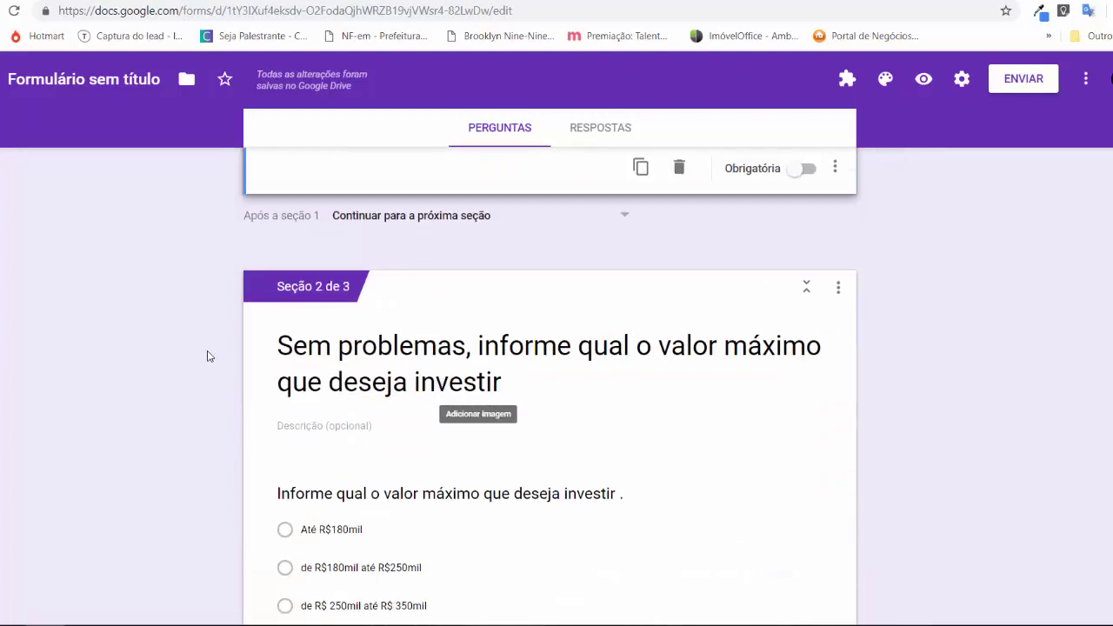
scroll(207, 356, "down", 2)
left_click(455, 403)
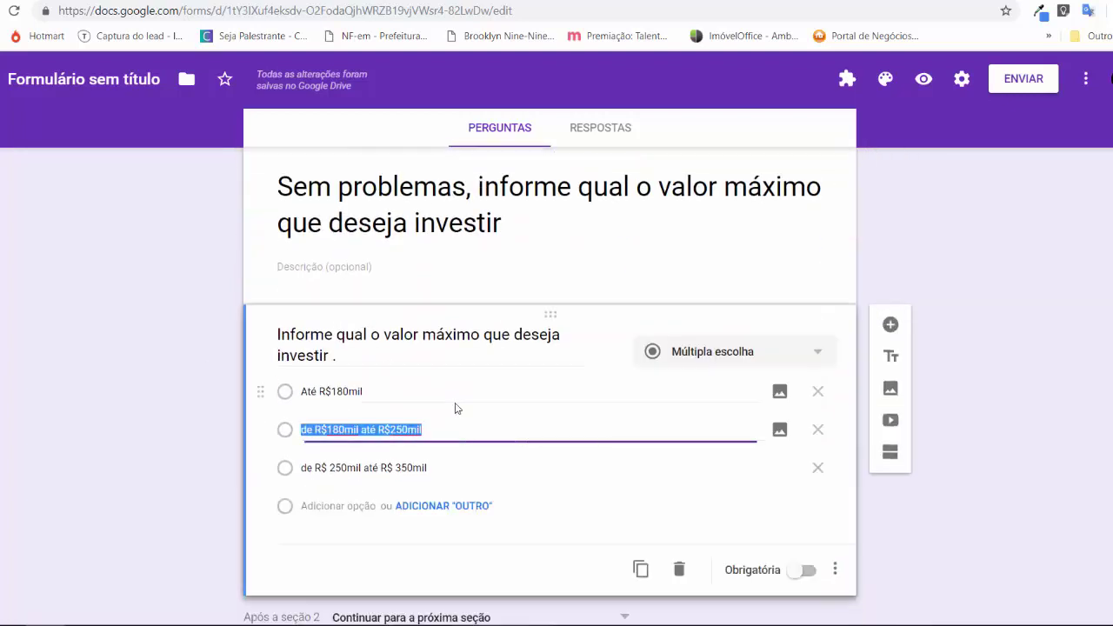
scroll(435, 400, "down", 3)
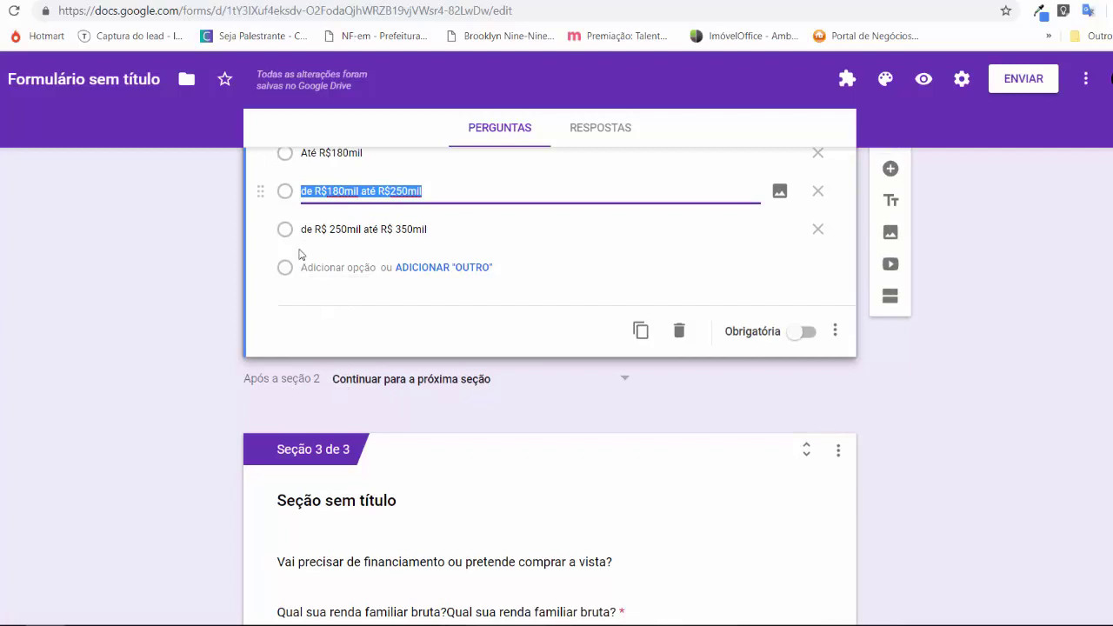
scroll(299, 249, "up", 2)
scroll(283, 313, "down", 2)
left_click(628, 382)
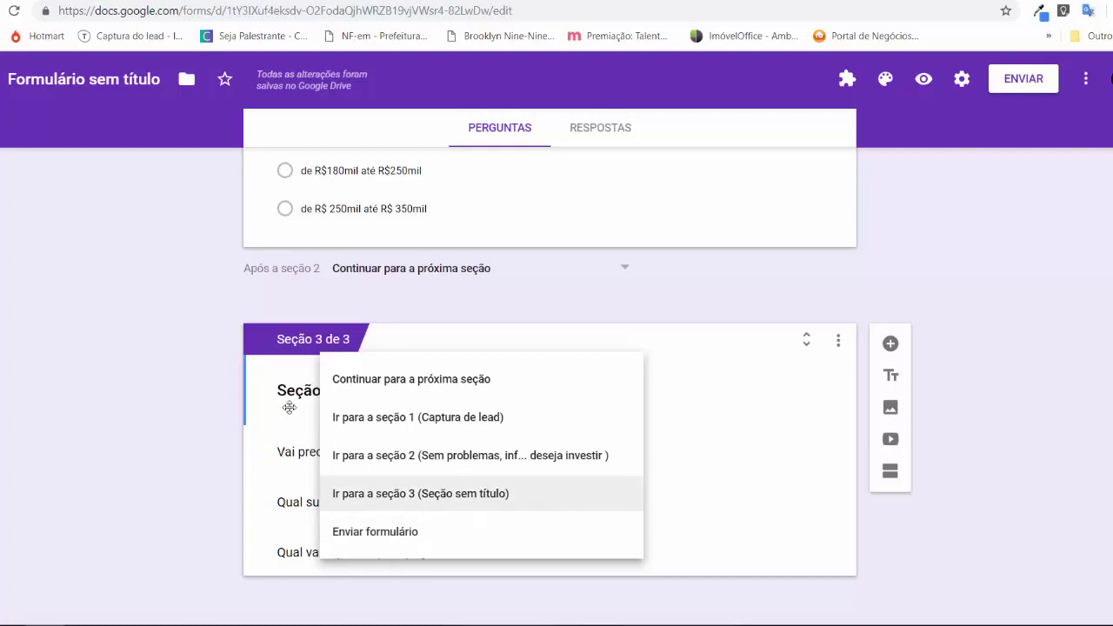
left_click(385, 383)
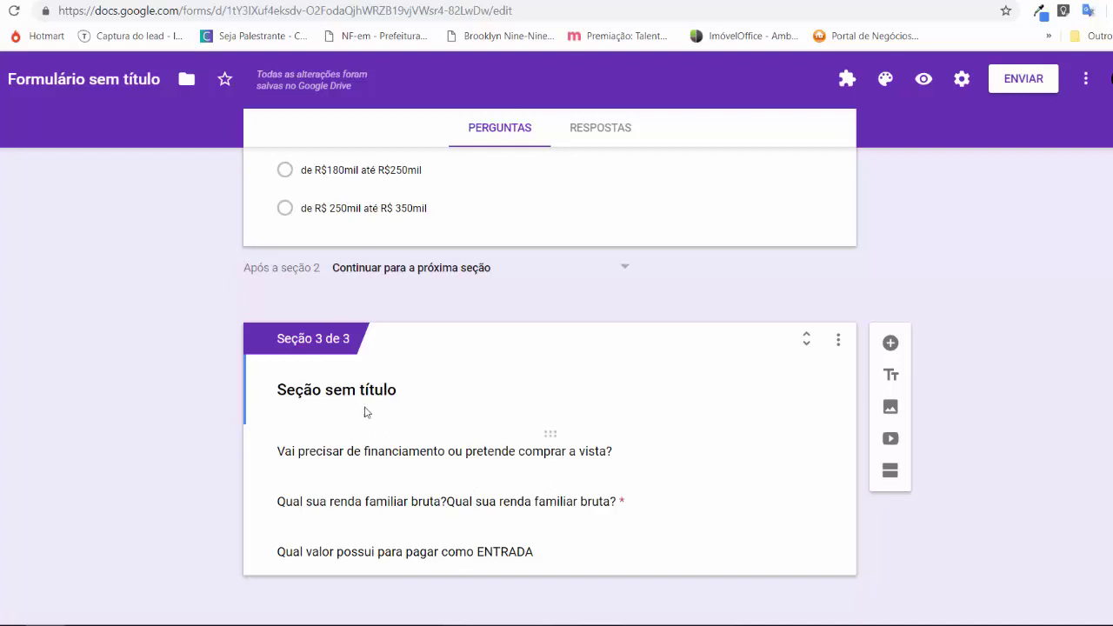
Enable answer-based section routing for the question "Vai precisar de financiamento ou pretende comprar a vista?" in section 3
left_click(391, 451)
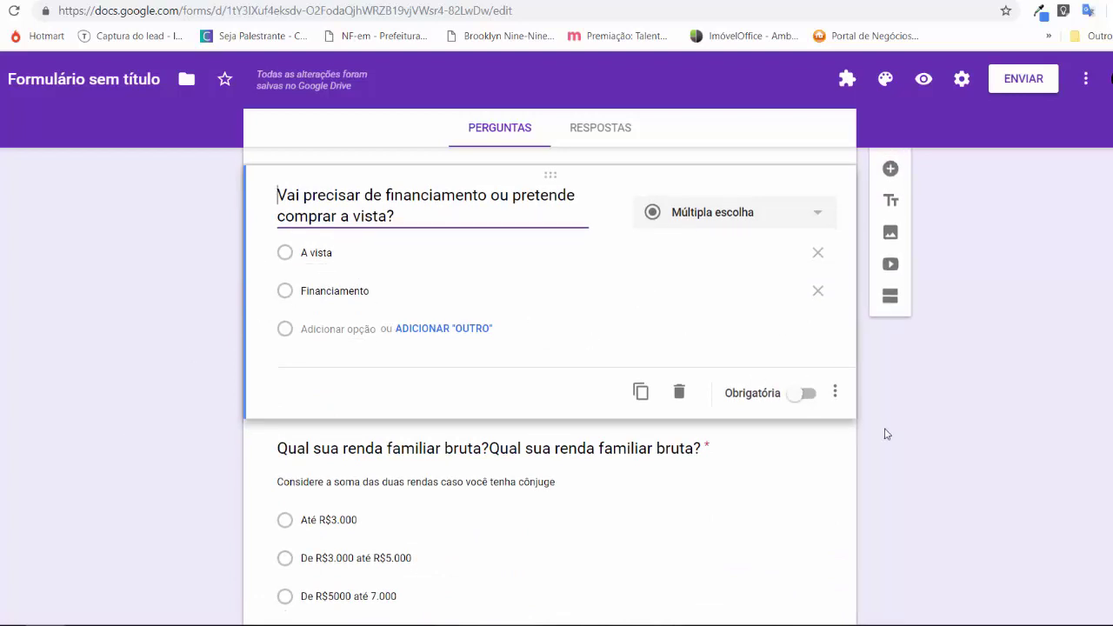
left_click(834, 392)
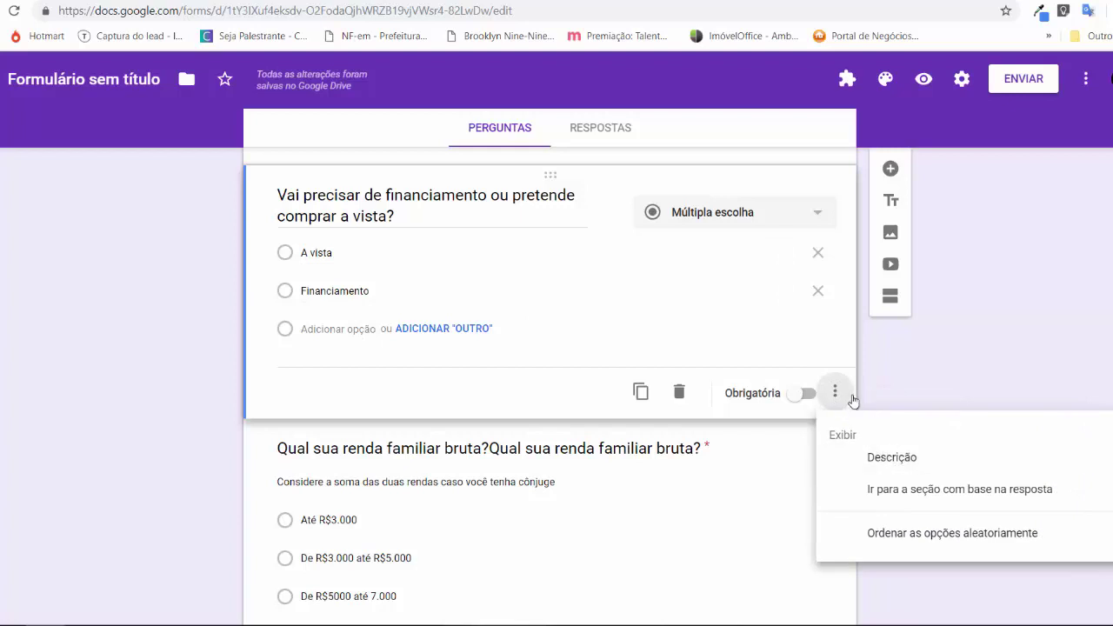
left_click(929, 495)
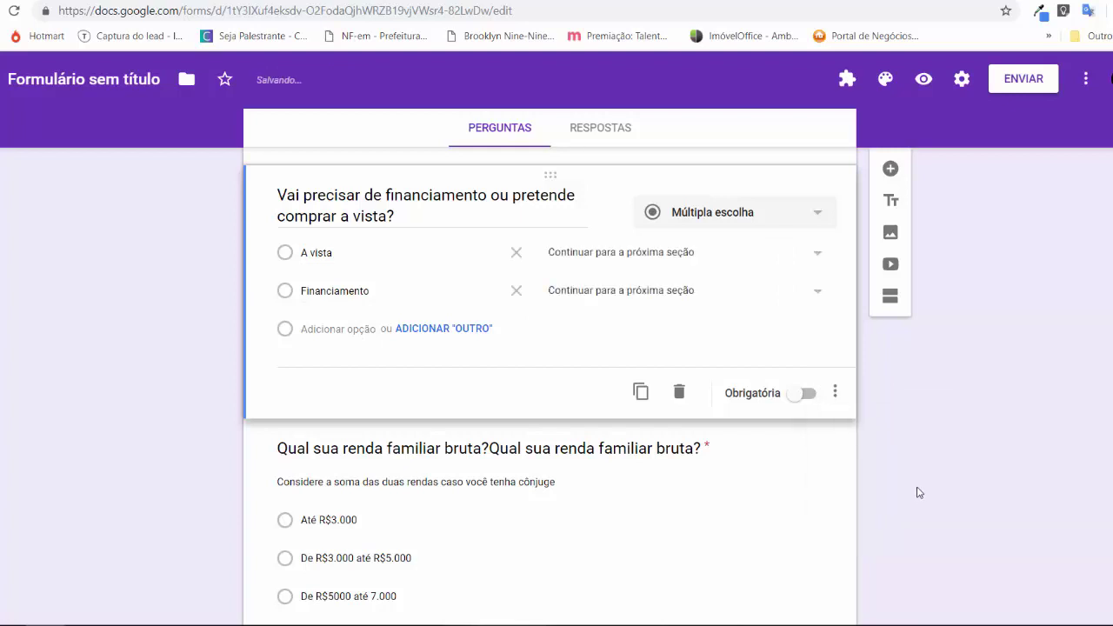
Route the "A vista" answer to "Enviar formulário" and keep "Financiamento" on "Continuar para a próxima seção"
left_click(814, 254)
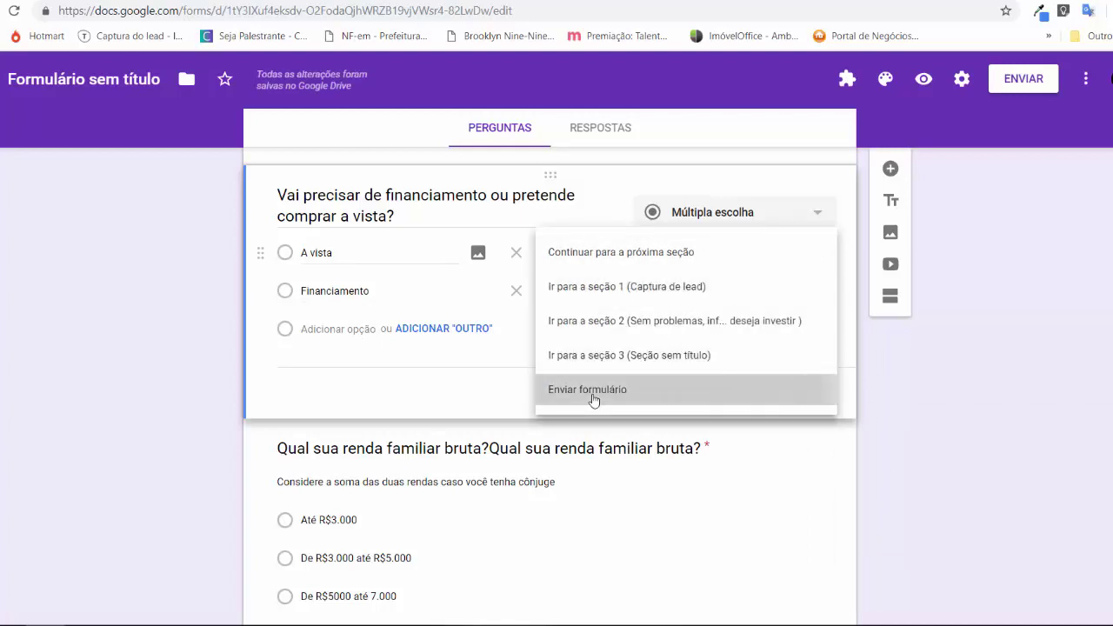
left_click(561, 395)
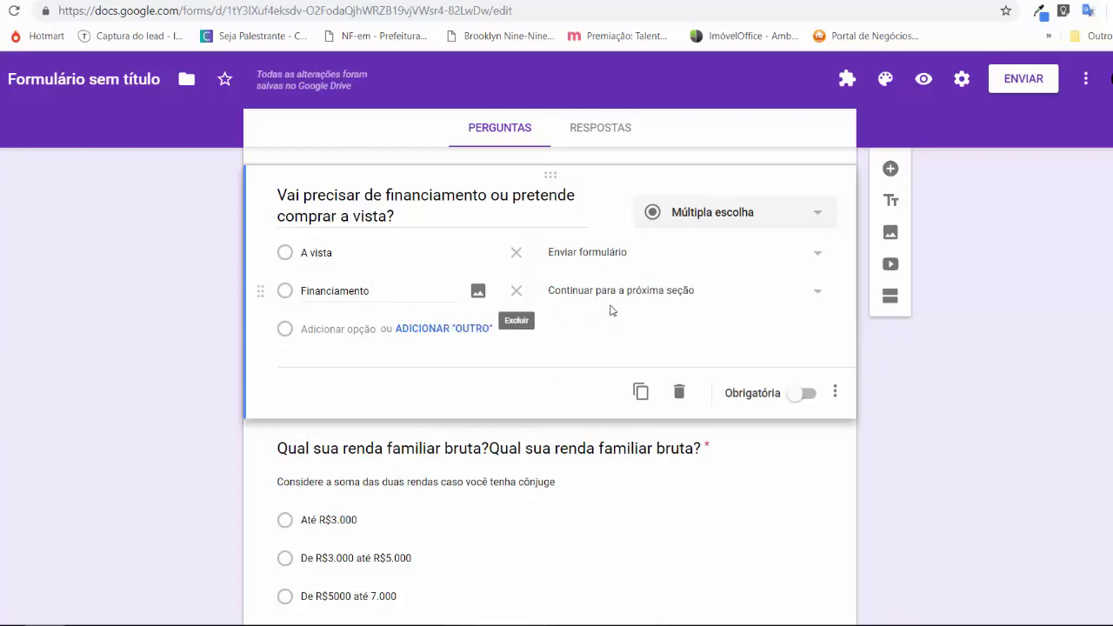
scroll(379, 371, "down", 1)
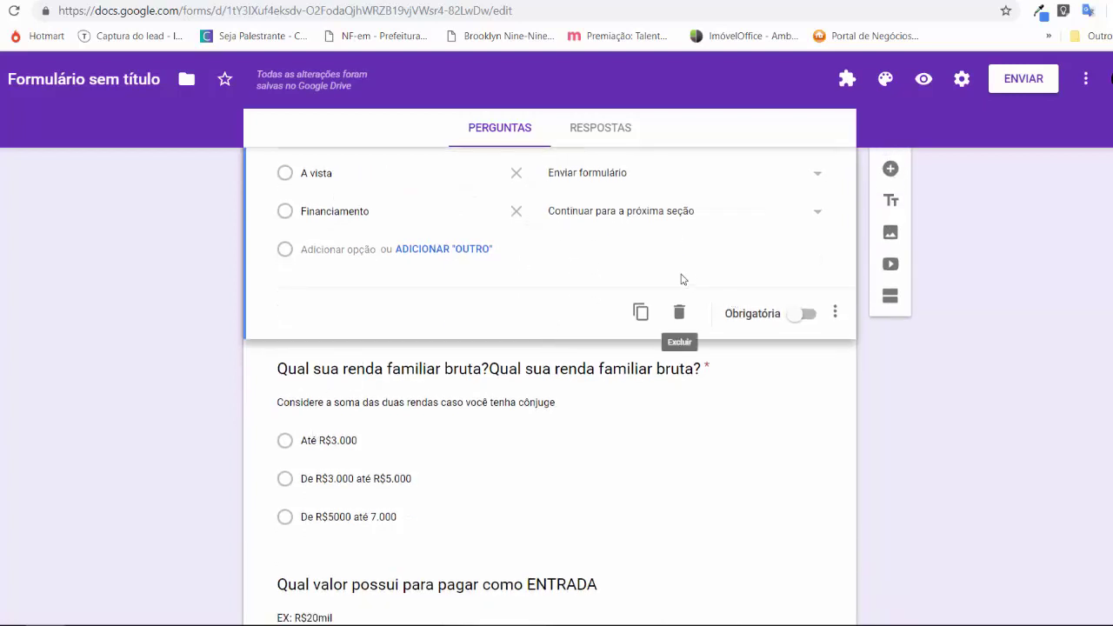
left_click(813, 215)
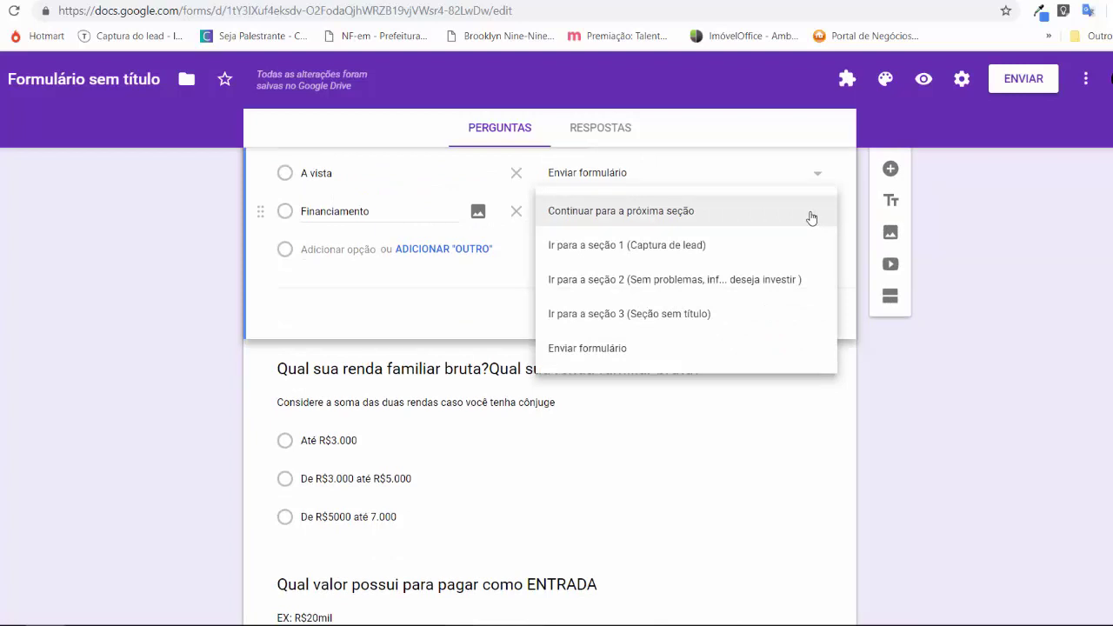
left_click(811, 215)
Delete and restore the "A vista" option, and set its destination to "Continuar para a próxima seção"
scroll(136, 318, "up", 2)
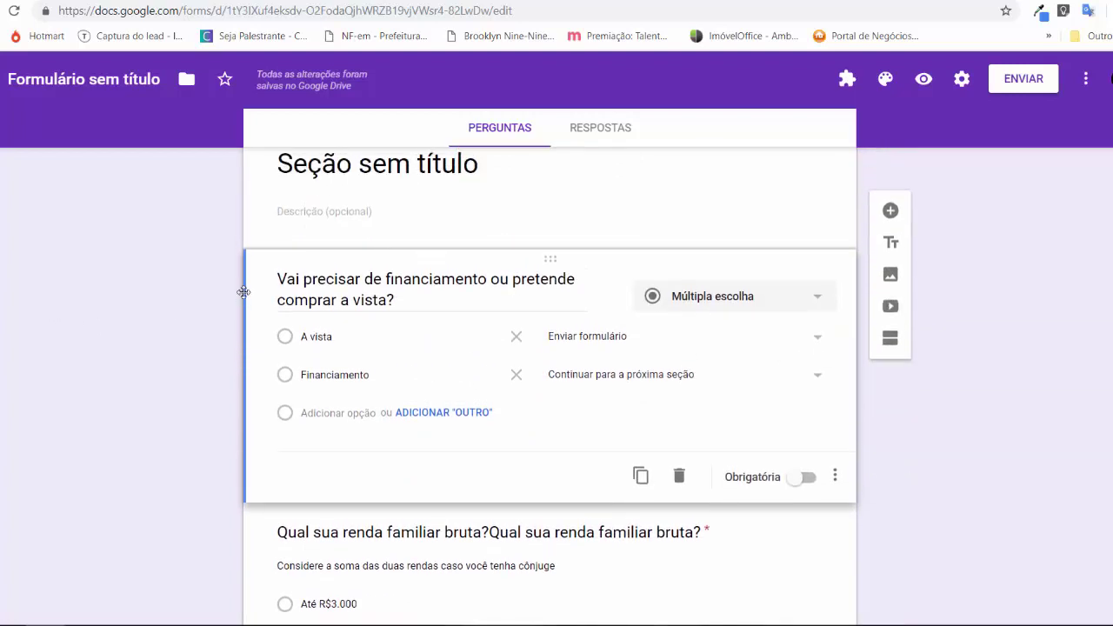
scroll(244, 292, "up", 2)
scroll(452, 297, "down", 4)
scroll(741, 304, "up", 1)
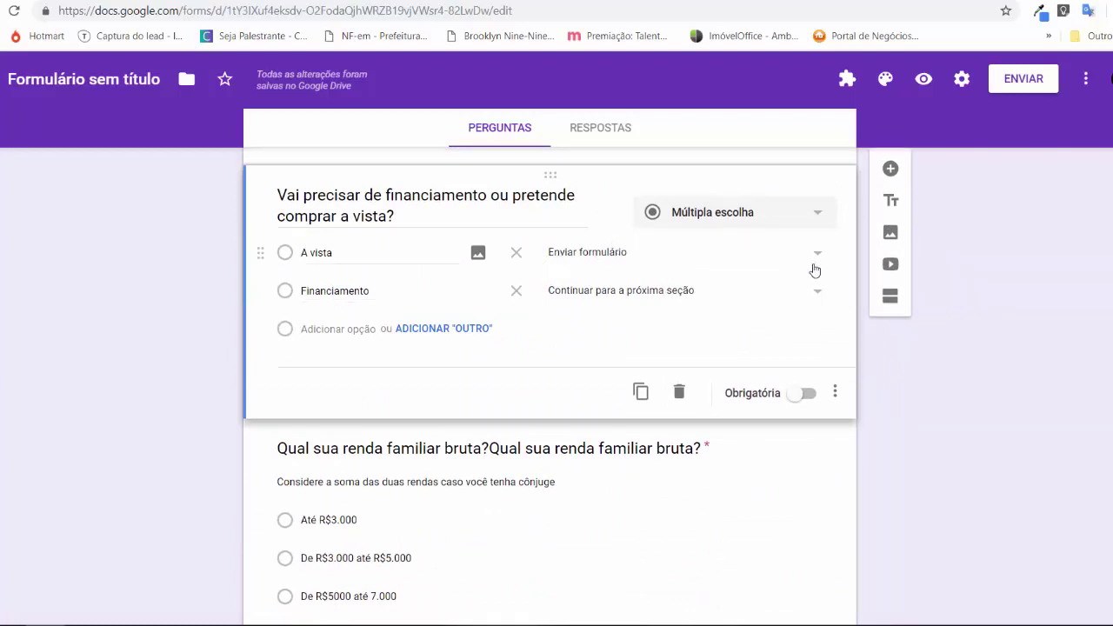
left_click(516, 253)
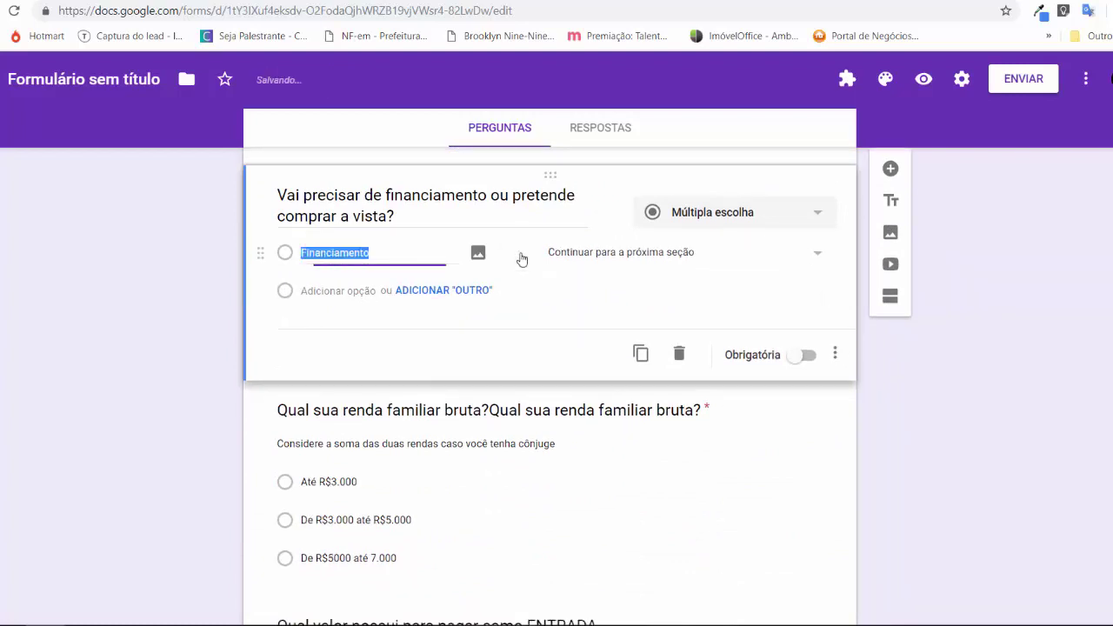
key("ctrl+z")
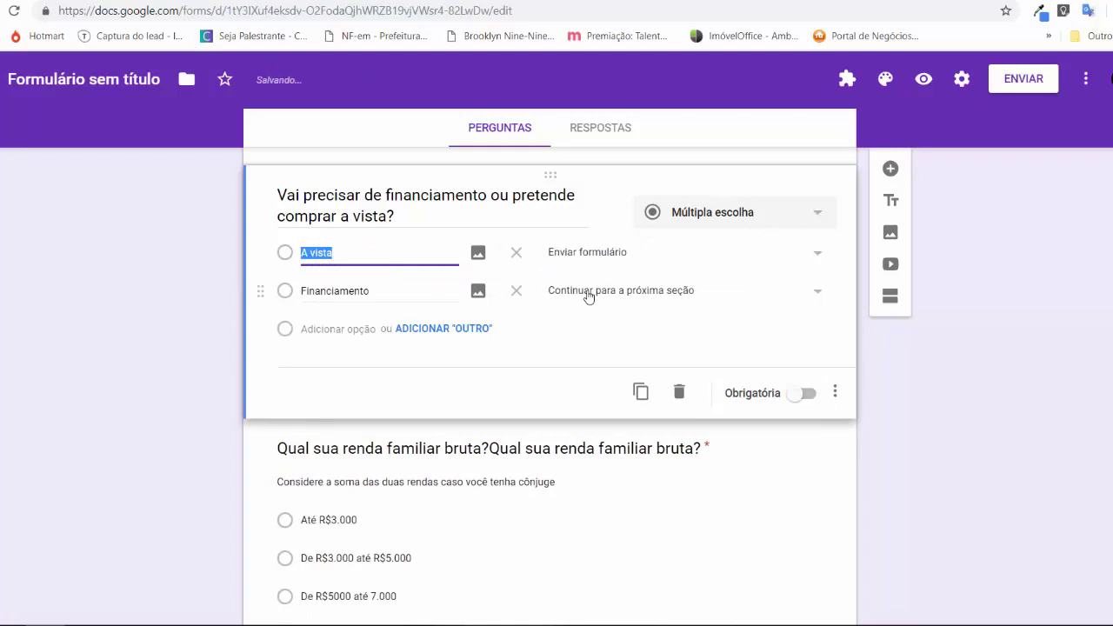
left_click(805, 262)
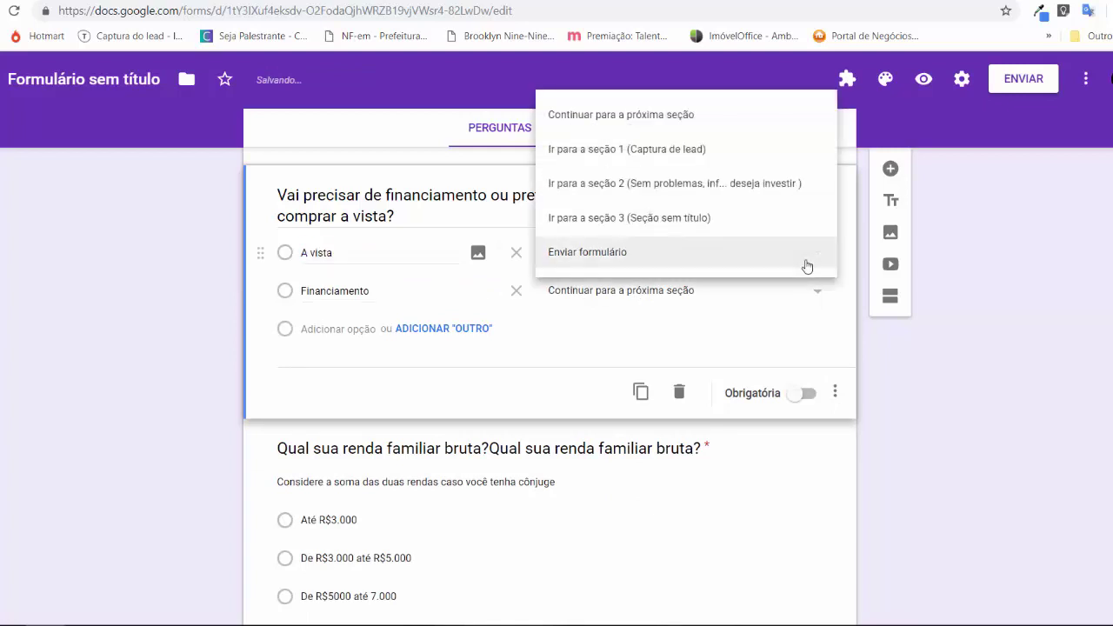
left_click(676, 116)
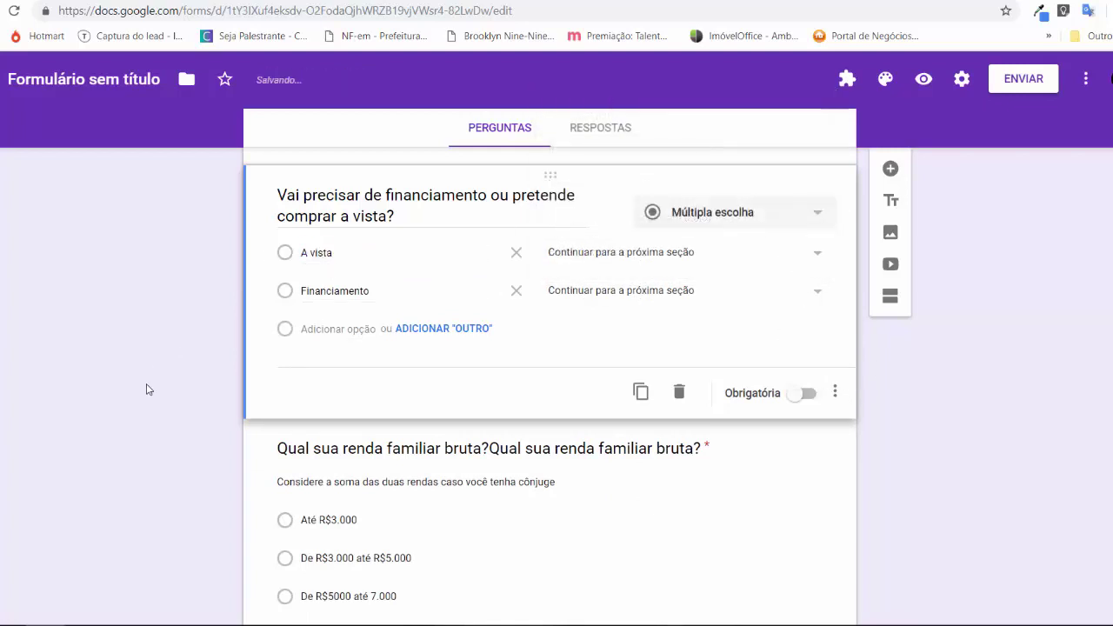
Look over the income and down-payment questions in section 3 and rename that section "Continuidade"
left_click(728, 507)
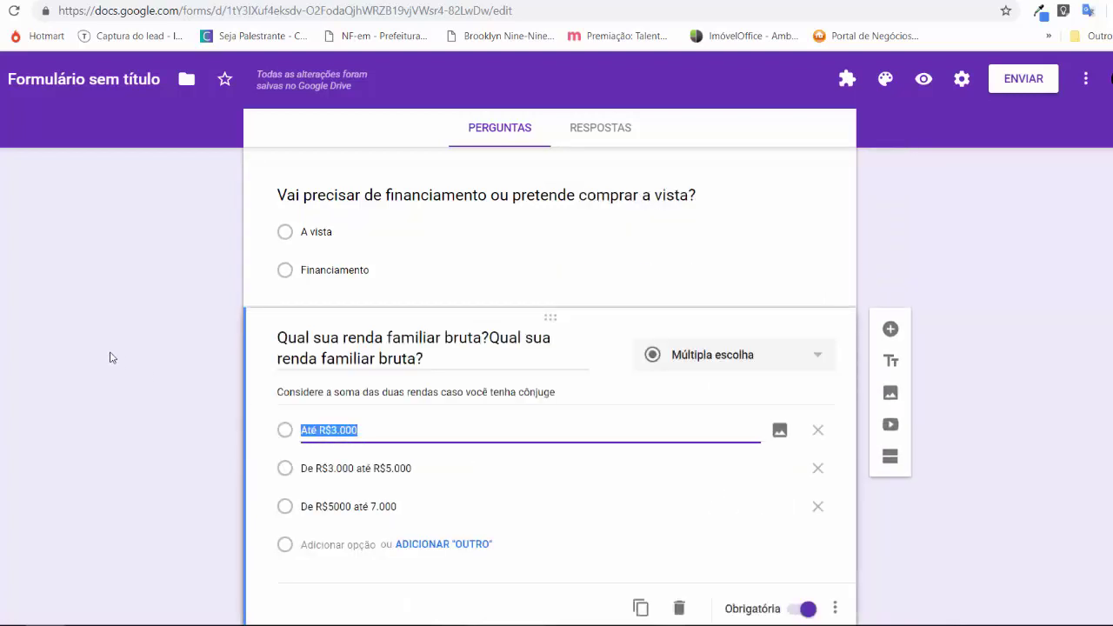
left_click(165, 380)
scroll(352, 326, "down", 2)
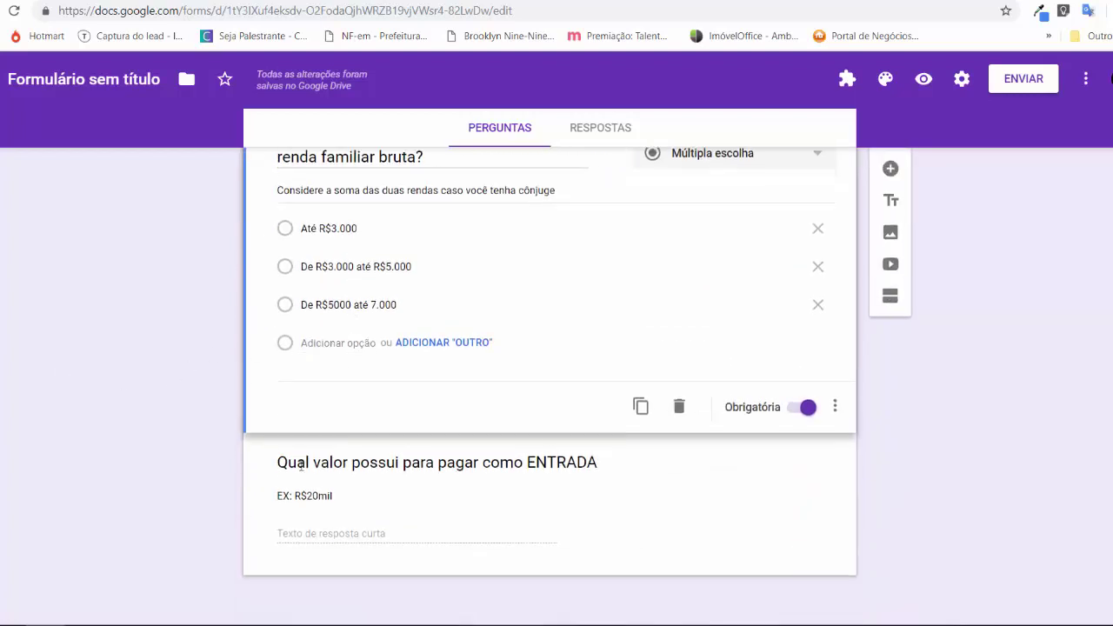
left_click(321, 489)
scroll(733, 323, "up", 8)
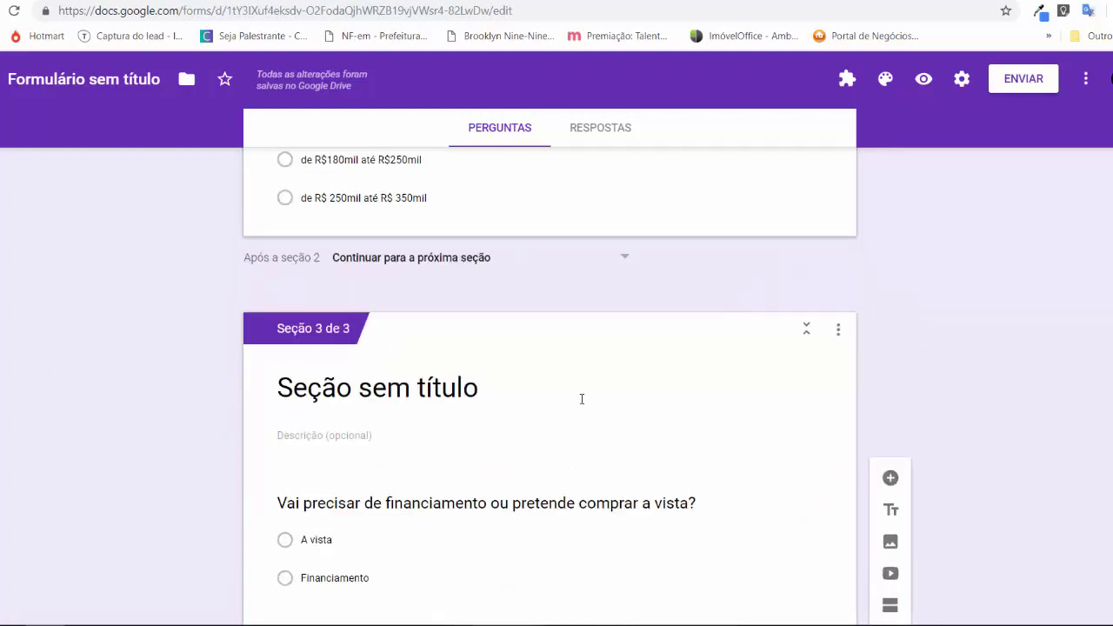
scroll(565, 365, "down", 1)
scroll(561, 355, "down", 4)
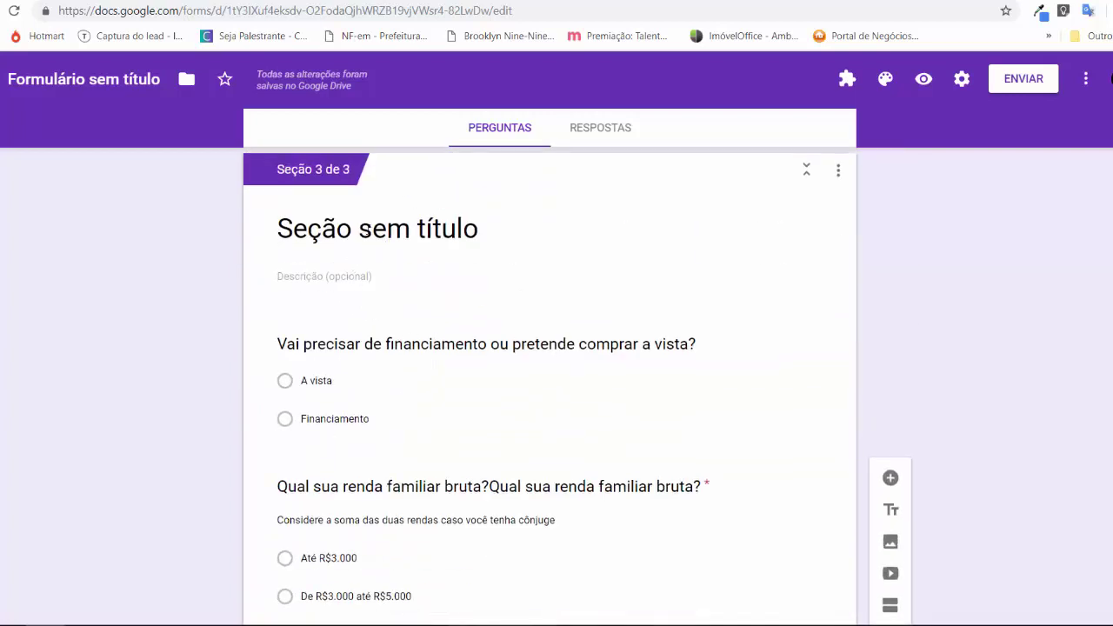
left_click(586, 267)
type("Continuidade")
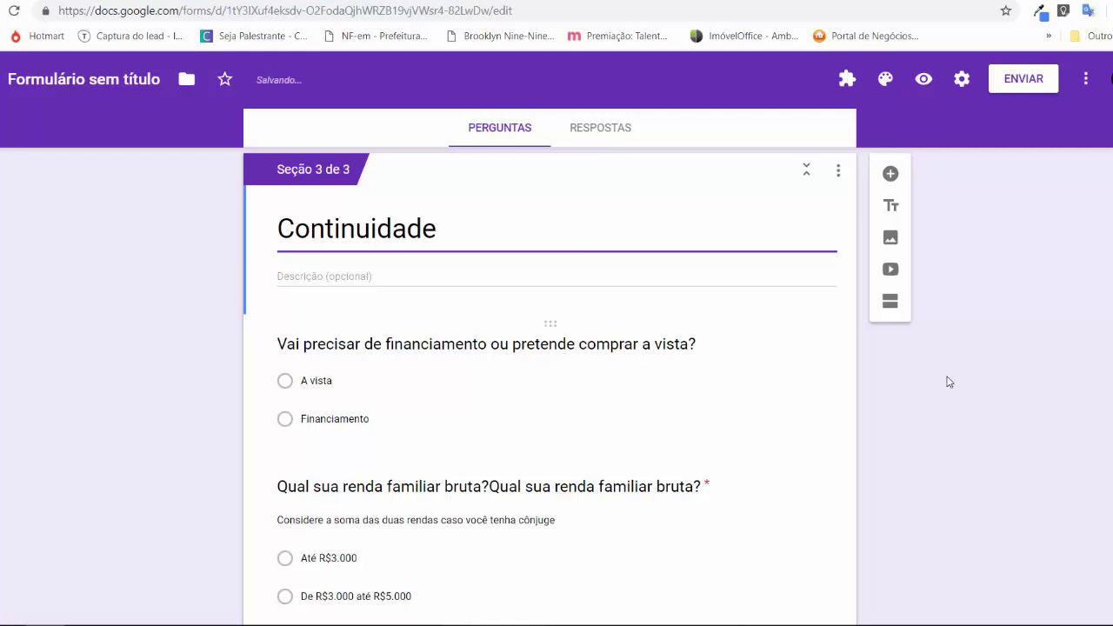
Look through the three sections and name the form file "Captura de lead"
scroll(841, 369, "up", 5)
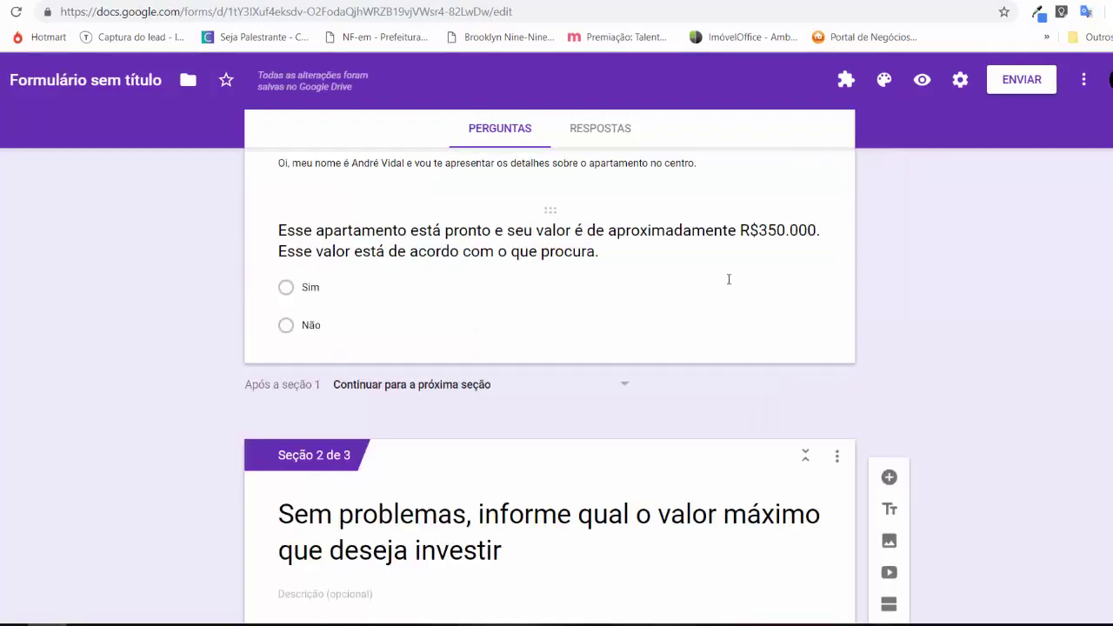
scroll(430, 286, "down", 8)
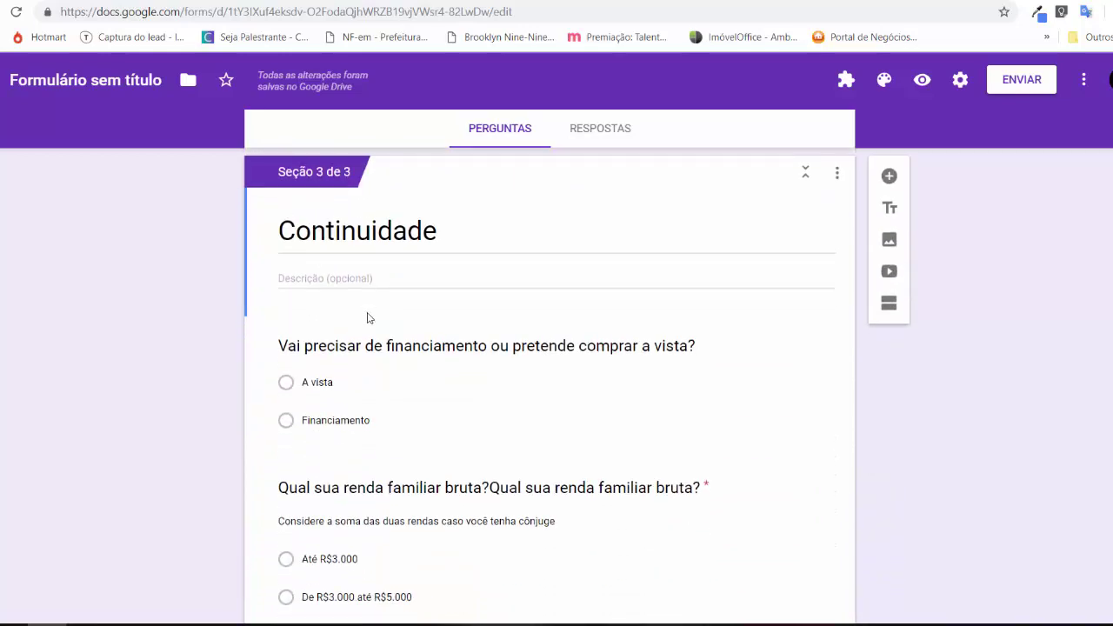
scroll(442, 295, "down", 3)
scroll(374, 298, "up", 15)
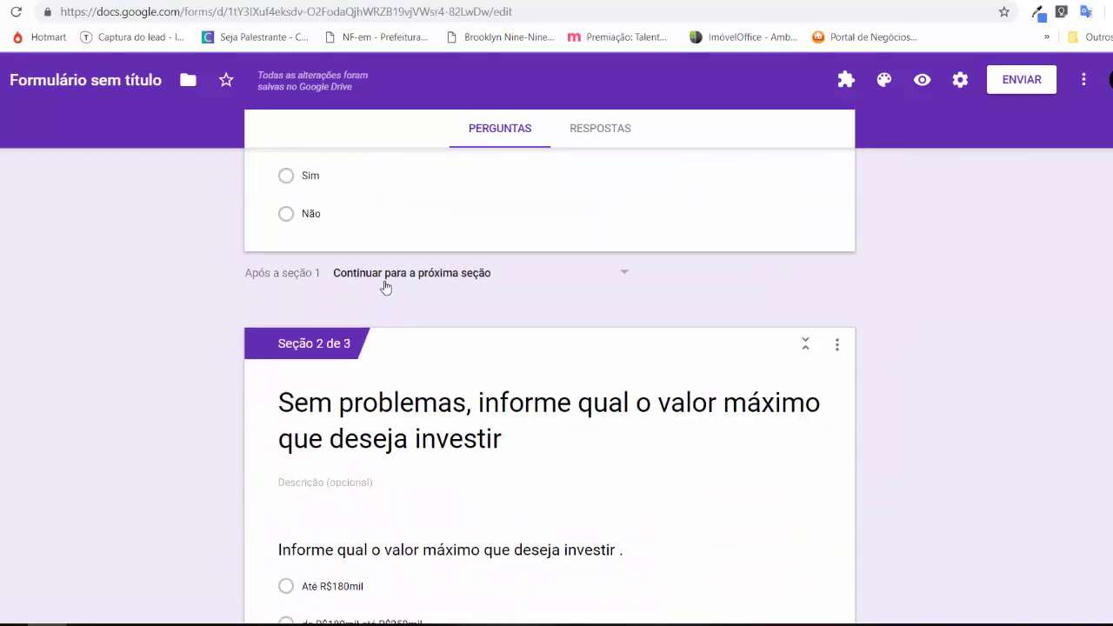
scroll(305, 424, "down", 2)
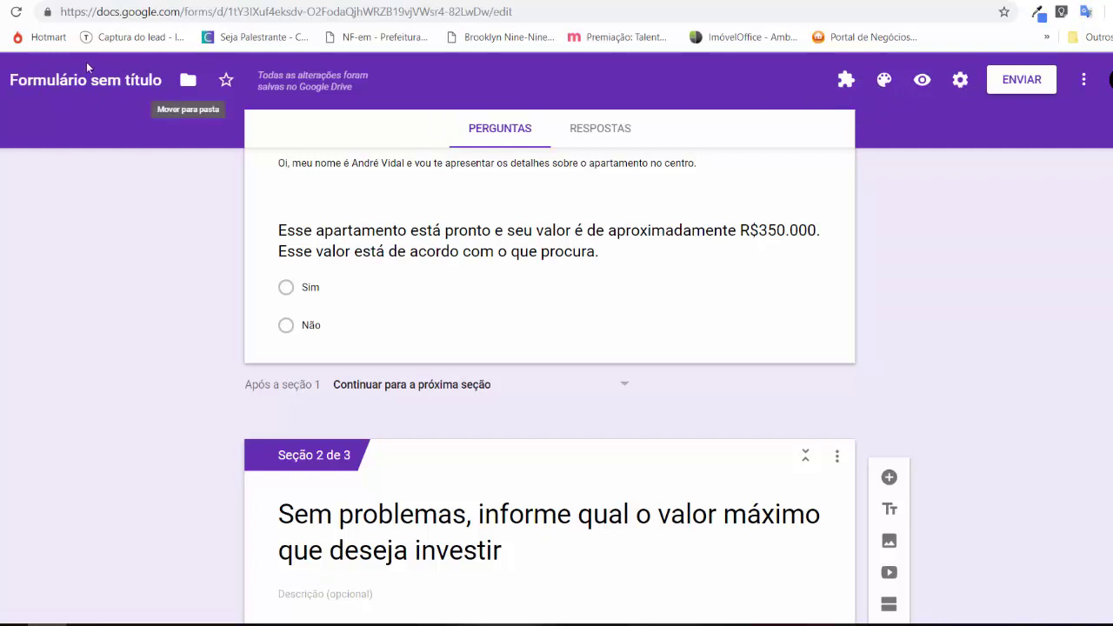
left_click(63, 82)
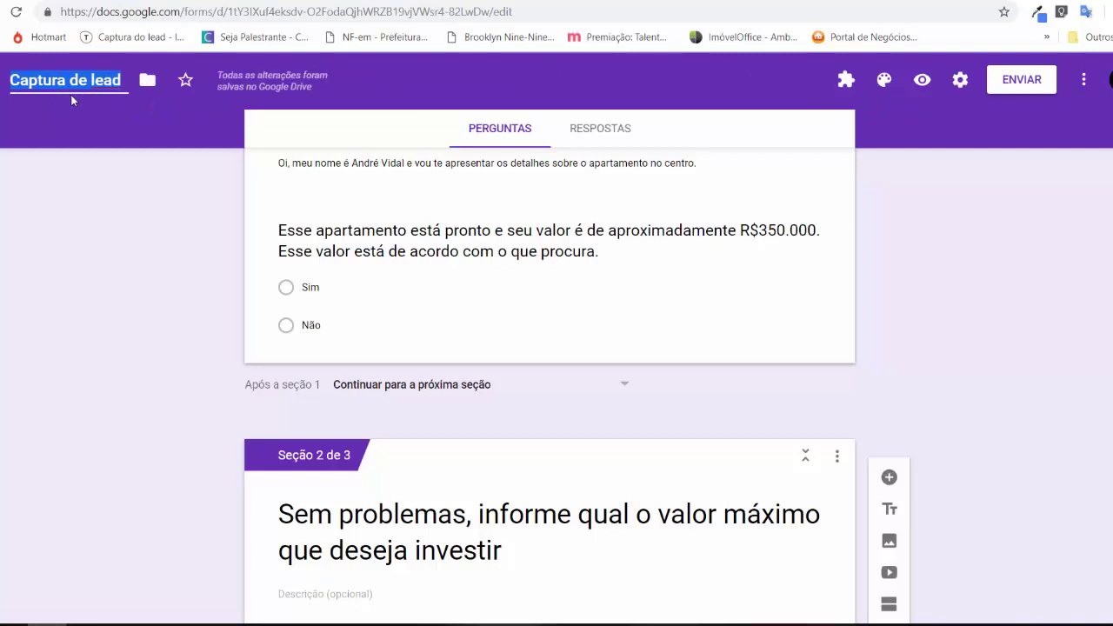
scroll(38, 146, "up", 2)
left_click(65, 79)
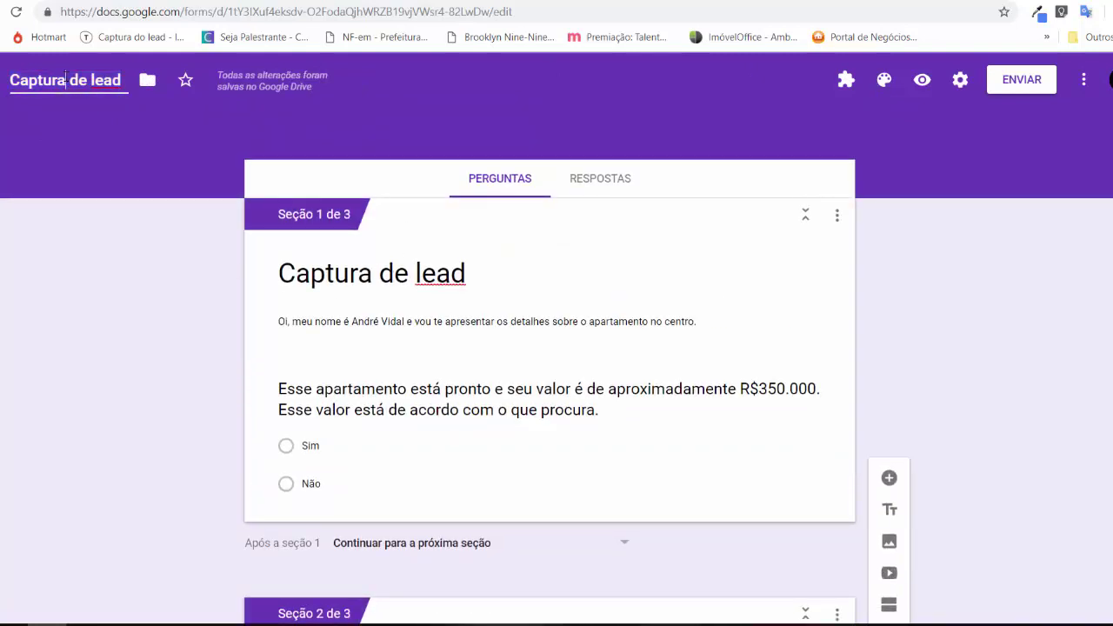
Preview the form as a respondent sees it and review its first page with the R$350.000 price question
left_click(926, 81)
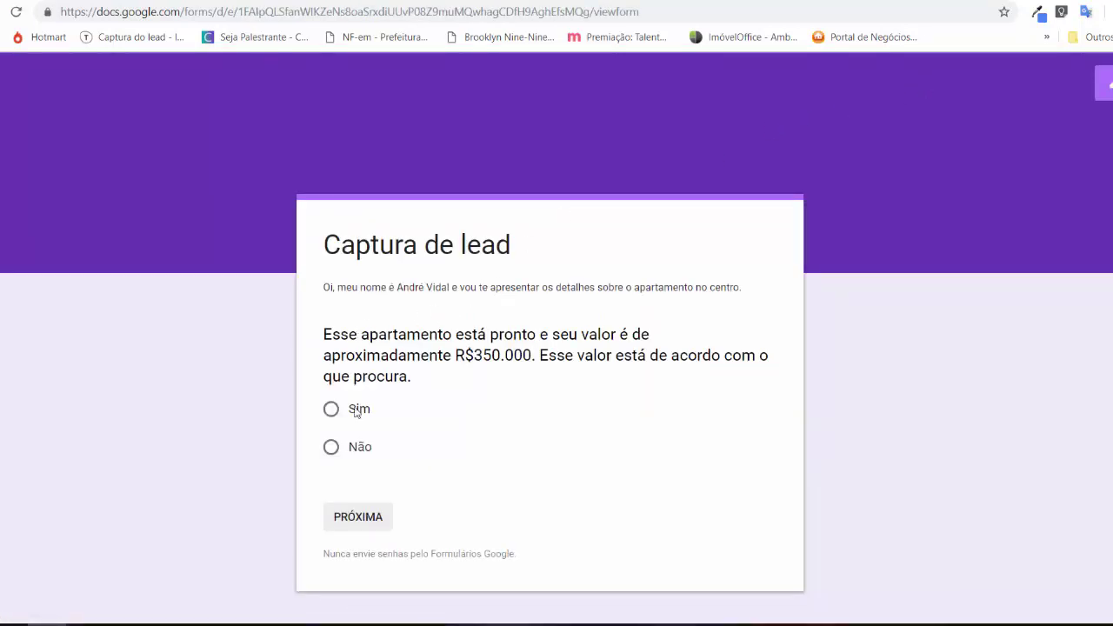
scroll(438, 356, "down", 1)
scroll(438, 371, "up", 1)
scroll(432, 308, "down", 1)
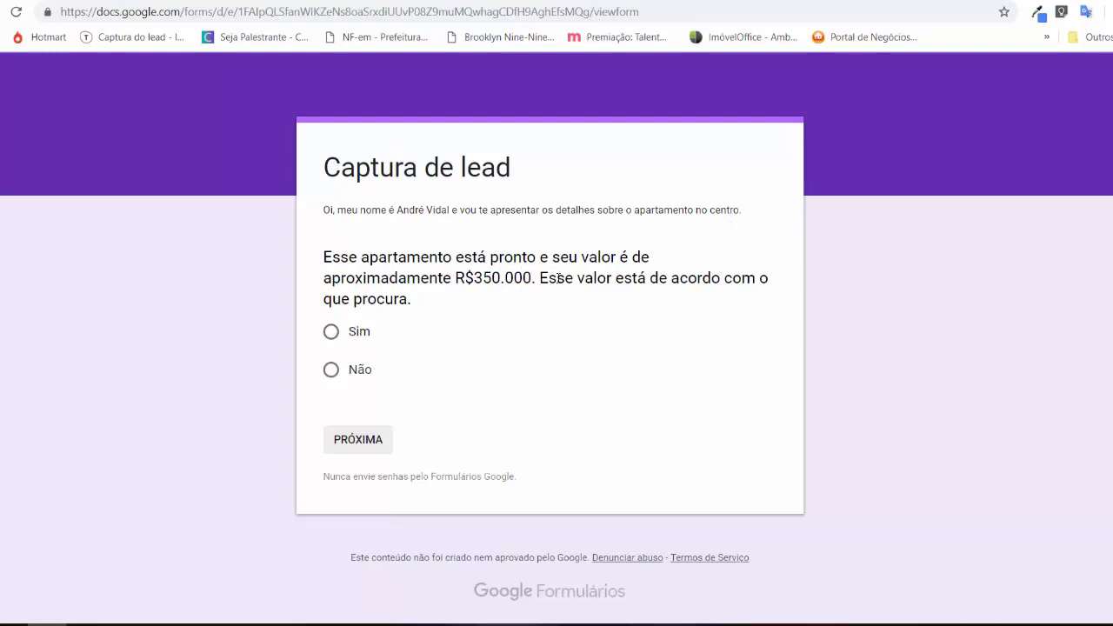
Answer "Sim" to the price question in the preview, proceed and examine the questions on the page it leads to
left_click(330, 332)
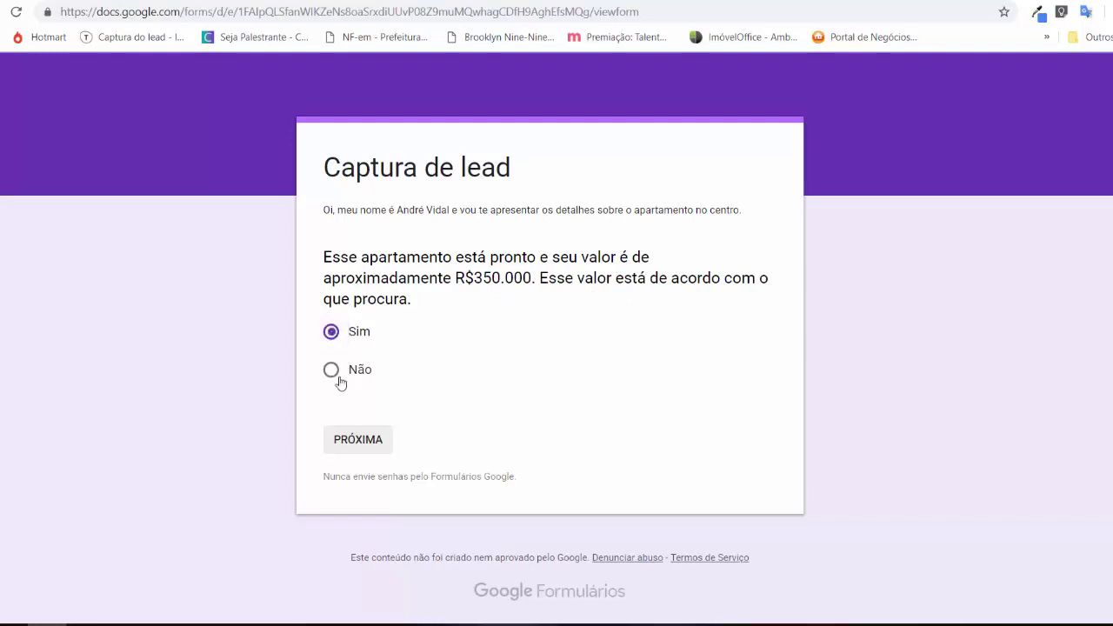
left_click(360, 440)
scroll(306, 353, "down", 2)
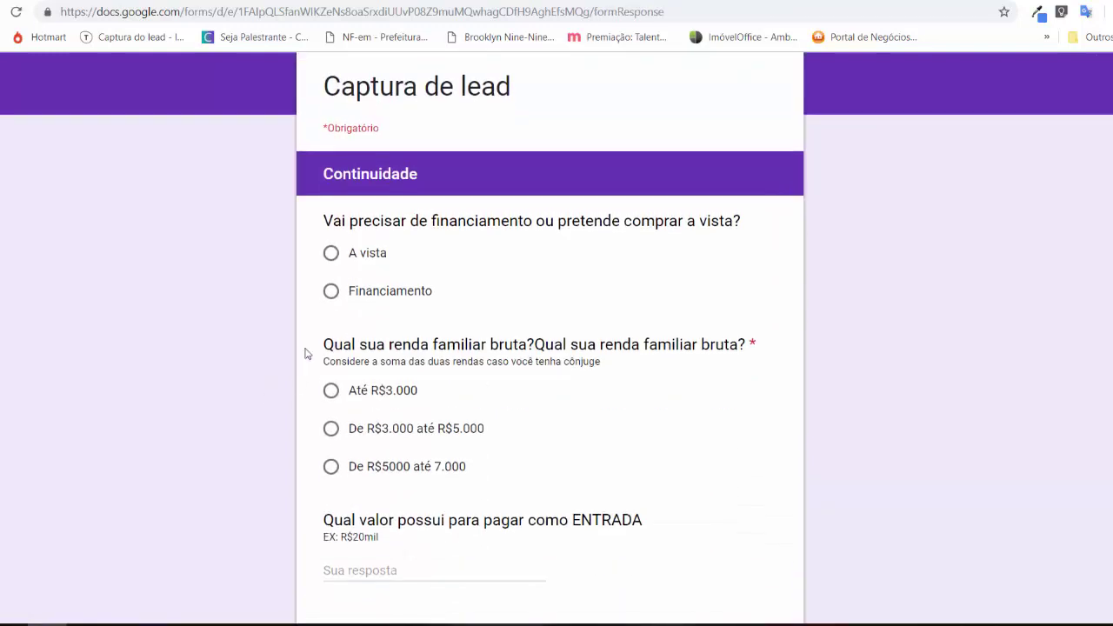
scroll(400, 339, "down", 2)
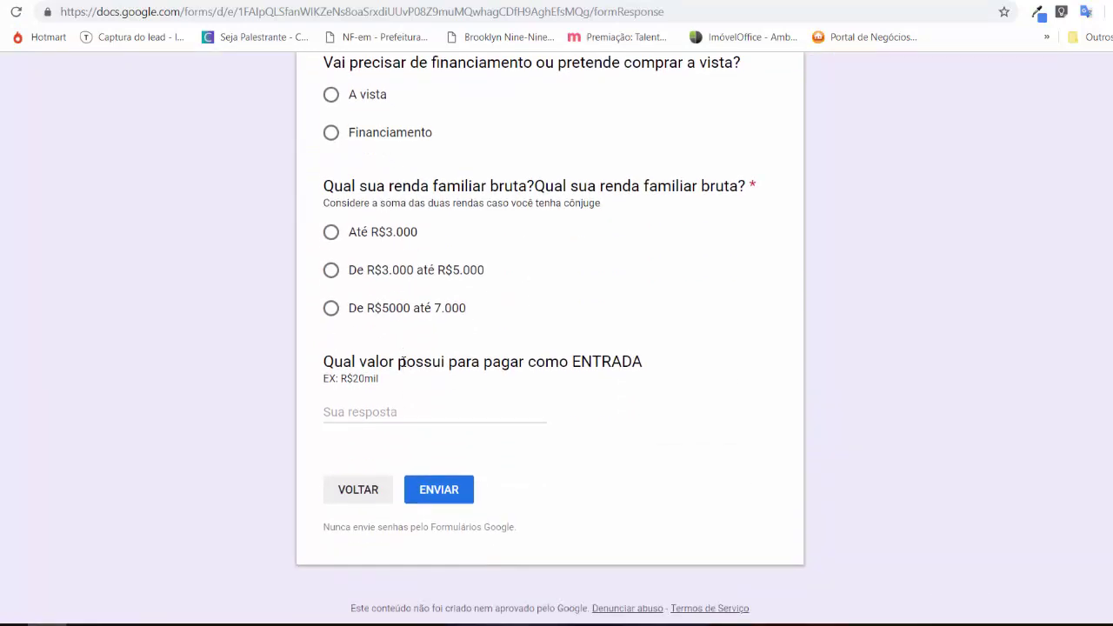
scroll(398, 347, "up", 2)
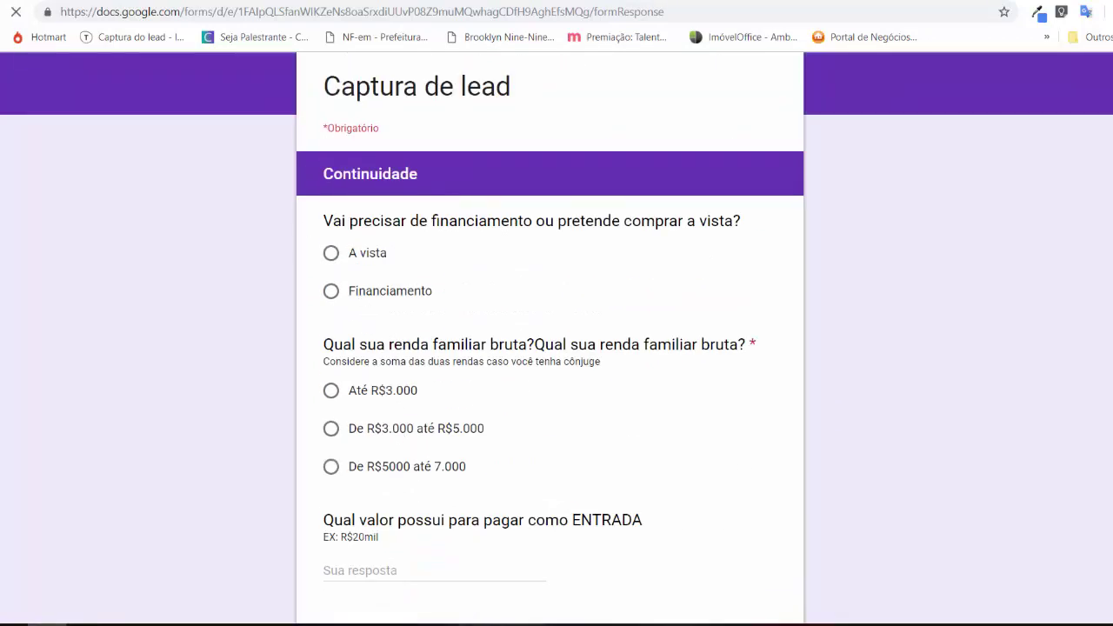
Answer "Não" to the price question in the preview and proceed to the maximum investment page
left_click(331, 369)
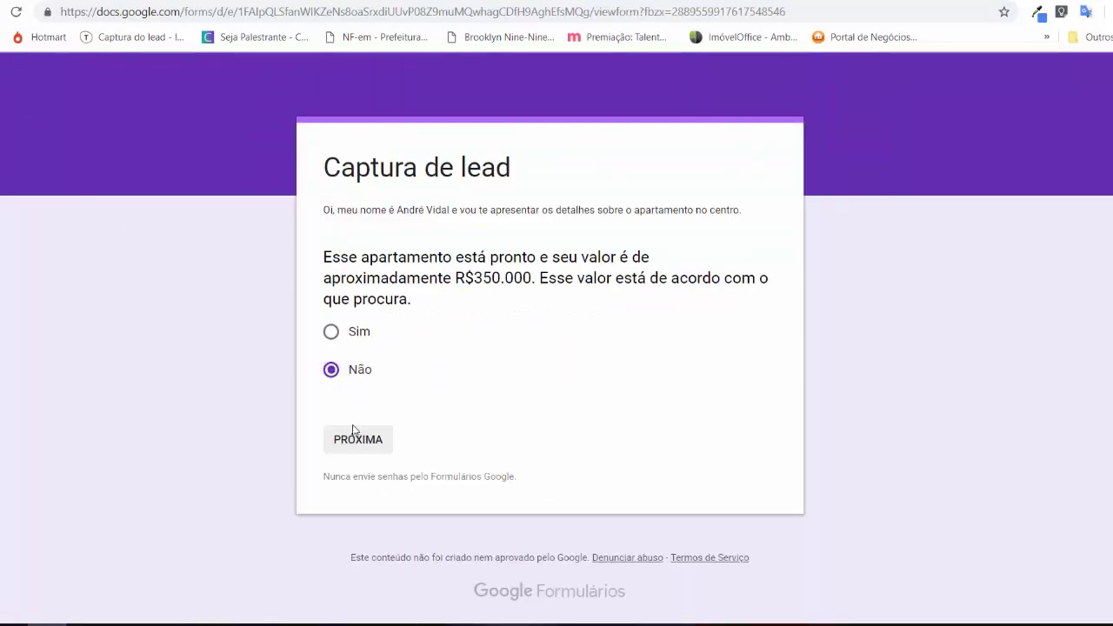
left_click(355, 437)
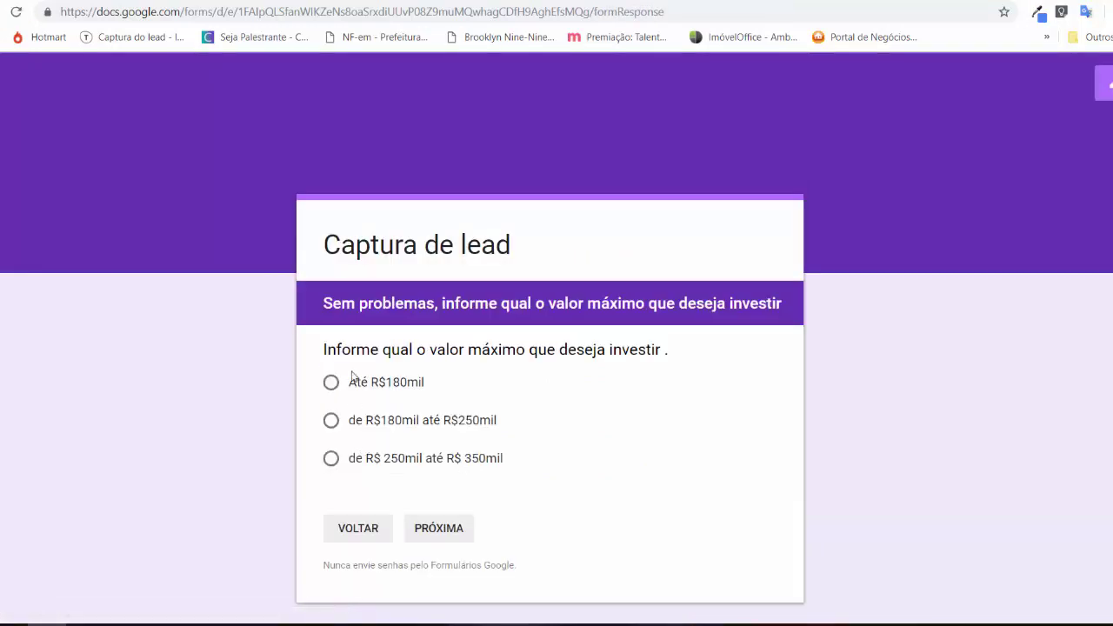
scroll(640, 206, "down", 1)
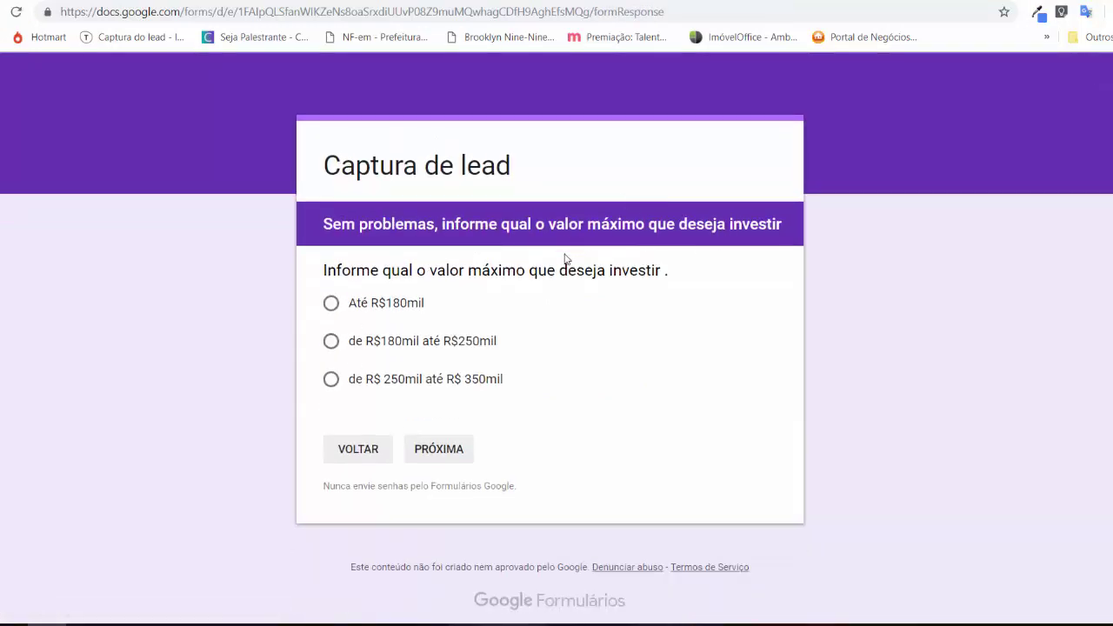
Choose "Até R$180mil" as the maximum investment, proceed, look over the "Continuidade" page and close the preview
left_click(365, 311)
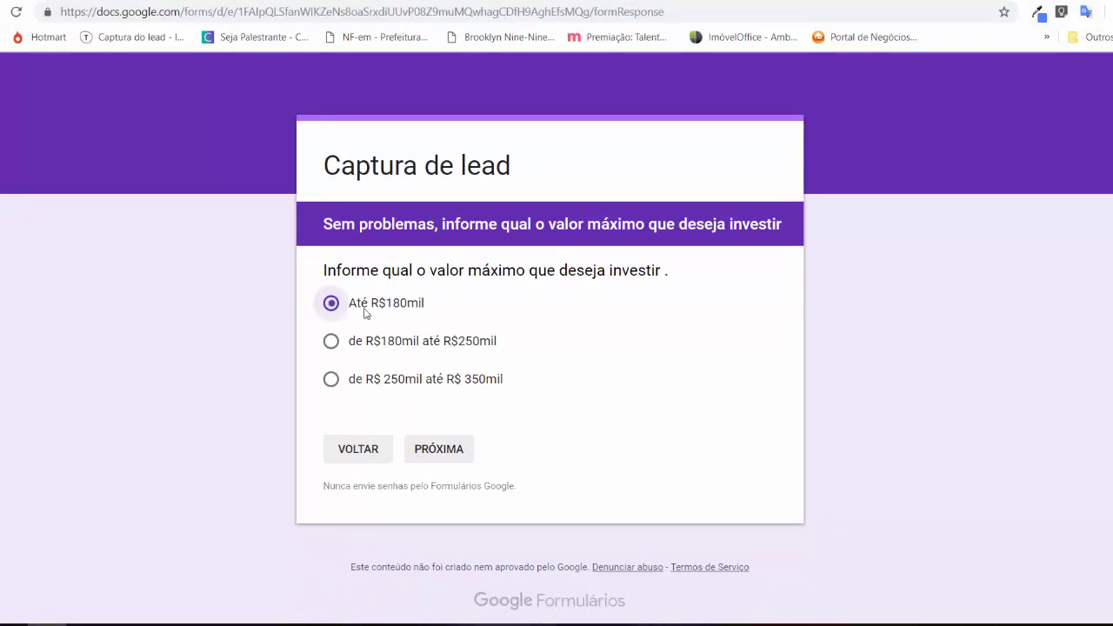
left_click(447, 455)
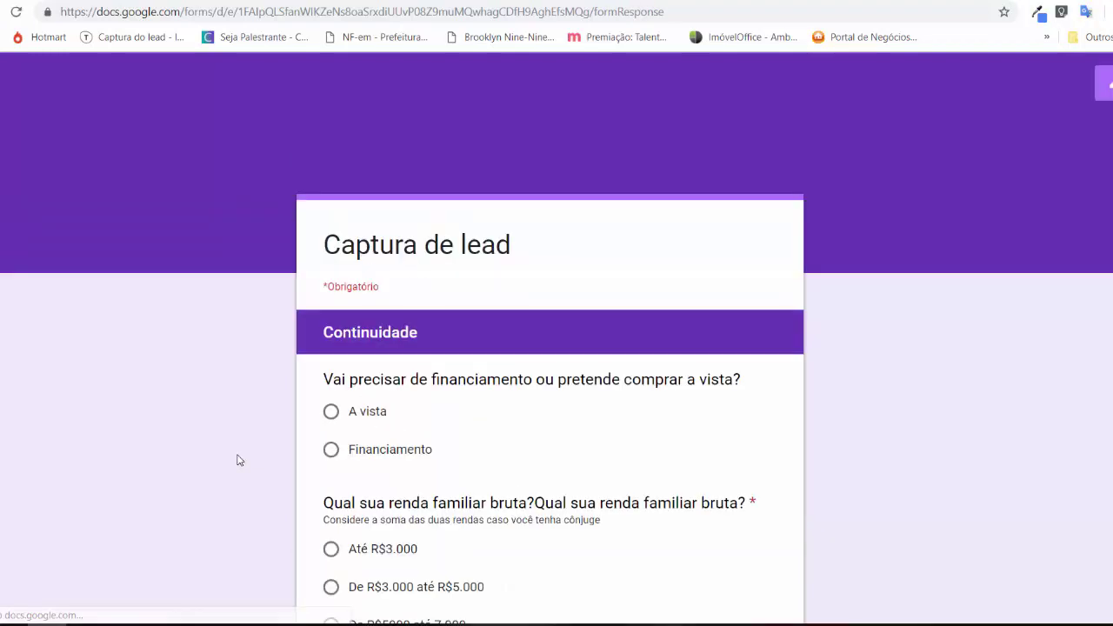
scroll(260, 409, "down", 3)
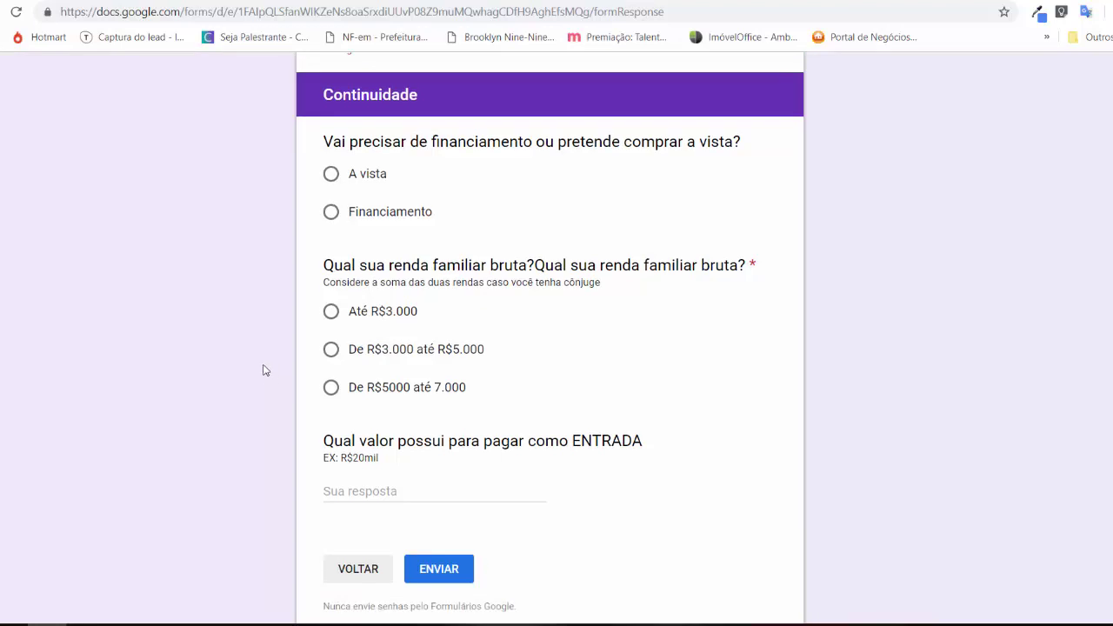
scroll(274, 357, "down", 2)
scroll(273, 350, "up", 5)
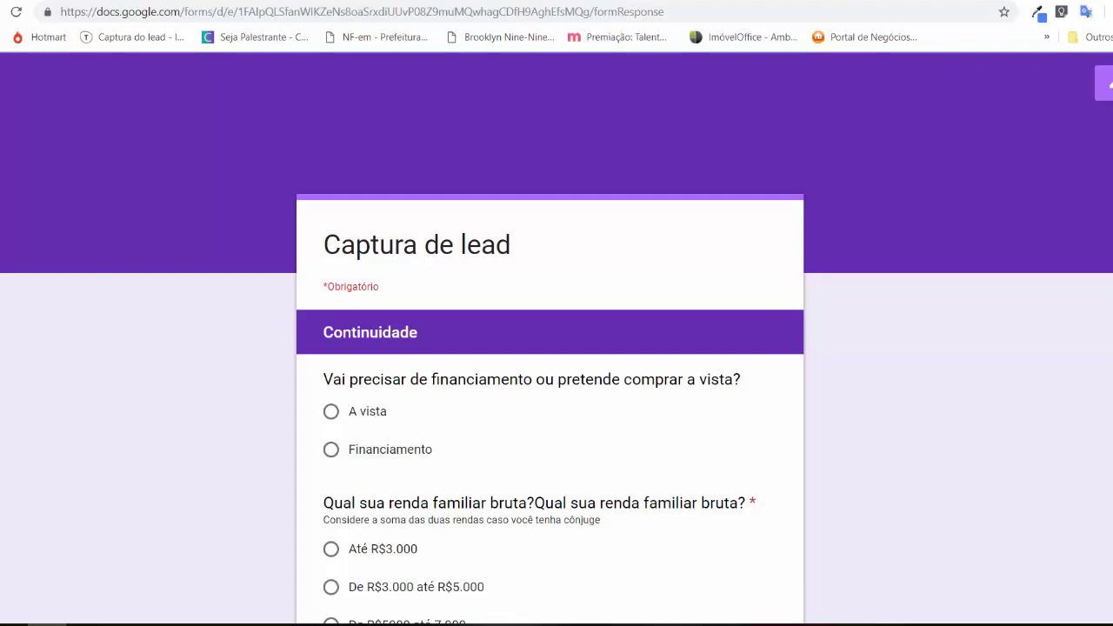
key("ctrl+w")
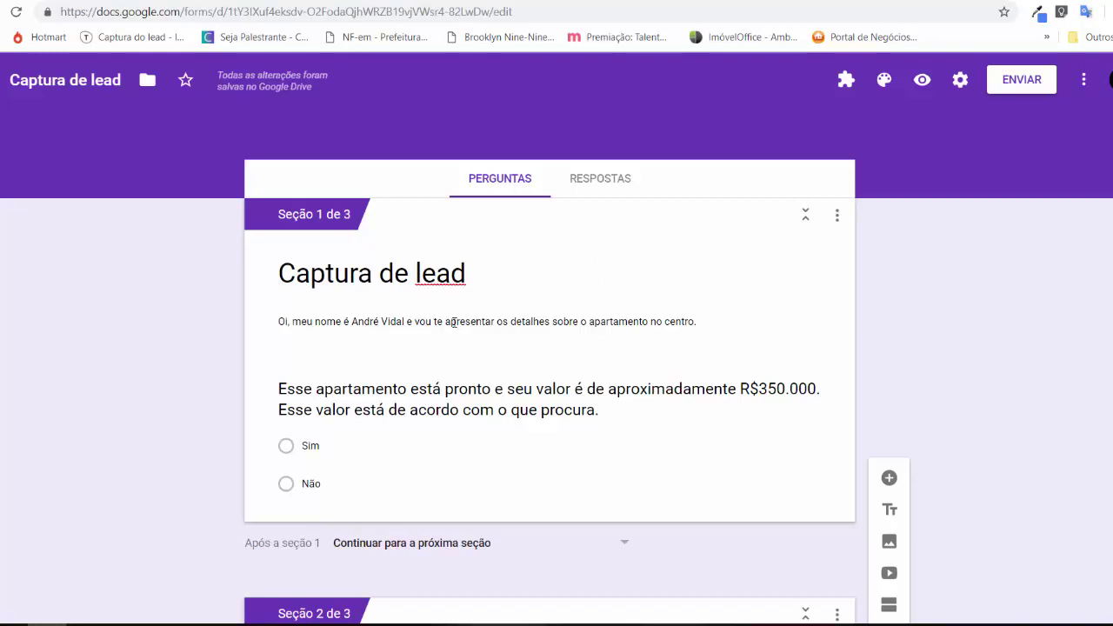
Review the form's three sections in the editor, especially the price question and the maximum investment options
scroll(452, 322, "down", 10)
scroll(432, 343, "up", 2)
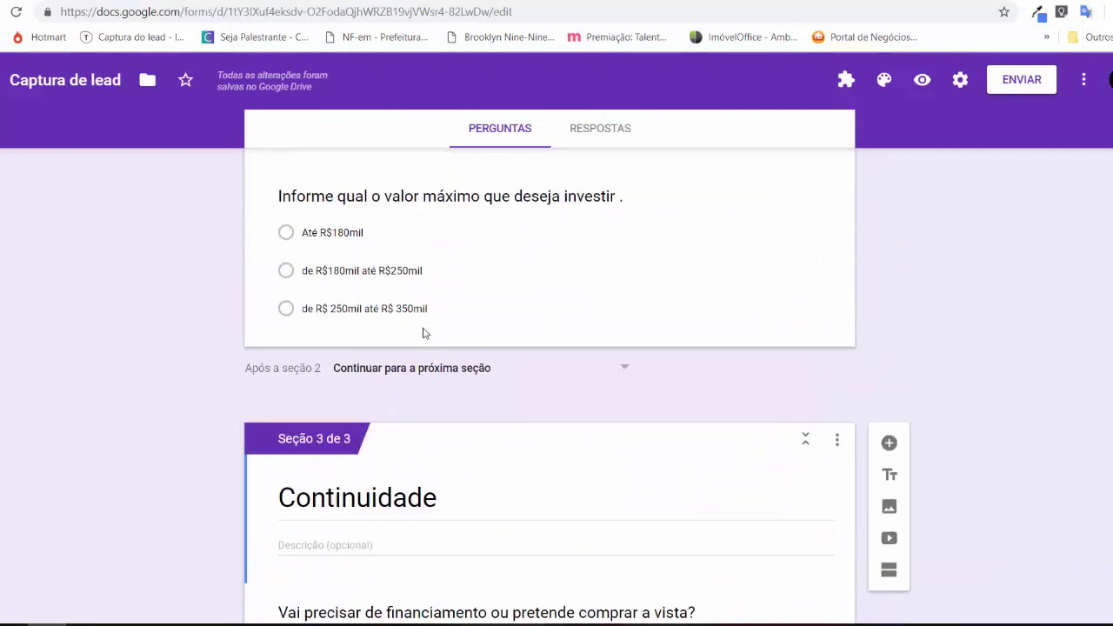
scroll(426, 333, "up", 6)
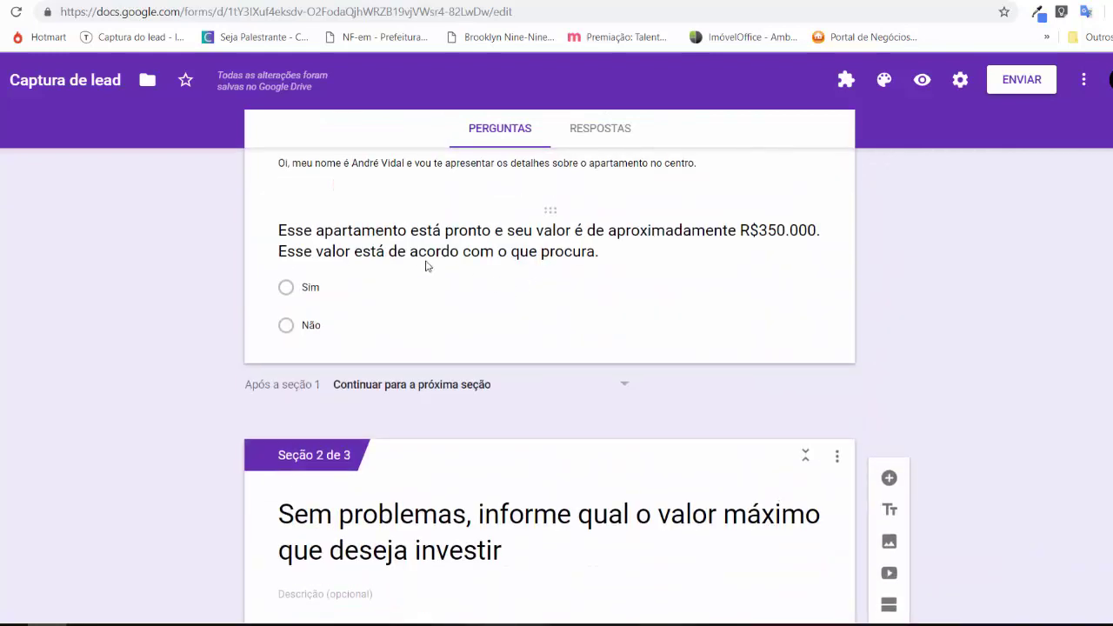
scroll(425, 265, "up", 2)
scroll(562, 283, "down", 5)
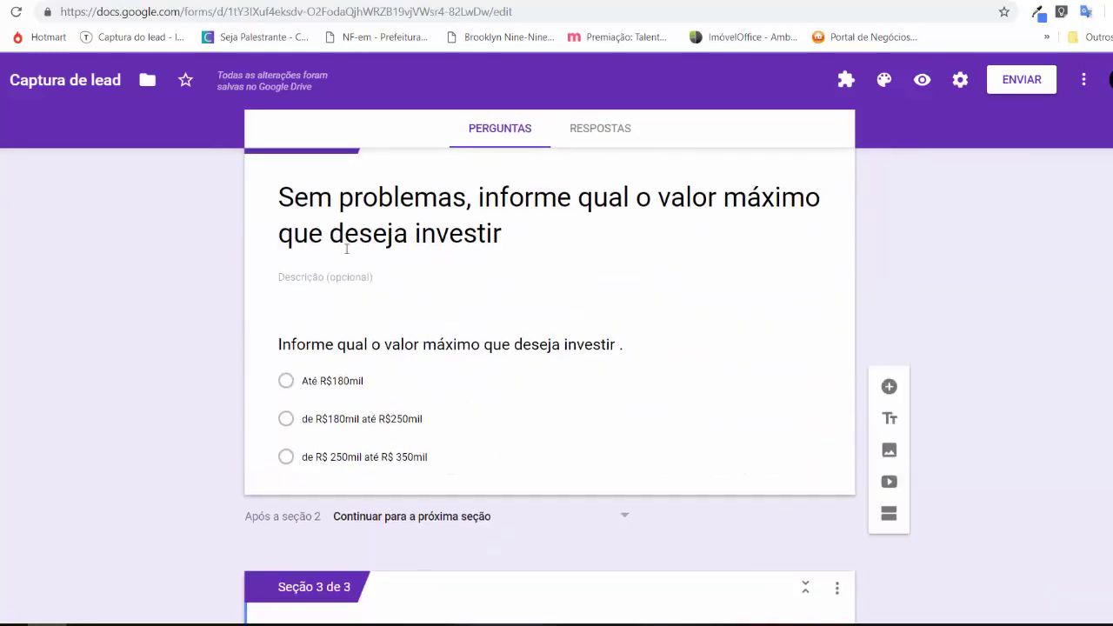
scroll(335, 253, "down", 2)
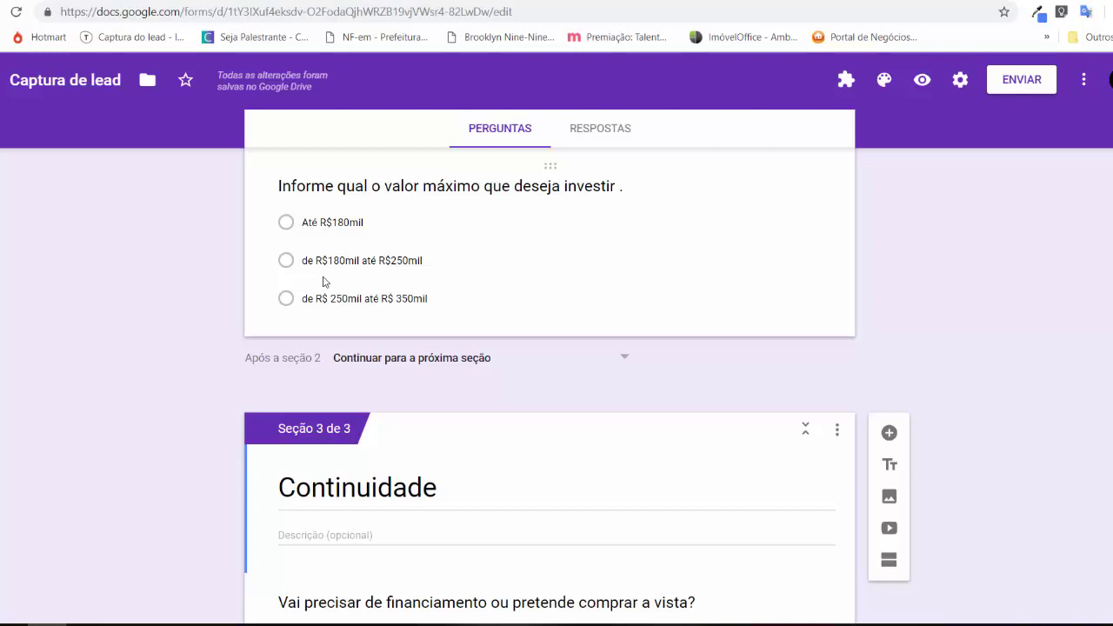
scroll(499, 293, "up", 5)
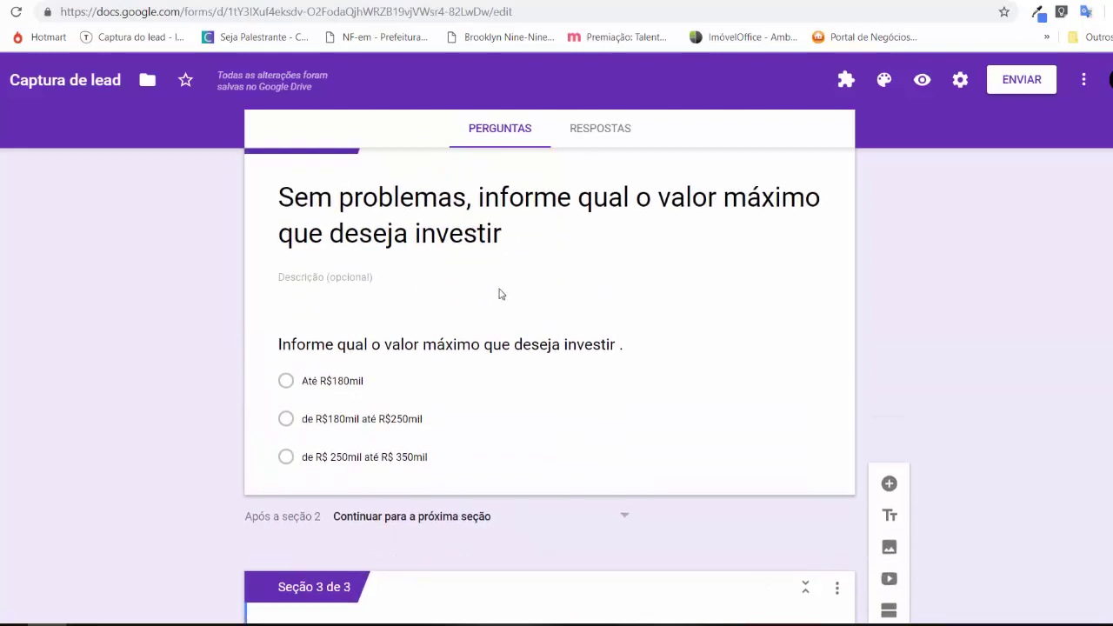
scroll(626, 227, "down", 5)
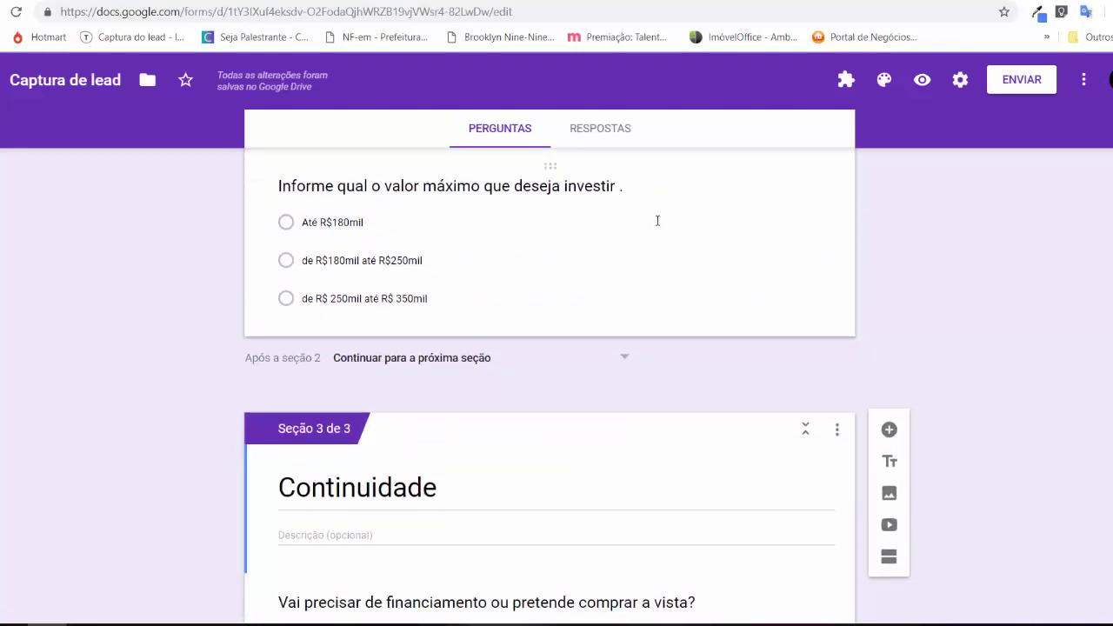
scroll(739, 174, "up", 2)
Try several theme colours for the form, including grey, orange and teal, and end with indigo
left_click(882, 82)
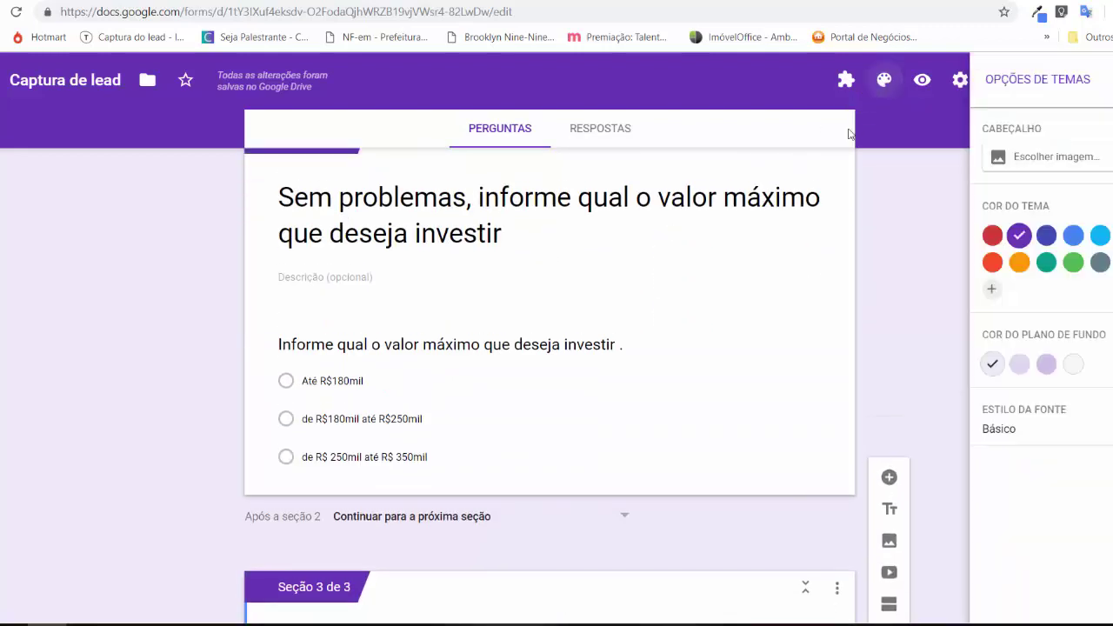
left_click(1100, 262)
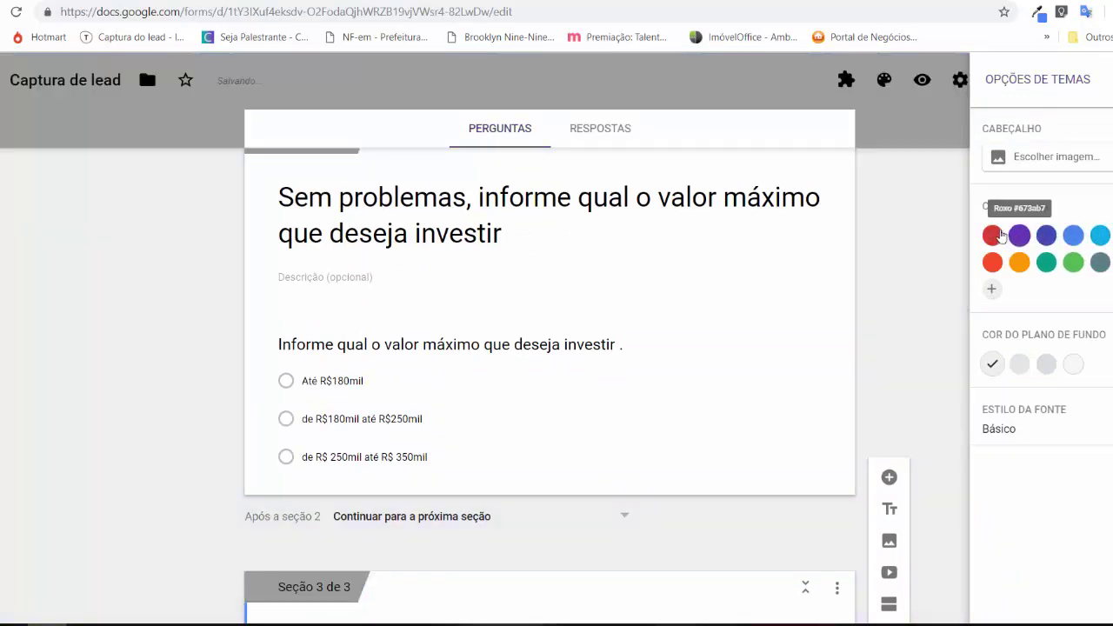
left_click(992, 262)
left_click(1018, 263)
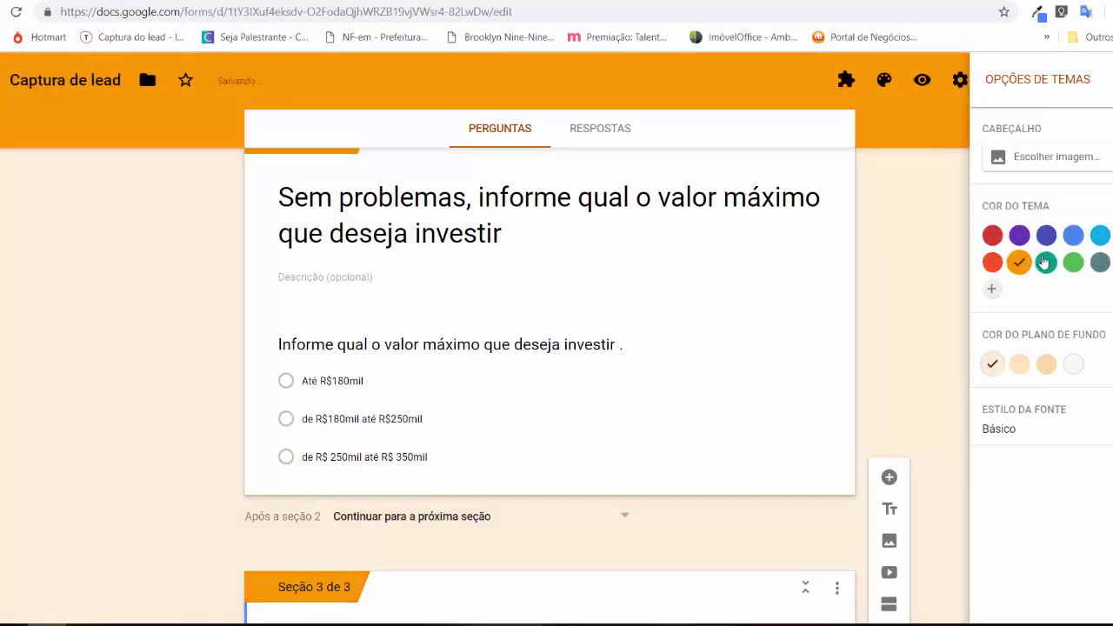
left_click(1046, 261)
left_click(1046, 237)
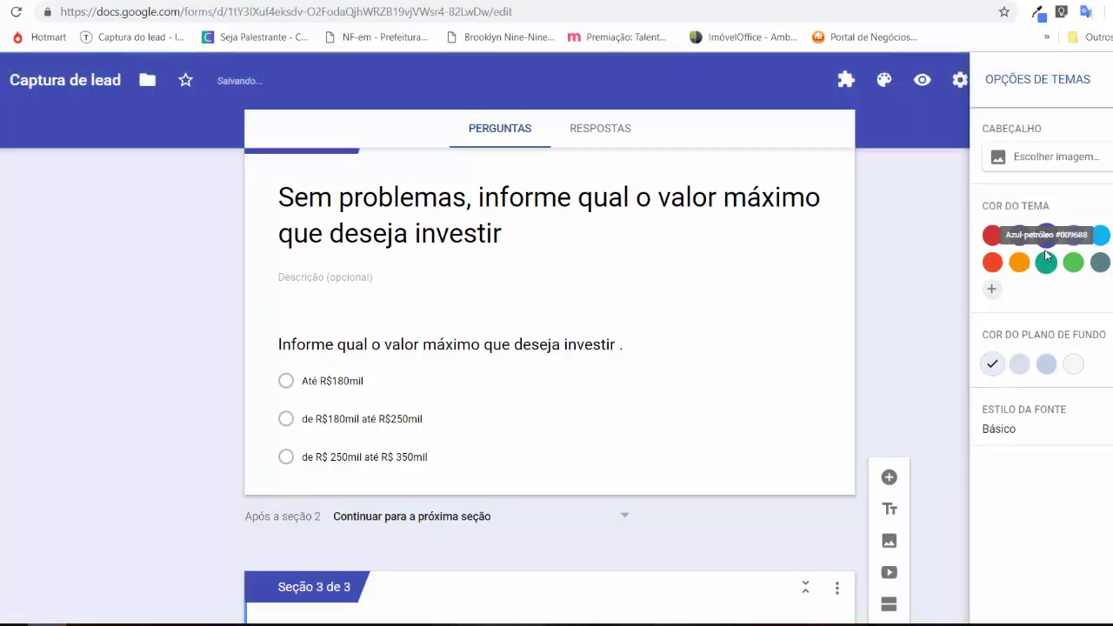
Browse the ready-made header images in the "Trabalho e escola", "Comer e beber" and "Somente crianças" categories
left_click(1039, 158)
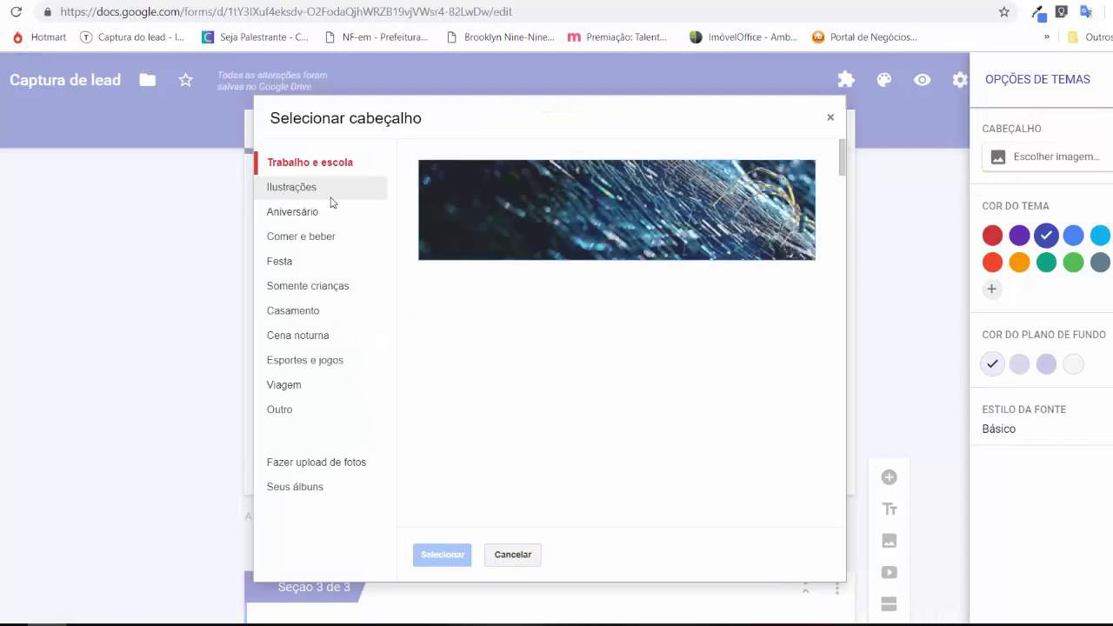
scroll(571, 354, "down", 10)
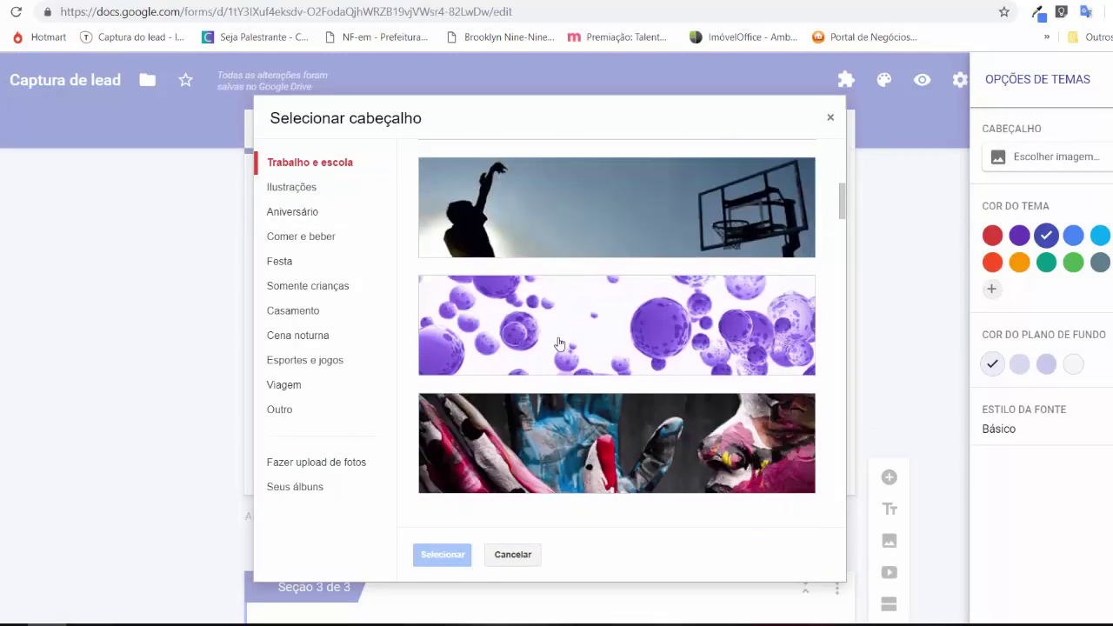
scroll(569, 319, "down", 5)
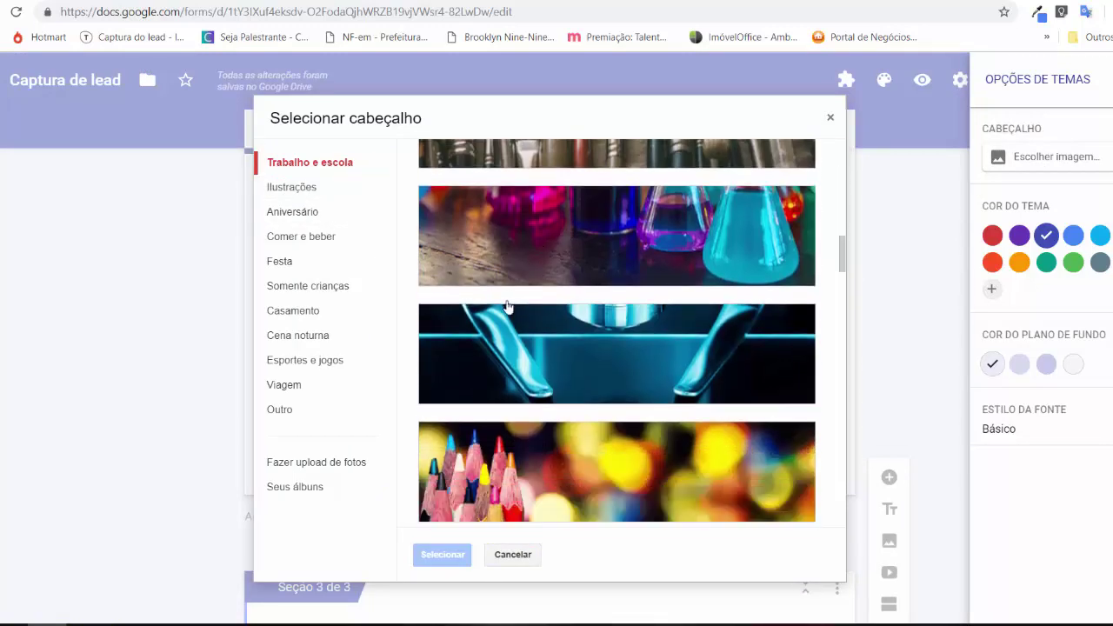
left_click(314, 236)
left_click(318, 288)
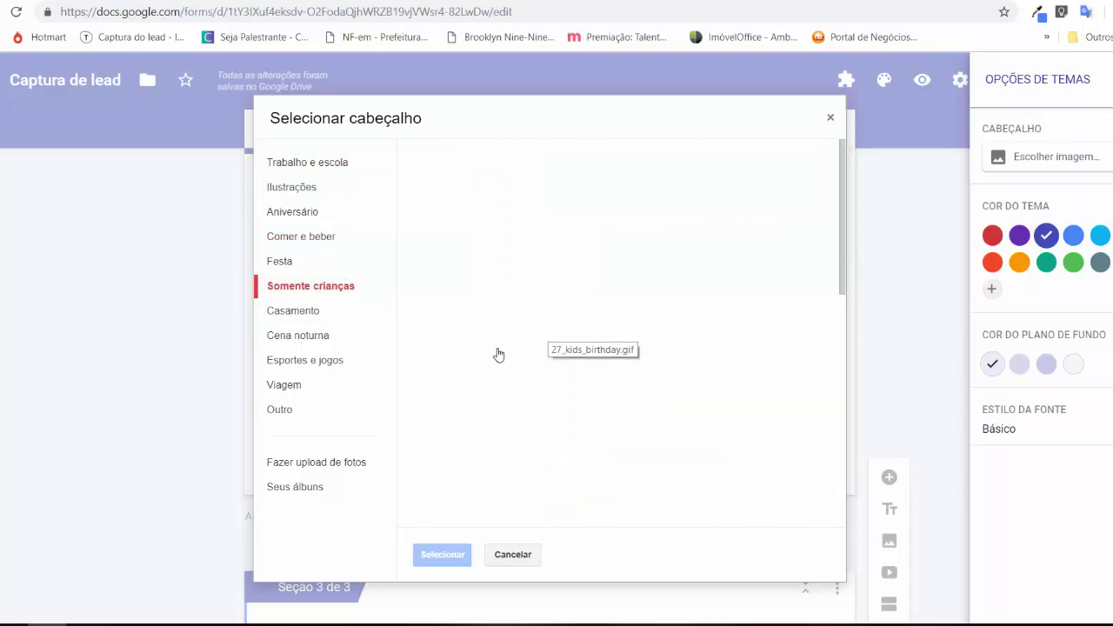
Upload the photo wprime-golfclub from the "Área de Trabalho" folder as the form's header image
left_click(321, 464)
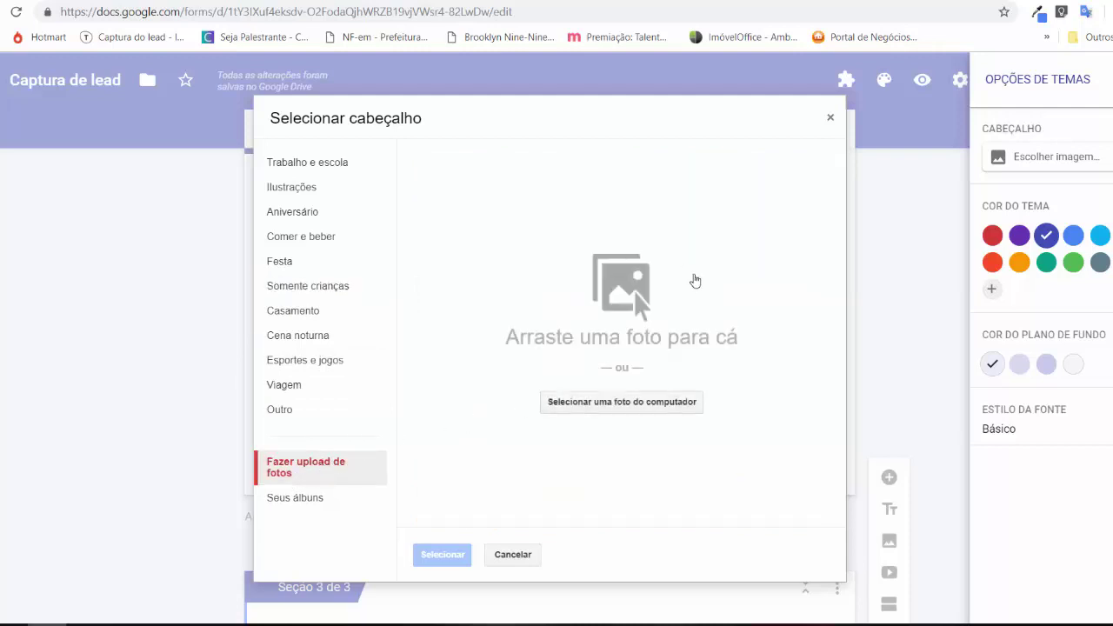
left_click(628, 403)
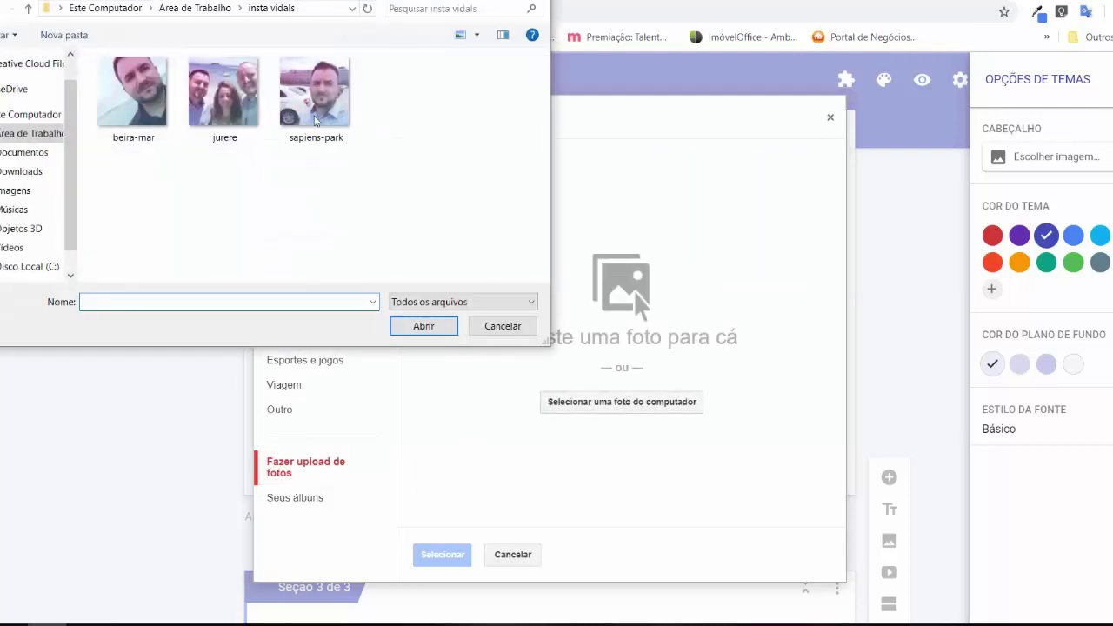
left_click(179, 10)
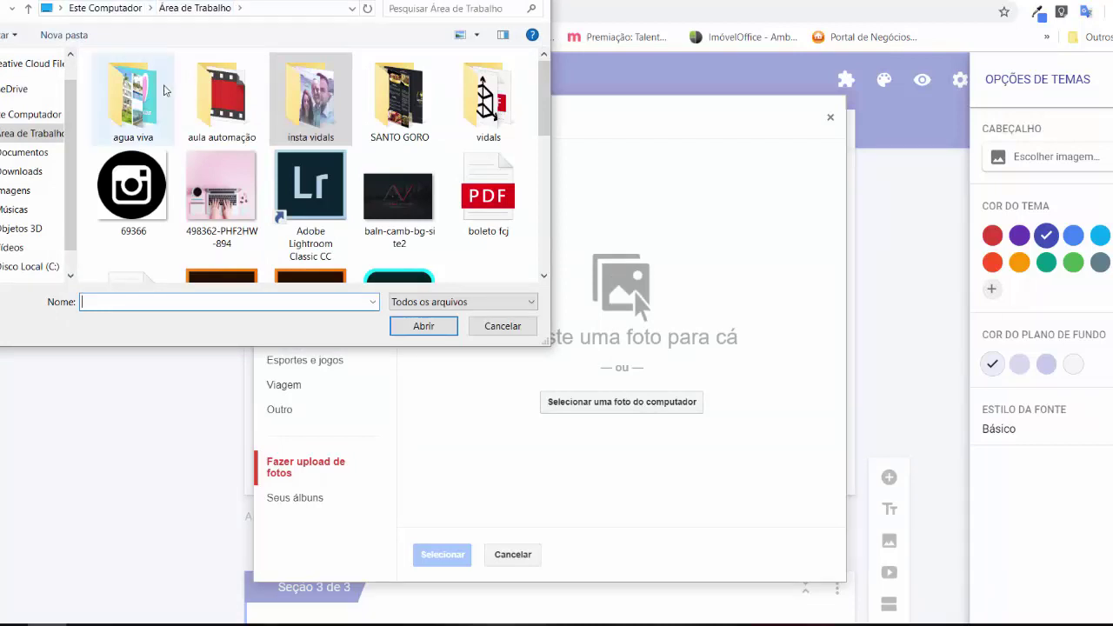
scroll(351, 173, "down", 3)
scroll(350, 173, "down", 3)
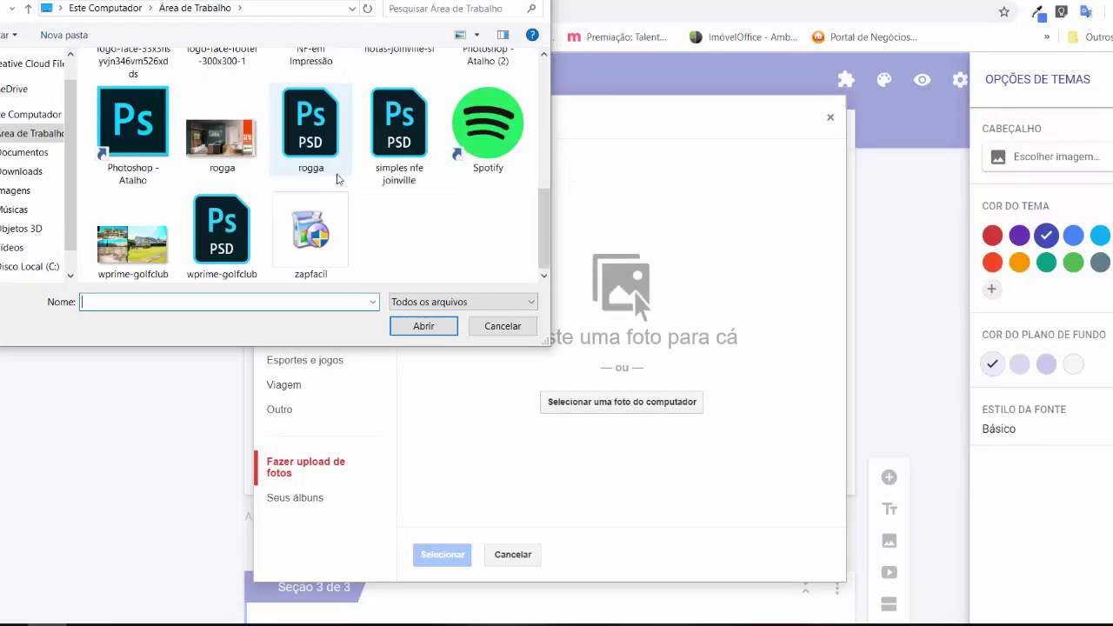
double_click(130, 241)
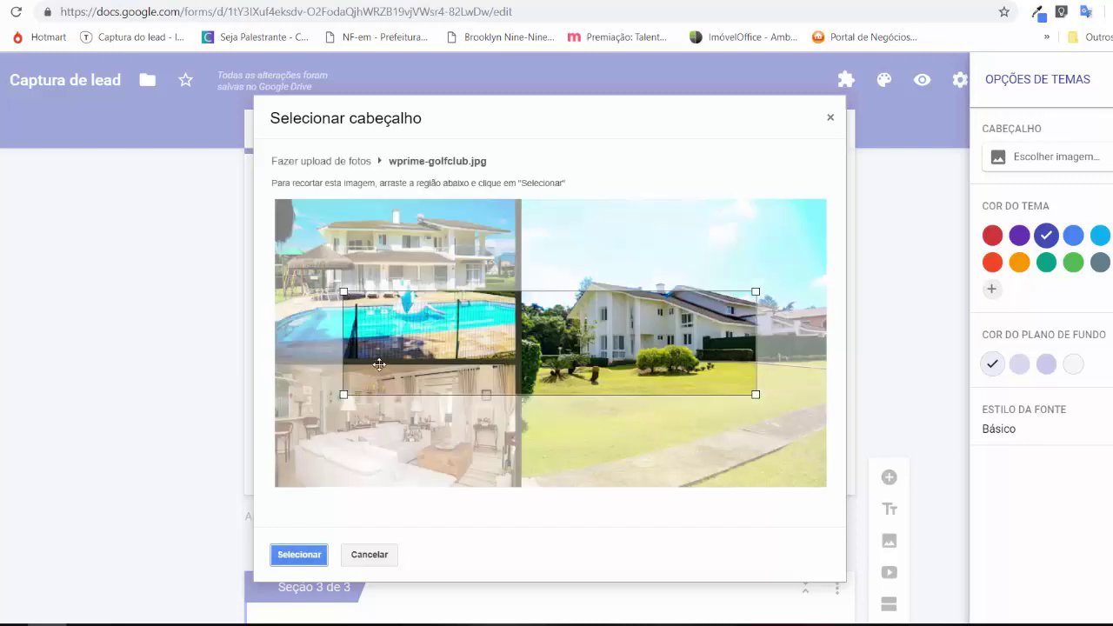
Widen the header crop to the photo's full width, lower it slightly over the pool and house, and apply it
left_click_drag(344, 291, 292, 236)
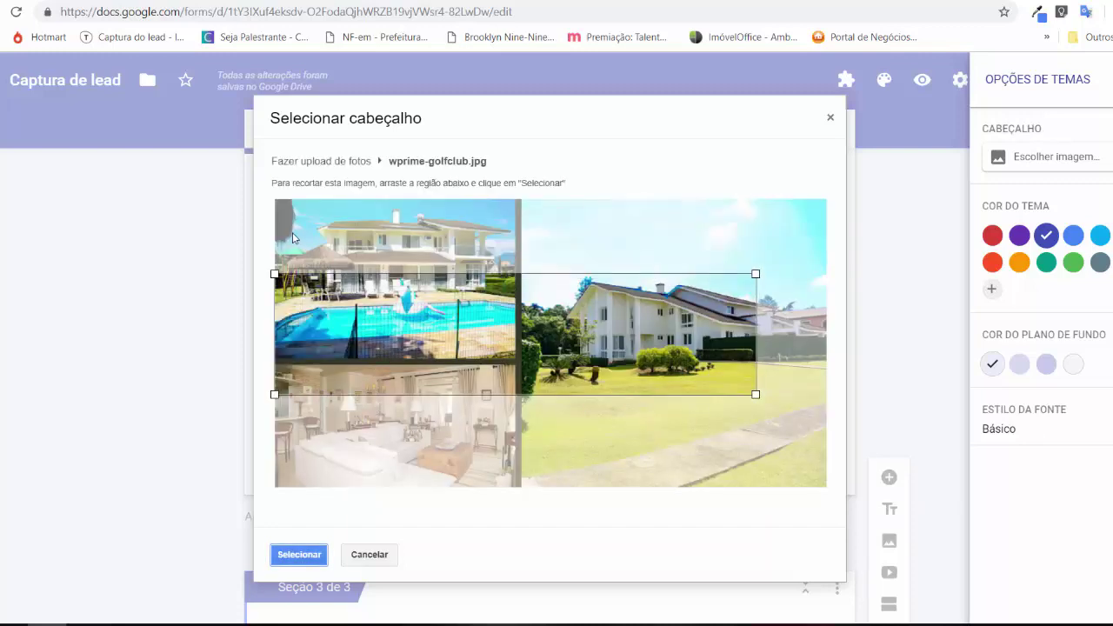
left_click_drag(763, 262, 827, 226)
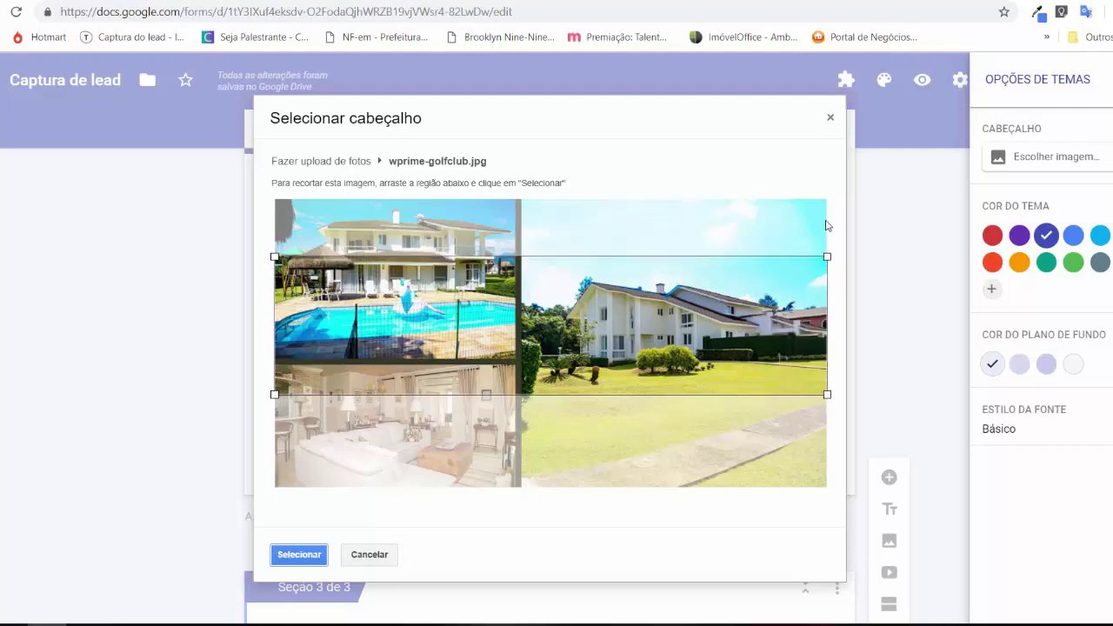
left_click_drag(692, 327, 696, 352)
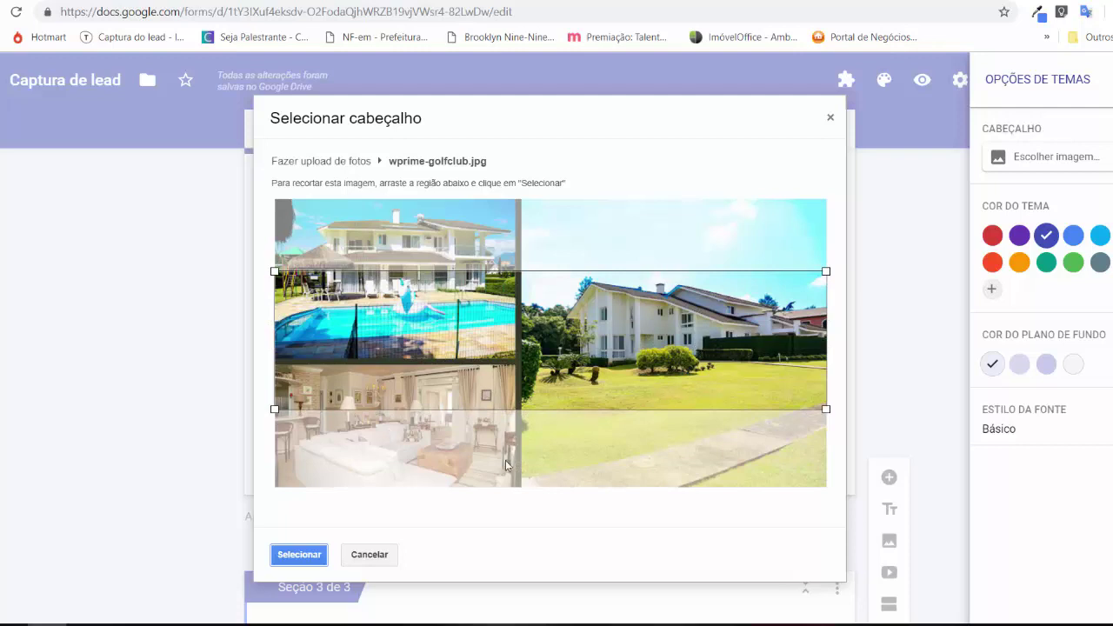
left_click(304, 556)
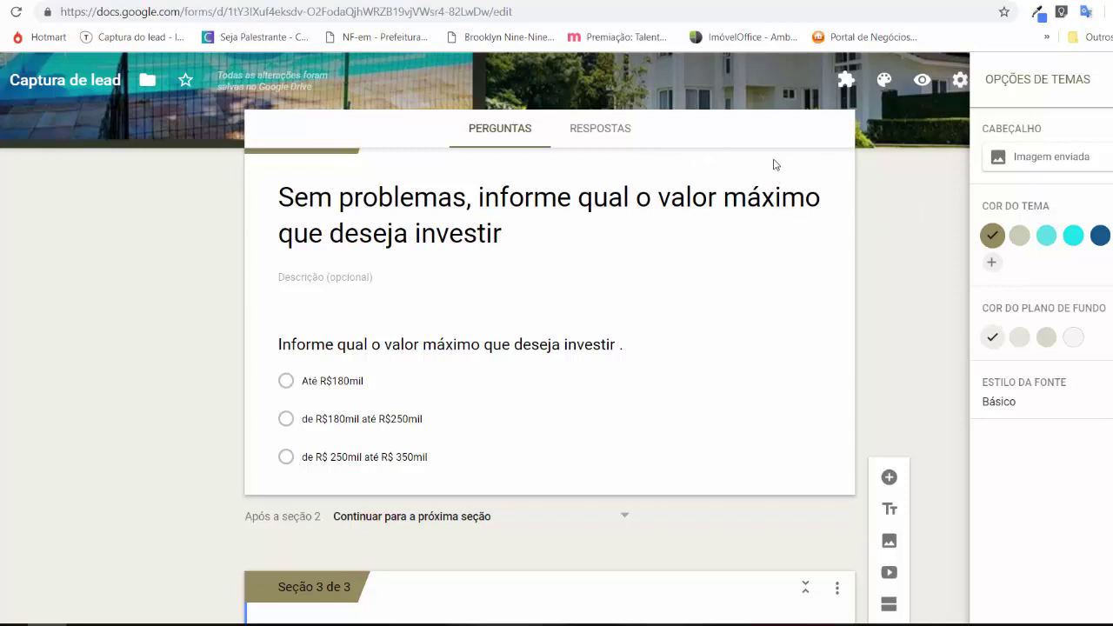
Look over the sections with the new header and preview the form as a respondent sees it
scroll(266, 345, "down", 8)
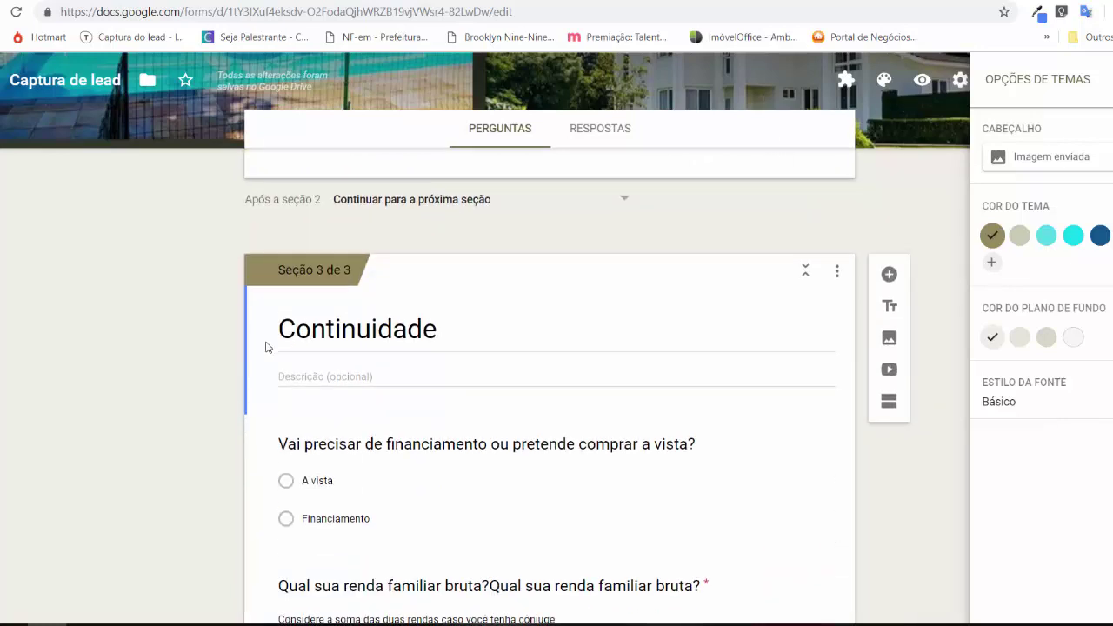
scroll(513, 306, "up", 5)
scroll(522, 304, "up", 10)
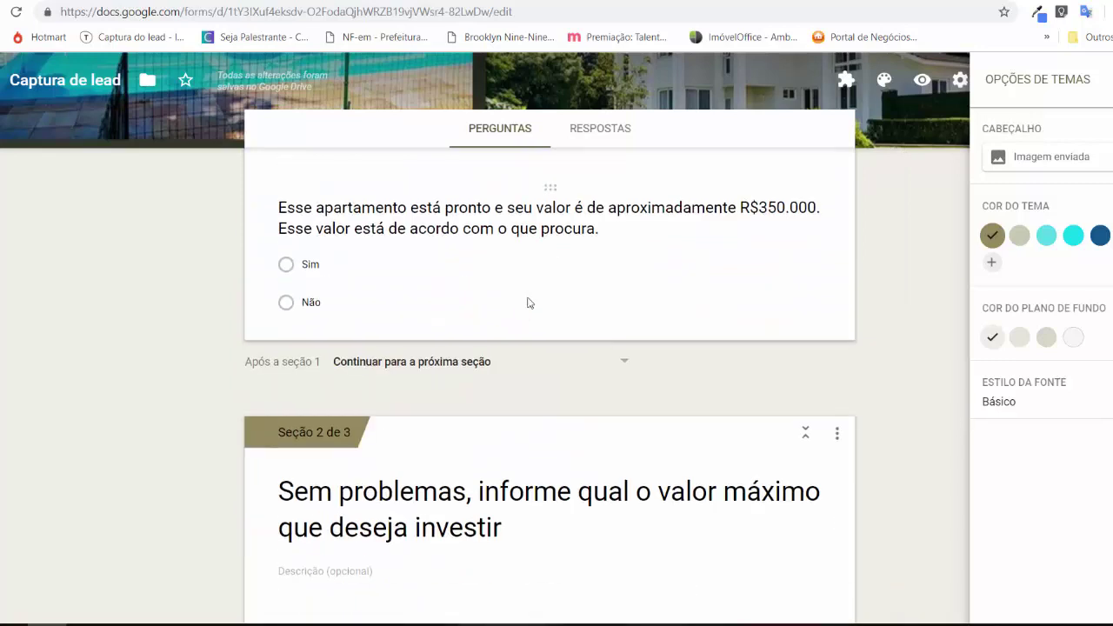
left_click(920, 79)
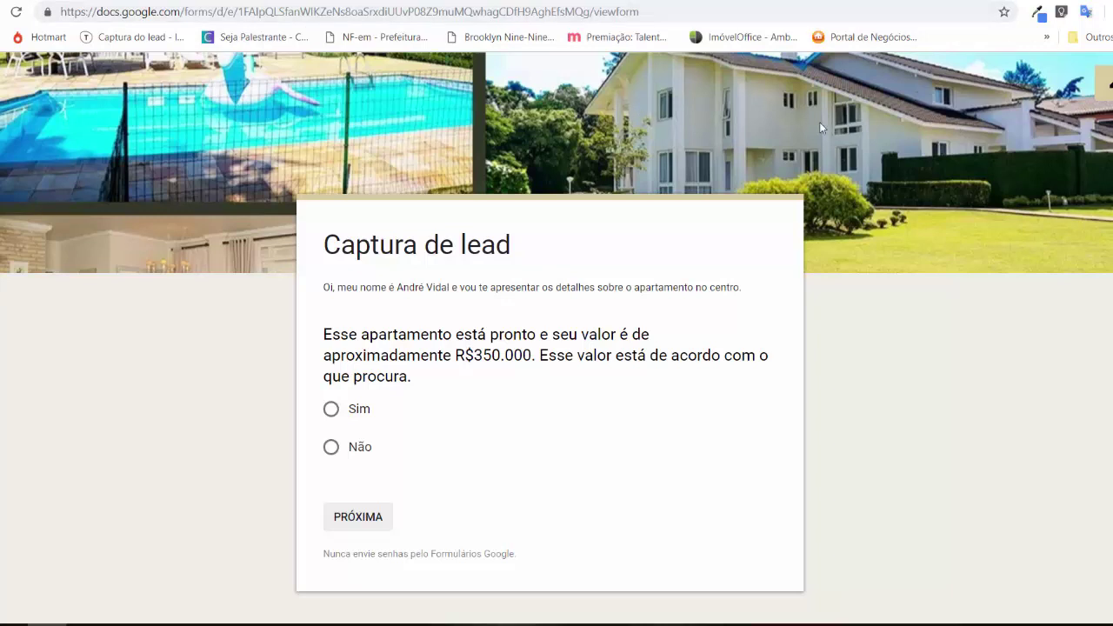
scroll(342, 403, "down", 1)
scroll(341, 403, "up", 1)
Copy the live form's web address and switch to Bitly in a new browser tab
left_click_drag(64, 11, 54, 43)
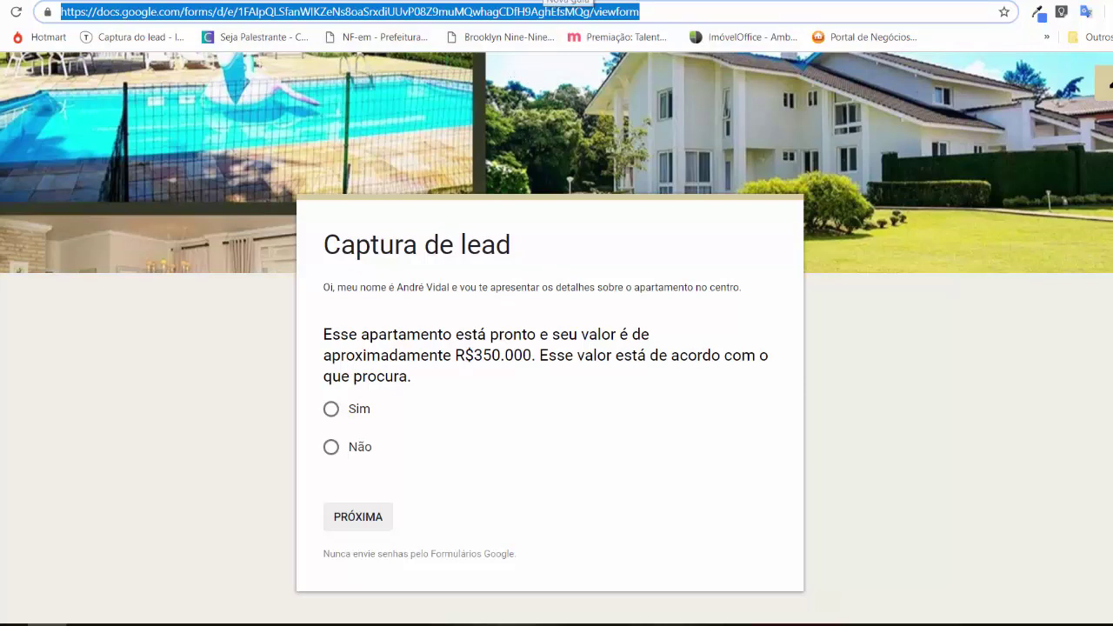
key("ctrl+t")
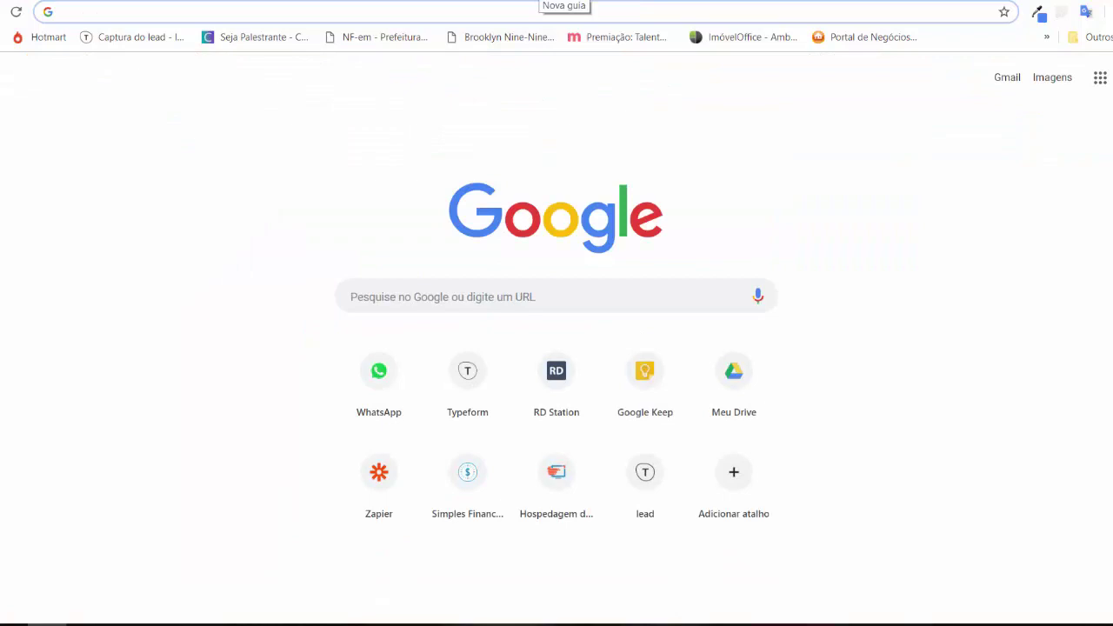
type("bit")
key("Return")
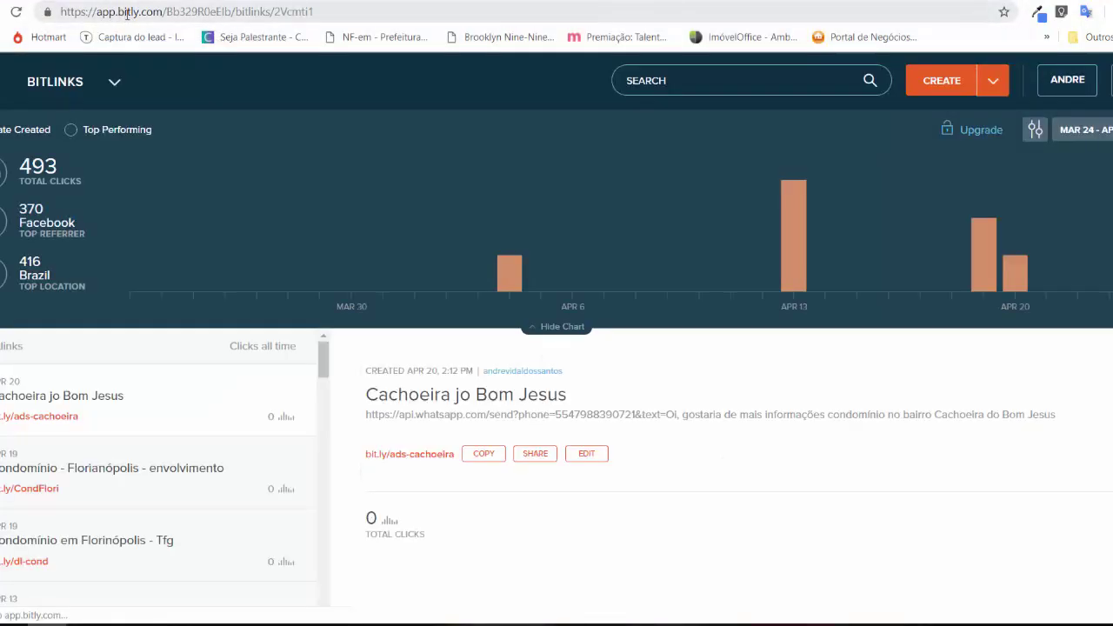
Create a new Bitlink from the copied form address
left_click(89, 84)
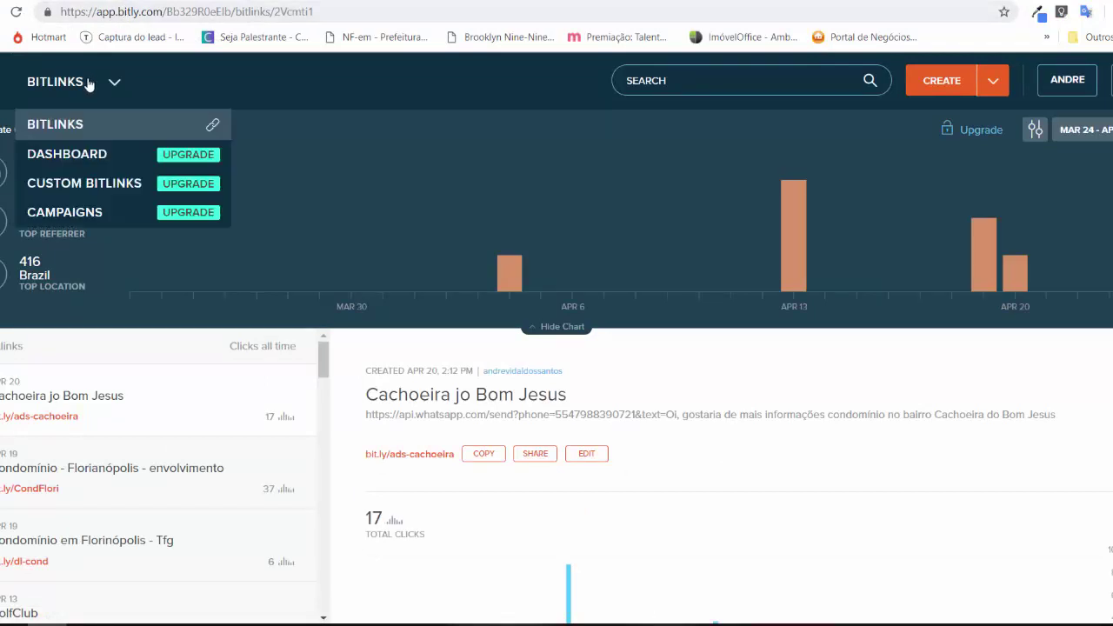
left_click(936, 87)
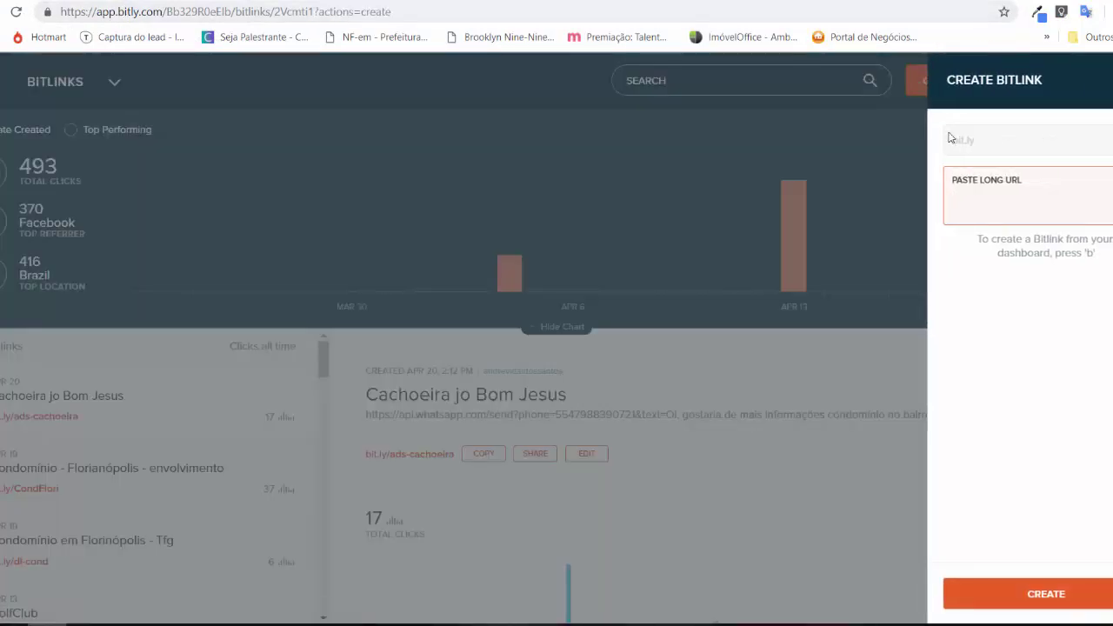
left_click(1042, 198)
key("ctrl+v")
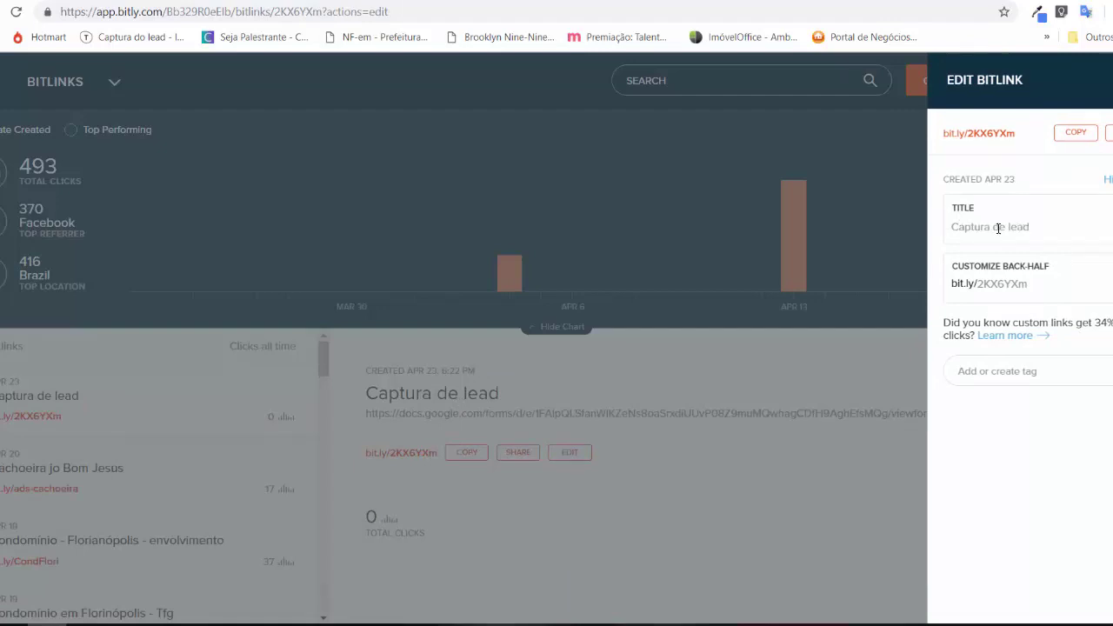
Set the new Bitlink's title to "Apartamento no centro" and save it, keeping the generated back-half
left_click_drag(950, 226, 1075, 229)
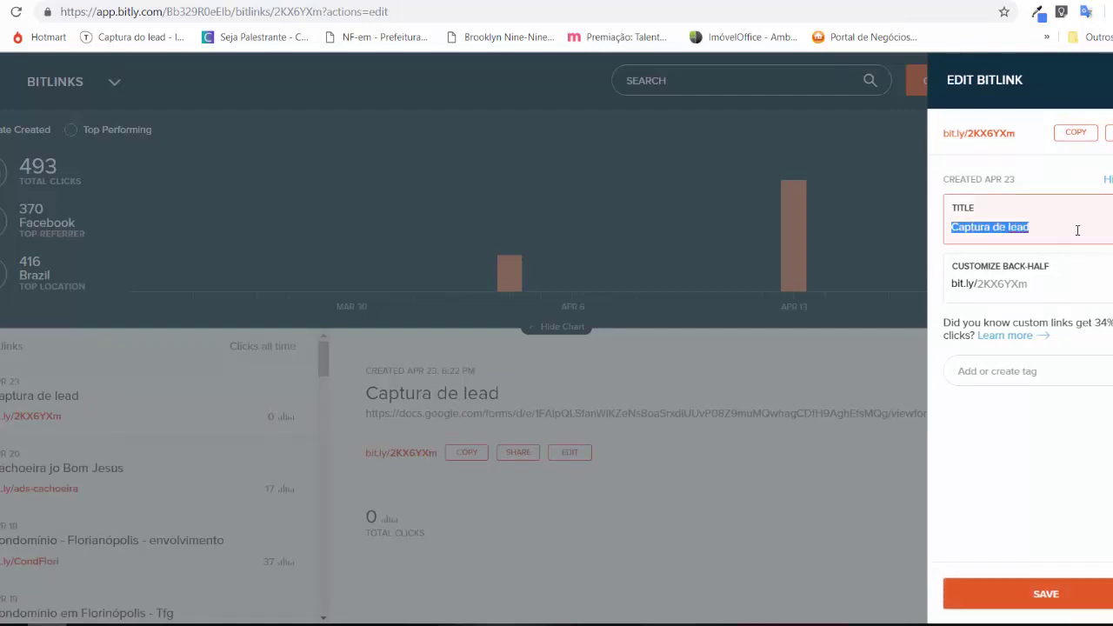
type("Apartamento no centro")
left_click(1053, 595)
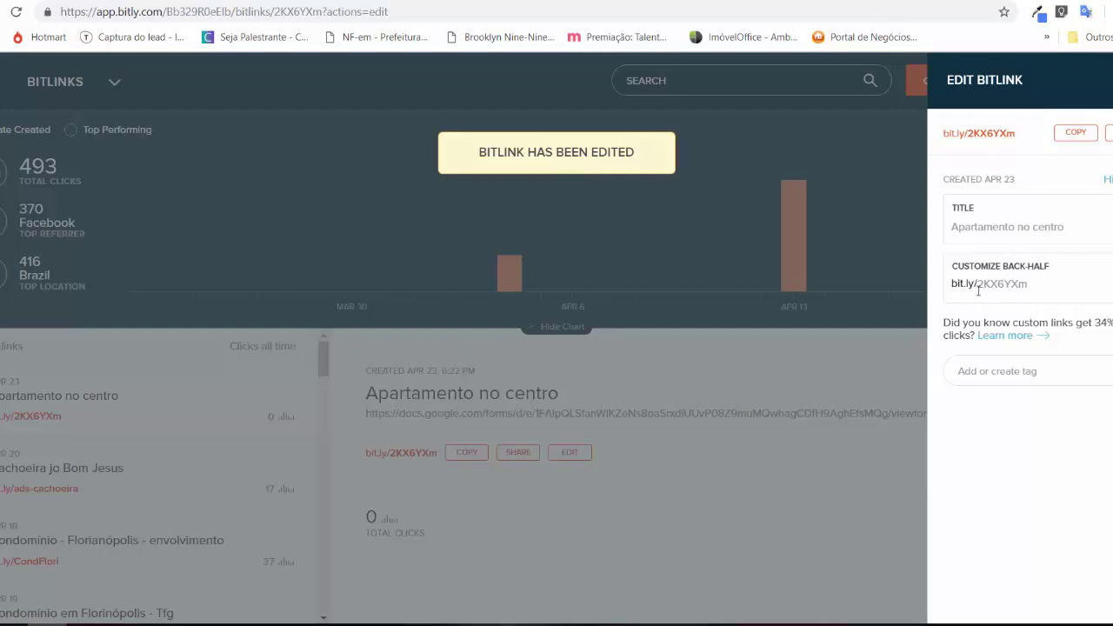
left_click_drag(978, 289, 1030, 285)
left_click(1039, 444)
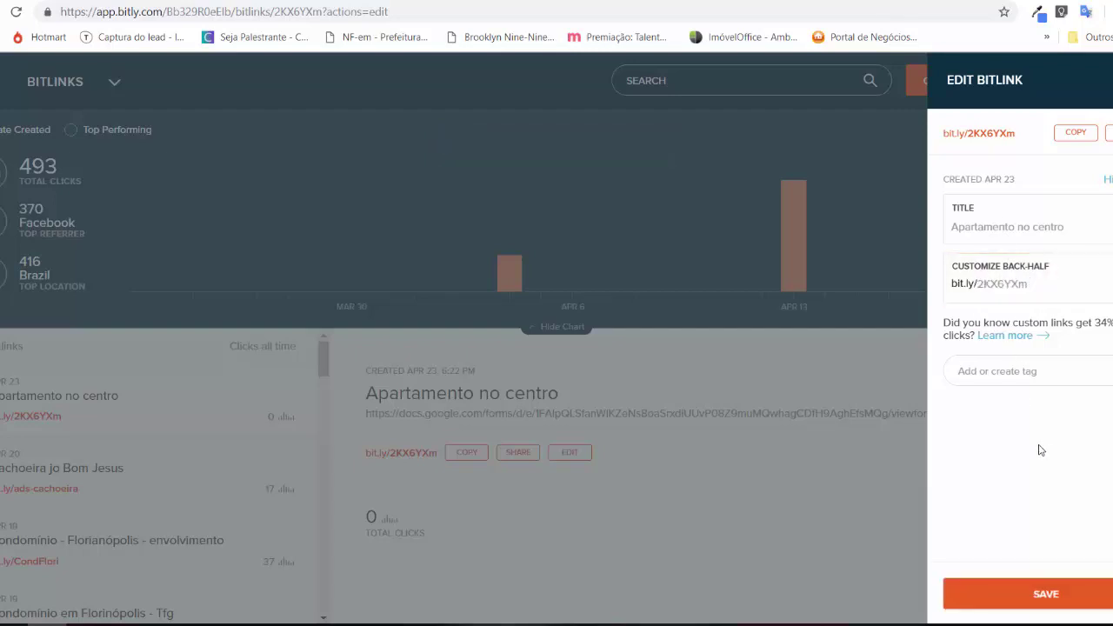
left_click(1075, 584)
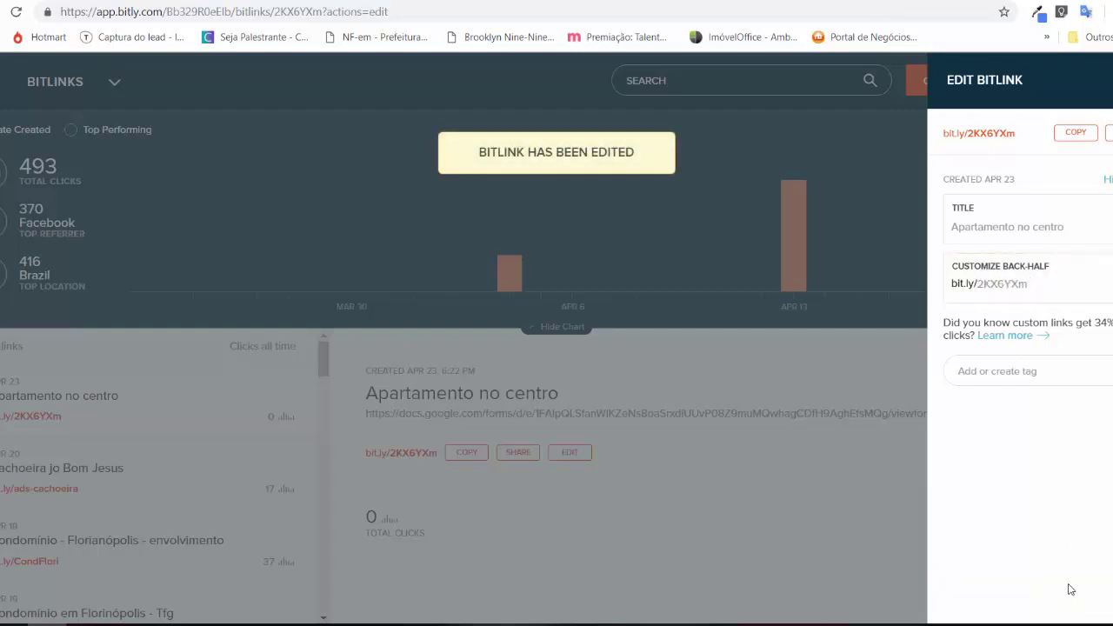
Copy the short link and open it in a new browser tab to check the form it leads to
left_click(1076, 135)
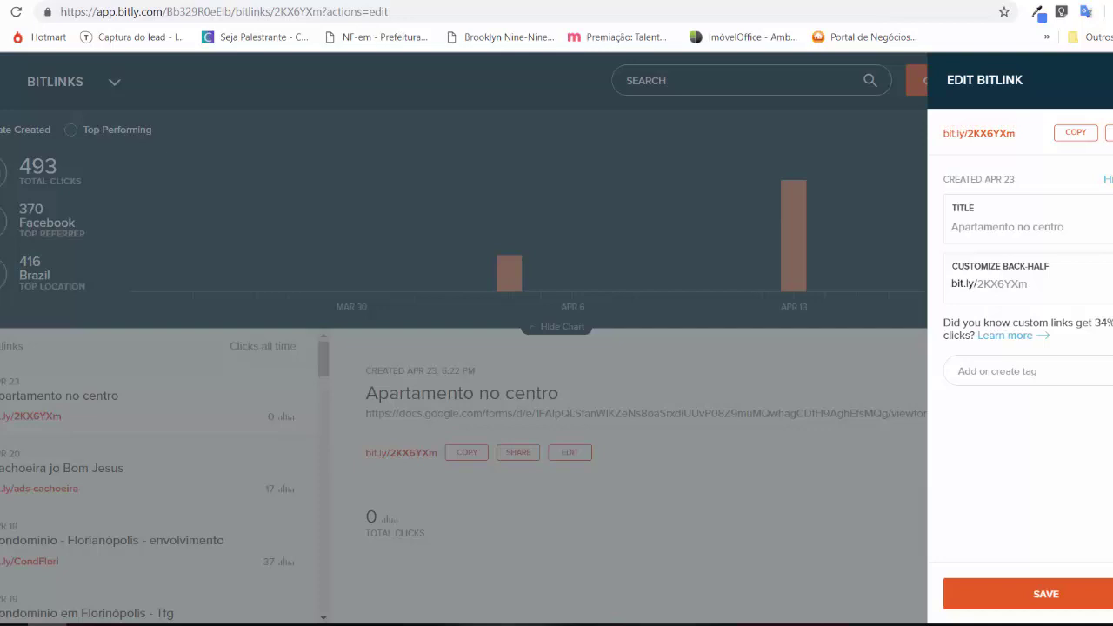
key("ctrl+t")
key("ctrl+v")
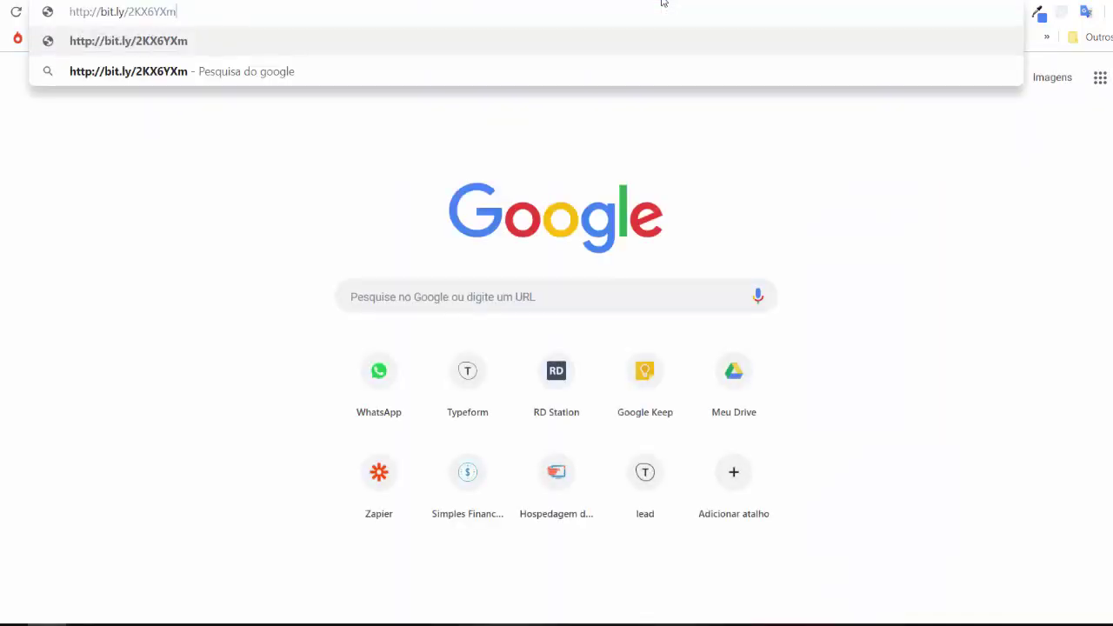
key("Return")
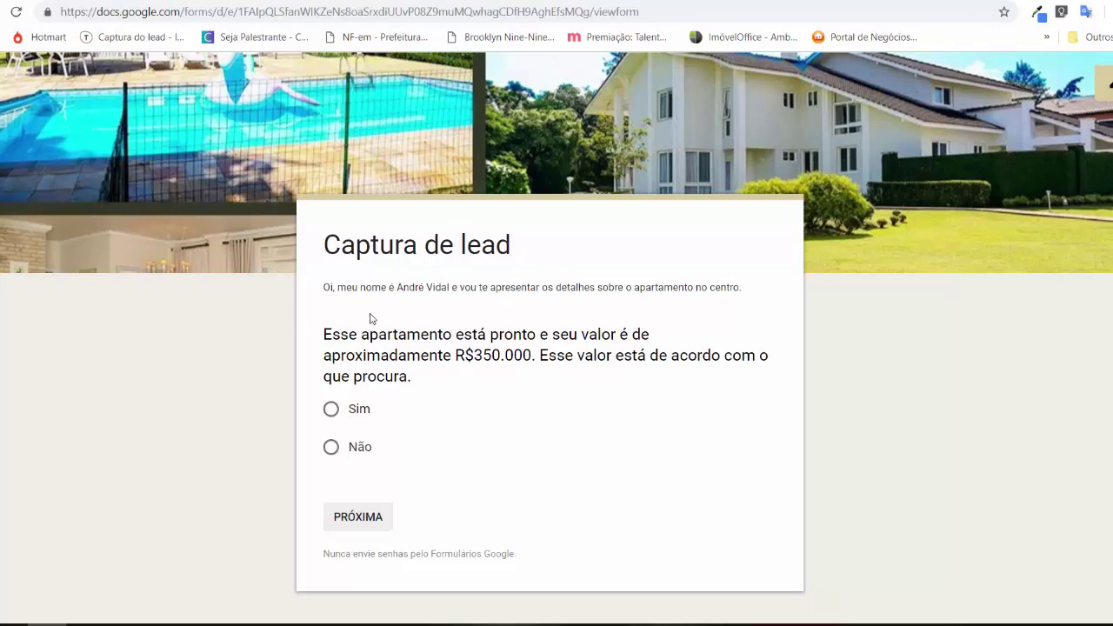
scroll(402, 301, "down", 1)
scroll(390, 313, "up", 1)
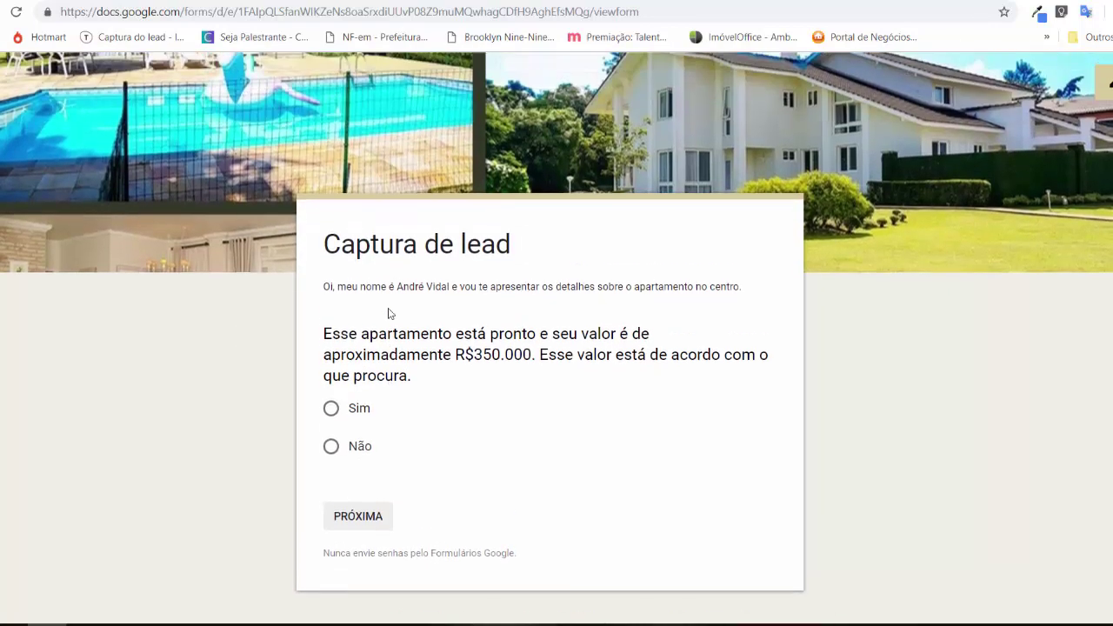